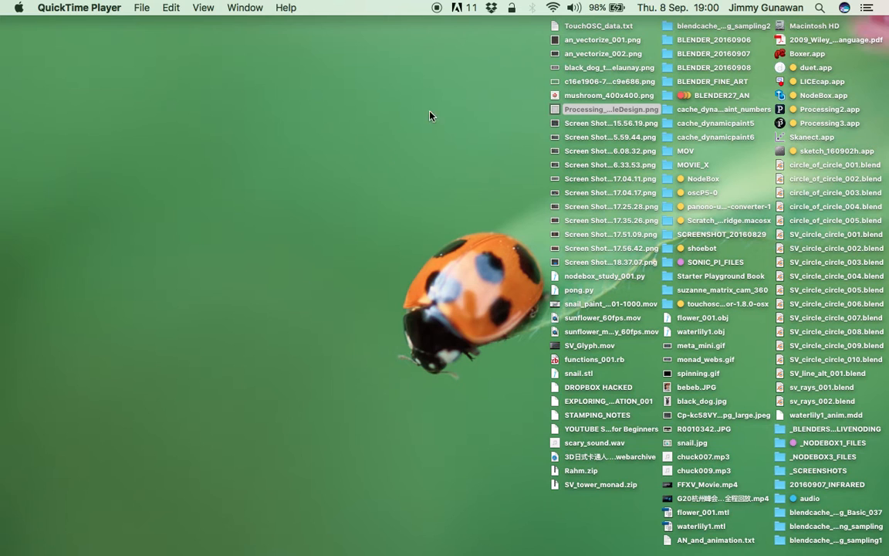
# Preview Processing_CircleDesign.png from the desktop at a larger size and examine its overlapping concentric circle pattern.
pyautogui.click(570, 125)
pyautogui.click(573, 112)
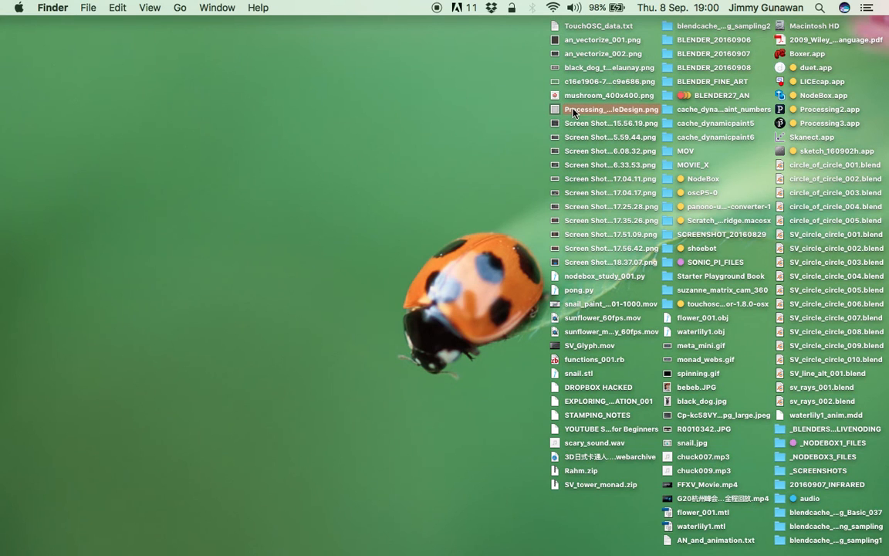
pyautogui.press('space')
pyautogui.moveTo(312, 73); pyautogui.dragTo(245, 83)
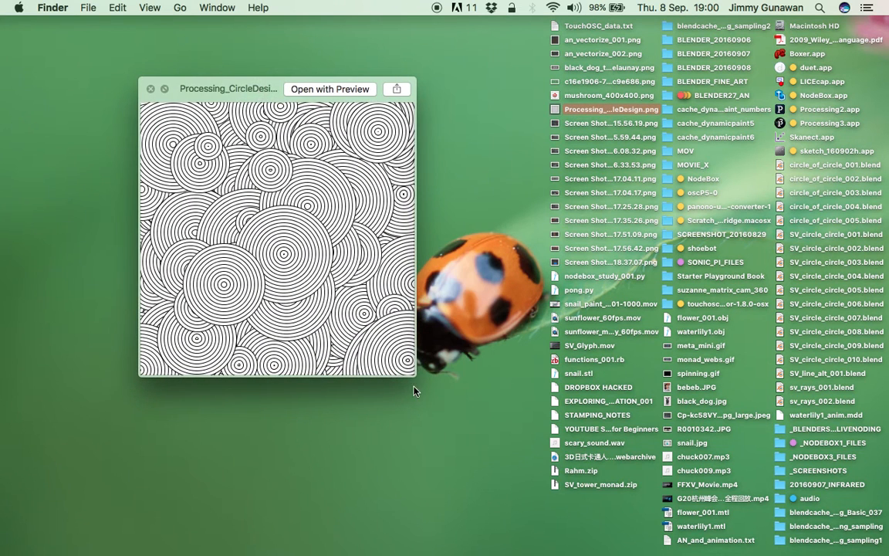
pyautogui.moveTo(412, 376); pyautogui.dragTo(522, 494)
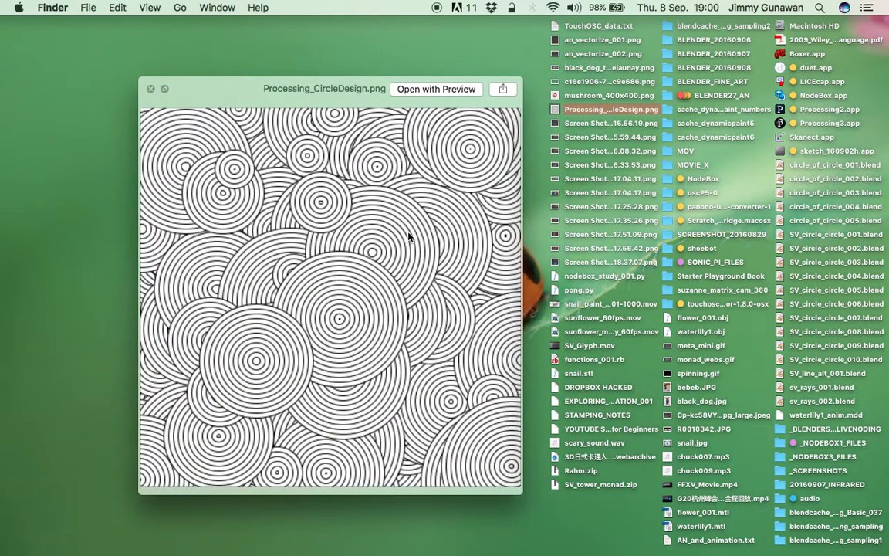
pyautogui.moveTo(318, 90); pyautogui.dragTo(283, 95)
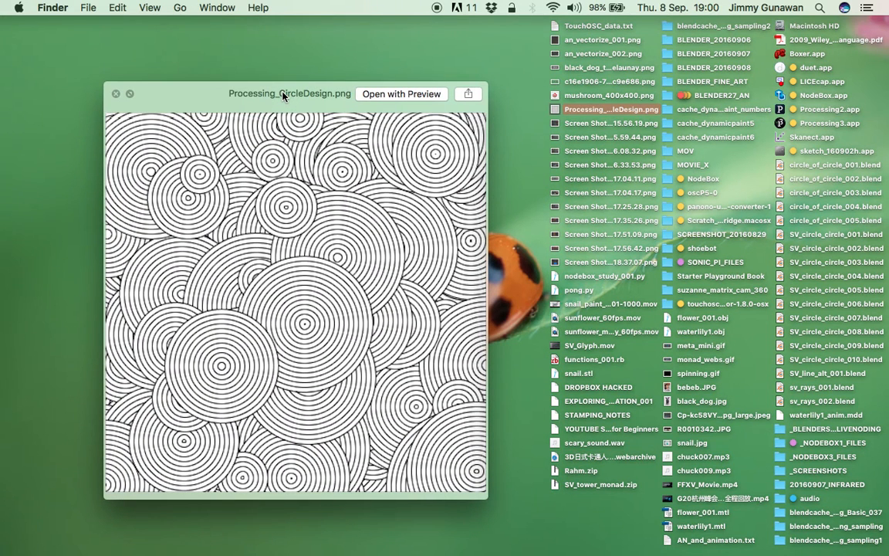
pyautogui.moveTo(283, 95); pyautogui.dragTo(281, 81)
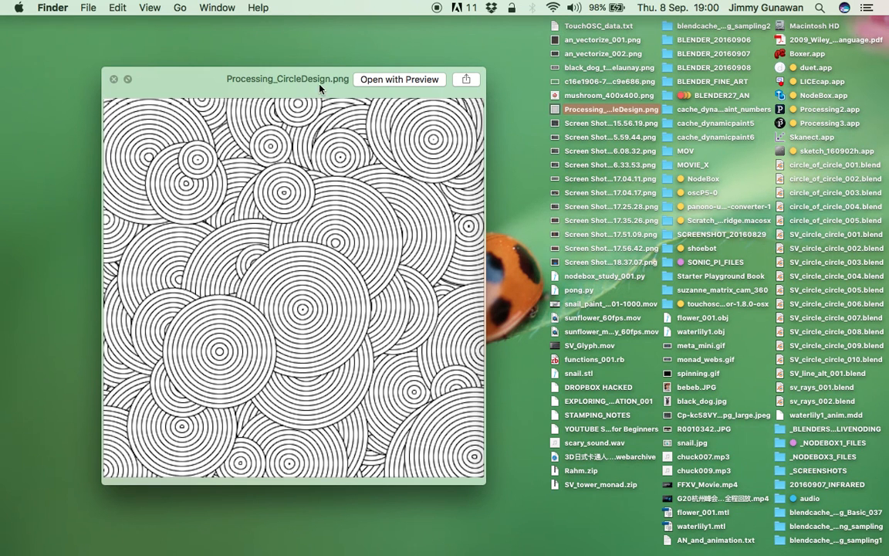
pyautogui.moveTo(321, 91); pyautogui.dragTo(293, 96)
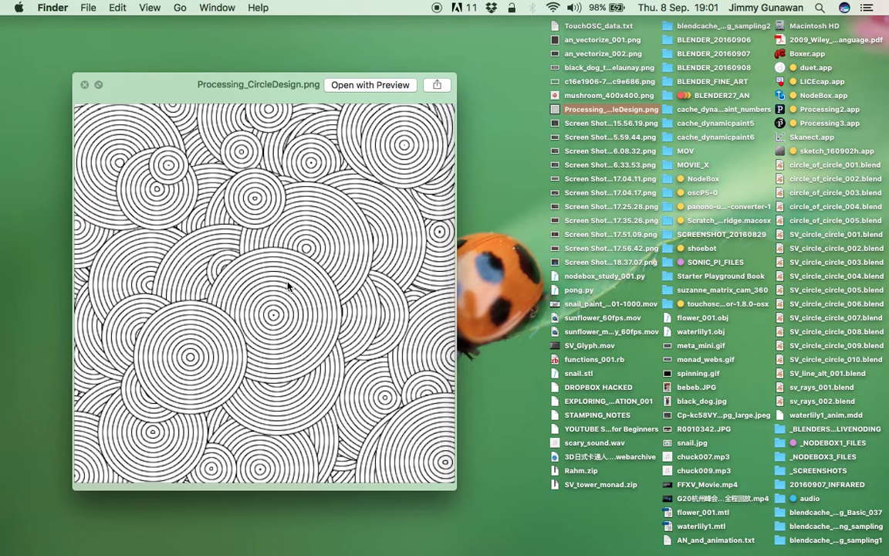
pyautogui.moveTo(230, 86); pyautogui.dragTo(209, 83)
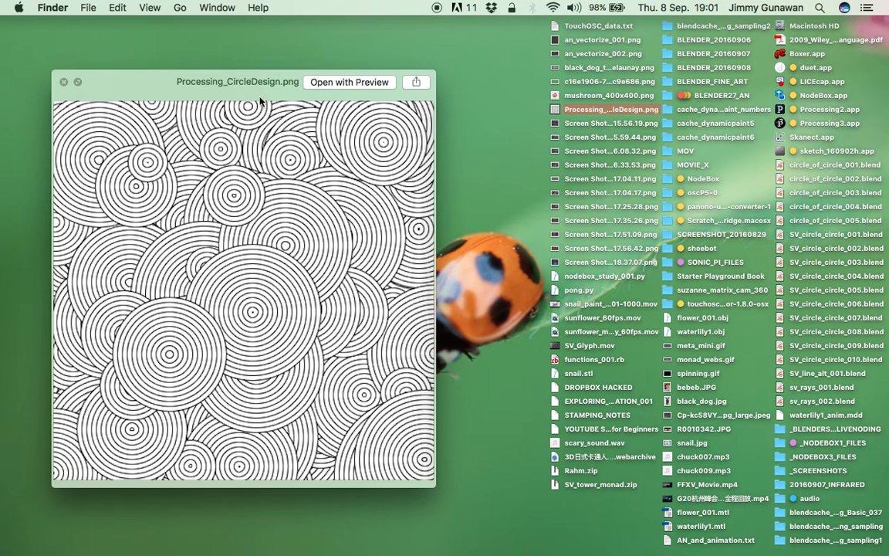
pyautogui.moveTo(240, 74); pyautogui.dragTo(282, 93)
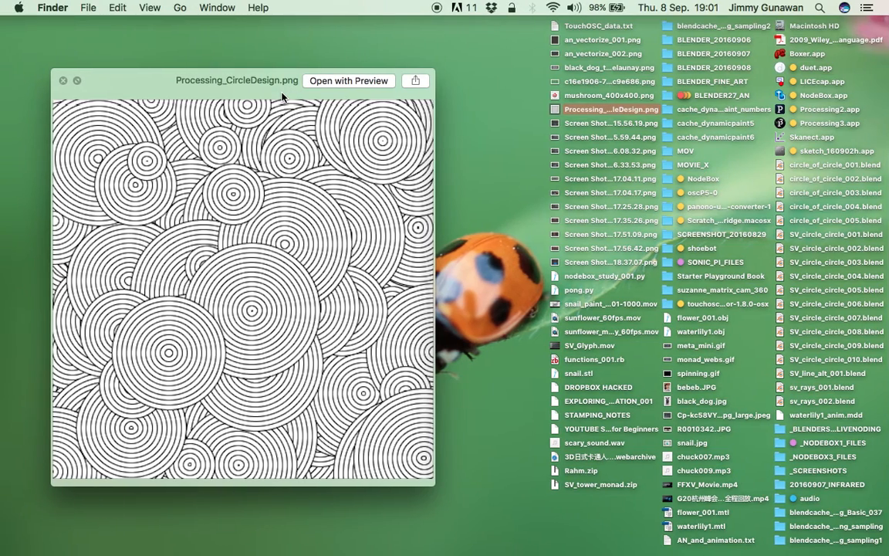
# Switch from the desktop to Blender.
pyautogui.hotkey('ctrl', 'Right')
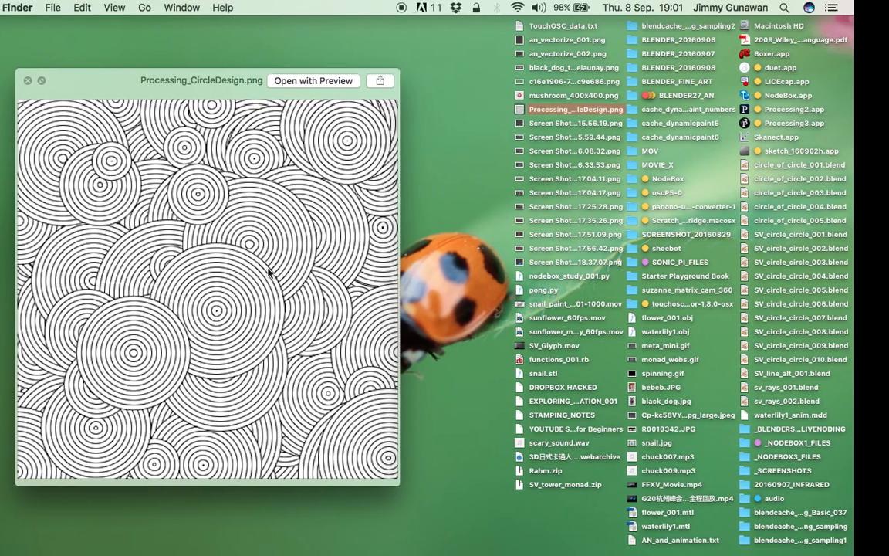
pyautogui.hotkey('ctrl', 'Left')
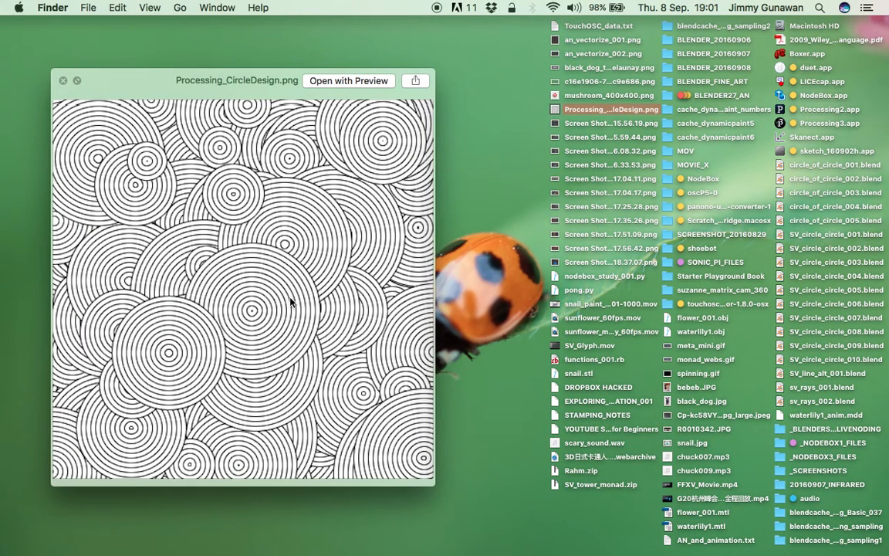
pyautogui.hotkey('ctrl', 'Right')
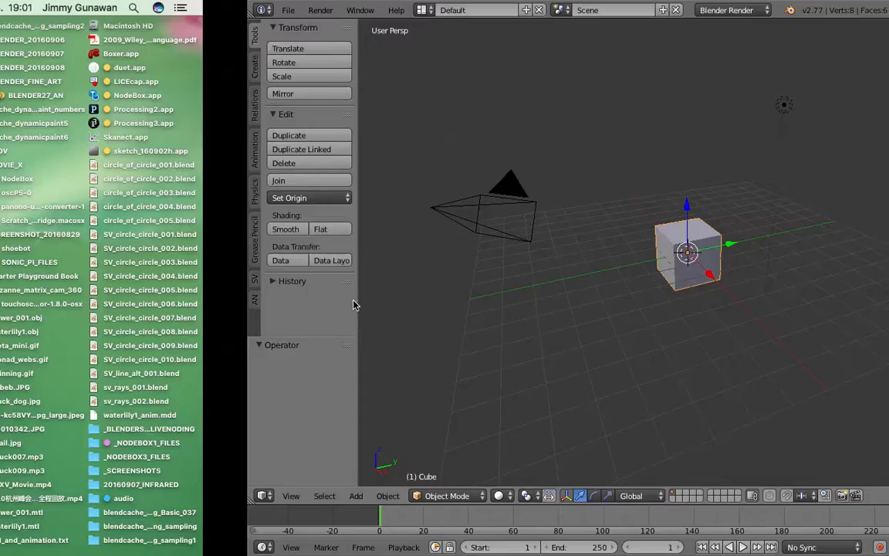
# Delete the default cube and add a mesh circle at the origin.
pyautogui.moveTo(450, 267); pyautogui.dragTo(471, 257, button='middle')
pyautogui.press('Delete')
pyautogui.hotkey('shift', 'a')
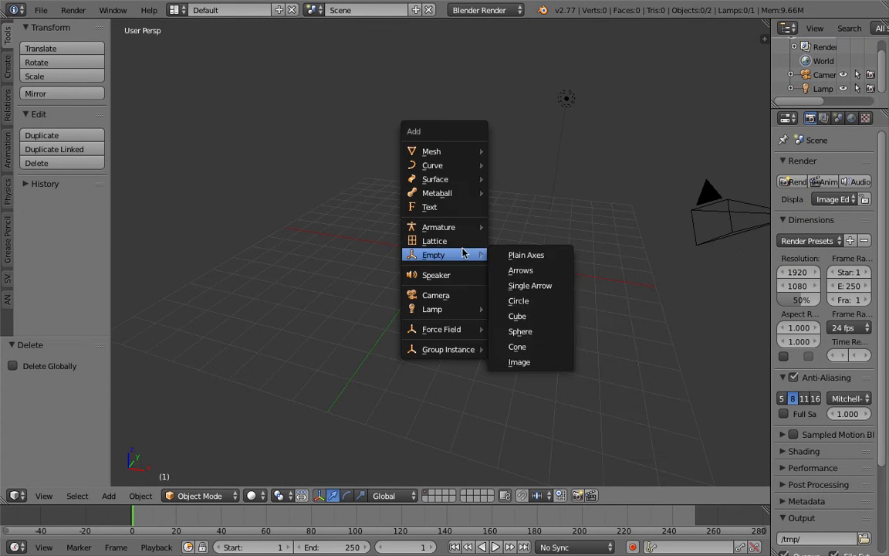
pyautogui.moveTo(473, 152)
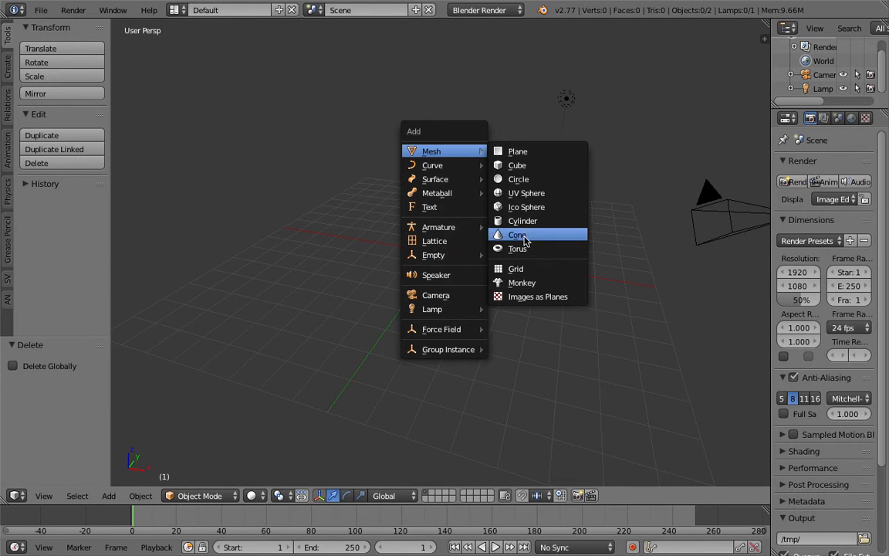
pyautogui.click(516, 179)
pyautogui.scroll(4, 480, 213)
# Fill the mesh circle with a face in Edit Mode and return to Object Mode.
pyautogui.press('Tab')
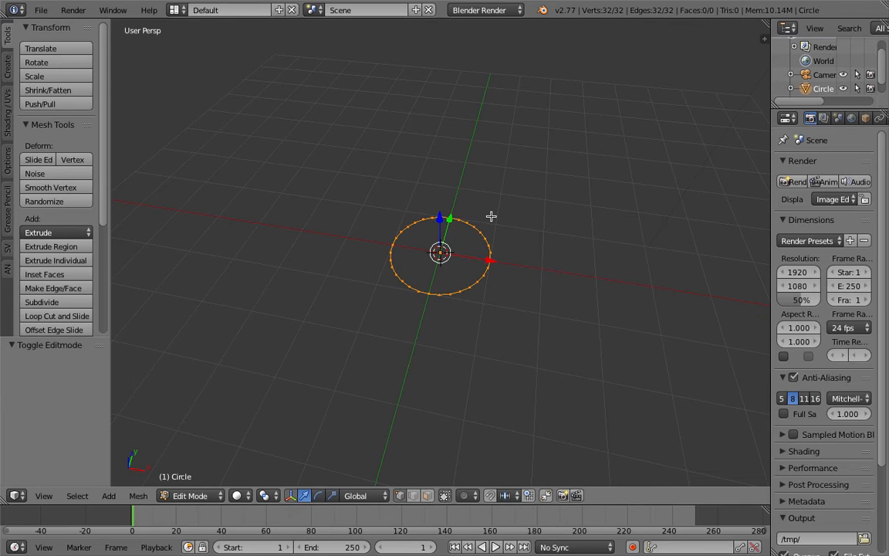
pyautogui.press('f')
pyautogui.press('Tab')
pyautogui.moveTo(493, 220); pyautogui.dragTo(444, 247, button='middle')
pyautogui.scroll(2, 443, 247)
pyautogui.scroll(-3, 442, 248)
# Add an Array modifier to the filled circle and set its count to 5.
pyautogui.click(824, 119)
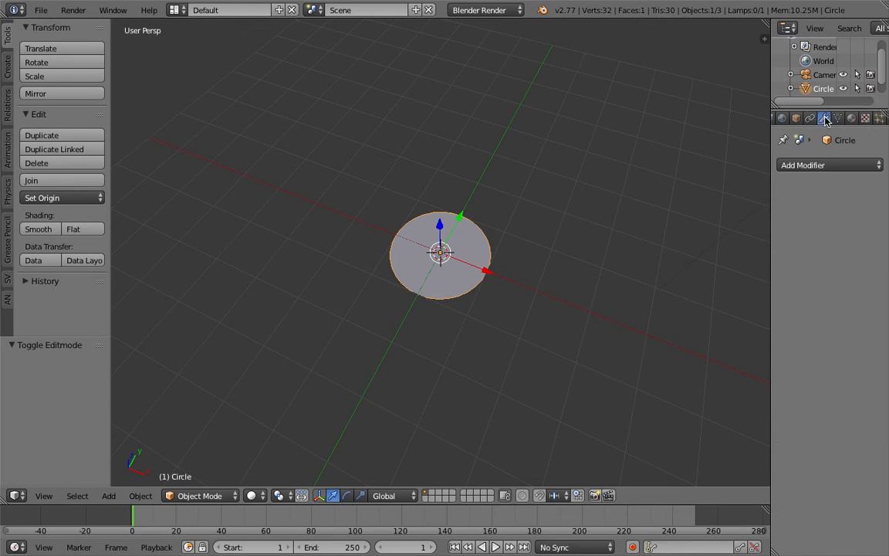
pyautogui.click(811, 167)
pyautogui.click(597, 196)
pyautogui.moveTo(390, 244); pyautogui.dragTo(400, 328, button='middle')
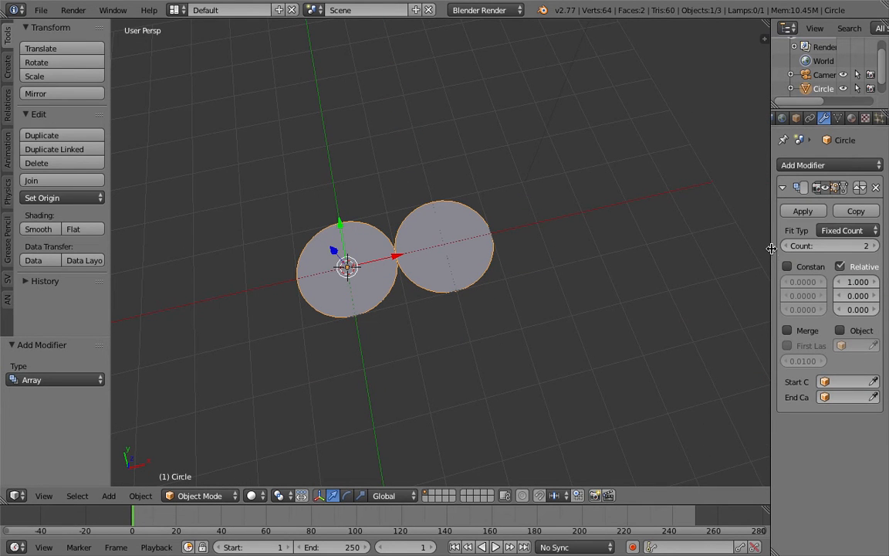
pyautogui.moveTo(772, 253); pyautogui.dragTo(712, 253)
pyautogui.click(876, 247)
pyautogui.click(876, 246)
pyautogui.click(876, 246)
pyautogui.scroll(-4, 567, 229)
pyautogui.keyDown('shift'); pyautogui.moveTo(530, 239); pyautogui.dragTo(497, 238, button='middle'); pyautogui.keyUp('shift')
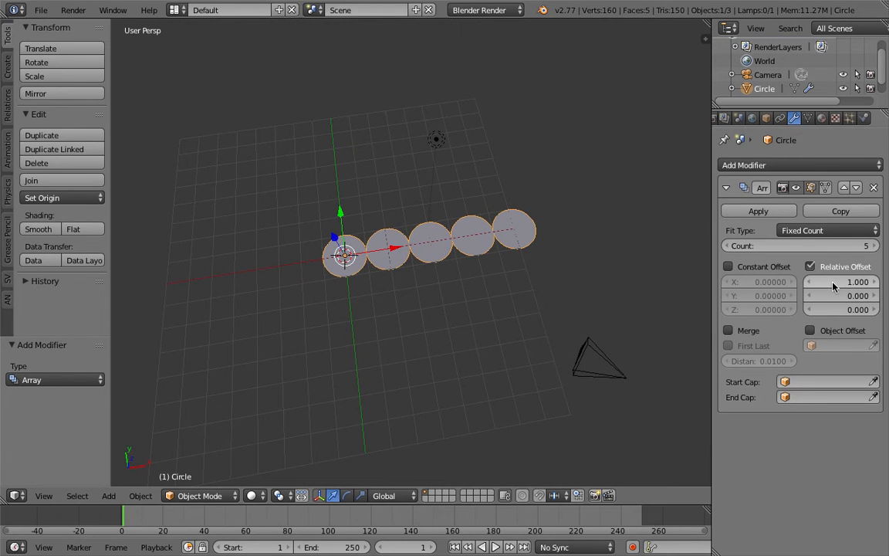
# Reduce the array's relative X offset to 0.3 so the discs overlap.
pyautogui.moveTo(660, 286); pyautogui.dragTo(556, 259, button='middle')
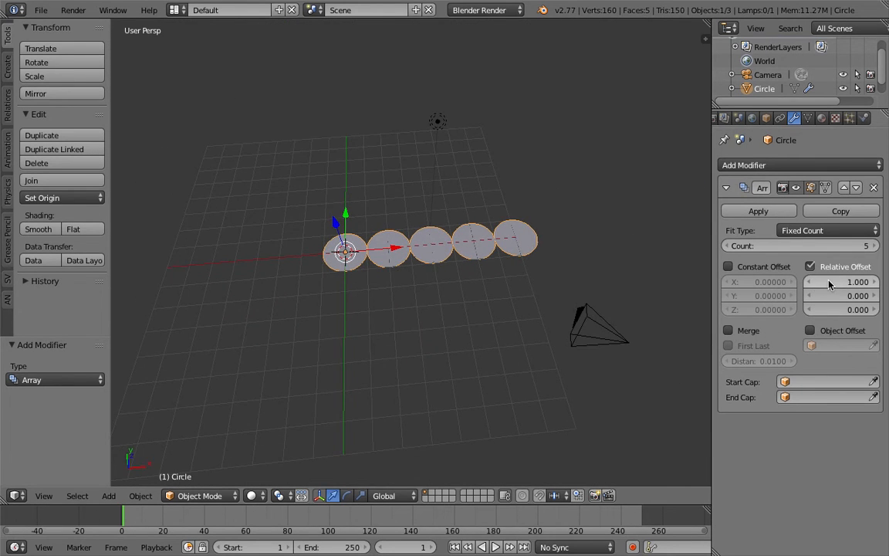
pyautogui.moveTo(649, 250); pyautogui.dragTo(667, 246, button='middle')
pyautogui.moveTo(841, 283); pyautogui.dragTo(786, 284)
pyautogui.moveTo(421, 232); pyautogui.dragTo(402, 216, button='middle')
# Add a Plain Axes empty at the origin and assign it as the object offset of the circle's Array modifier.
pyautogui.hotkey('shift', 'a')
pyautogui.moveTo(397, 313)
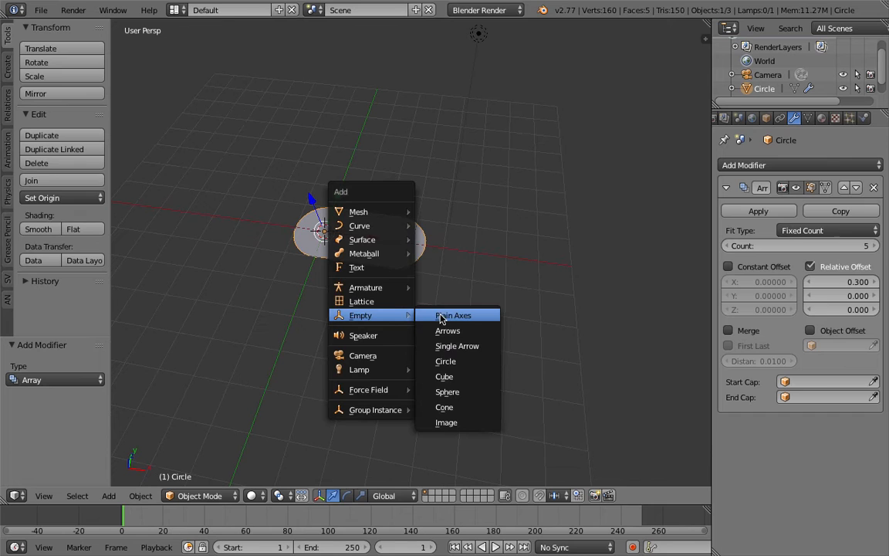
pyautogui.click(448, 314)
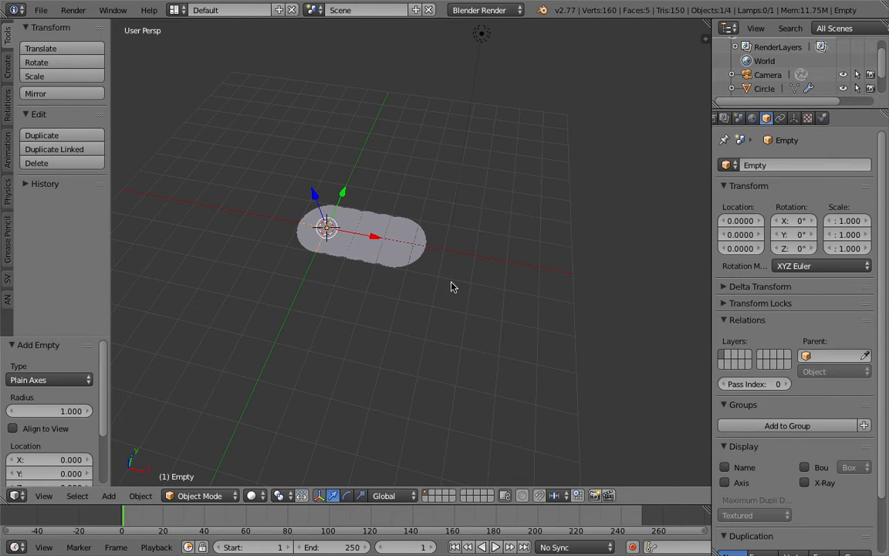
pyautogui.rightClick(351, 216)
pyautogui.click(815, 332)
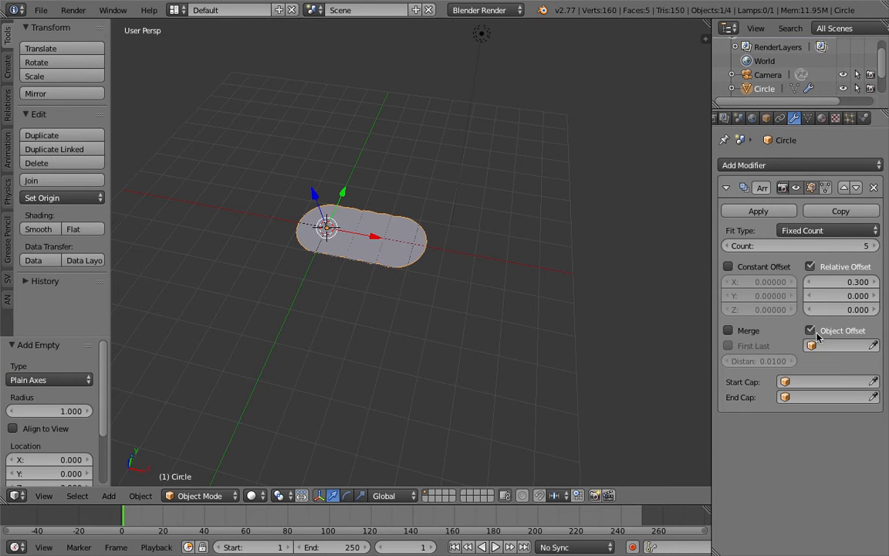
pyautogui.click(834, 344)
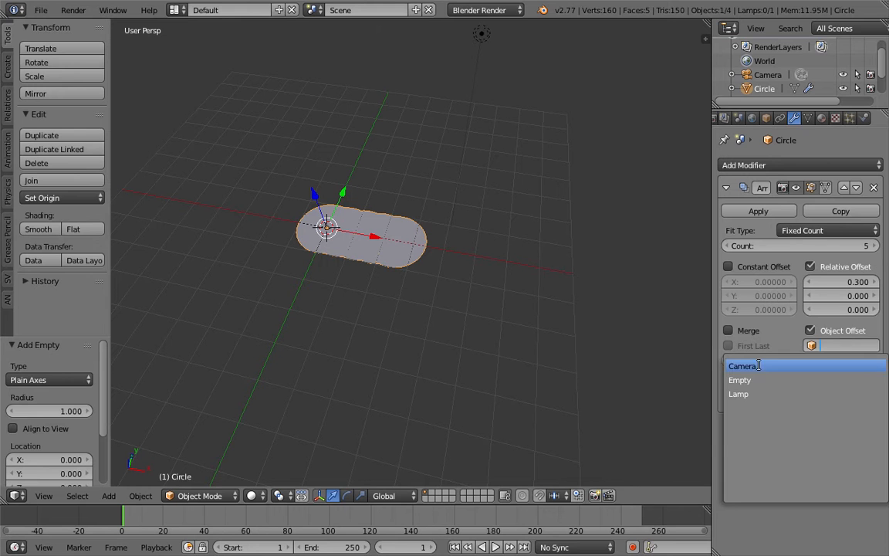
pyautogui.click(741, 380)
# Scale the circle up by about 1.055 and raise its array count to 10.
pyautogui.press('s')
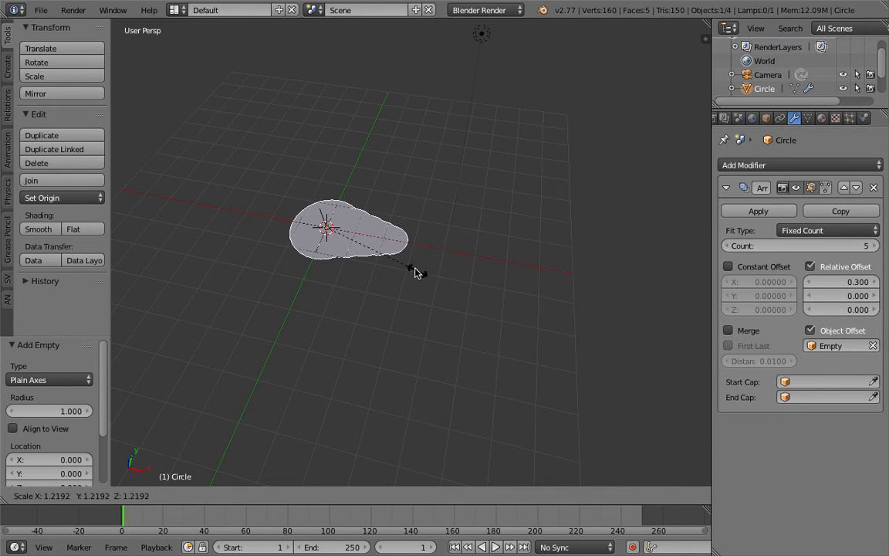
pyautogui.click(410, 255)
pyautogui.moveTo(411, 253); pyautogui.dragTo(437, 254, button='middle')
pyautogui.click(873, 246)
pyautogui.click(873, 246)
pyautogui.click(873, 246)
pyautogui.click(872, 246)
pyautogui.click(873, 247)
# Set the array's relative X offset to 0 to make the circles concentric.
pyautogui.click(856, 281)
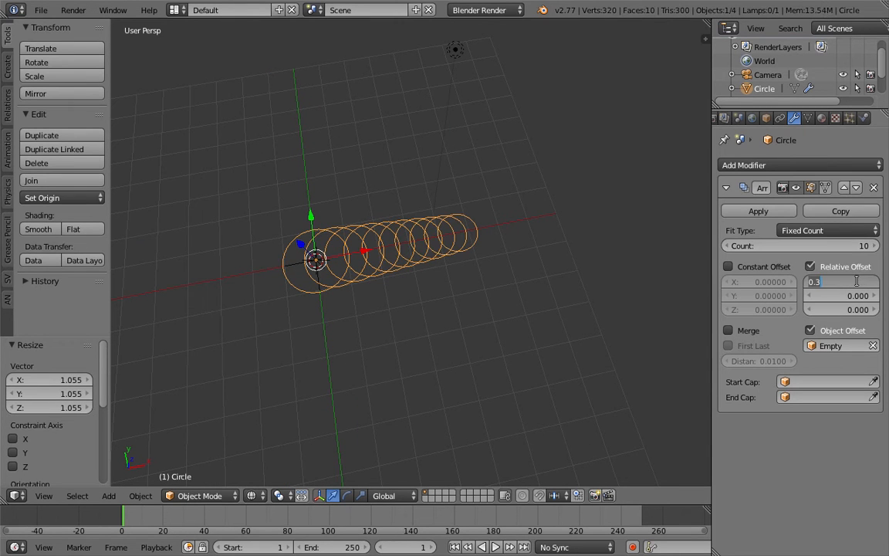
pyautogui.write('0')
pyautogui.press('Return')
pyautogui.keyDown('shift'); pyautogui.moveTo(473, 276); pyautogui.dragTo(523, 302, button='middle'); pyautogui.keyUp('shift')
pyautogui.scroll(4, 522, 302)
pyautogui.moveTo(425, 304); pyautogui.dragTo(484, 292, button='middle')
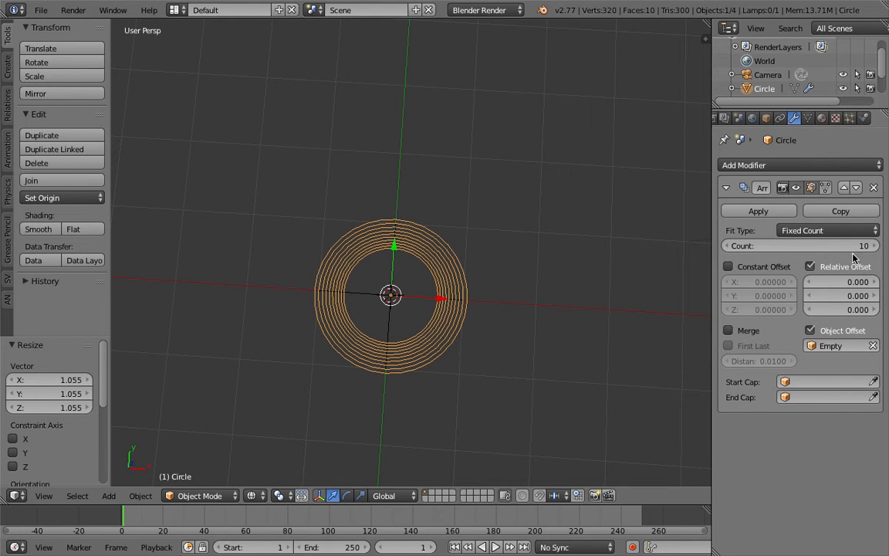
# Raise the array count to 20 and scale the empty up to about 1.116 to spread the rings outward.
pyautogui.moveTo(854, 248)
pyautogui.mouseDown()
pyautogui.moveTo(882, 245)
pyautogui.moveTo(825, 245)
pyautogui.moveTo(862, 248)
pyautogui.mouseUp()
pyautogui.moveTo(411, 308); pyautogui.dragTo(405, 308, button='middle')
pyautogui.rightClick(379, 302)
pyautogui.scroll(-2, 402, 305)
pyautogui.press('s')
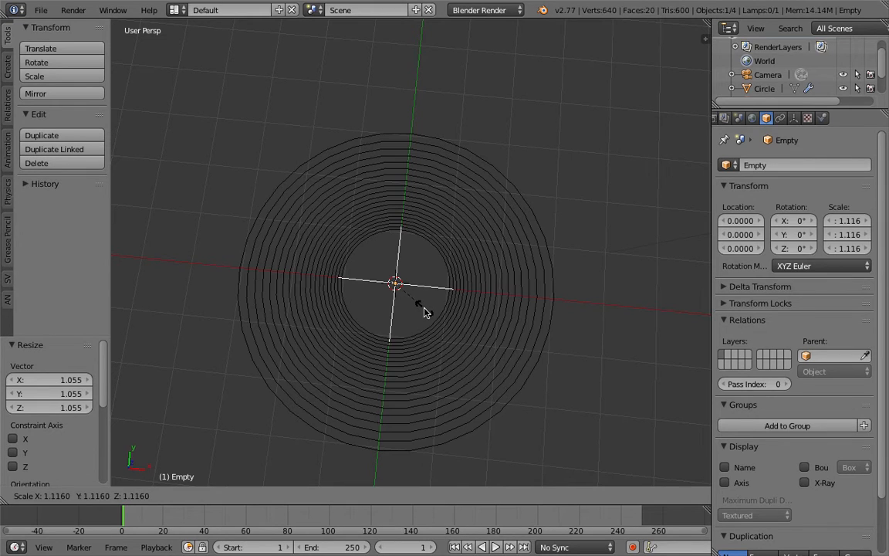
pyautogui.click(425, 310)
pyautogui.rightClick(432, 249)
pyautogui.moveTo(425, 308); pyautogui.dragTo(421, 266, button='middle')
pyautogui.scroll(-1, 427, 309)
pyautogui.press('s')
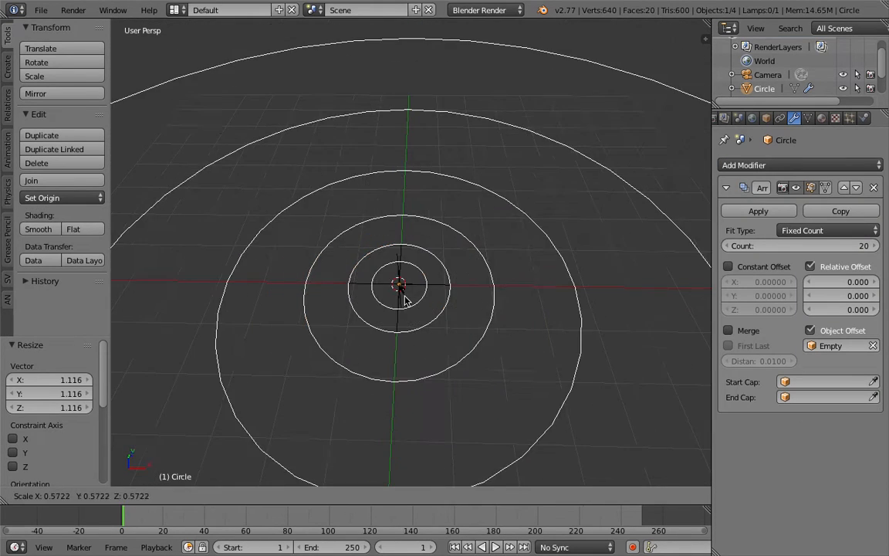
pyautogui.rightClick(415, 301)
# Scale the empty up to about 1.171 to widen the spacing between the rings.
pyautogui.rightClick(423, 291)
pyautogui.scroll(-1, 438, 301)
pyautogui.press('s')
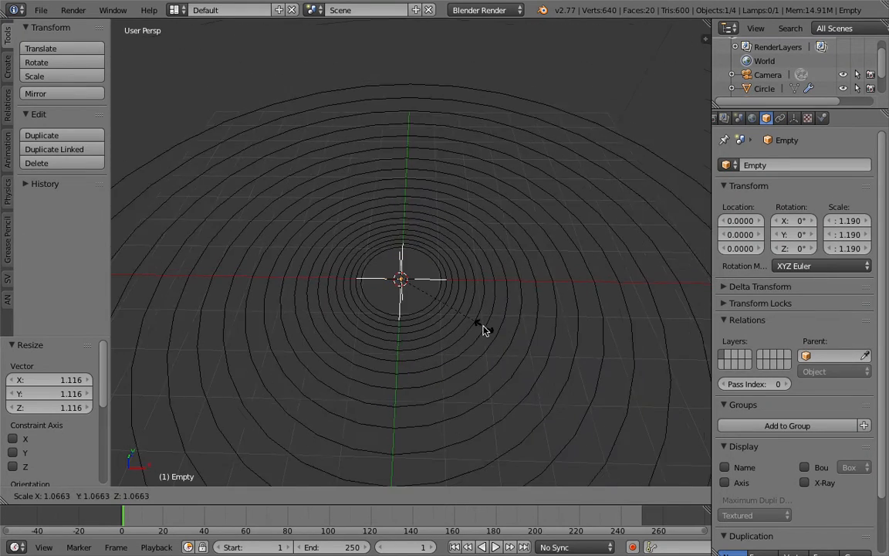
pyautogui.click(479, 325)
pyautogui.scroll(-5, 470, 324)
pyautogui.moveTo(470, 323); pyautogui.dragTo(435, 347, button='middle')
pyautogui.scroll(3, 430, 308)
# Fine-tune the ring spacing by scaling the empty up to about 1.181.
pyautogui.rightClick(427, 268)
pyautogui.scroll(1, 427, 278)
pyautogui.rightClick(417, 283)
pyautogui.scroll(-3, 432, 293)
pyautogui.moveTo(432, 293); pyautogui.dragTo(417, 293, button='middle')
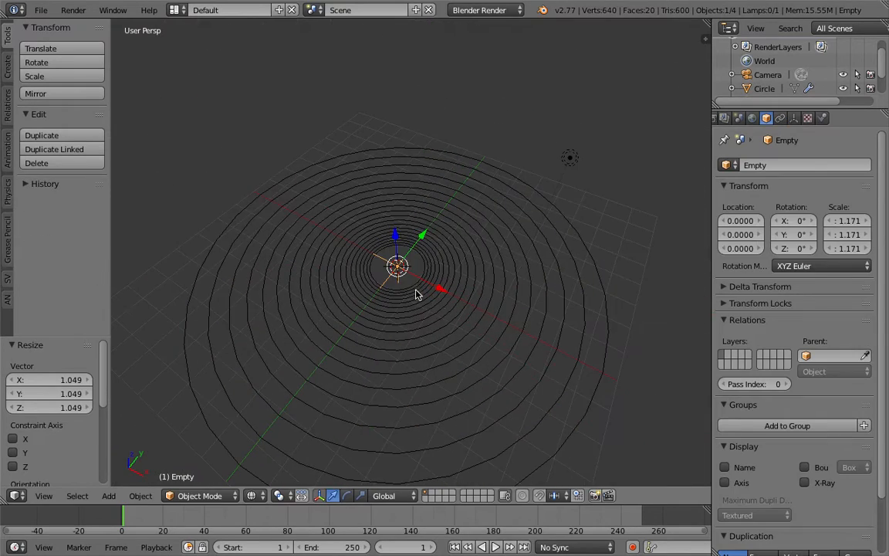
pyautogui.press('s')
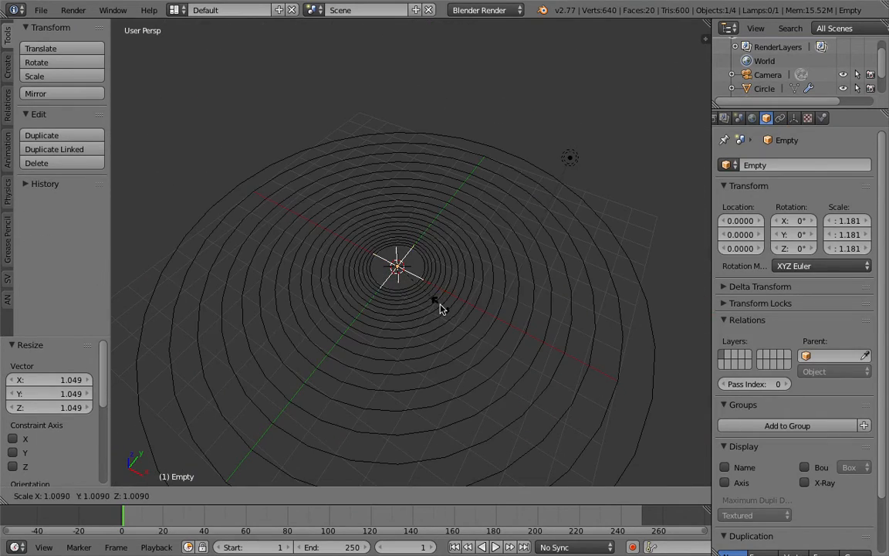
pyautogui.click(437, 306)
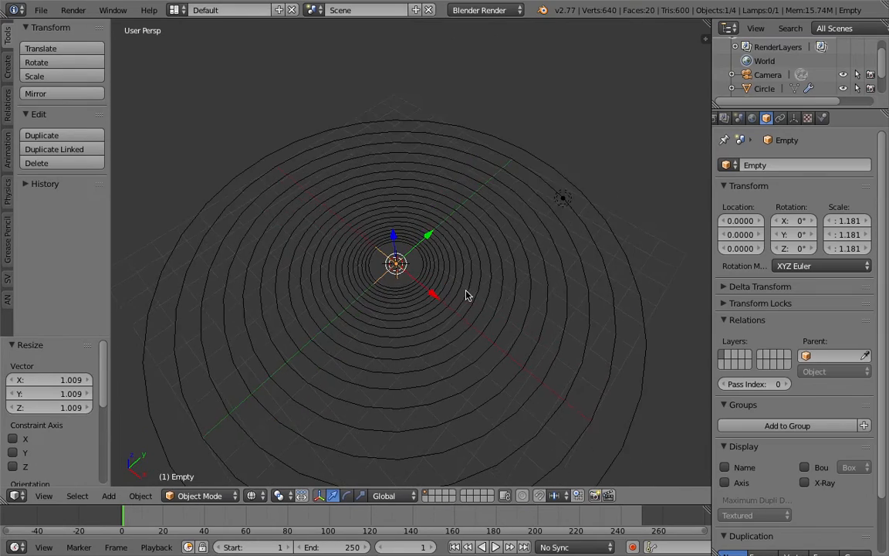
pyautogui.scroll(-3, 515, 293)
pyautogui.moveTo(521, 281); pyautogui.dragTo(541, 195, button='middle')
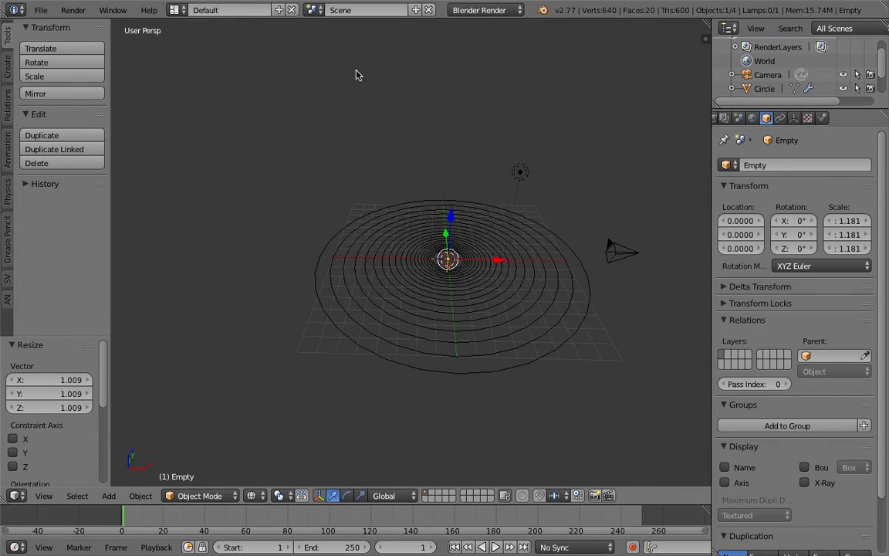
pyautogui.moveTo(496, 204); pyautogui.dragTo(496, 203, button='middle')
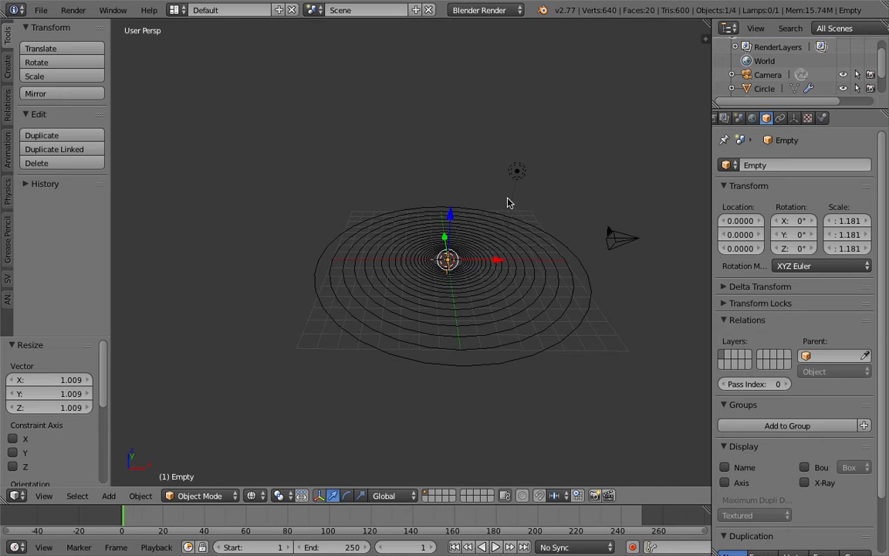
pyautogui.rightClick(517, 171)
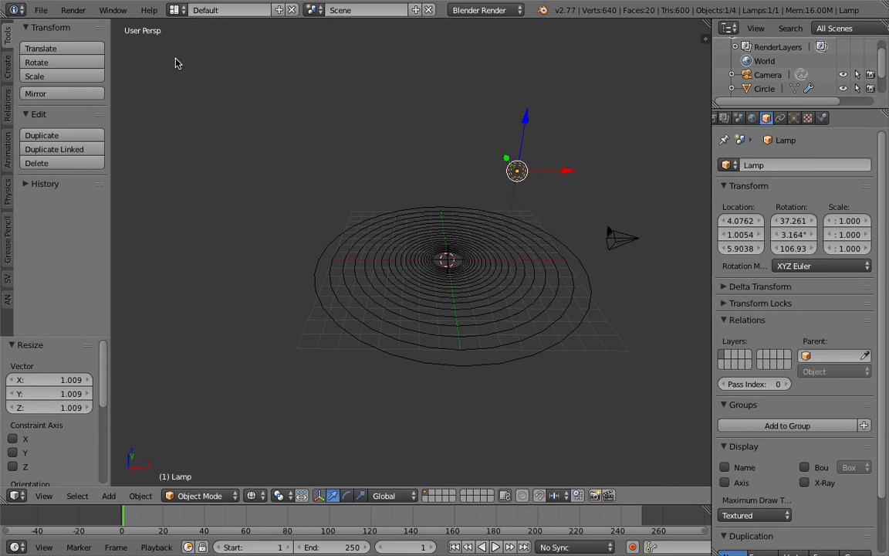
# Discard the array experiment and start a new file from the default start-up scene.
pyautogui.click(40, 10)
pyautogui.click(54, 27)
pyautogui.click(62, 37)
pyautogui.moveTo(347, 219); pyautogui.dragTo(426, 194, button='middle')
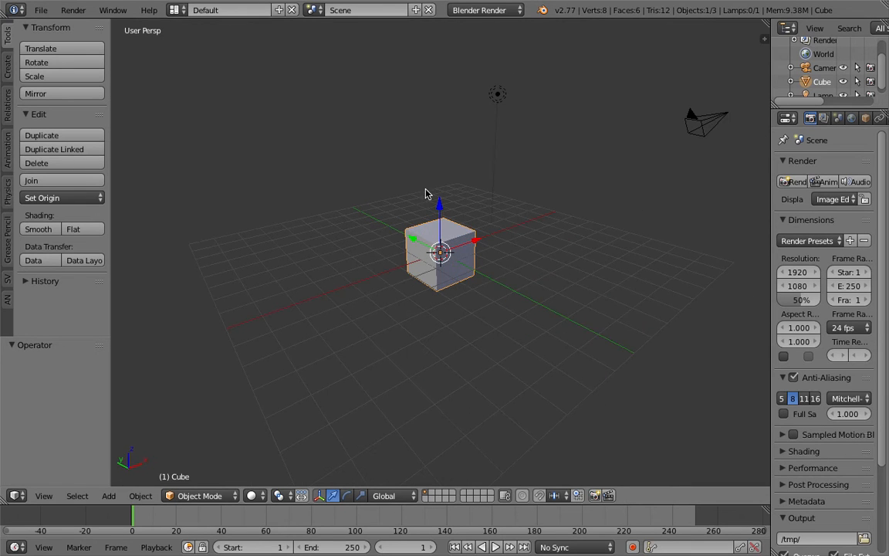
# Switch the screen layout to Compositing.
pyautogui.click(179, 11)
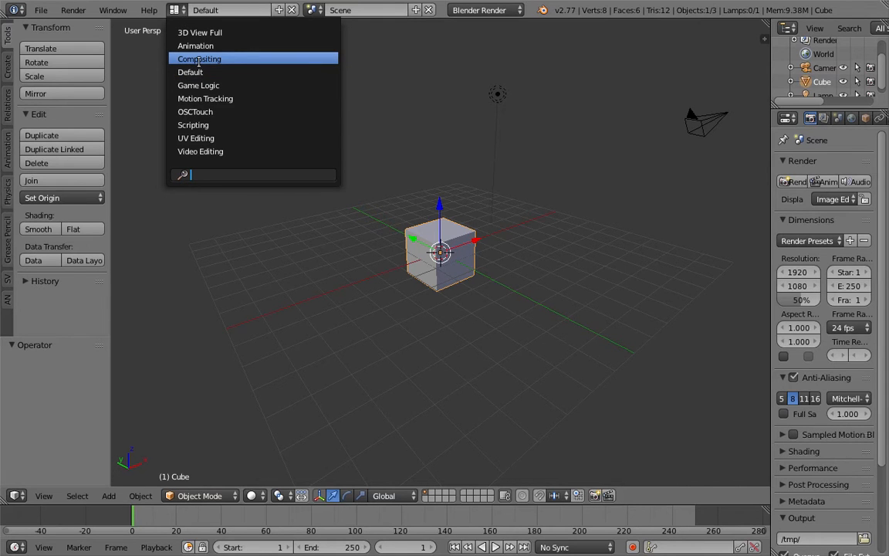
pyautogui.moveTo(528, 224); pyautogui.dragTo(419, 250, button='middle')
pyautogui.click(175, 10)
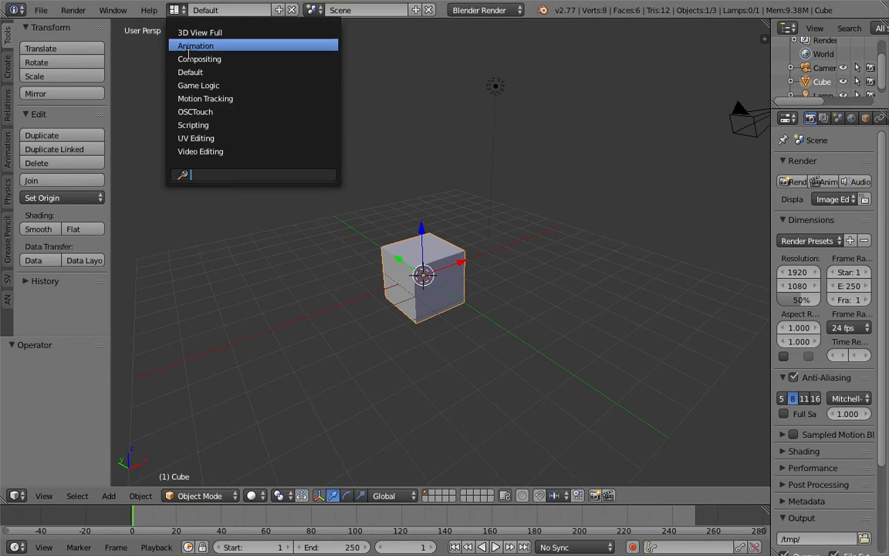
pyautogui.click(190, 58)
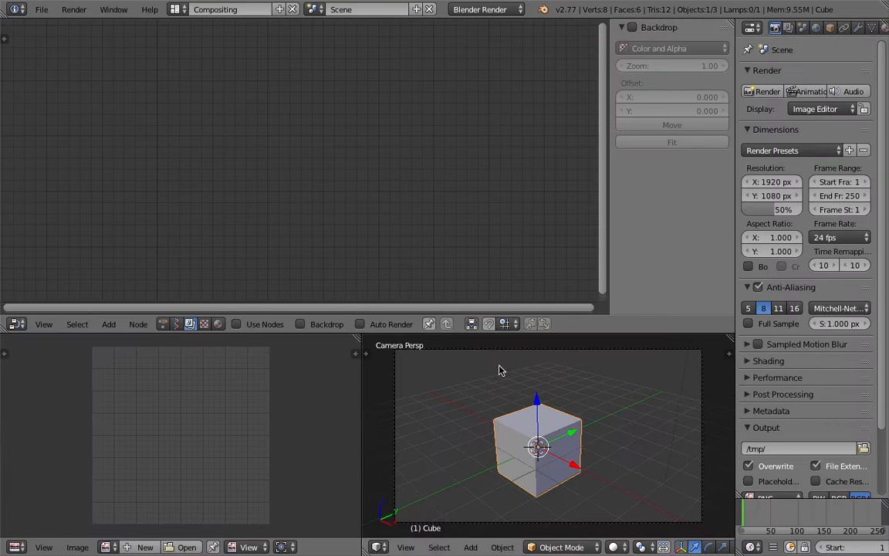
# Enlarge the 3D view area and delete the default cube.
pyautogui.moveTo(510, 334); pyautogui.dragTo(510, 261)
pyautogui.moveTo(529, 374)
pyautogui.mouseDown(button='middle')
pyautogui.moveTo(553, 390)
pyautogui.moveTo(594, 392)
pyautogui.moveTo(522, 372)
pyautogui.mouseUp(button='middle')
pyautogui.press('Delete')
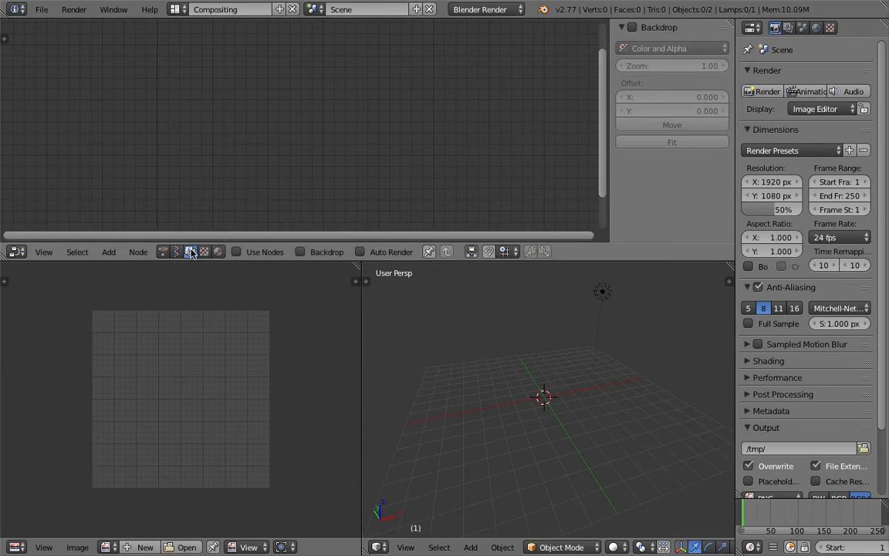
# Create a new Sverchok node tree and add a Circle node to it.
pyautogui.click(177, 251)
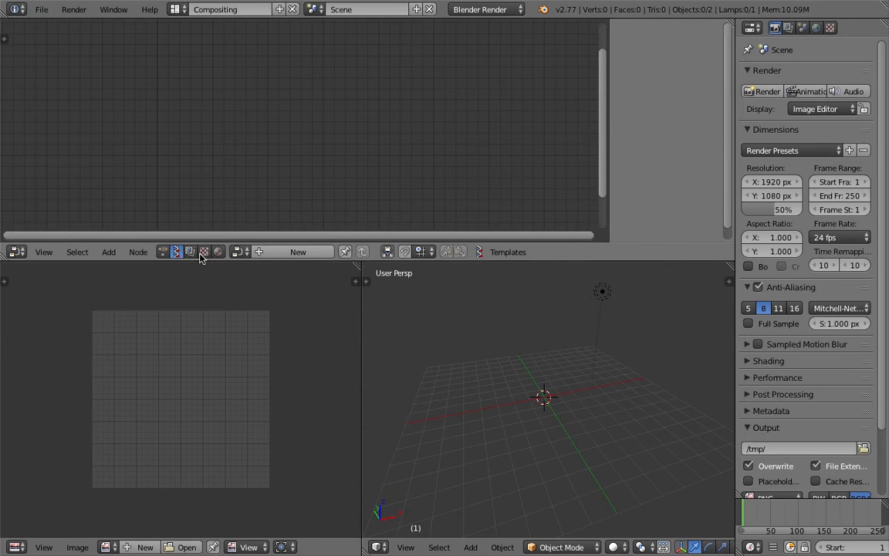
pyautogui.click(273, 254)
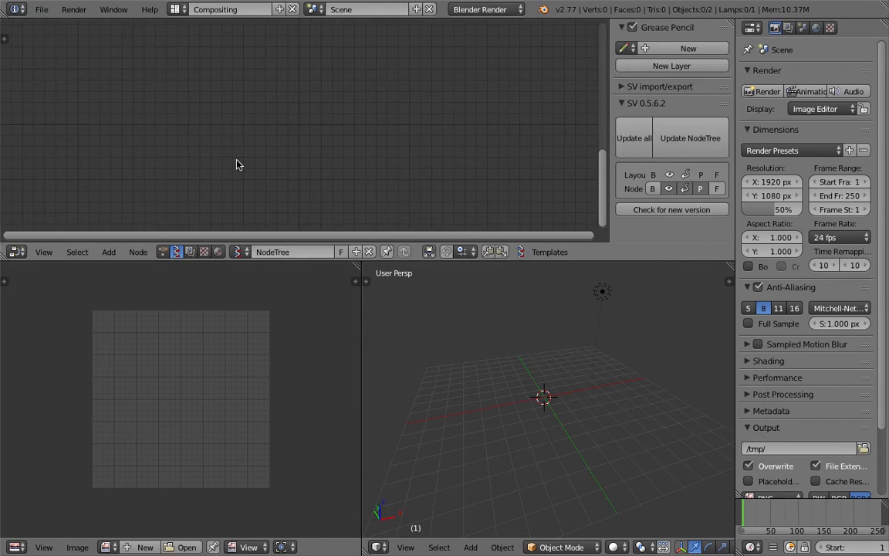
pyautogui.press('space')
pyautogui.write('circl')
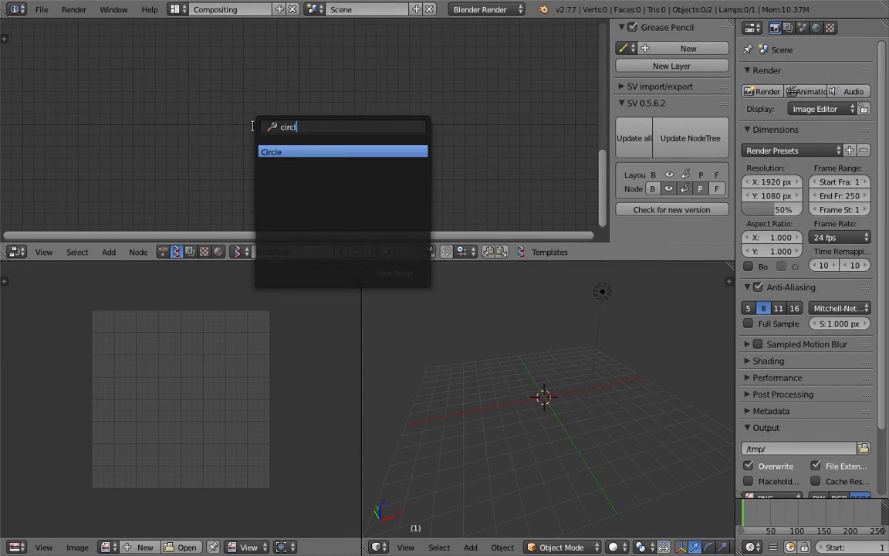
pyautogui.press('Return')
pyautogui.click(231, 90)
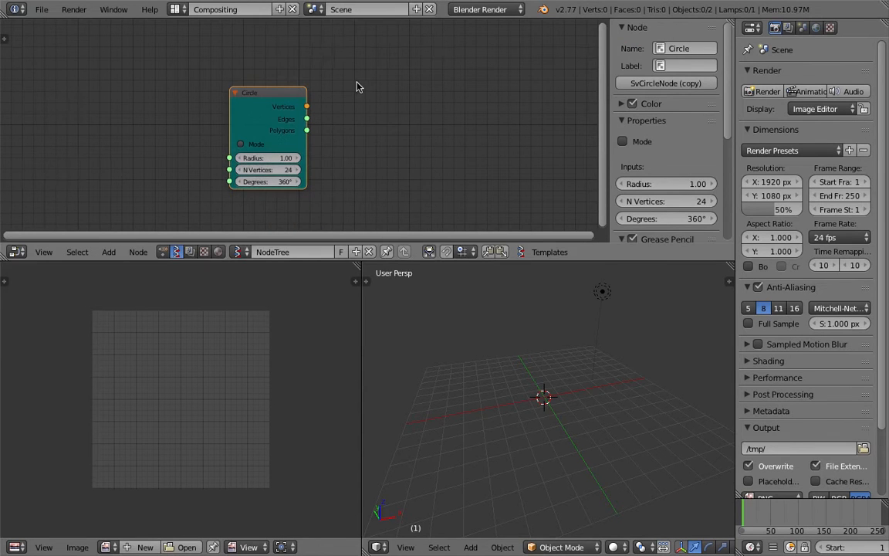
pyautogui.hotkey('shift', 'a')
pyautogui.moveTo(340, 111)
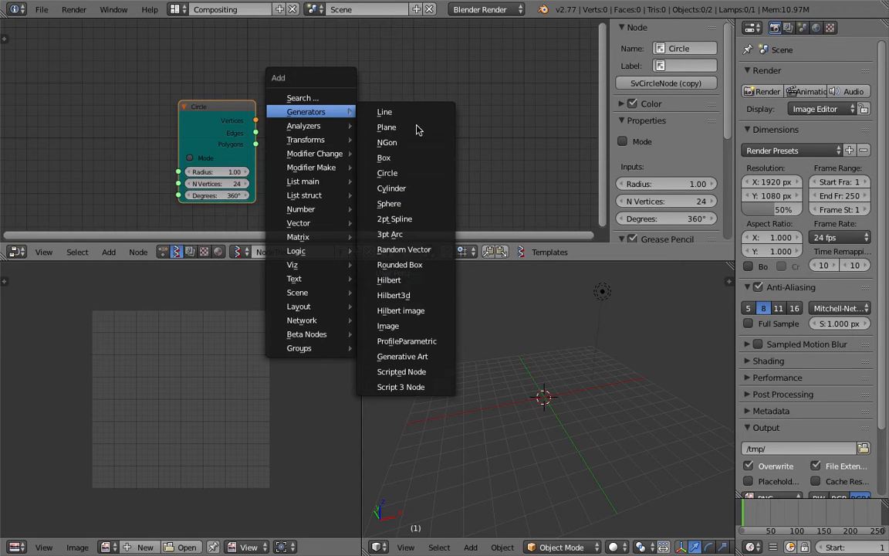
pyautogui.moveTo(244, 74); pyautogui.dragTo(254, 76, button='middle')
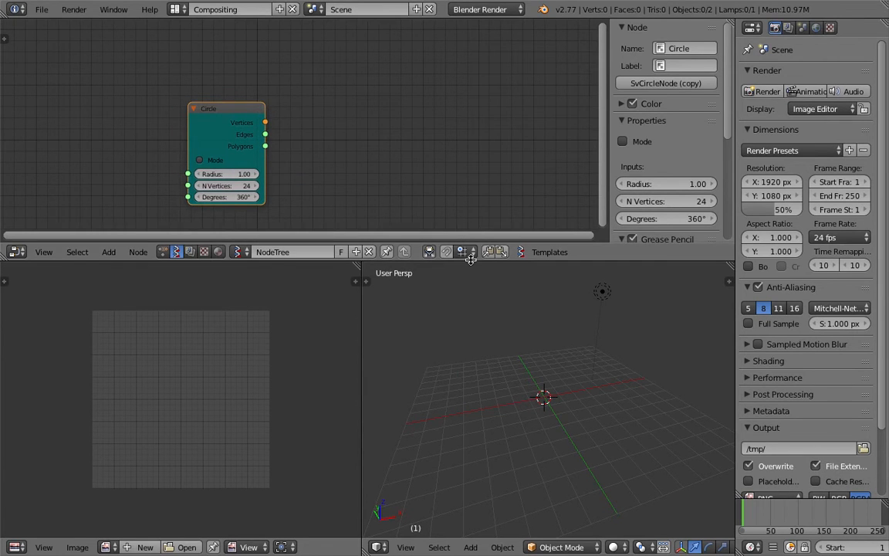
# Make the node editor taller and widen the 3D view by narrowing the neighbouring image editor.
pyautogui.moveTo(469, 260); pyautogui.dragTo(469, 299)
pyautogui.moveTo(335, 213); pyautogui.dragTo(331, 193, button='middle')
pyautogui.moveTo(607, 143); pyautogui.dragTo(658, 133)
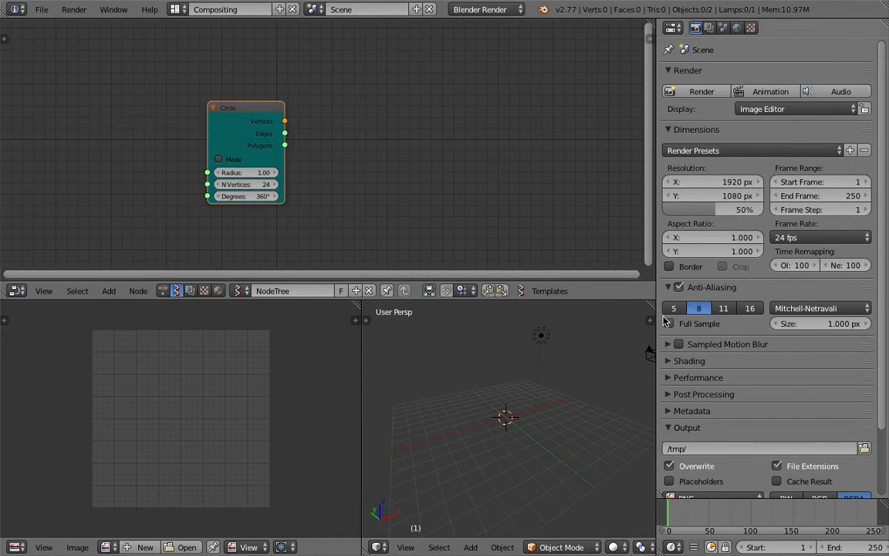
pyautogui.moveTo(658, 311); pyautogui.dragTo(737, 311)
pyautogui.moveTo(363, 161); pyautogui.dragTo(340, 171, button='middle')
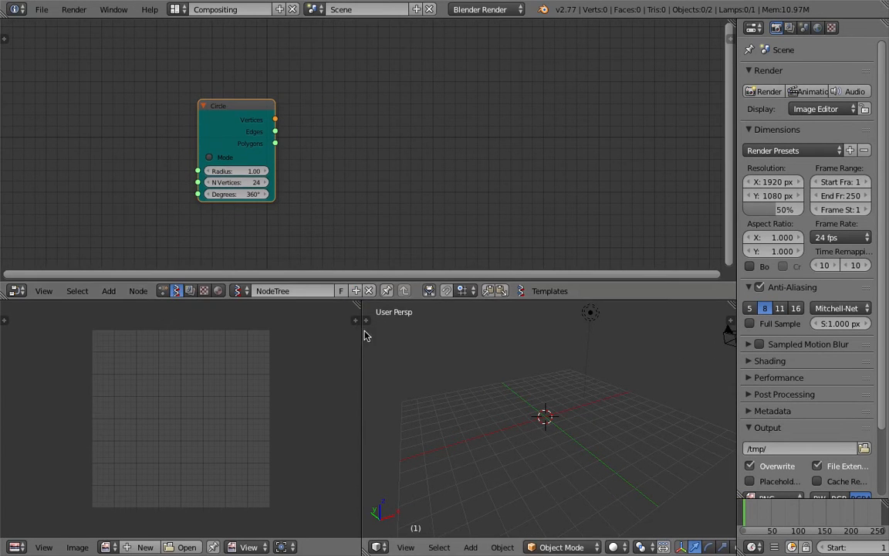
pyautogui.moveTo(361, 333); pyautogui.dragTo(261, 333)
pyautogui.moveTo(355, 386); pyautogui.dragTo(413, 393, button='middle')
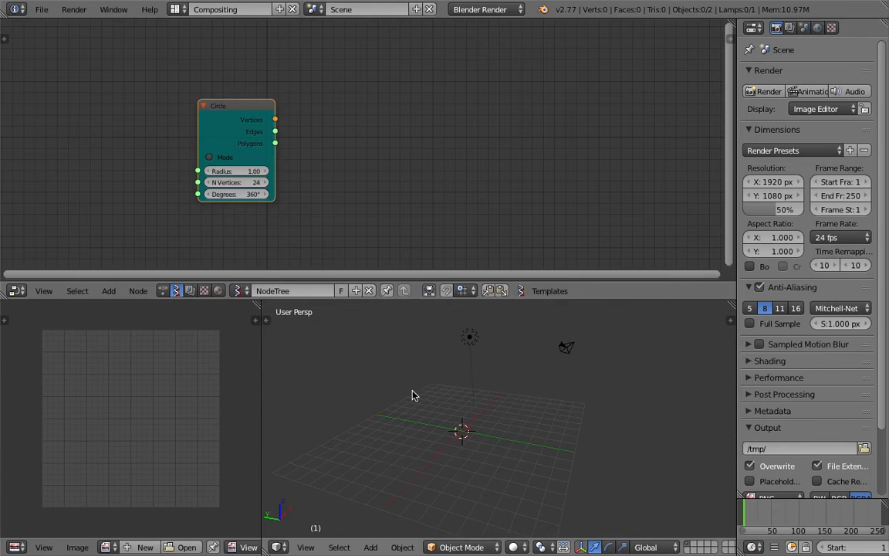
# Add a Viewer Draw node beside the Circle node.
pyautogui.moveTo(251, 112); pyautogui.dragTo(236, 108)
pyautogui.scroll(1, 254, 141)
pyautogui.hotkey('shift', 'a')
pyautogui.click(375, 127)
pyautogui.write('view')
pyautogui.press('Return')
pyautogui.click(411, 94)
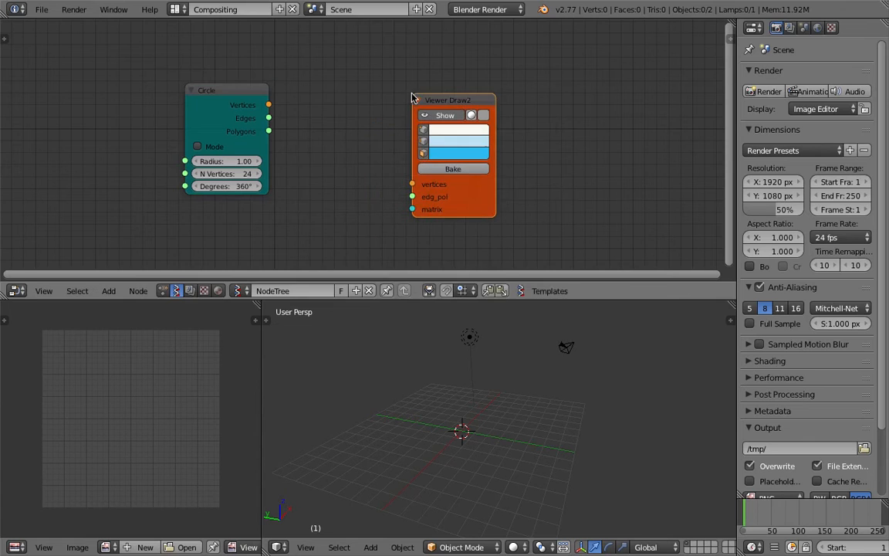
# Link the Circle's Vertices output to the viewer's vertices input, and try Polygons and then Edges on its edg_pol input.
pyautogui.moveTo(269, 105); pyautogui.dragTo(412, 184)
pyautogui.moveTo(269, 132); pyautogui.dragTo(411, 196)
pyautogui.moveTo(315, 184); pyautogui.dragTo(325, 181, button='middle')
pyautogui.scroll(5, 455, 424)
pyautogui.moveTo(432, 409); pyautogui.dragTo(461, 407, button='middle')
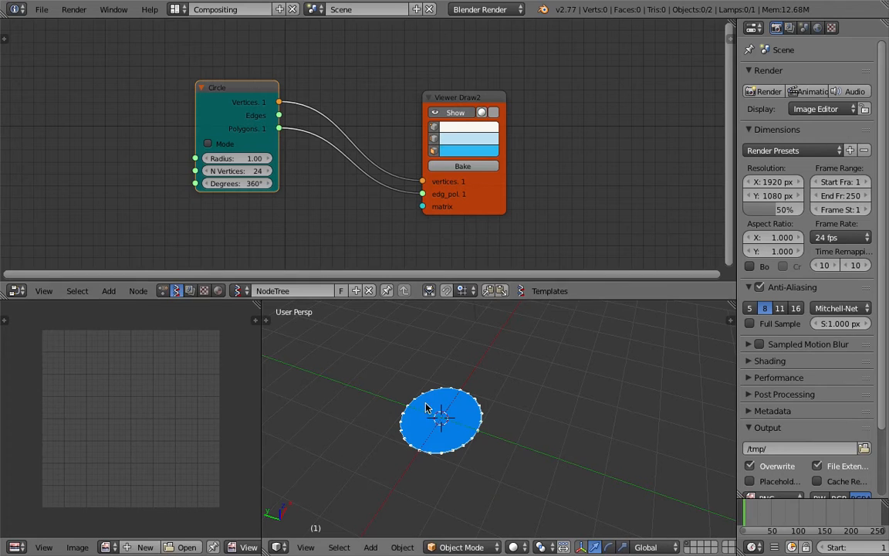
pyautogui.moveTo(279, 115); pyautogui.dragTo(422, 194)
pyautogui.moveTo(437, 414); pyautogui.dragTo(462, 417, button='middle')
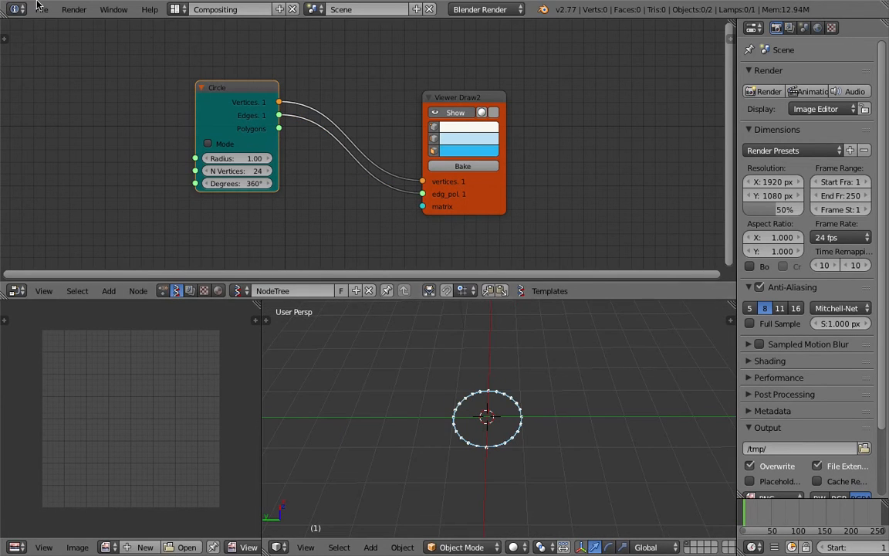
# Save the file on the Desktop as SV_CircleInCircle_001.
pyautogui.click(42, 9)
pyautogui.click(70, 131)
pyautogui.click(218, 62)
pyautogui.write('S')
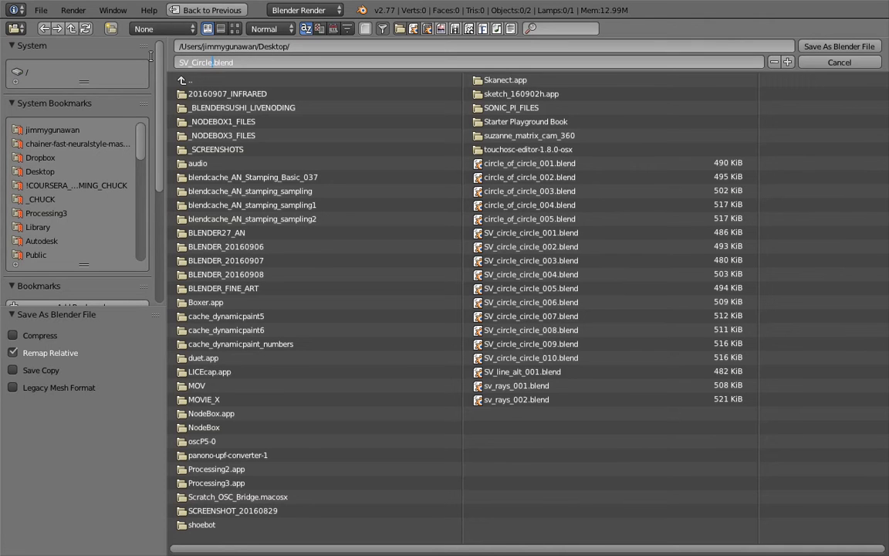
pyautogui.write('V_CircleInCircle_001')
pyautogui.press('Return')
pyautogui.click(833, 46)
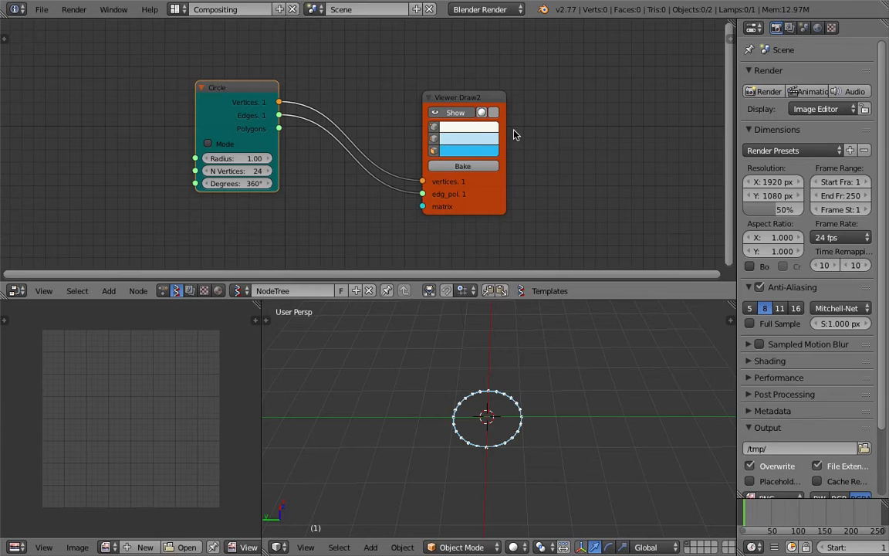
# Rearrange the two nodes and link the Circle's Polygons output to the viewer's edg_pol input instead of Edges.
pyautogui.moveTo(457, 98); pyautogui.dragTo(472, 78)
pyautogui.scroll(3, 433, 88)
pyautogui.moveTo(265, 71); pyautogui.dragTo(282, 71)
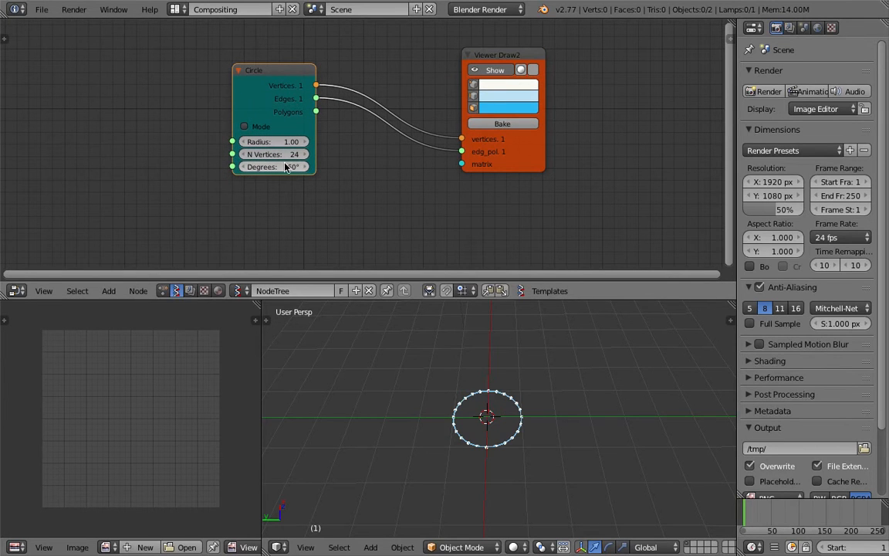
pyautogui.moveTo(316, 111); pyautogui.dragTo(461, 151)
pyautogui.moveTo(494, 396); pyautogui.dragTo(466, 389, button='middle')
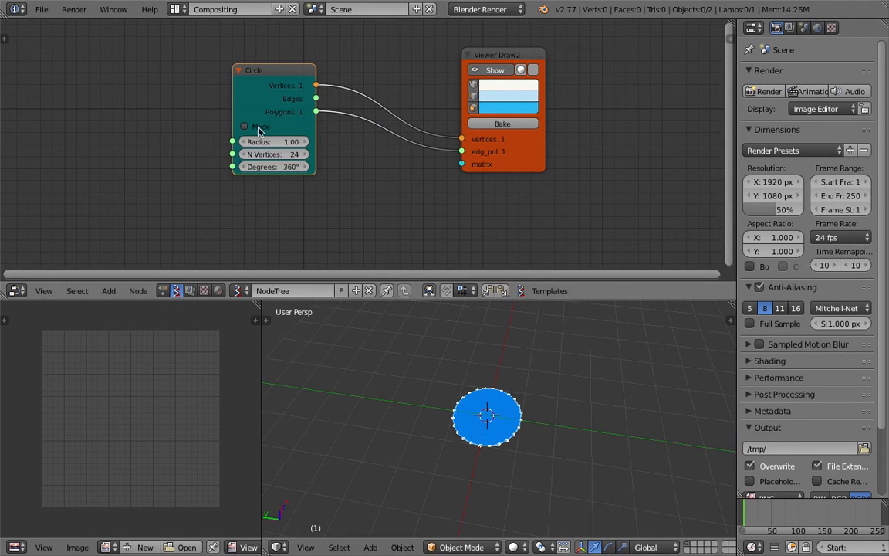
# Set the Circle node to radius 1.75, 24 vertices and 360 degrees, and enable its Mode option.
pyautogui.moveTo(272, 141)
pyautogui.mouseDown()
pyautogui.moveTo(327, 142)
pyautogui.moveTo(231, 154)
pyautogui.moveTo(279, 154)
pyautogui.mouseUp()
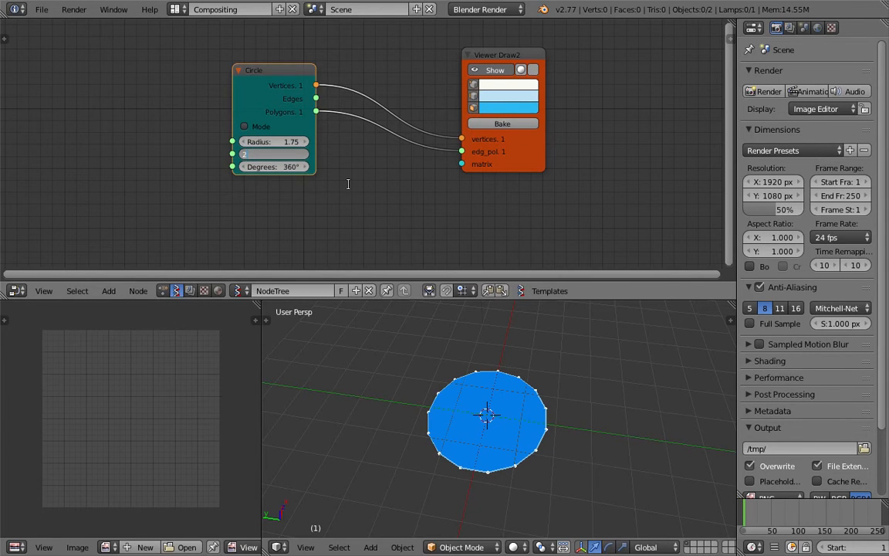
pyautogui.write('4')
pyautogui.press('Return')
pyautogui.moveTo(292, 167); pyautogui.dragTo(301, 166)
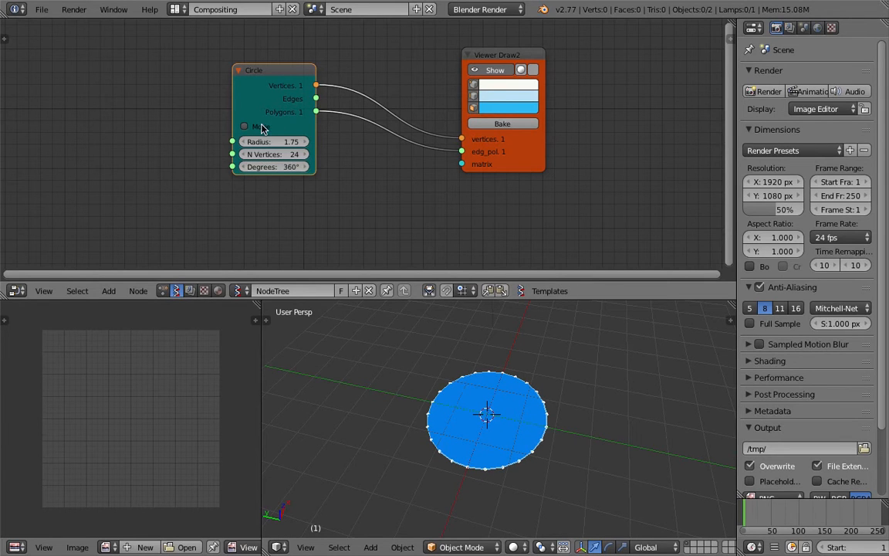
pyautogui.moveTo(274, 167)
pyautogui.mouseDown()
pyautogui.moveTo(157, 167)
pyautogui.moveTo(274, 167)
pyautogui.mouseUp()
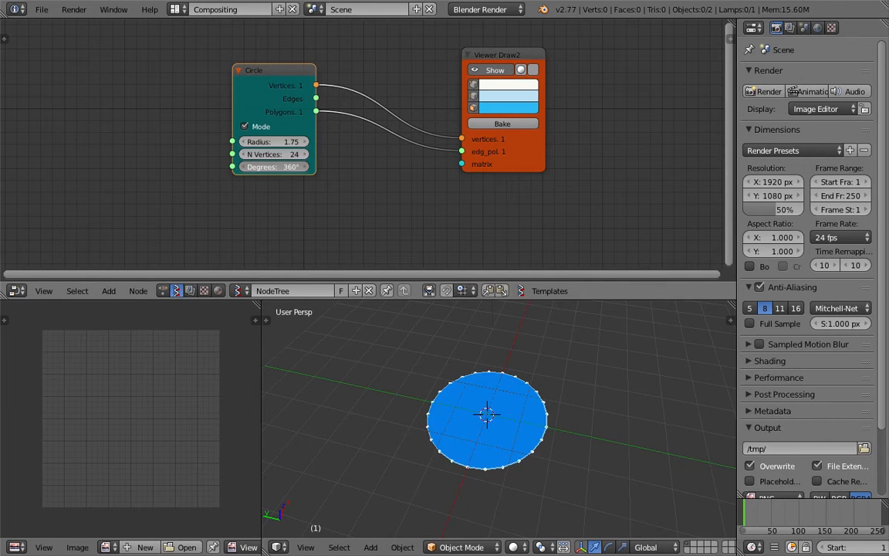
# Reposition the Circle and Viewer Draw nodes and reduce the circle's radius to 1.33.
pyautogui.moveTo(250, 72); pyautogui.dragTo(273, 83)
pyautogui.moveTo(492, 62); pyautogui.dragTo(448, 85)
pyautogui.moveTo(482, 206); pyautogui.dragTo(527, 193, button='middle')
pyautogui.moveTo(526, 410); pyautogui.dragTo(559, 429, button='middle')
pyautogui.moveTo(386, 370); pyautogui.dragTo(359, 371, button='middle')
pyautogui.moveTo(364, 140); pyautogui.dragTo(331, 140)
pyautogui.moveTo(523, 431); pyautogui.dragTo(504, 418, button='middle')
# Bake the viewer's circle into a mesh object, test moving and rotating it, and delete the baked mesh.
pyautogui.click(527, 117)
pyautogui.press('Tab')
pyautogui.press('Tab')
pyautogui.moveTo(626, 392); pyautogui.dragTo(563, 408, button='middle')
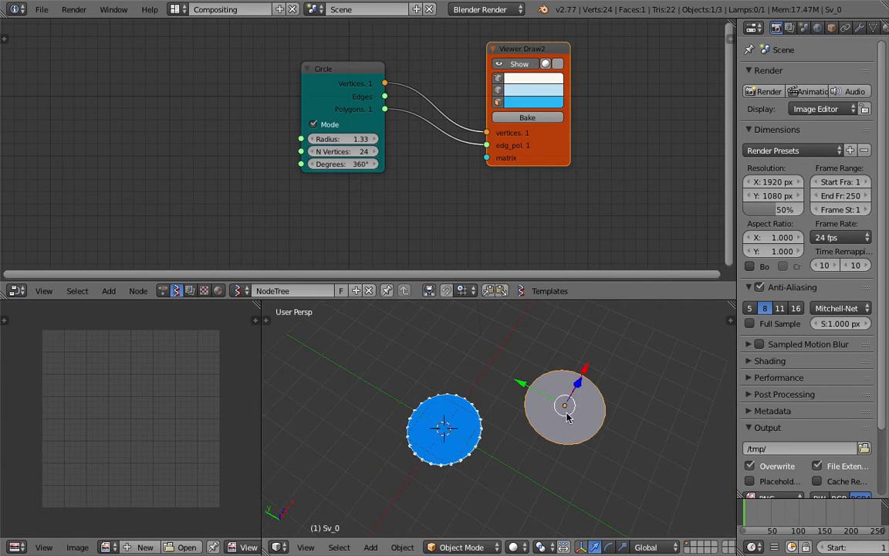
pyautogui.press('r')
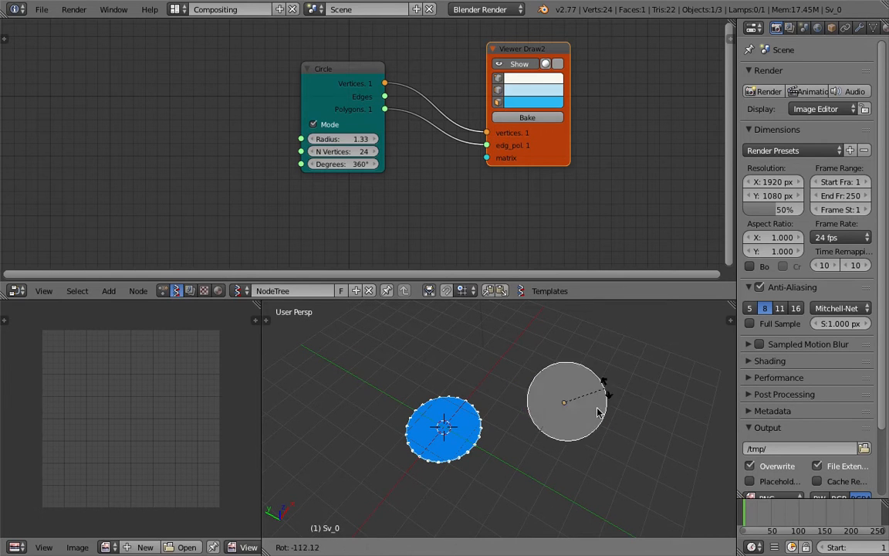
pyautogui.click(525, 371)
pyautogui.press('Delete')
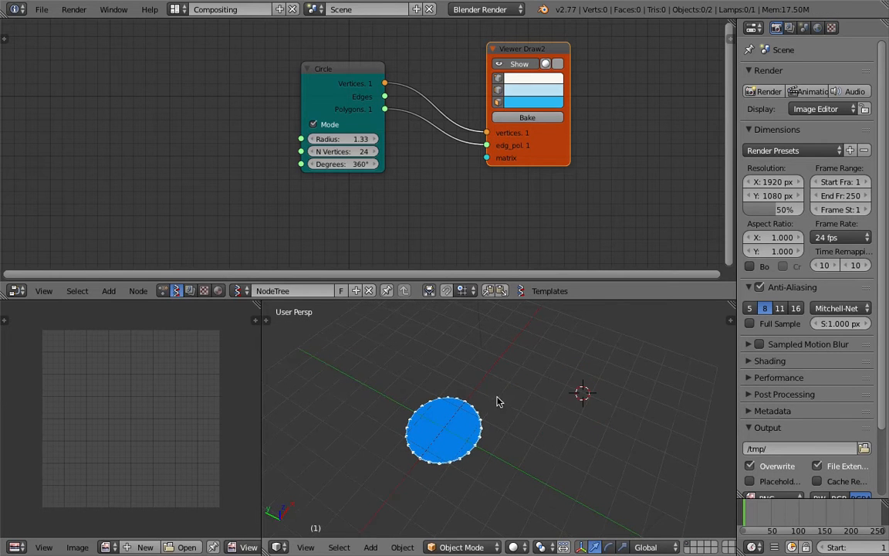
# Reposition the Circle and Viewer Draw nodes to leave more space between them.
pyautogui.moveTo(500, 402); pyautogui.dragTo(513, 407, button='middle')
pyautogui.moveTo(336, 75); pyautogui.dragTo(311, 77)
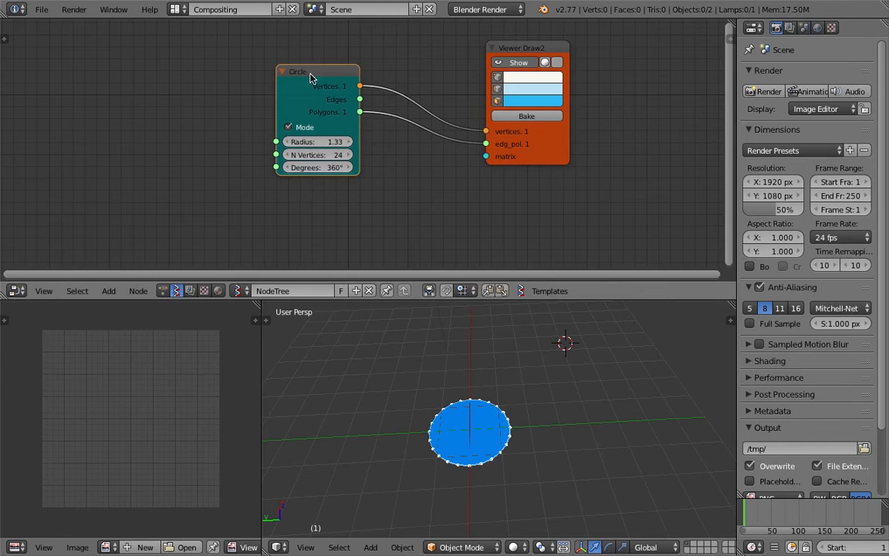
pyautogui.moveTo(526, 51); pyautogui.dragTo(534, 53)
pyautogui.moveTo(442, 210); pyautogui.dragTo(448, 206, button='middle')
pyautogui.moveTo(498, 453); pyautogui.dragTo(464, 434, button='middle')
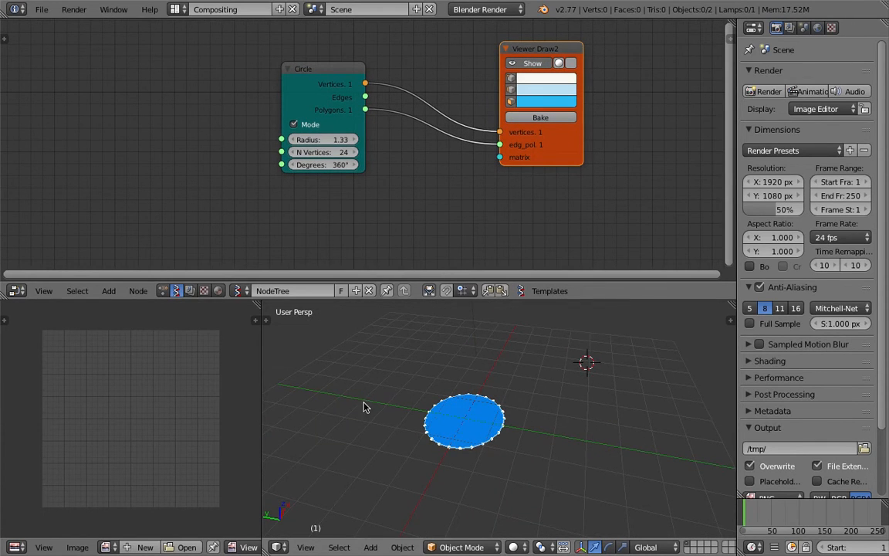
# Switch to the desktop to examine the Processing_CircleDesign.png reference image and return to Blender.
pyautogui.hotkey('ctrl', 'Left')
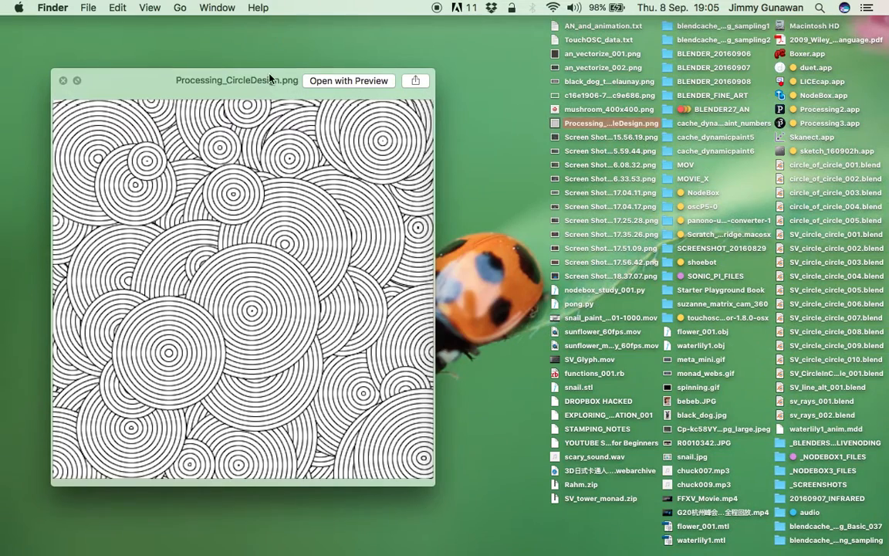
pyautogui.moveTo(269, 75); pyautogui.dragTo(300, 70)
pyautogui.hotkey('ctrl', 'Right')
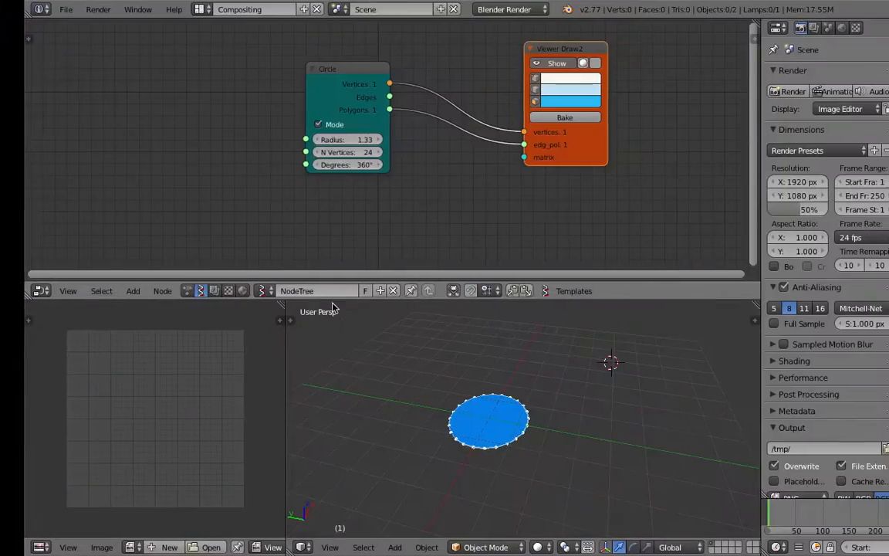
# Spread the Circle and Viewer Draw nodes further apart and make the node editor taller.
pyautogui.moveTo(345, 76); pyautogui.dragTo(332, 63)
pyautogui.moveTo(581, 161); pyautogui.dragTo(608, 165)
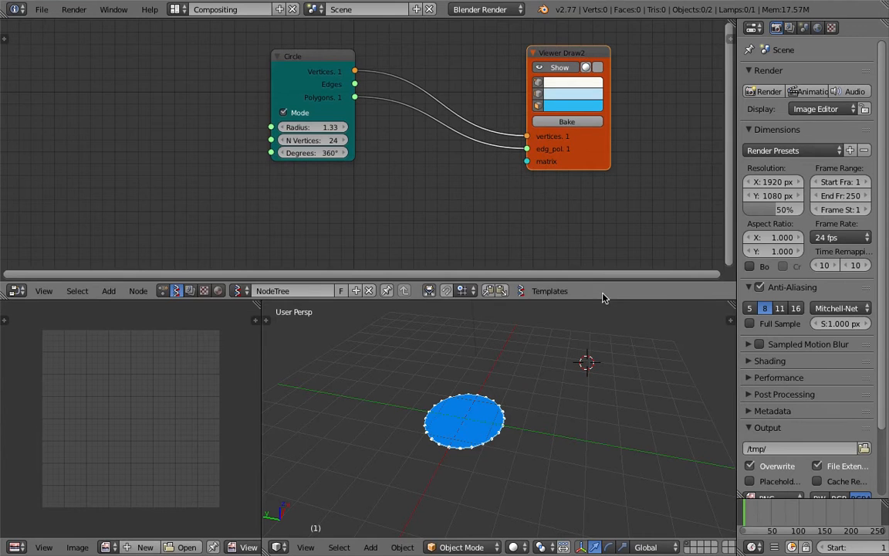
pyautogui.moveTo(603, 299); pyautogui.dragTo(603, 335)
# Add a Matrix in node below the link and connect its Matrix output to the viewer's matrix input.
pyautogui.hotkey('shift', 'a')
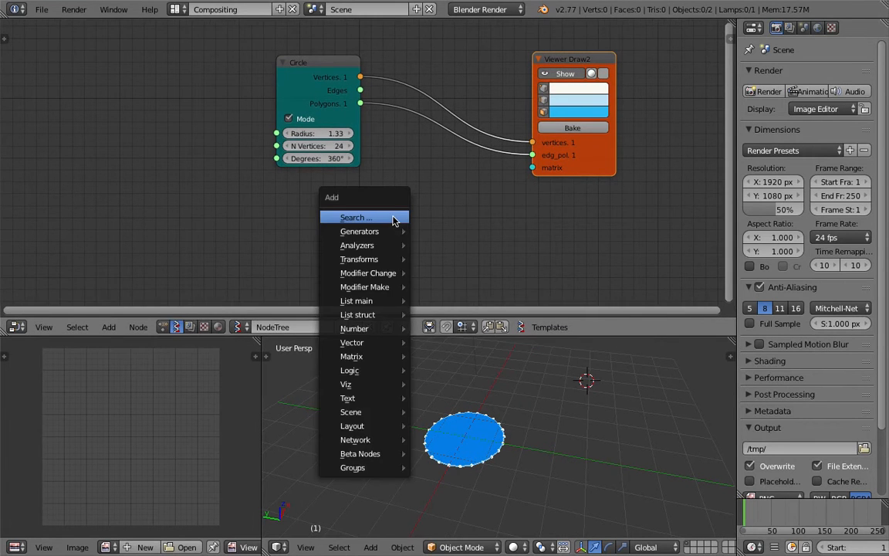
pyautogui.click(393, 219)
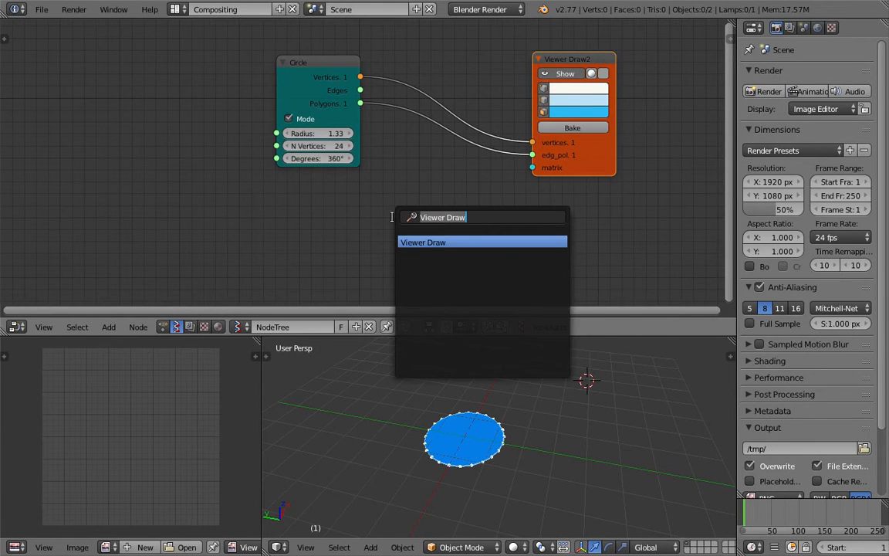
pyautogui.write('matr')
pyautogui.press('Down')
pyautogui.press('Down')
pyautogui.press('Return')
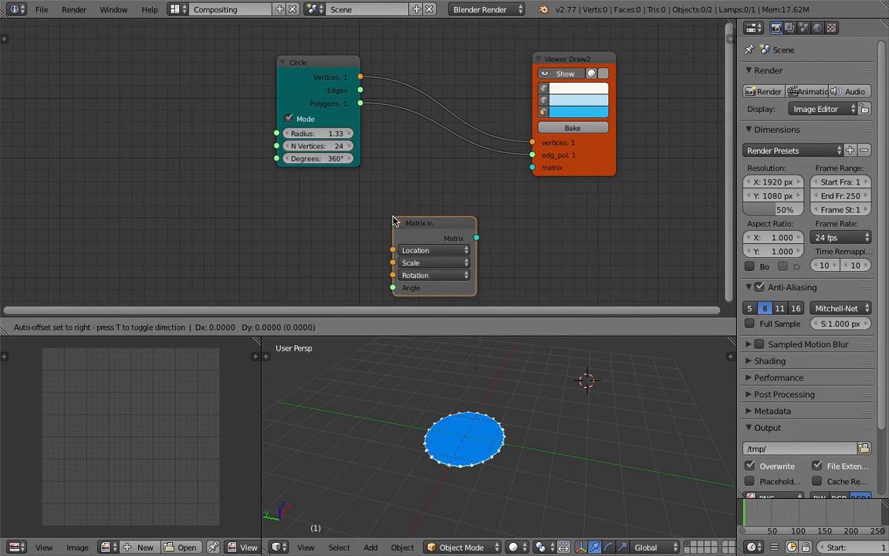
pyautogui.moveTo(477, 209); pyautogui.dragTo(533, 168)
pyautogui.moveTo(450, 196); pyautogui.dragTo(464, 189)
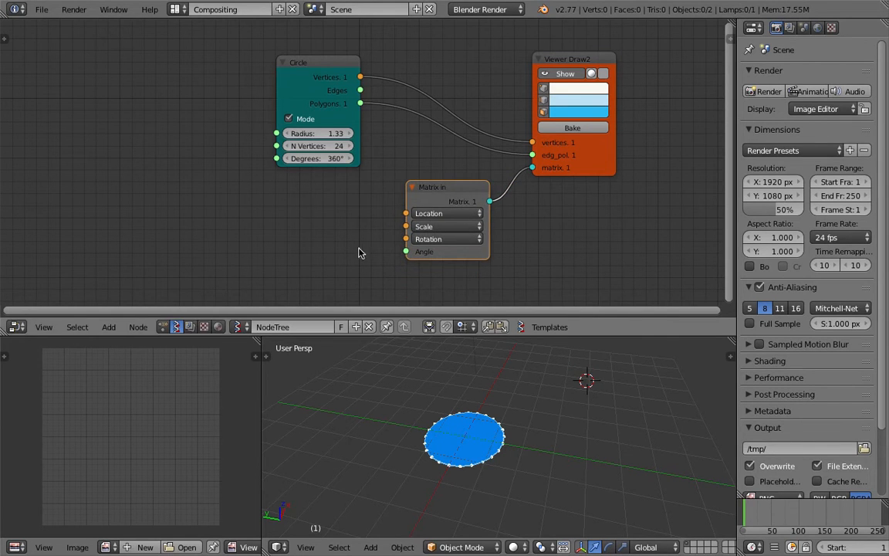
# Add a Vector in node below the Circle node, spacing it apart from the Matrix in node.
pyautogui.moveTo(292, 230); pyautogui.dragTo(316, 224, button='middle')
pyautogui.hotkey('shift', 'a')
pyautogui.click(226, 203)
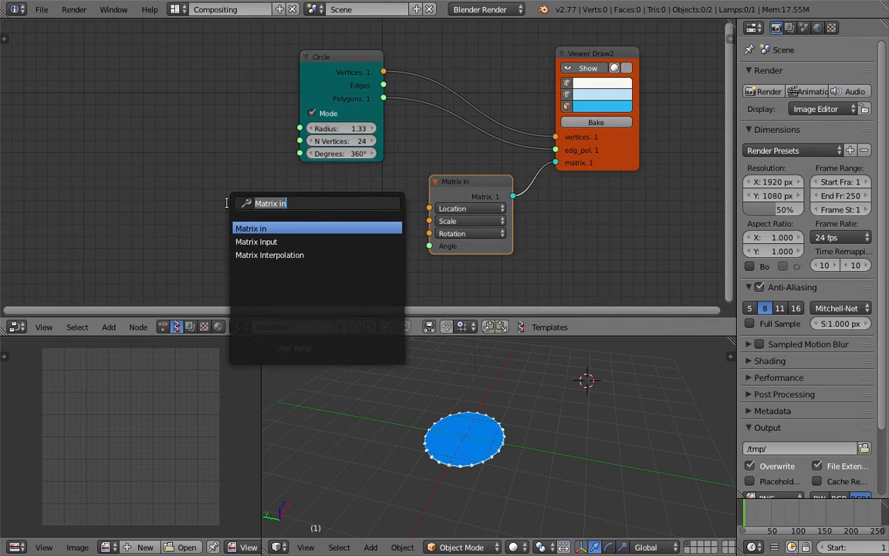
pyautogui.write('vect')
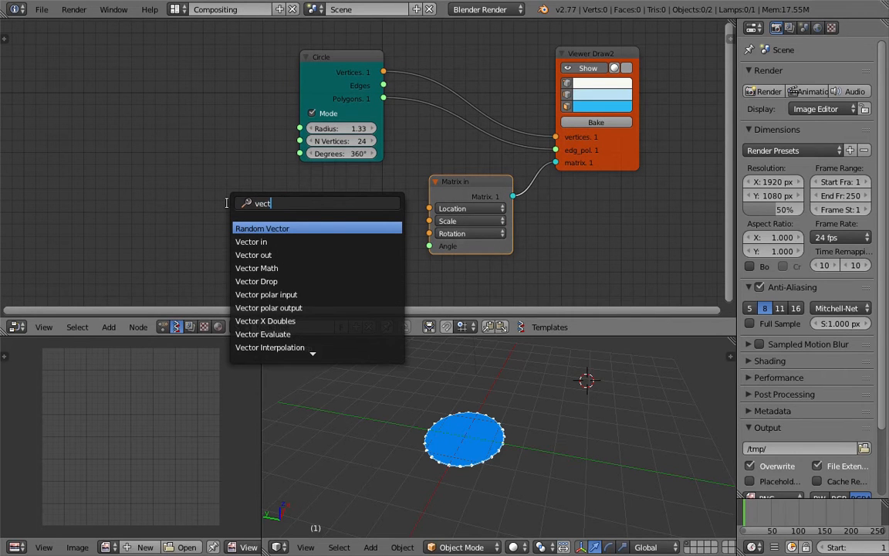
pyautogui.press('Down')
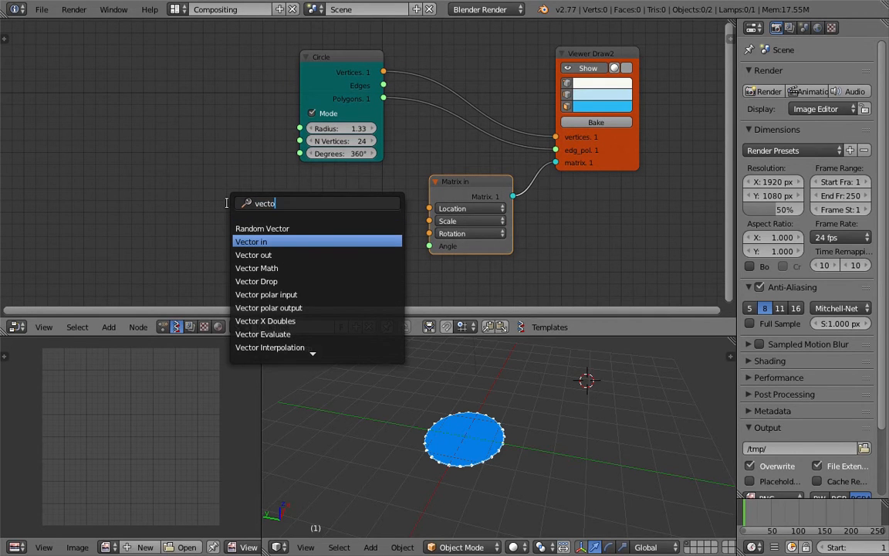
pyautogui.press('Return')
pyautogui.click(275, 191)
pyautogui.moveTo(307, 200); pyautogui.dragTo(335, 208)
pyautogui.moveTo(435, 241); pyautogui.dragTo(447, 240)
pyautogui.moveTo(343, 209); pyautogui.dragTo(352, 211)
pyautogui.scroll(-3, 476, 438)
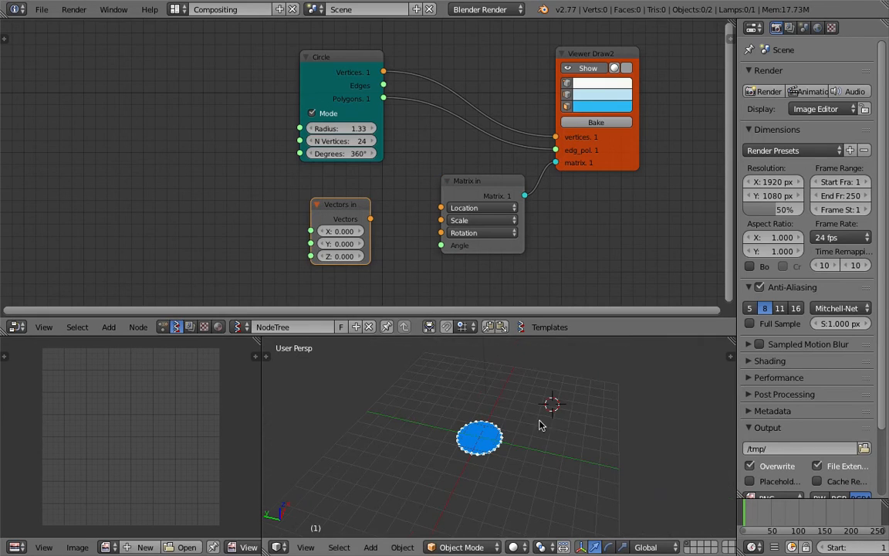
# Move the Vectors in node aside and add a Cubic Vector Interpolation node between it and the Matrix in node.
pyautogui.moveTo(347, 215); pyautogui.dragTo(231, 199)
pyautogui.press('space')
pyautogui.write('vec')
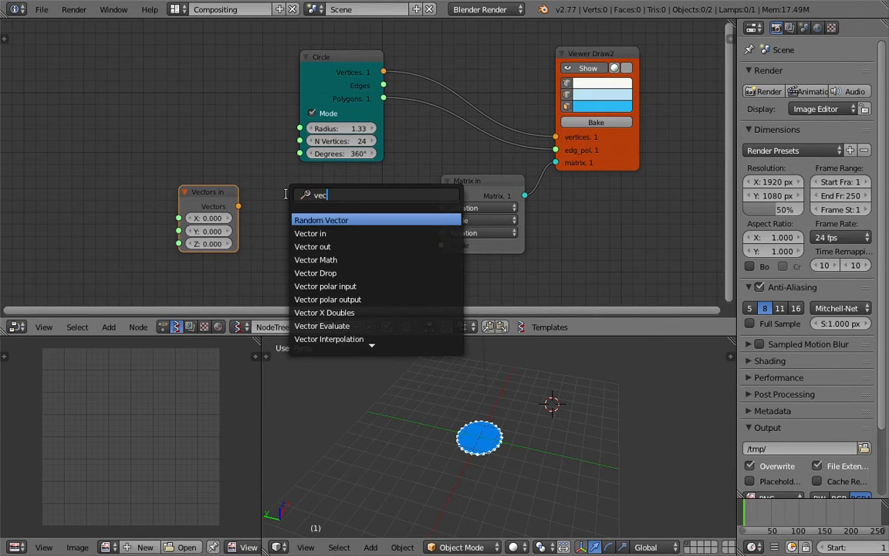
pyautogui.write('tor int')
pyautogui.press('Return')
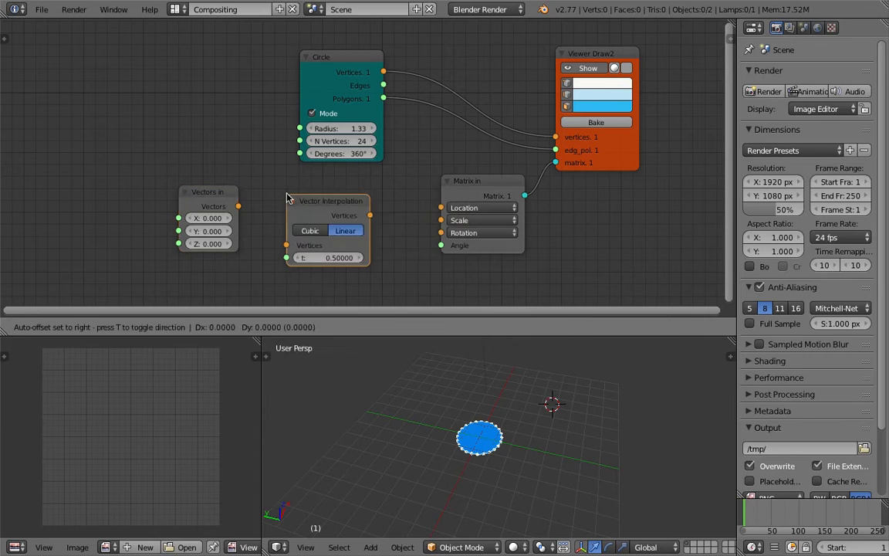
pyautogui.click(286, 199)
pyautogui.click(319, 230)
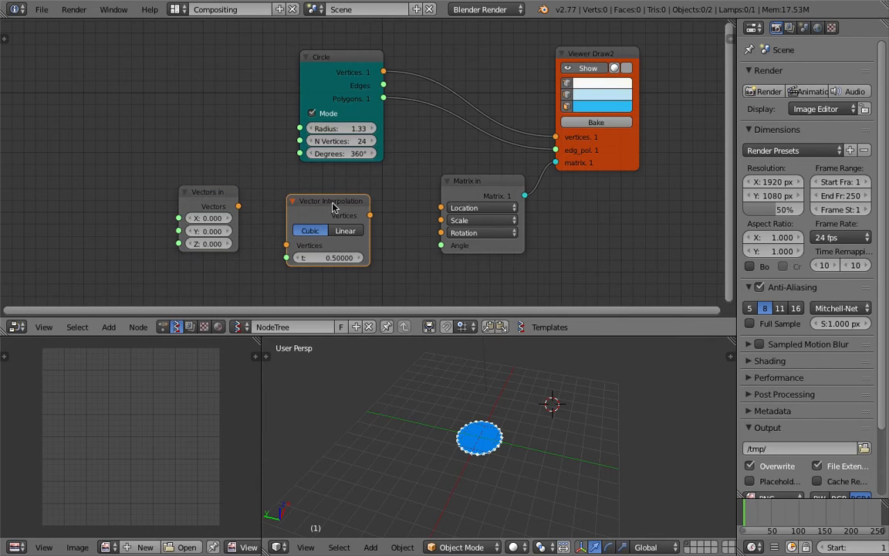
pyautogui.moveTo(333, 215); pyautogui.dragTo(343, 214)
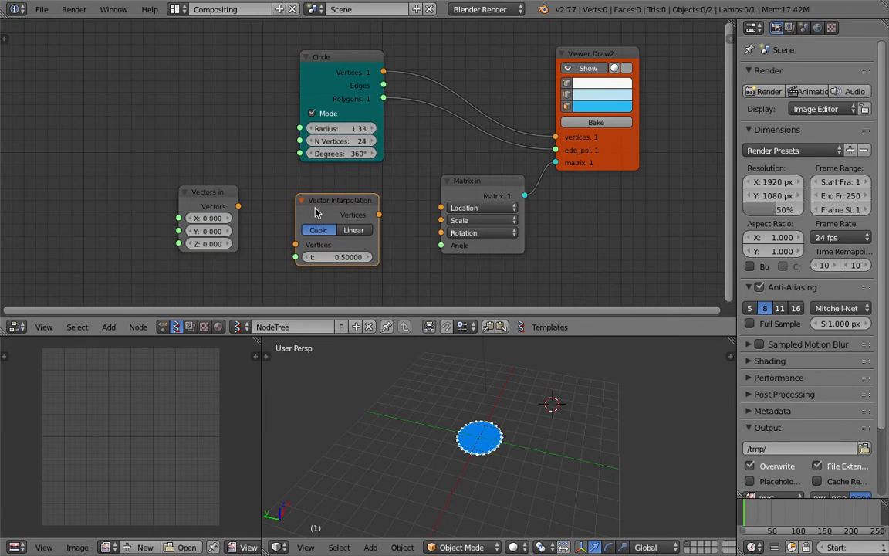
# Spread the Vectors in and Vector Interpolation nodes apart to make room for another node between them.
pyautogui.moveTo(322, 209); pyautogui.dragTo(339, 208)
pyautogui.moveTo(244, 203); pyautogui.dragTo(234, 196)
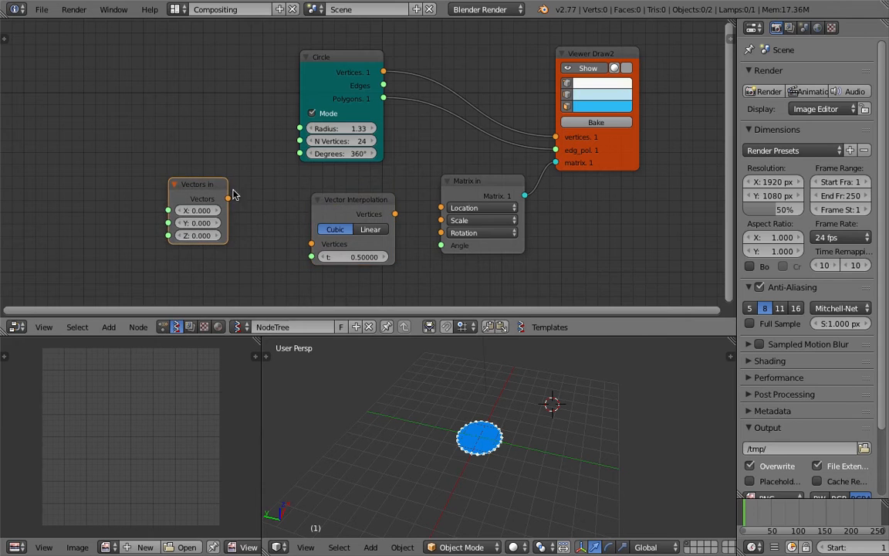
pyautogui.moveTo(336, 218); pyautogui.dragTo(302, 235)
pyautogui.scroll(-2, 335, 212)
pyautogui.scroll(1, 332, 212)
pyautogui.moveTo(314, 209); pyautogui.dragTo(331, 195, button='middle')
pyautogui.moveTo(247, 151); pyautogui.dragTo(174, 154)
pyautogui.hotkey('shift', 'a')
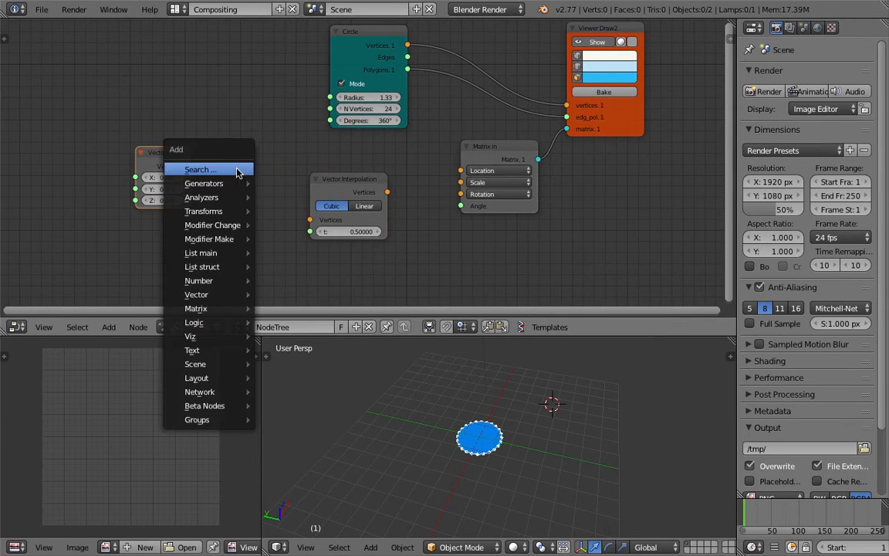
pyautogui.click(237, 169)
pyautogui.write('join')
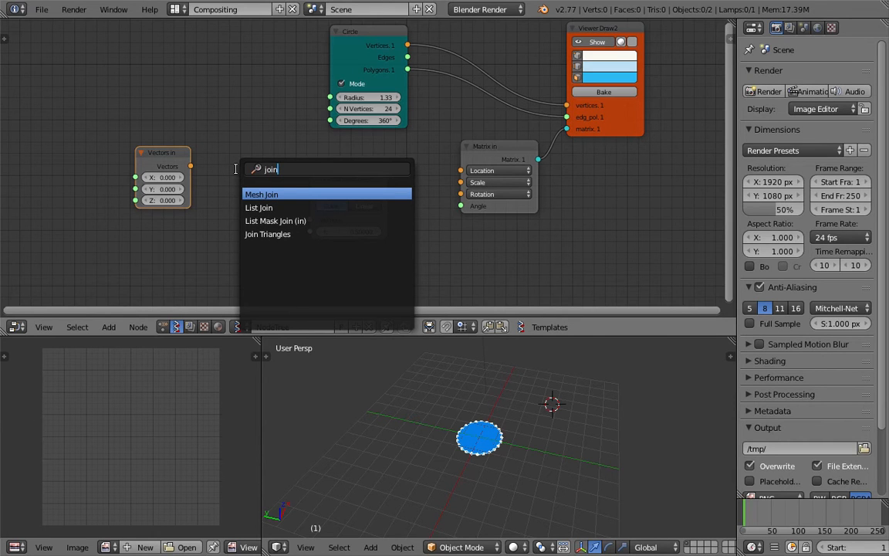
pyautogui.press('Escape')
# Set the Vector Interpolation node to Linear and adjust the positions of it and the Vectors in node.
pyautogui.moveTo(336, 188); pyautogui.dragTo(346, 181)
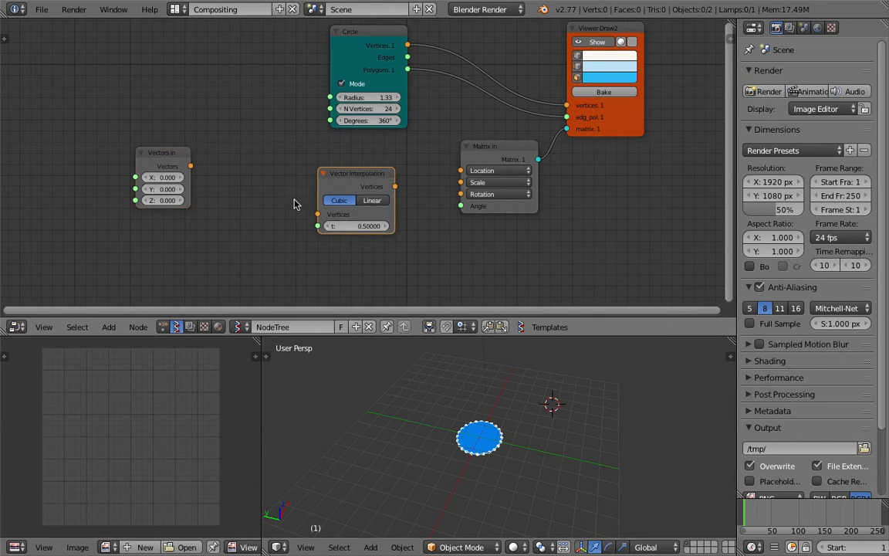
pyautogui.moveTo(285, 199); pyautogui.dragTo(289, 198, button='middle')
pyautogui.click(366, 201)
pyautogui.click(343, 200)
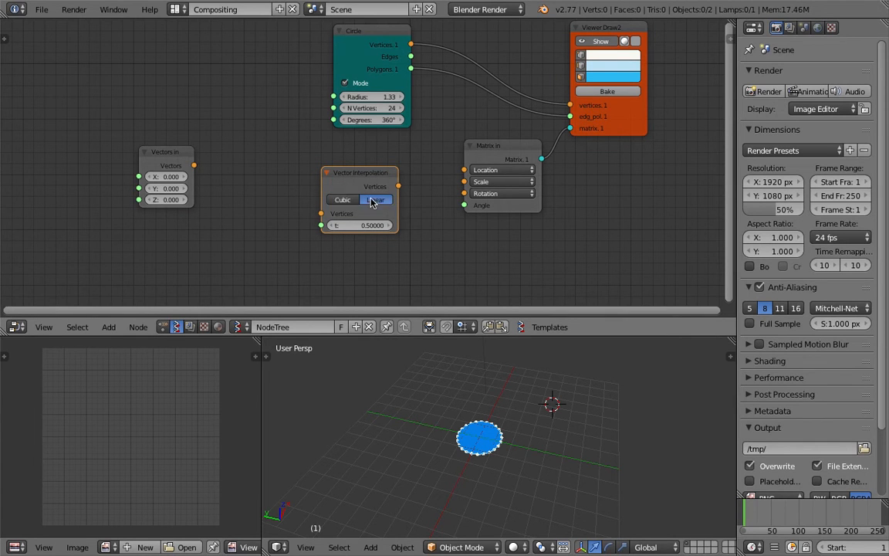
pyautogui.click(369, 203)
pyautogui.click(191, 161)
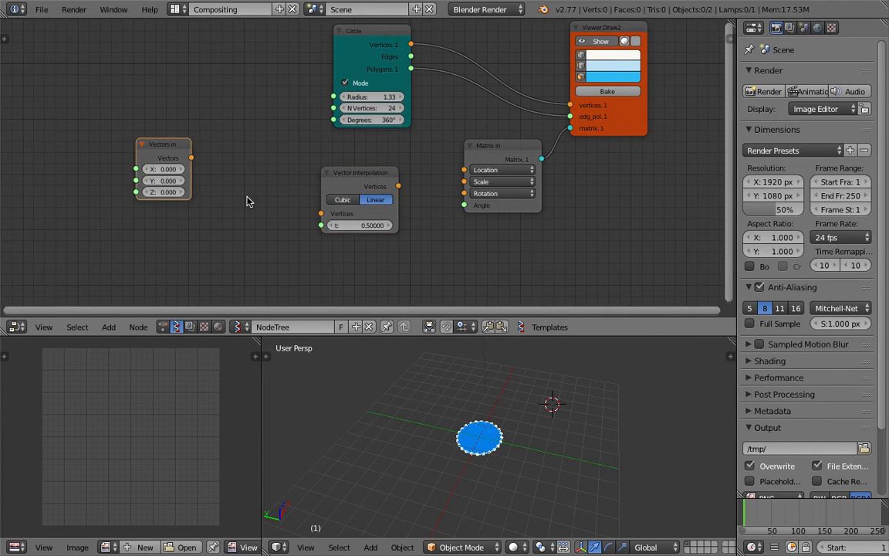
pyautogui.press('space')
pyautogui.write('oin')
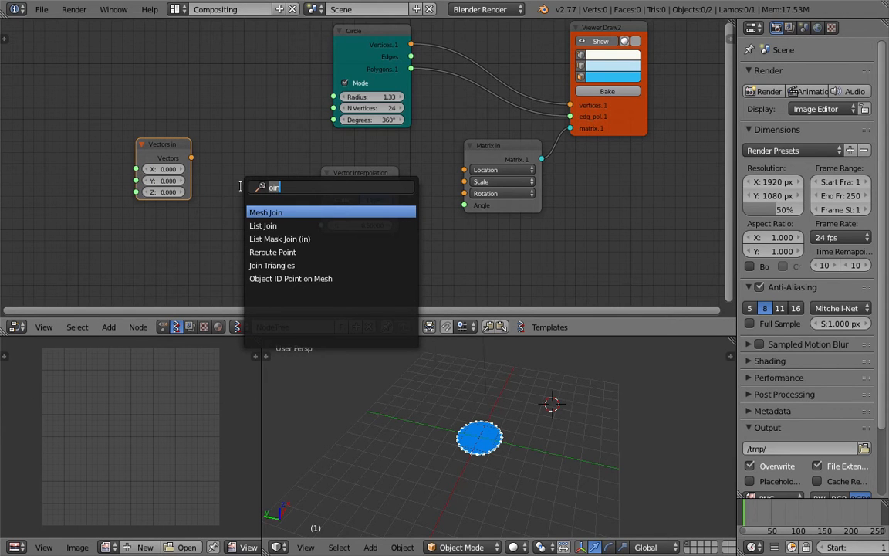
pyautogui.write('vector l')
pyautogui.press('BackSpace')
pyautogui.press('BackSpace')
pyautogui.press('BackSpace')
pyautogui.press('BackSpace')
pyautogui.press('BackSpace')
pyautogui.press('BackSpace')
pyautogui.press('BackSpace')
pyautogui.press('BackSpace')
pyautogui.write('joint')
pyautogui.write('vector ')
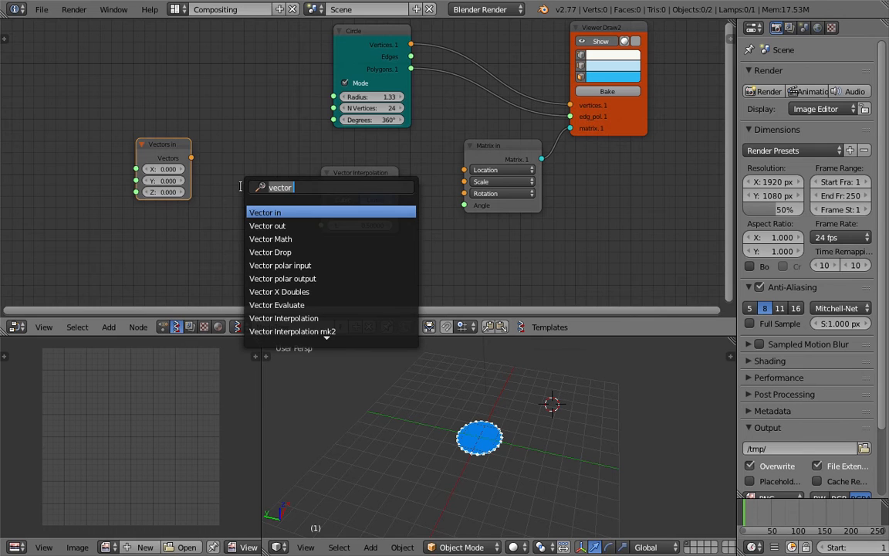
pyautogui.write('com')
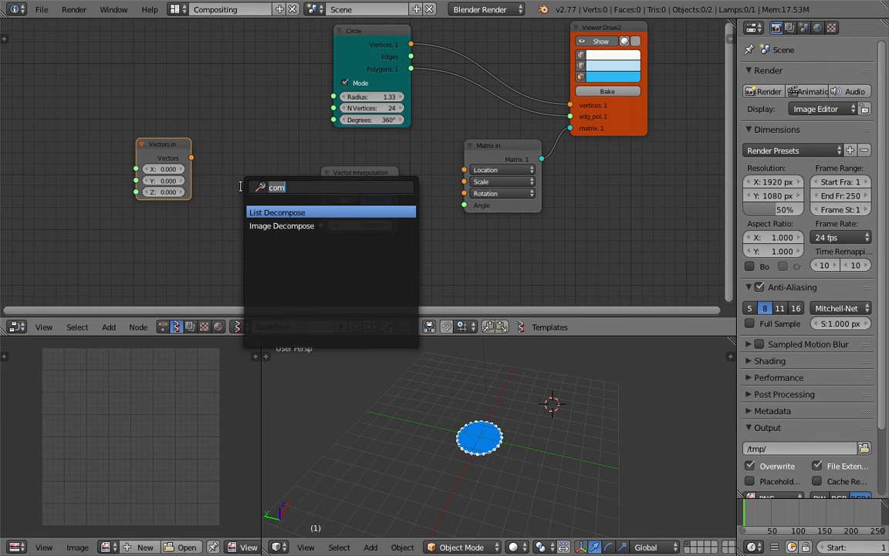
pyautogui.press('Escape')
# Add a List Join node beside the Vectors in node and connect the Vectors output to its data input.
pyautogui.hotkey('shift', 'a')
pyautogui.moveTo(235, 199)
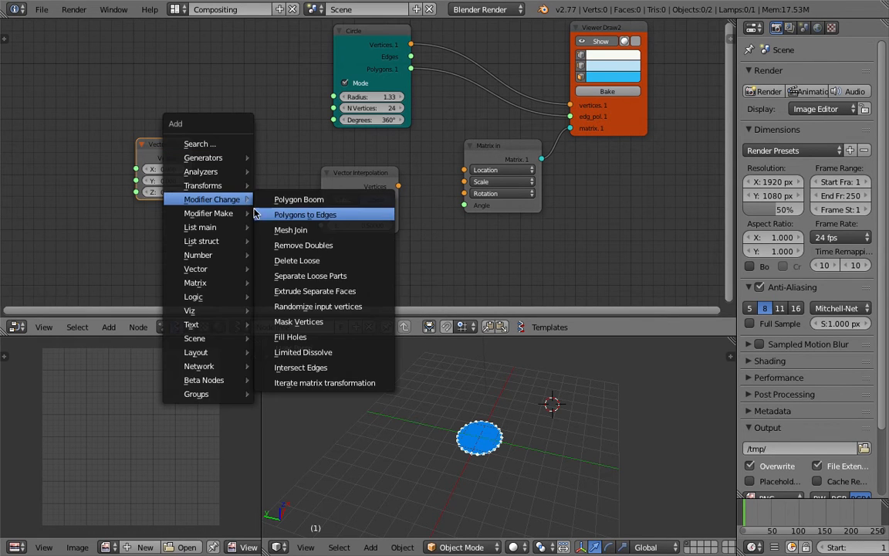
pyautogui.moveTo(235, 226)
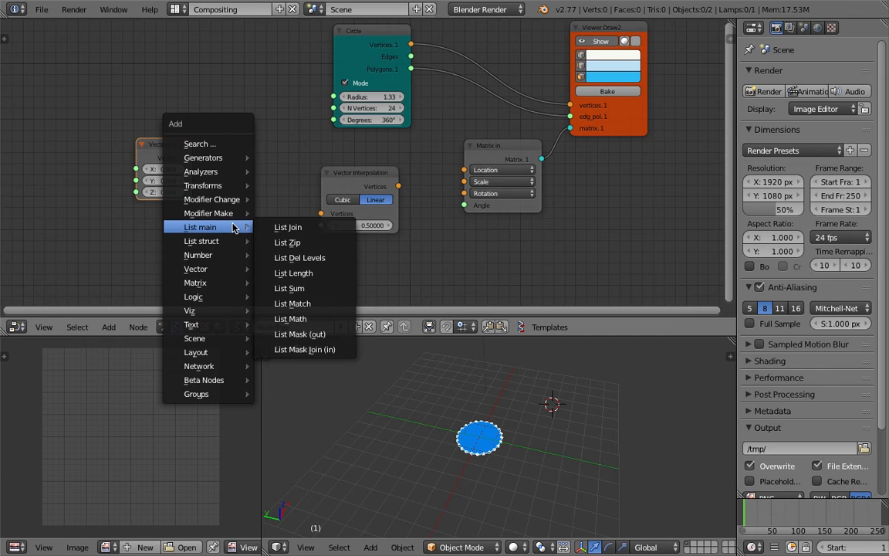
pyautogui.click(288, 227)
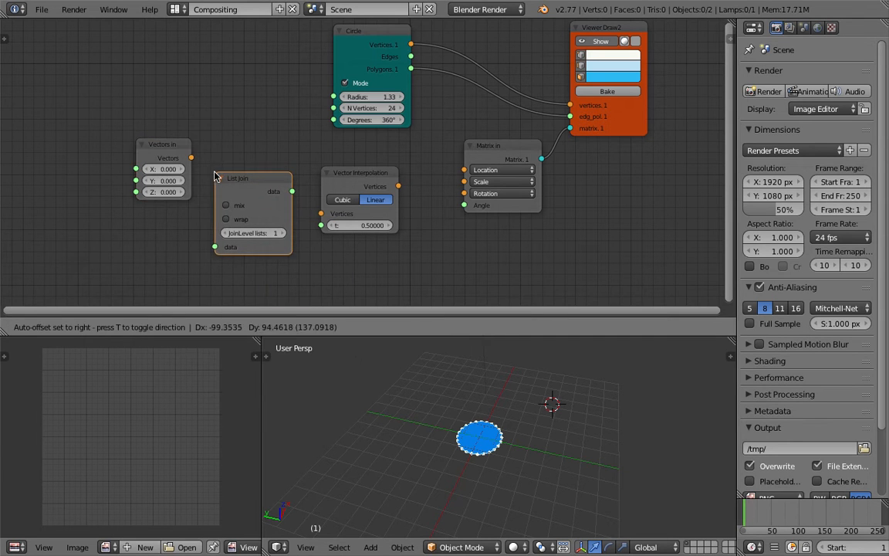
pyautogui.click(213, 171)
pyautogui.moveTo(164, 148); pyautogui.dragTo(178, 168)
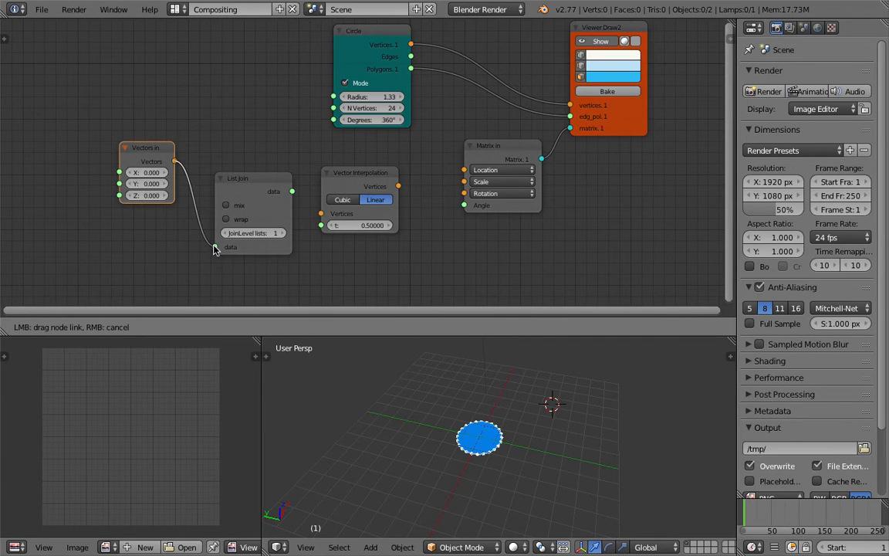
pyautogui.moveTo(214, 247); pyautogui.dragTo(215, 247)
# Duplicate the Vectors in node below the original and connect the copy to List Join's second data input.
pyautogui.hotkey('shift', 'd')
pyautogui.click(172, 247)
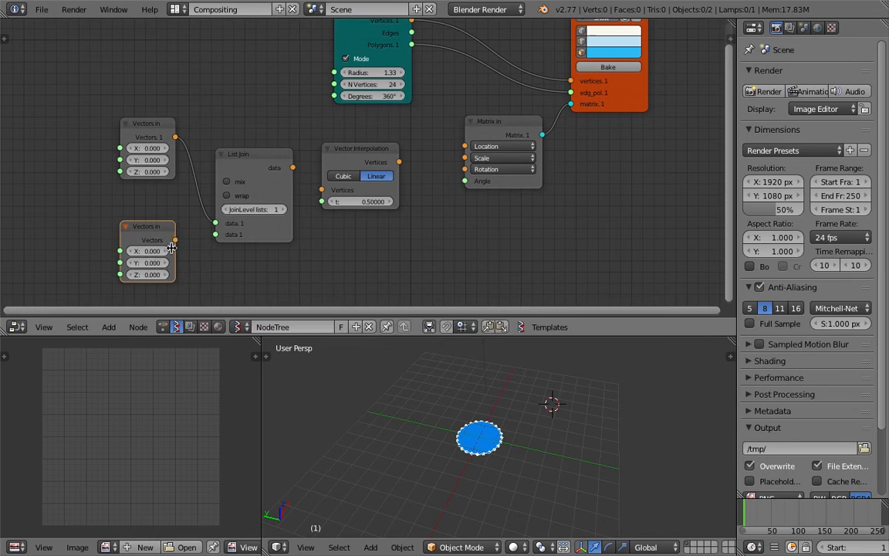
pyautogui.moveTo(184, 240); pyautogui.dragTo(216, 234)
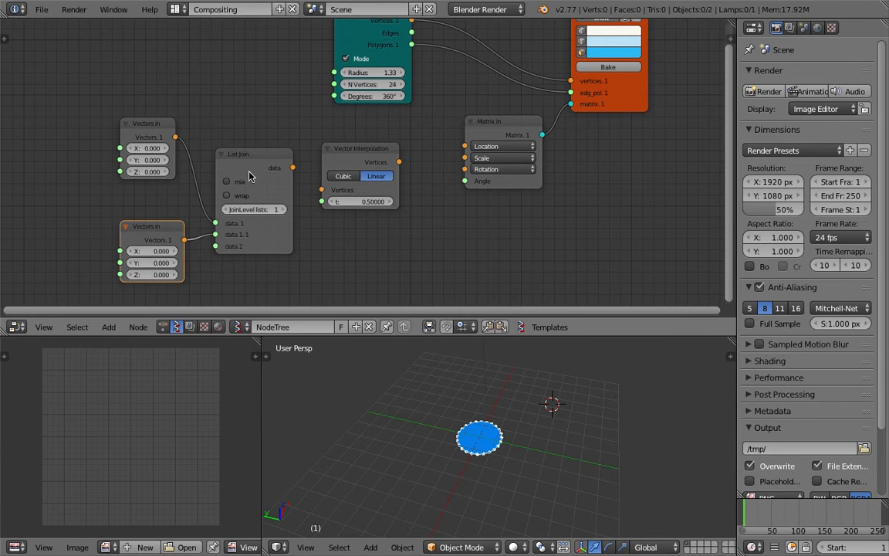
# Connect List Join's data output to the Vector Interpolation's Vertices input and set the join level to 2.
pyautogui.moveTo(245, 190); pyautogui.dragTo(234, 182)
pyautogui.moveTo(281, 161); pyautogui.dragTo(319, 193)
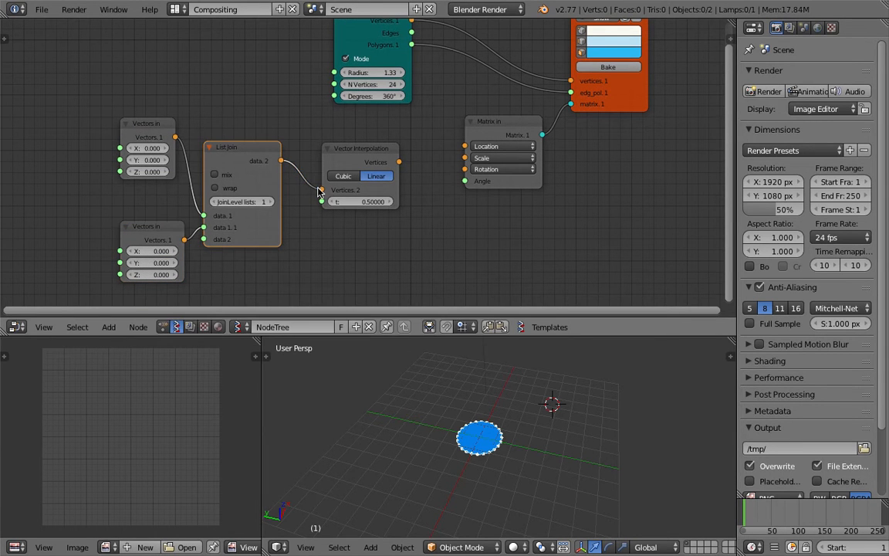
pyautogui.moveTo(217, 191); pyautogui.dragTo(230, 185, button='middle')
pyautogui.scroll(1, 267, 197)
pyautogui.click(234, 170)
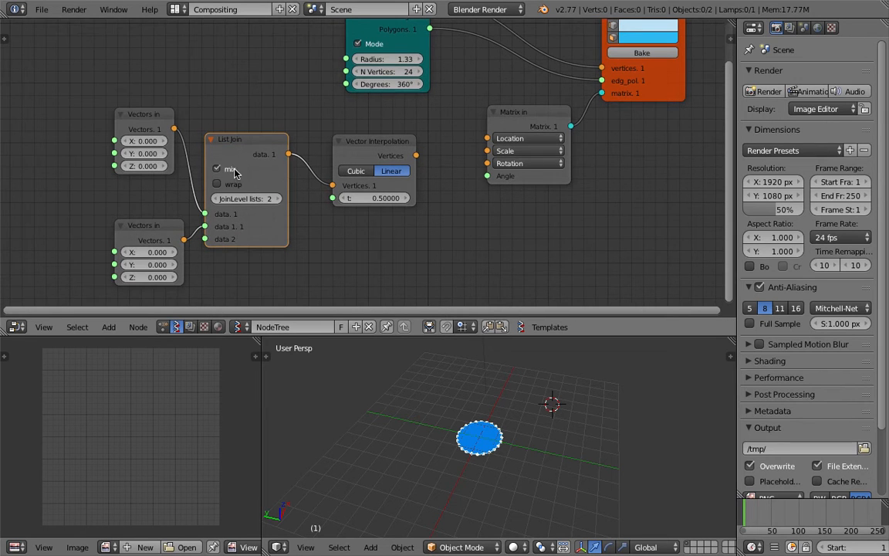
pyautogui.click(217, 183)
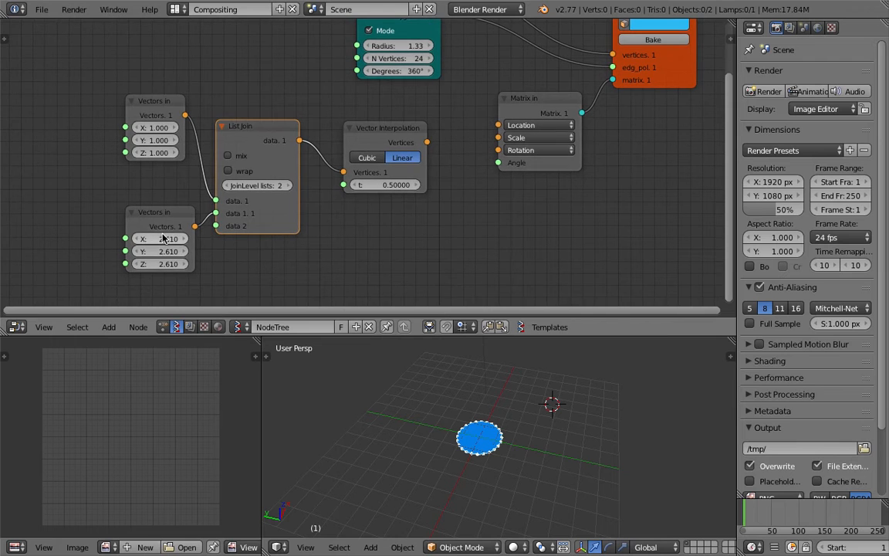
# Set the upper Vectors in node to 1 and the lower one to 10 on X, Y and Z, and reposition both.
pyautogui.moveTo(162, 238); pyautogui.dragTo(163, 264)
pyautogui.write('10')
pyautogui.press('Return')
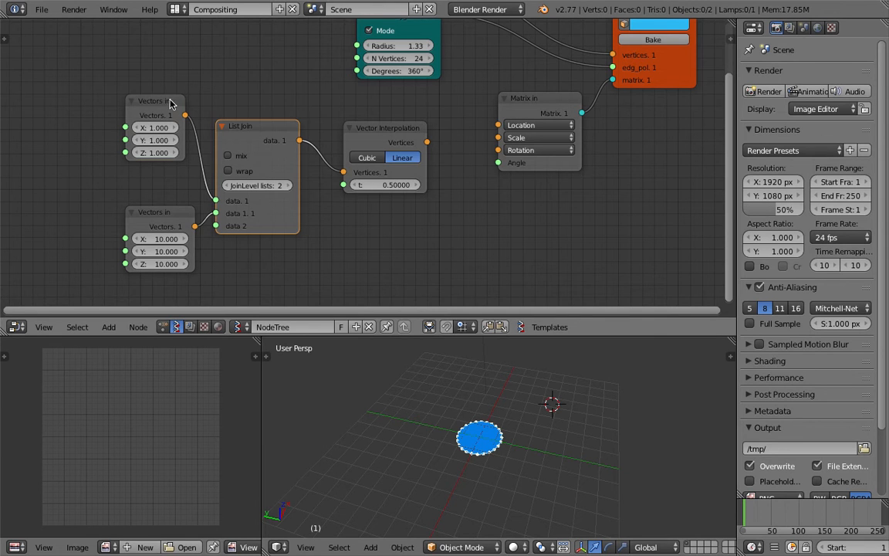
pyautogui.moveTo(171, 103); pyautogui.dragTo(155, 108)
pyautogui.moveTo(152, 212); pyautogui.dragTo(136, 219)
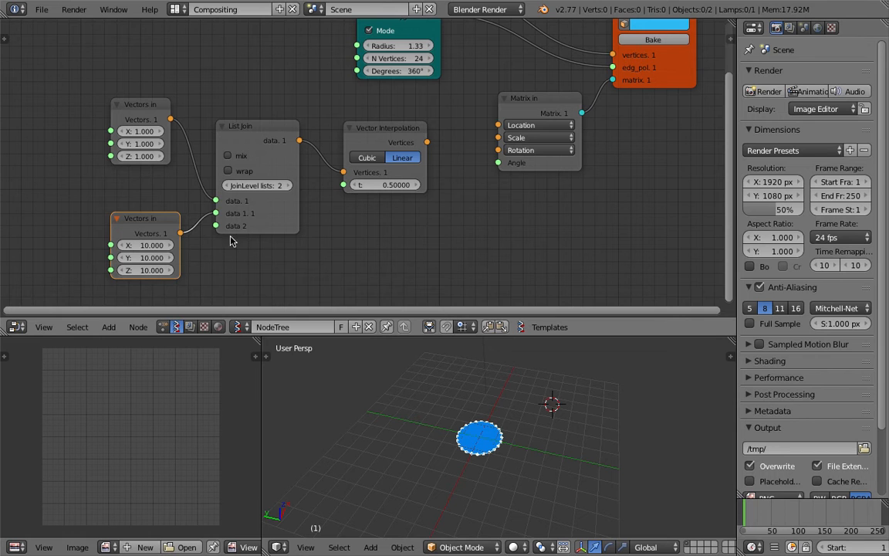
# Connect the Vector Interpolation's Vertices output to the Scale input of the Matrix in node.
pyautogui.moveTo(426, 143); pyautogui.dragTo(498, 138)
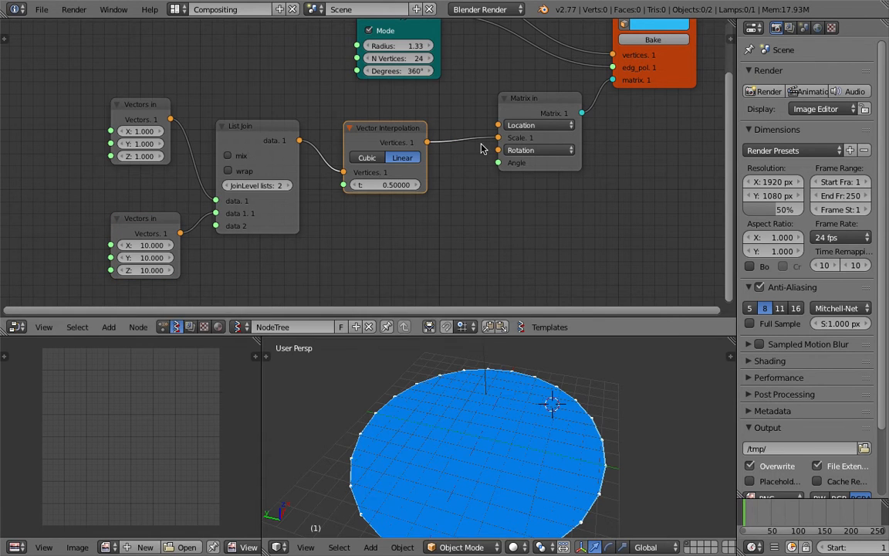
pyautogui.press('z')
pyautogui.moveTo(506, 441); pyautogui.dragTo(503, 441, button='middle')
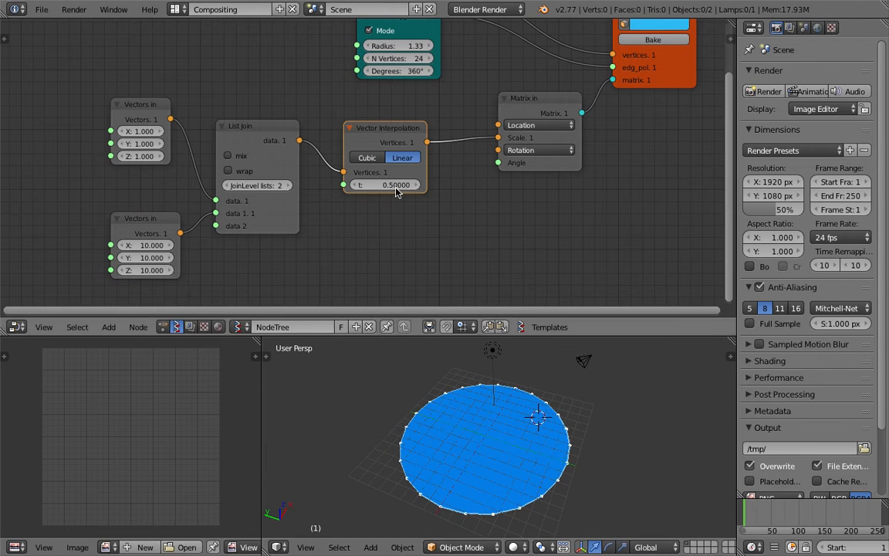
# Spread the List Join and Vector Interpolation nodes apart and set the interpolation's t value to 0.35.
pyautogui.moveTo(418, 177); pyautogui.dragTo(431, 185)
pyautogui.moveTo(352, 213); pyautogui.dragTo(371, 184, button='middle')
pyautogui.moveTo(284, 109); pyautogui.dragTo(278, 87)
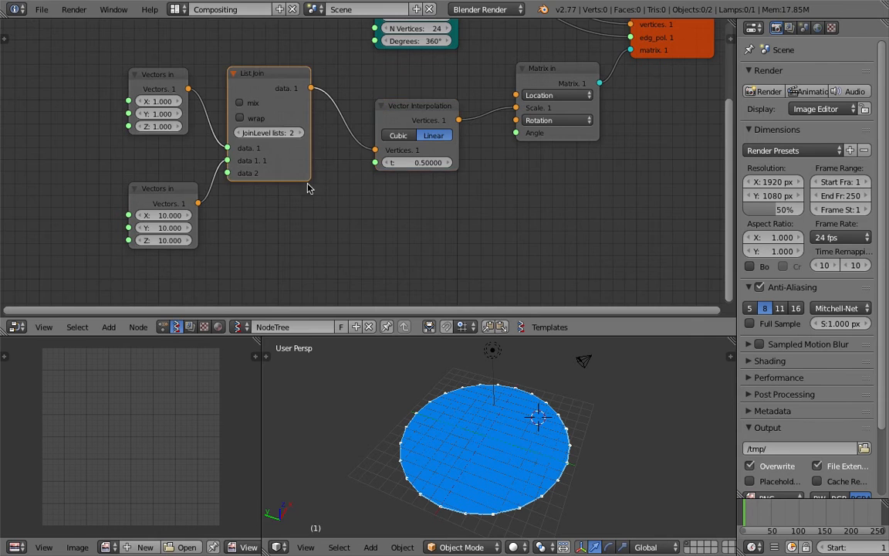
pyautogui.moveTo(318, 222); pyautogui.dragTo(317, 205, button='middle')
pyautogui.hotkey('shift', 'a')
pyautogui.moveTo(398, 147); pyautogui.dragTo(378, 146)
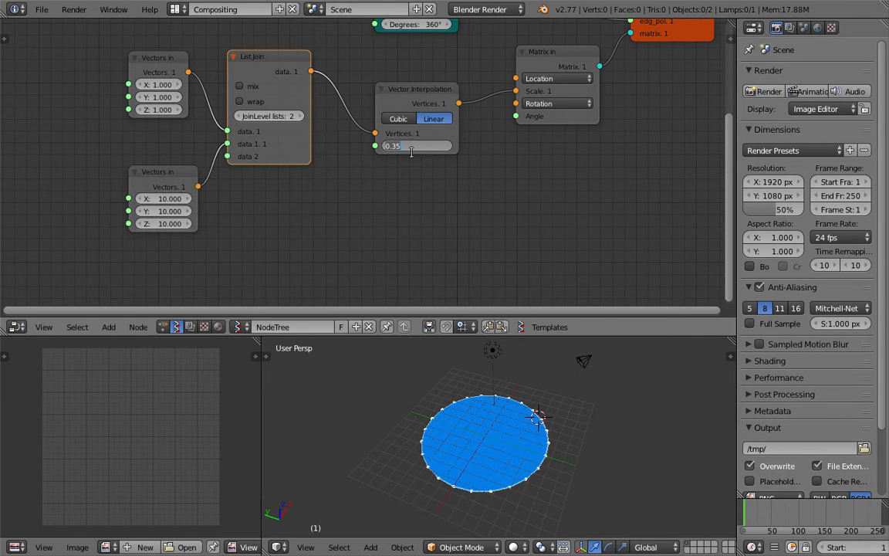
# Add a Range Float node below List Join in Count mode and connect its Range output to the interpolation's t input.
pyautogui.hotkey('shift', 'a')
pyautogui.click(353, 106)
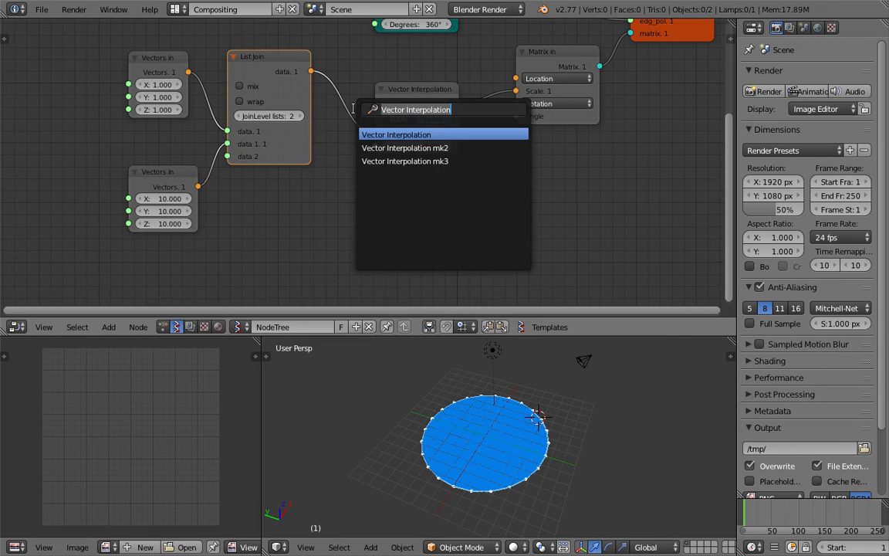
pyautogui.write('float')
pyautogui.press('Down')
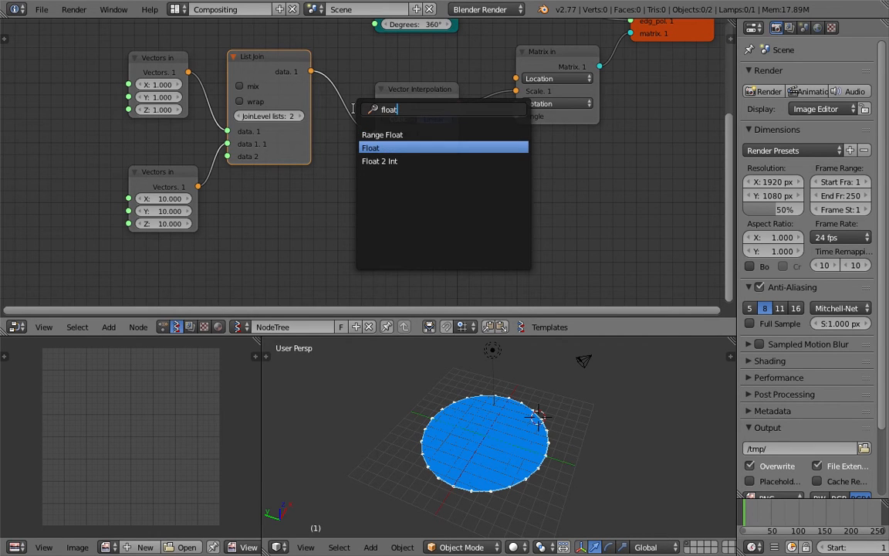
pyautogui.press('Up')
pyautogui.press('Return')
pyautogui.click(340, 195)
pyautogui.moveTo(350, 194); pyautogui.dragTo(376, 146)
pyautogui.moveTo(328, 187); pyautogui.dragTo(311, 182)
pyautogui.click(294, 205)
# Set the List Join node's join level to 1 and move the node slightly up.
pyautogui.moveTo(301, 176); pyautogui.dragTo(319, 173, button='middle')
pyautogui.click(274, 84)
pyautogui.click(262, 112)
pyautogui.moveTo(319, 92); pyautogui.dragTo(318, 78)
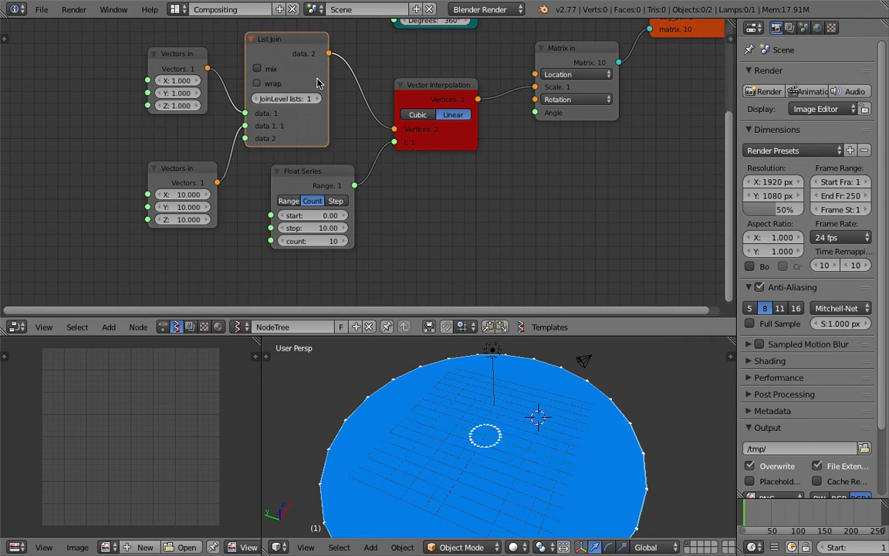
# Set the List Join node's join level to 2 and the Vector Interpolation mode to Linear.
pyautogui.click(317, 99)
pyautogui.scroll(-1, 349, 128)
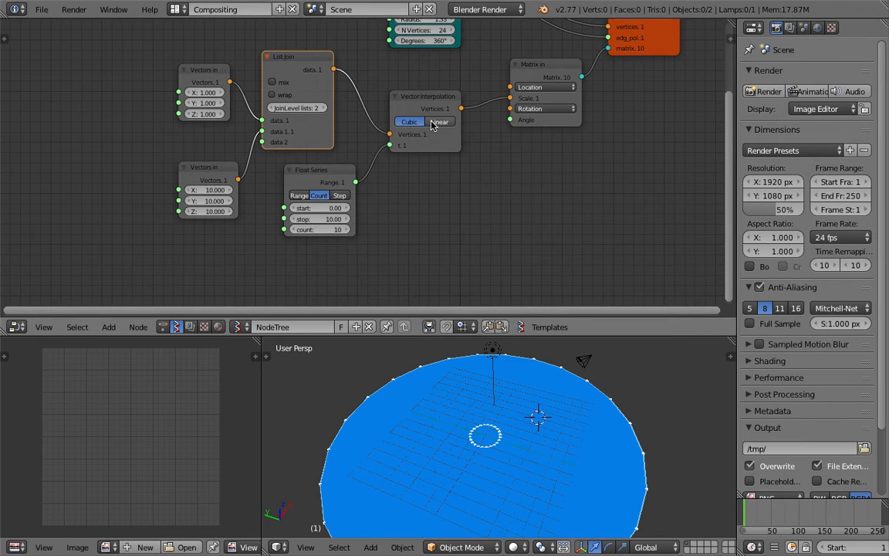
pyautogui.scroll(-1, 473, 195)
pyautogui.scroll(-2, 519, 456)
pyautogui.moveTo(517, 461); pyautogui.dragTo(510, 379, button='middle')
pyautogui.scroll(2, 351, 216)
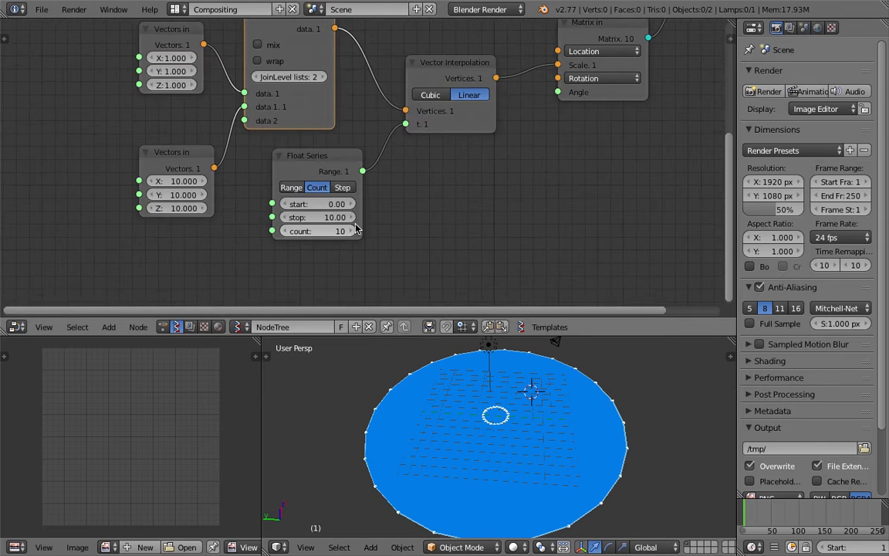
# Raise the Float Series count to 126 and view the scaled circles from another angle.
pyautogui.moveTo(324, 231); pyautogui.dragTo(733, 231)
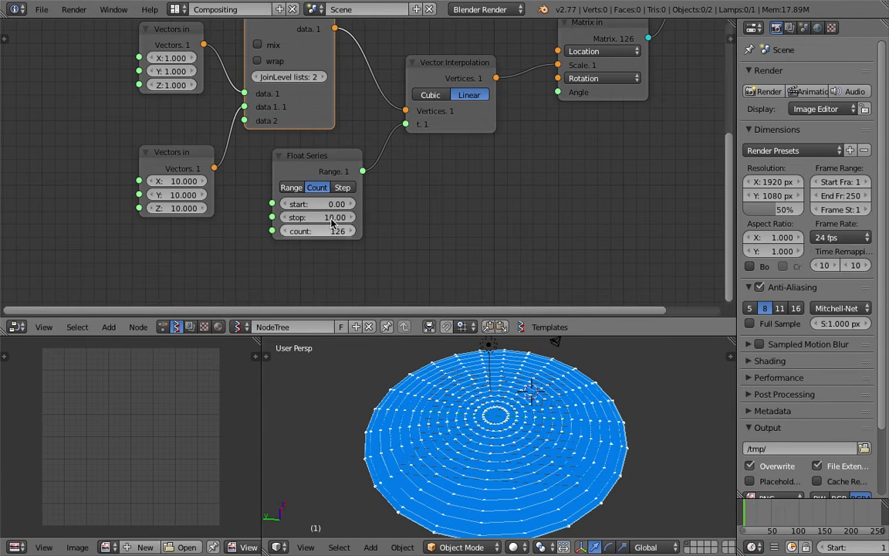
pyautogui.moveTo(453, 462); pyautogui.dragTo(479, 466, button='middle')
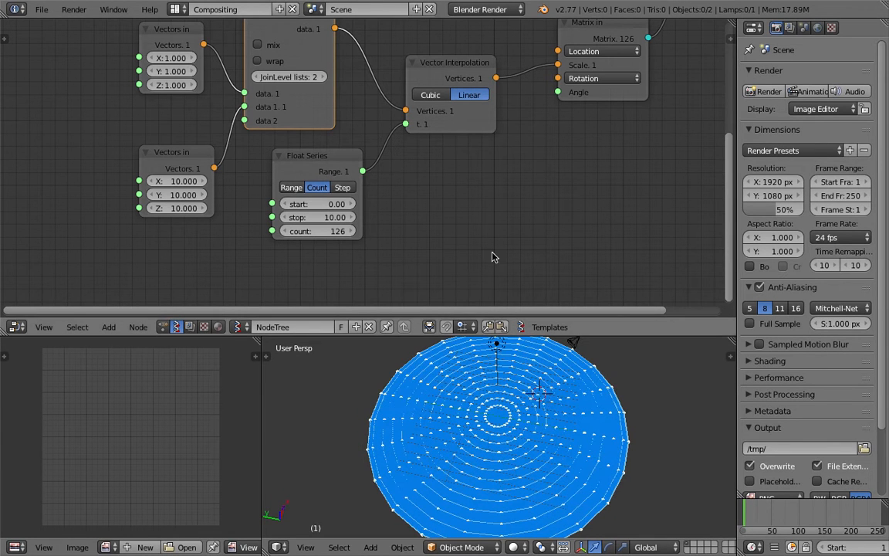
pyautogui.moveTo(486, 345); pyautogui.dragTo(472, 338, button='middle')
pyautogui.moveTo(371, 249); pyautogui.dragTo(377, 247, button='middle')
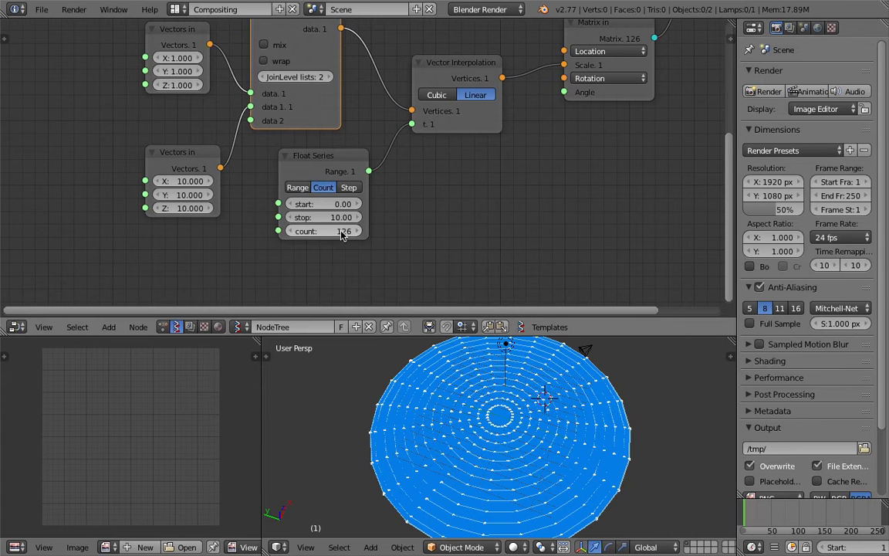
# Set the Float Series stop to 1.00 and count to 7, and move the node slightly towards Vector Interpolation.
pyautogui.moveTo(334, 221); pyautogui.dragTo(332, 219)
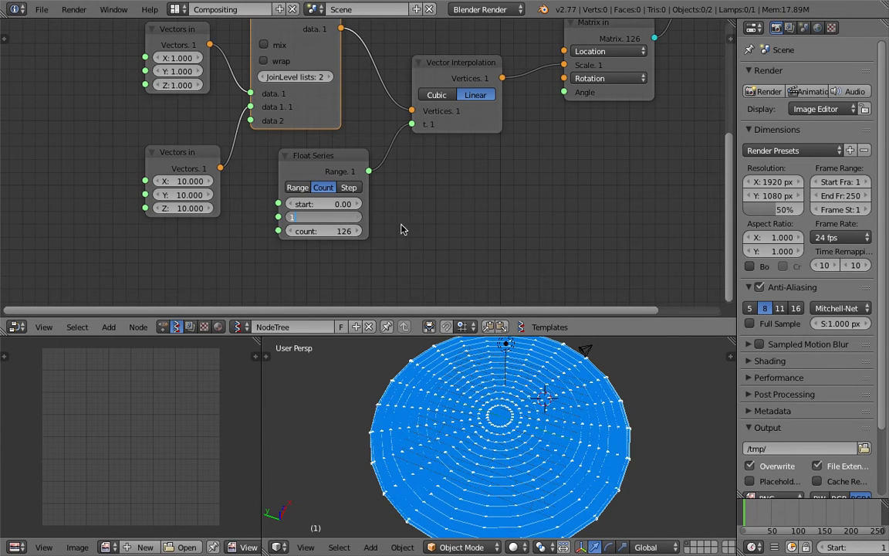
pyautogui.press('Return')
pyautogui.moveTo(366, 231); pyautogui.dragTo(373, 231, button='middle')
pyautogui.moveTo(357, 231); pyautogui.dragTo(298, 232)
pyautogui.moveTo(352, 166); pyautogui.dragTo(389, 176)
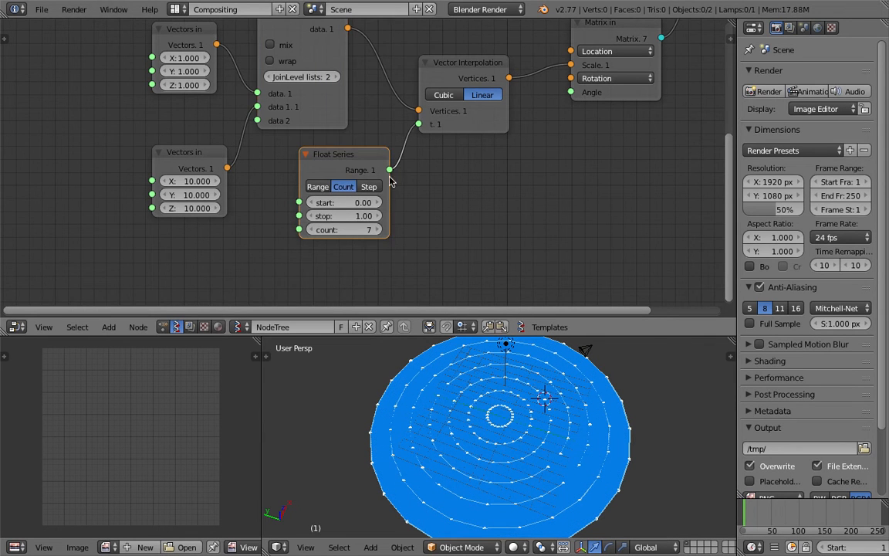
# Nudge the Float Series node and raise its count to 10.
pyautogui.scroll(2, 382, 182)
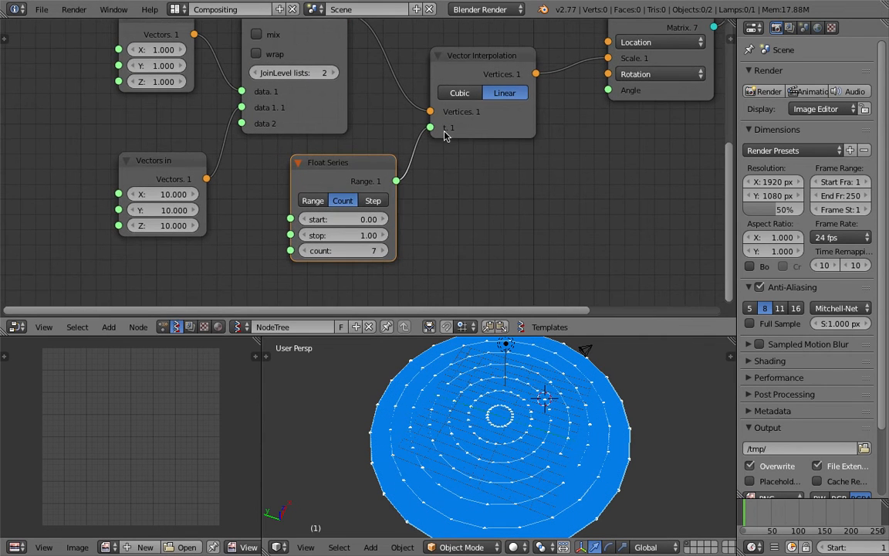
pyautogui.scroll(1, 479, 135)
pyautogui.click(543, 120)
pyautogui.scroll(-1, 446, 136)
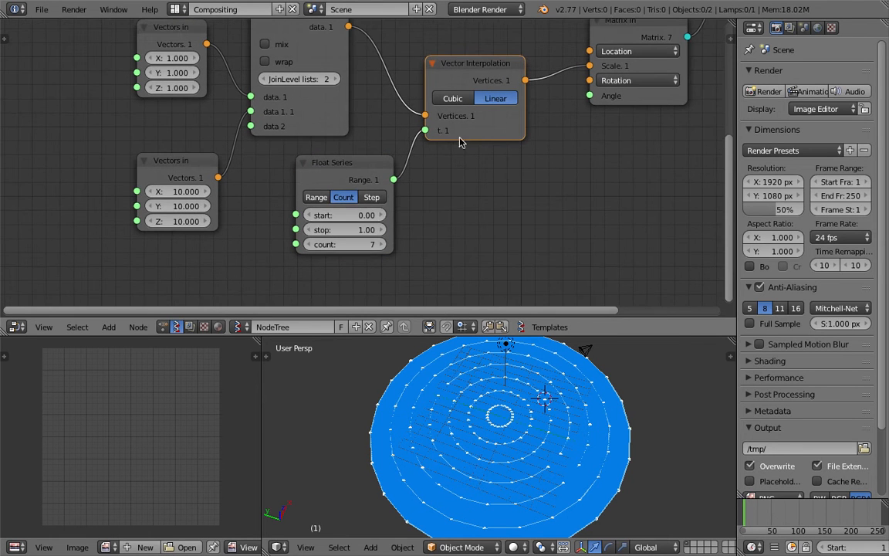
pyautogui.moveTo(343, 227); pyautogui.dragTo(351, 224)
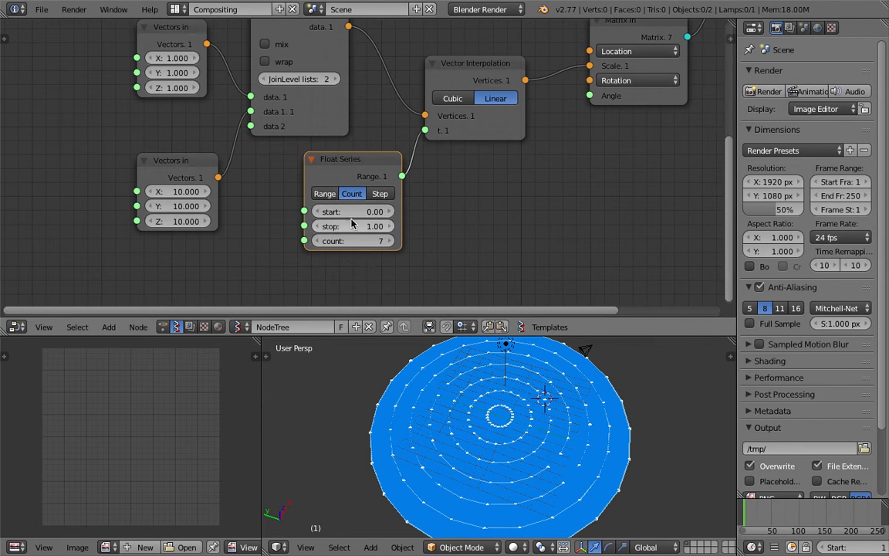
pyautogui.click(389, 241)
pyautogui.click(390, 241)
pyautogui.click(390, 240)
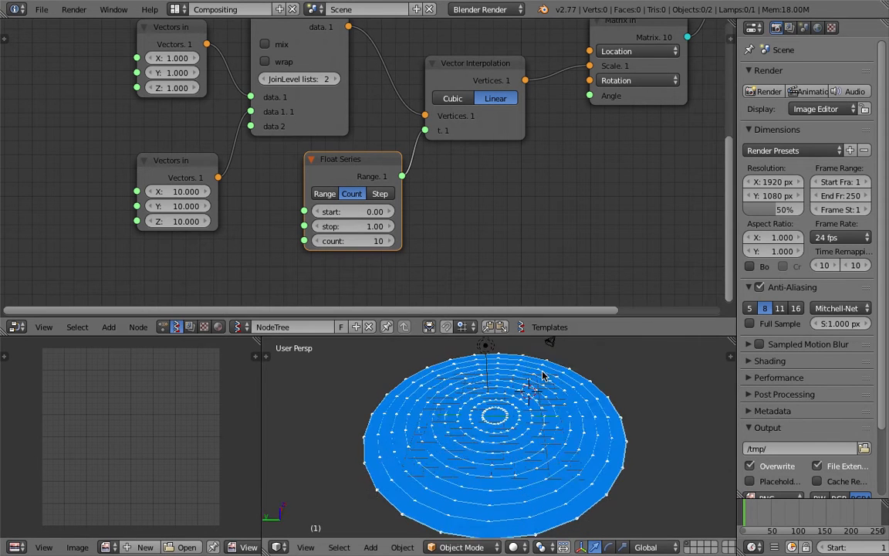
# Move the Circle node above the Matrix in node and shift the Viewer Draw2 node slightly away from them.
pyautogui.scroll(-2, 248, 224)
pyautogui.scroll(-2, 279, 215)
pyautogui.moveTo(301, 164); pyautogui.dragTo(299, 210, button='middle')
pyautogui.click(321, 110)
pyautogui.moveTo(348, 95); pyautogui.dragTo(326, 164, button='middle')
pyautogui.click(421, 94)
pyautogui.moveTo(420, 89); pyautogui.dragTo(402, 60)
pyautogui.moveTo(610, 85); pyautogui.dragTo(630, 89)
pyautogui.moveTo(402, 54); pyautogui.dragTo(510, 66)
# Select the camera and lamp in the 3D view and move them to another layer.
pyautogui.scroll(-2, 511, 417)
pyautogui.moveTo(511, 417)
pyautogui.mouseDown(button='middle')
pyautogui.moveTo(480, 427)
pyautogui.moveTo(509, 398)
pyautogui.mouseUp(button='middle')
pyautogui.rightClick(558, 378)
pyautogui.keyDown('shift'); pyautogui.rightClick(507, 375); pyautogui.keyUp('shift')
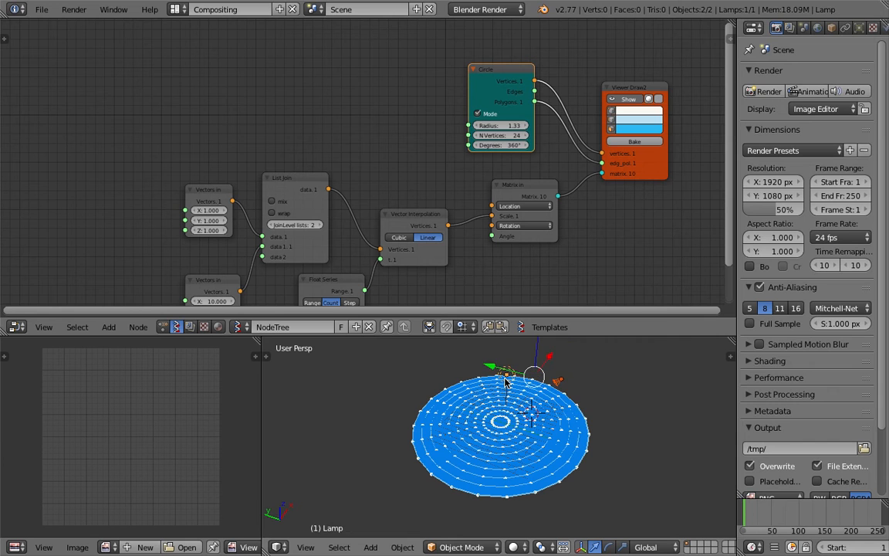
pyautogui.press('m')
pyautogui.click(337, 389)
pyautogui.moveTo(382, 401); pyautogui.dragTo(402, 421, button='middle')
# Reposition the Vector Interpolation and Matrix in nodes to tidy the node chain.
pyautogui.moveTo(415, 260); pyautogui.dragTo(408, 183, button='middle')
pyautogui.moveTo(422, 139); pyautogui.dragTo(445, 132)
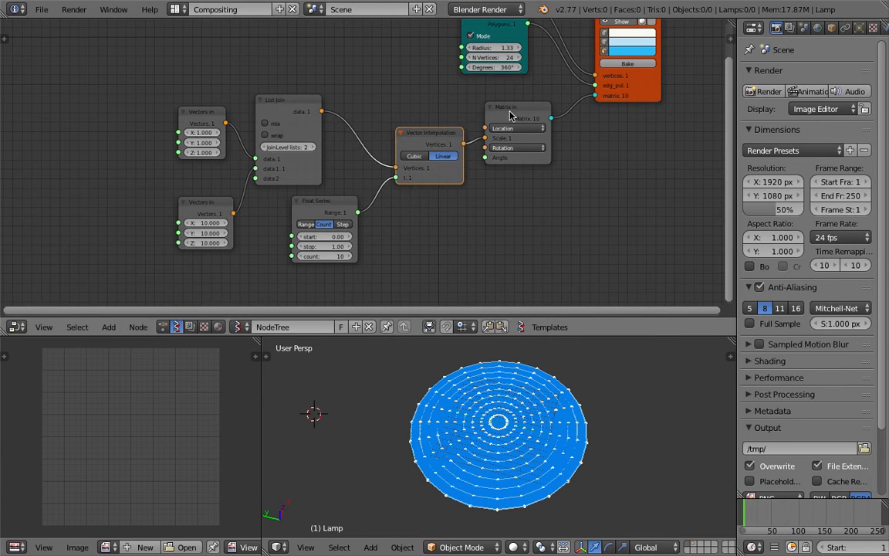
pyautogui.moveTo(509, 110); pyautogui.dragTo(516, 108)
pyautogui.click(440, 136)
# Bake the viewer's circles into mesh objects, select them all and place them beside the preview.
pyautogui.scroll(-1, 619, 100)
pyautogui.moveTo(630, 68); pyautogui.dragTo(611, 87, button='middle')
pyautogui.scroll(-2, 524, 369)
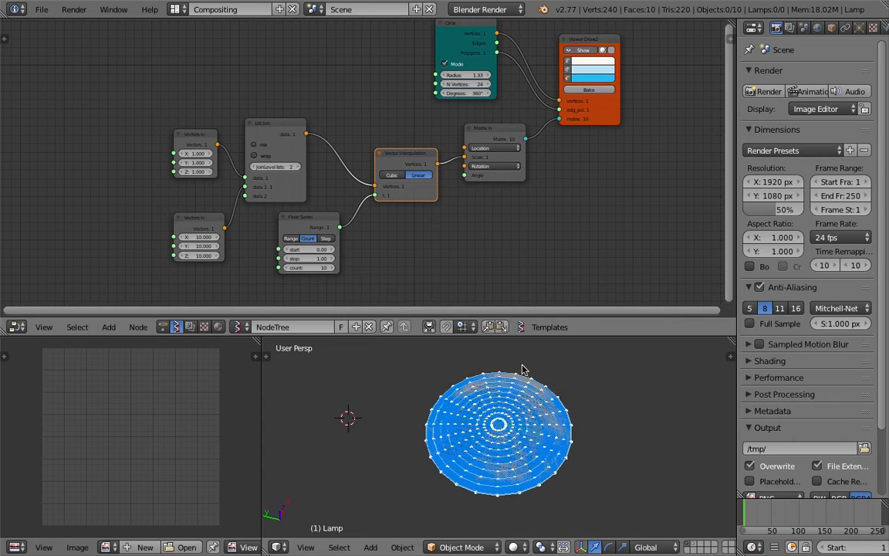
pyautogui.moveTo(523, 372); pyautogui.dragTo(516, 409, button='middle')
pyautogui.press('a')
pyautogui.press('KP_Decimal')
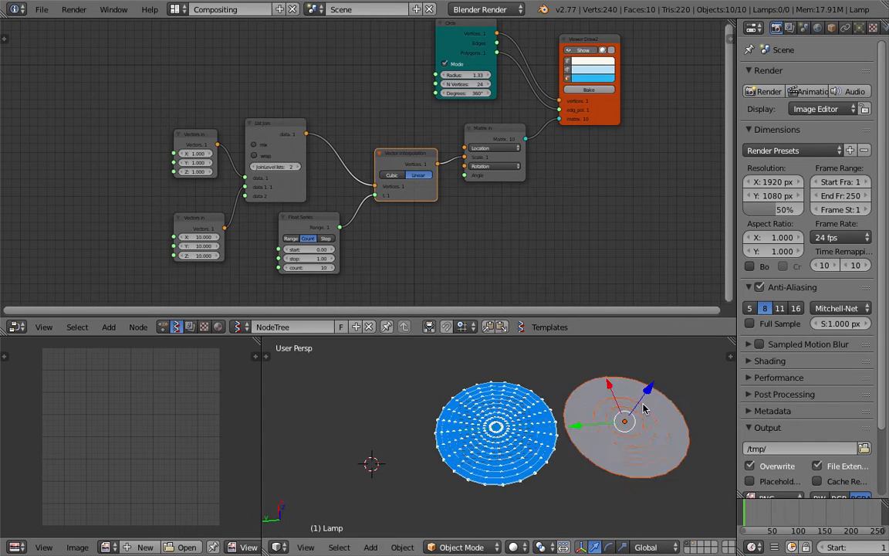
pyautogui.press('z')
pyautogui.moveTo(495, 437)
pyautogui.mouseDown(button='middle')
pyautogui.moveTo(514, 420)
pyautogui.moveTo(488, 427)
pyautogui.moveTo(599, 446)
pyautogui.moveTo(522, 435)
pyautogui.moveTo(533, 429)
pyautogui.mouseUp(button='middle')
# Delete the baked circle meshes from the scene.
pyautogui.press('x')
pyautogui.click(488, 427)
pyautogui.scroll(-3, 469, 420)
pyautogui.scroll(3, 577, 435)
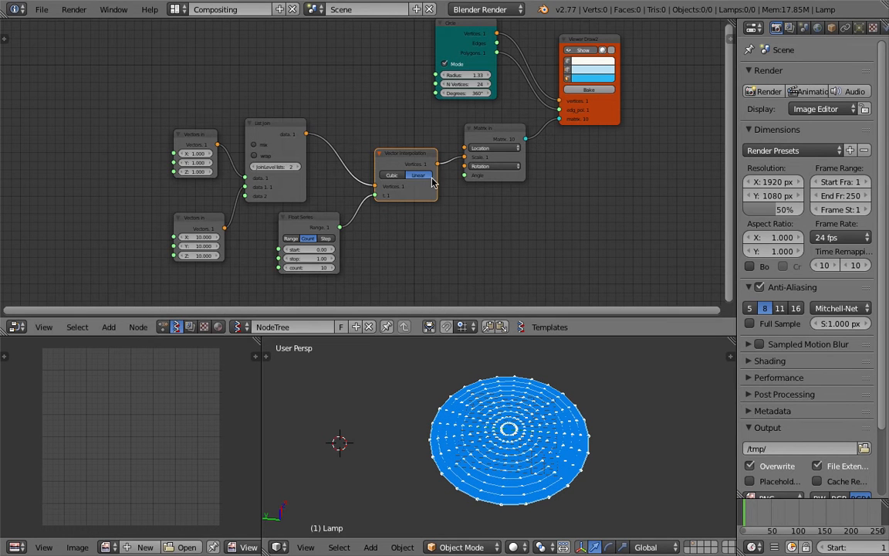
# Delete the Vector Interpolation, List Join, Float Series and both Vectors in nodes, keeping Circle, Matrix in and Viewer Draw2.
pyautogui.scroll(2, 226, 138)
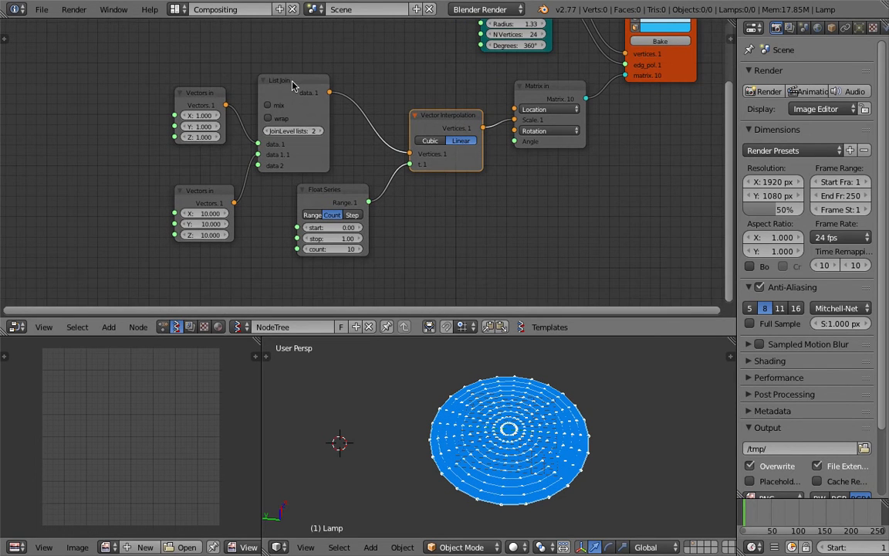
pyautogui.scroll(-1, 359, 116)
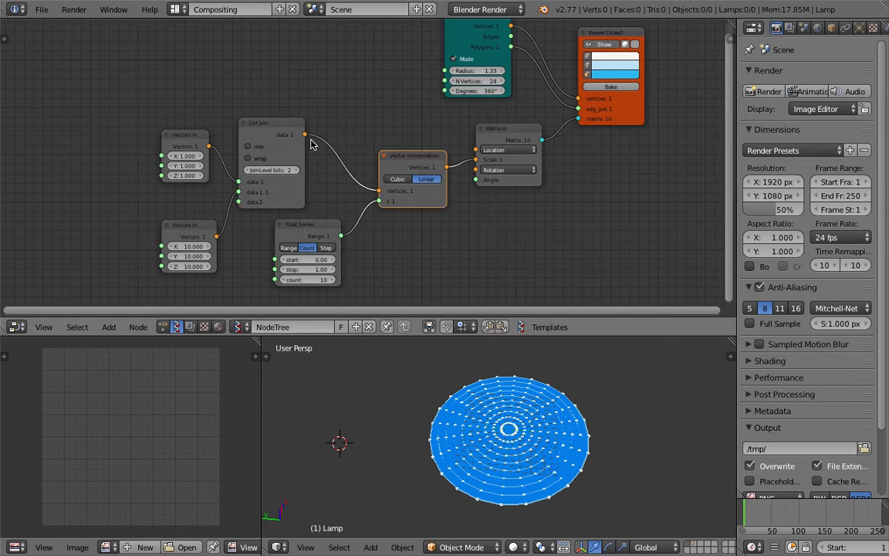
pyautogui.press('x')
pyautogui.click(255, 137)
pyautogui.press('x')
pyautogui.click(201, 143)
pyautogui.press('x')
pyautogui.click(197, 228)
pyautogui.press('x')
pyautogui.click(288, 224)
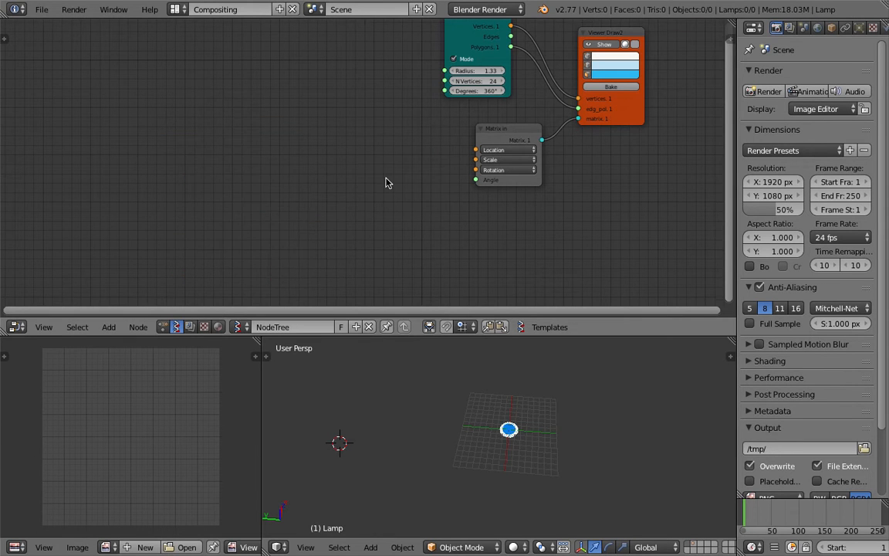
# Move the Matrix in and Circle nodes closer to the Viewer Draw2 node and zoom in on the single circle.
pyautogui.scroll(3, 386, 183)
pyautogui.moveTo(386, 182); pyautogui.dragTo(318, 188, button='middle')
pyautogui.moveTo(476, 132); pyautogui.dragTo(485, 140)
pyautogui.moveTo(484, 140); pyautogui.dragTo(466, 200, button='middle')
pyautogui.scroll(5, 504, 395)
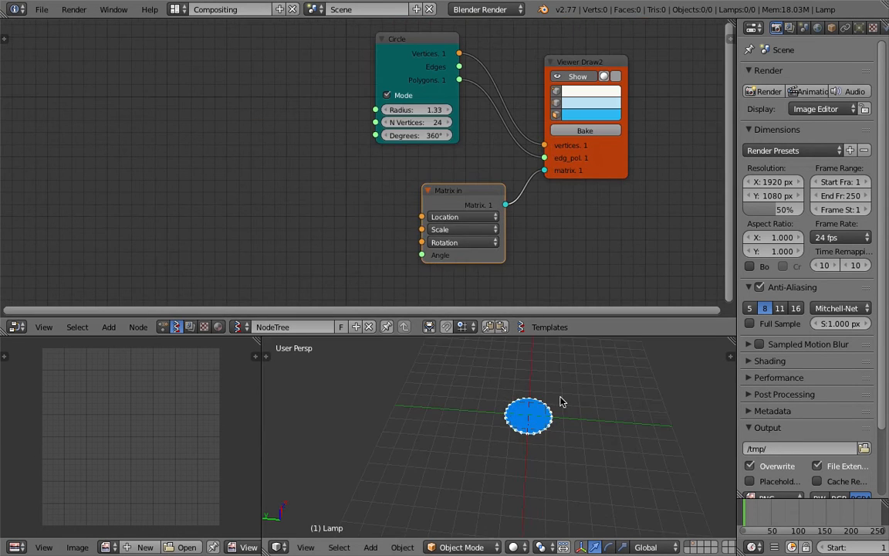
pyautogui.scroll(3, 536, 405)
pyautogui.moveTo(463, 198); pyautogui.dragTo(467, 195)
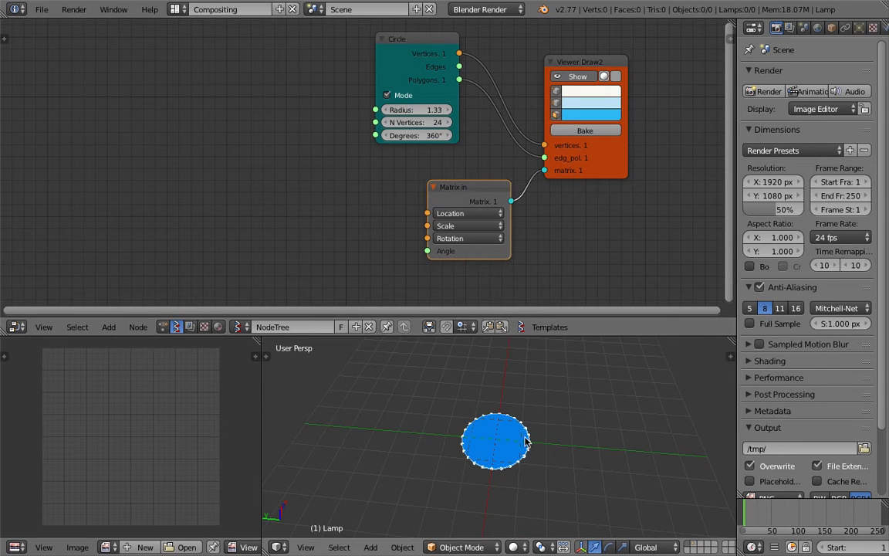
pyautogui.moveTo(525, 442); pyautogui.dragTo(501, 432, button='middle')
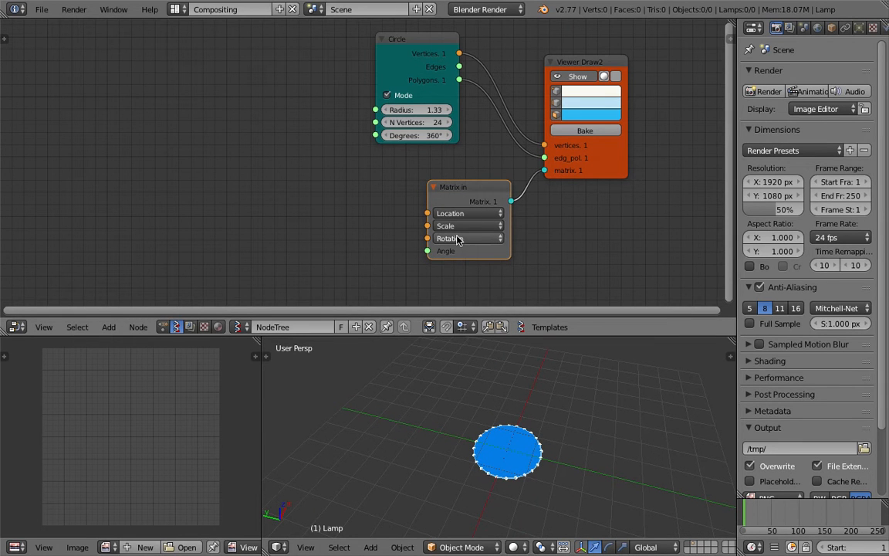
pyautogui.moveTo(453, 70)
pyautogui.mouseDown()
pyautogui.moveTo(469, 68)
pyautogui.moveTo(469, 75)
pyautogui.mouseUp()
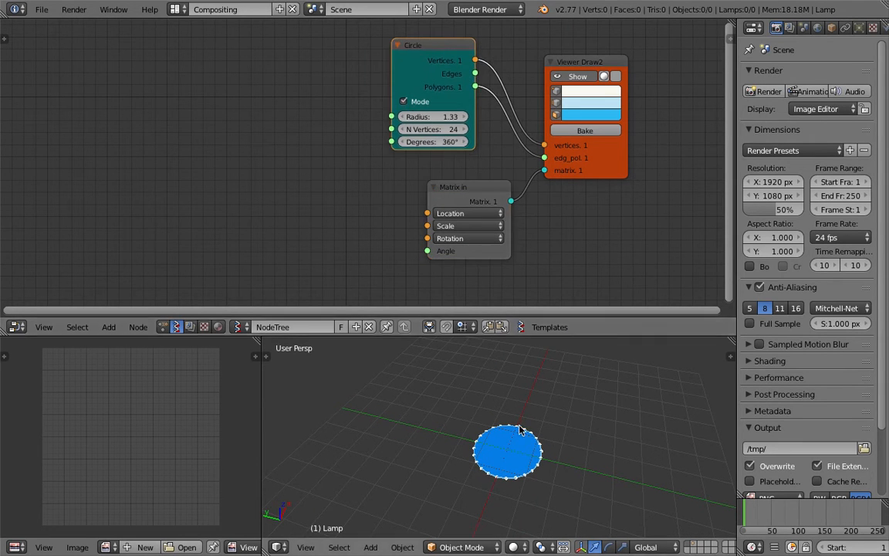
pyautogui.moveTo(615, 441); pyautogui.dragTo(474, 459, button='middle')
pyautogui.moveTo(414, 48); pyautogui.dragTo(415, 52)
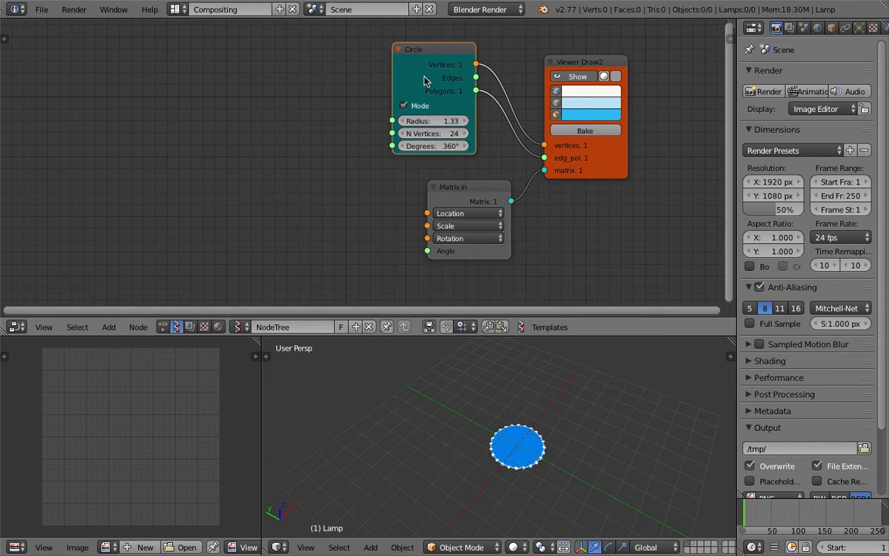
# Set the Circle node's radius to 1, try a different radius and undo that change.
pyautogui.click(438, 121)
pyautogui.write('1')
pyautogui.press('Return')
pyautogui.moveTo(355, 111); pyautogui.dragTo(351, 119, button='middle')
pyautogui.moveTo(442, 127); pyautogui.dragTo(574, 128)
pyautogui.hotkey('ctrl', 'z')
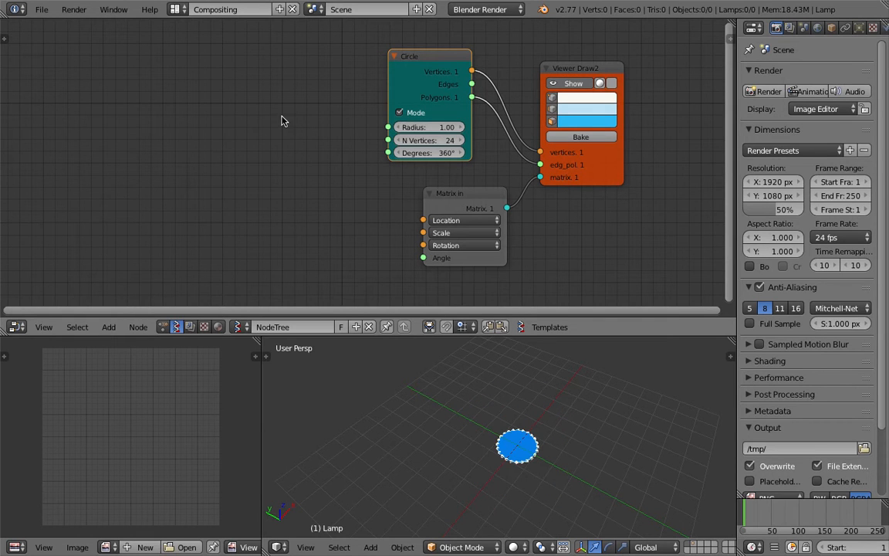
# Spread the Circle and Matrix in nodes away from Viewer Draw2 and lower the viewer node slightly.
pyautogui.moveTo(425, 67); pyautogui.dragTo(446, 63)
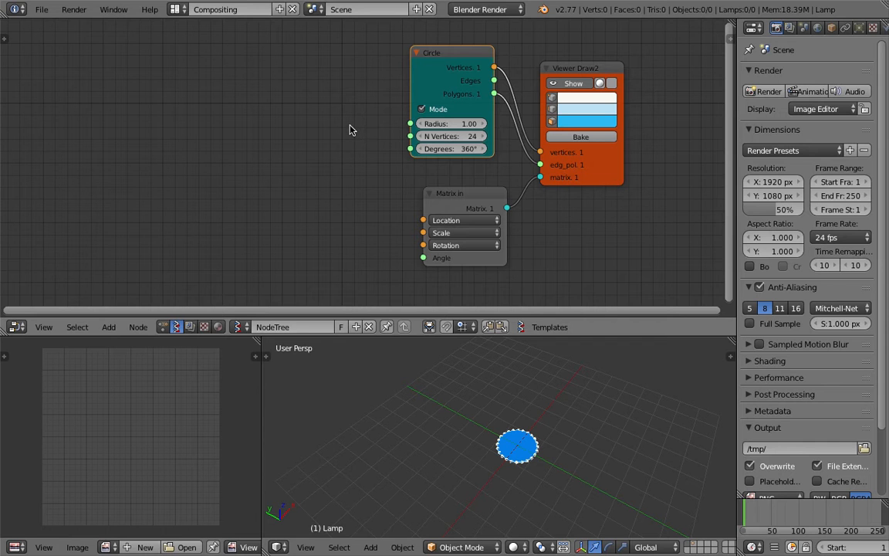
pyautogui.moveTo(456, 74); pyautogui.dragTo(437, 77)
pyautogui.moveTo(473, 191); pyautogui.dragTo(450, 198)
pyautogui.moveTo(571, 68); pyautogui.dragTo(575, 79)
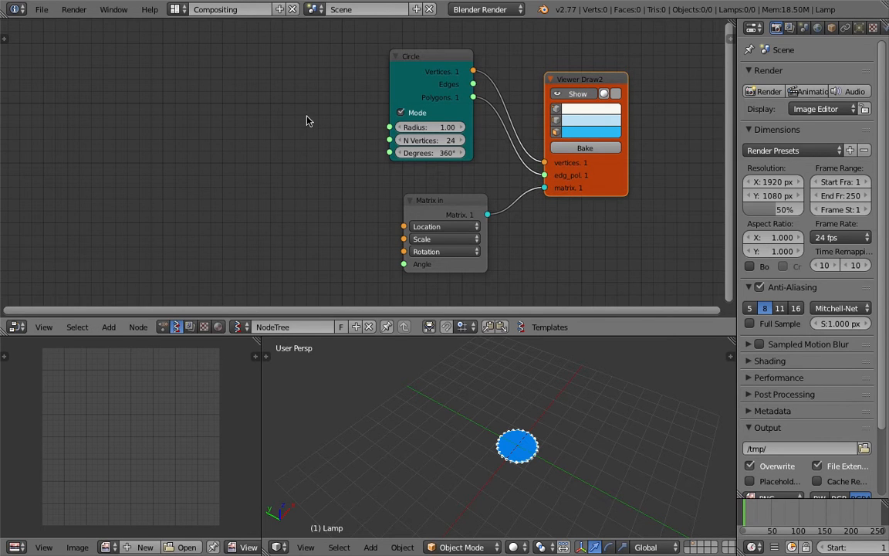
pyautogui.moveTo(356, 125); pyautogui.dragTo(381, 134, button='middle')
pyautogui.scroll(-1, 274, 123)
pyautogui.scroll(1, 399, 152)
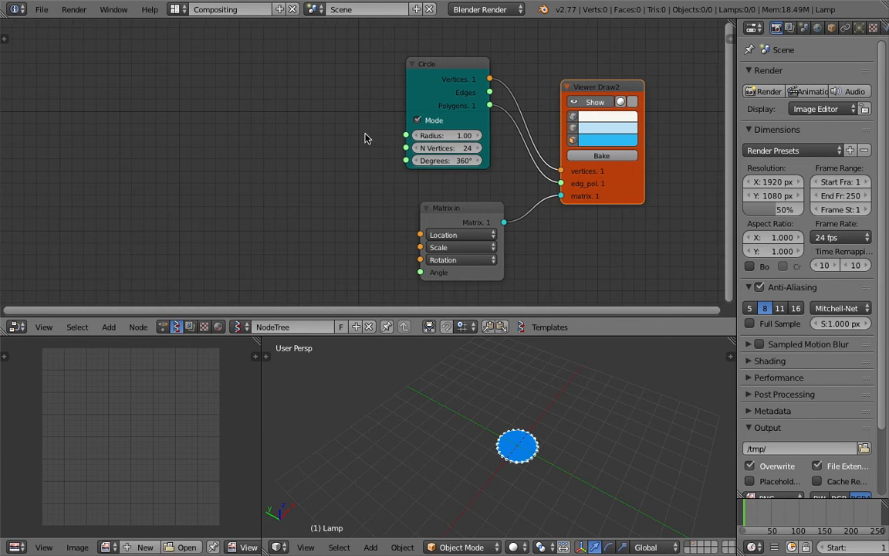
pyautogui.hotkey('shift', 'a')
pyautogui.click(229, 112)
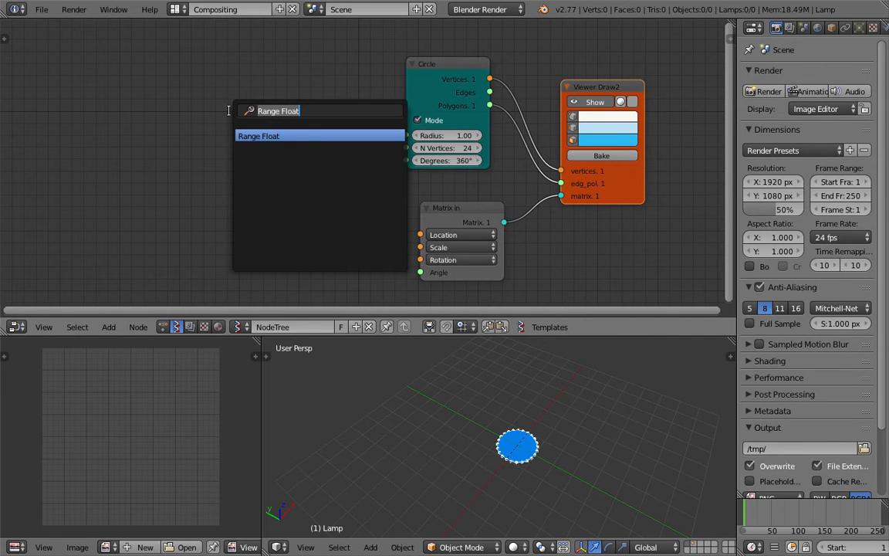
pyautogui.write('vector')
pyautogui.press('BackSpace')
pyautogui.press('BackSpace')
pyautogui.press('BackSpace')
pyautogui.press('BackSpace')
pyautogui.press('BackSpace')
pyautogui.press('BackSpace')
pyautogui.write('list')
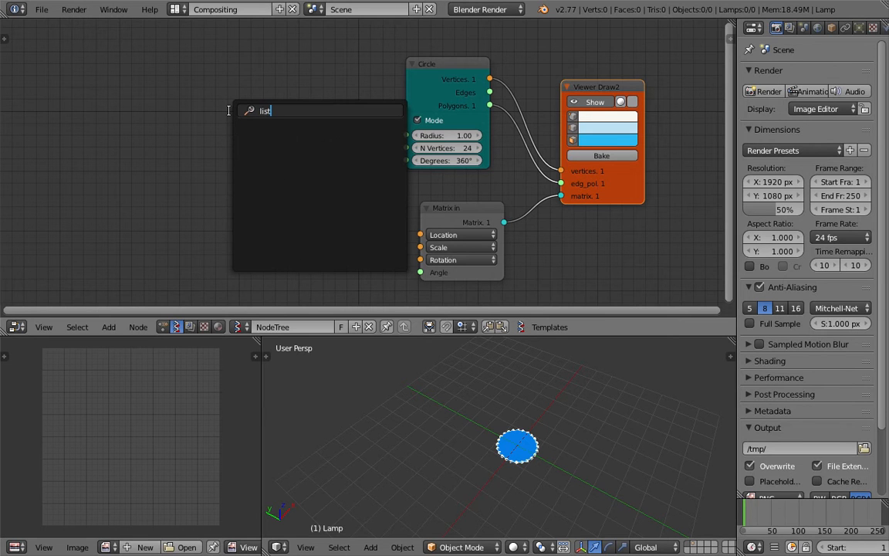
pyautogui.press('Escape')
pyautogui.hotkey('shift', 'a')
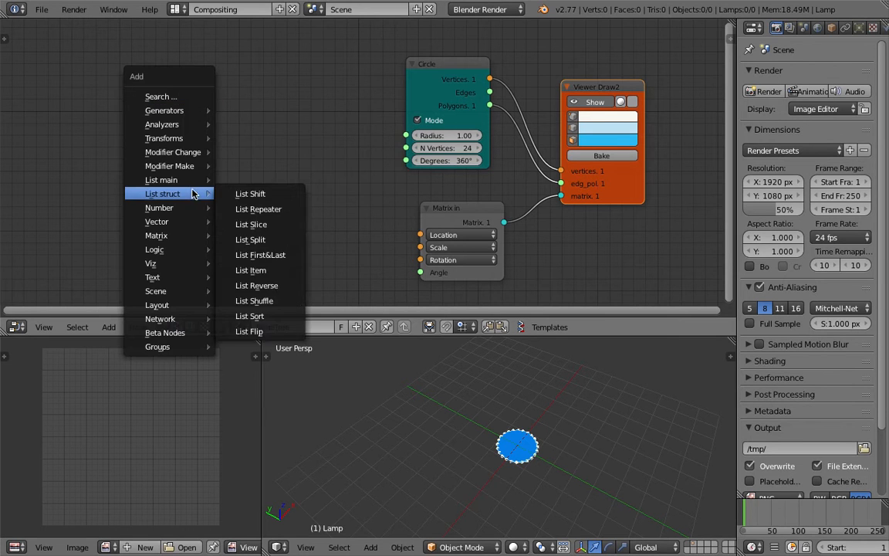
pyautogui.moveTo(193, 188)
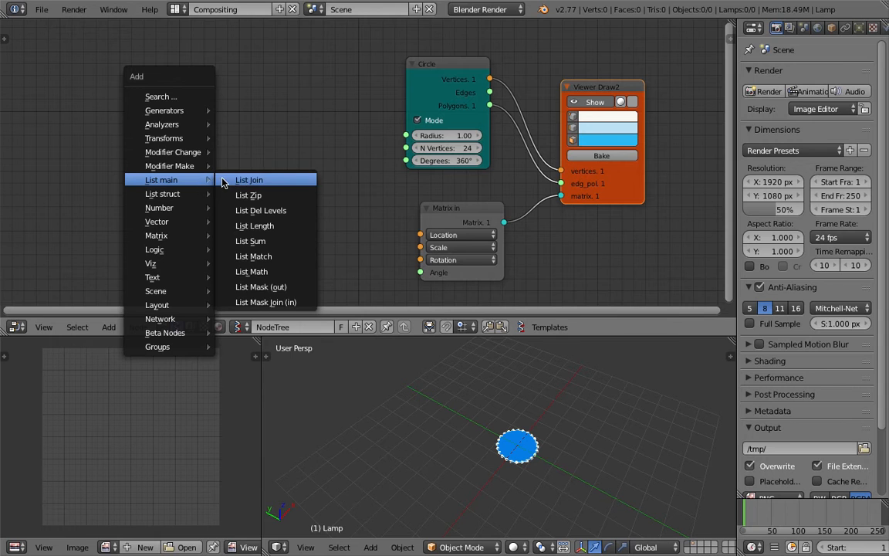
pyautogui.moveTo(200, 223)
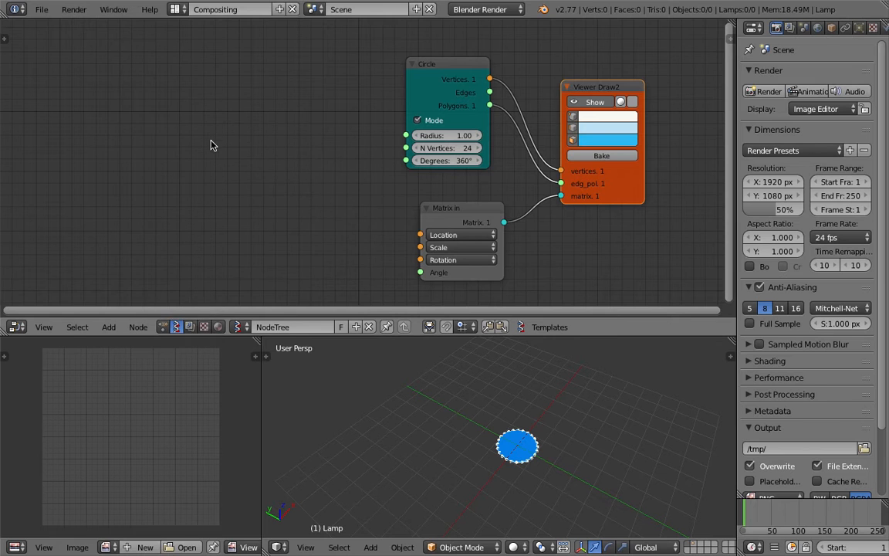
# Add a Range Float node in the empty area before the Circle and Matrix in nodes.
pyautogui.hotkey('shift', 'a')
pyautogui.click(169, 122)
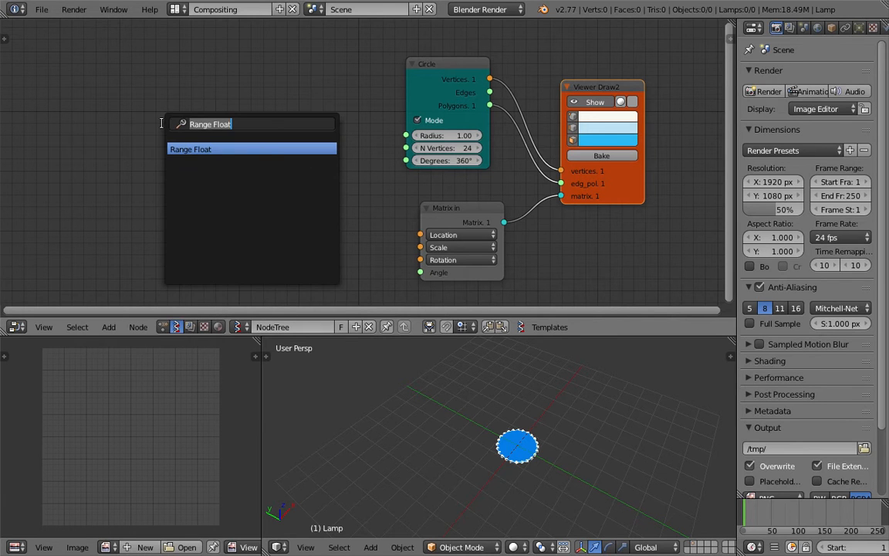
pyautogui.write('range')
pyautogui.press('Down')
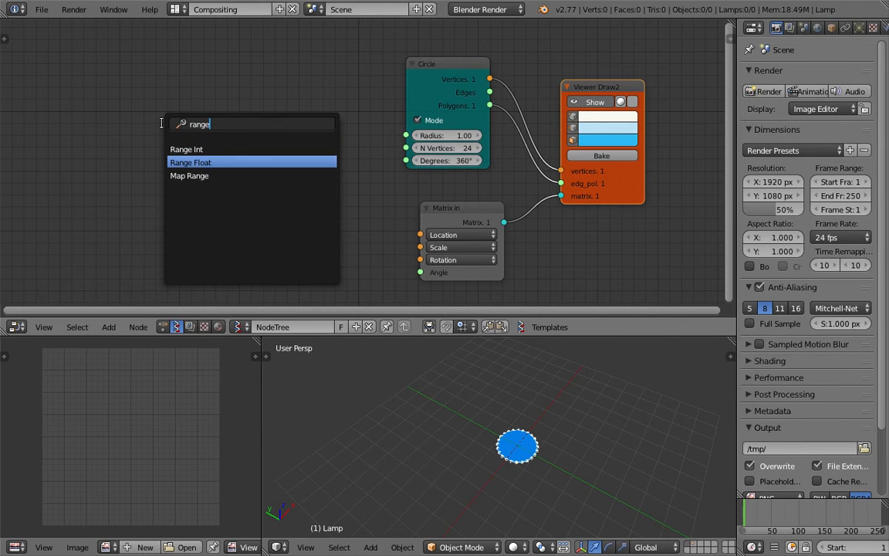
pyautogui.press('Return')
pyautogui.click(163, 128)
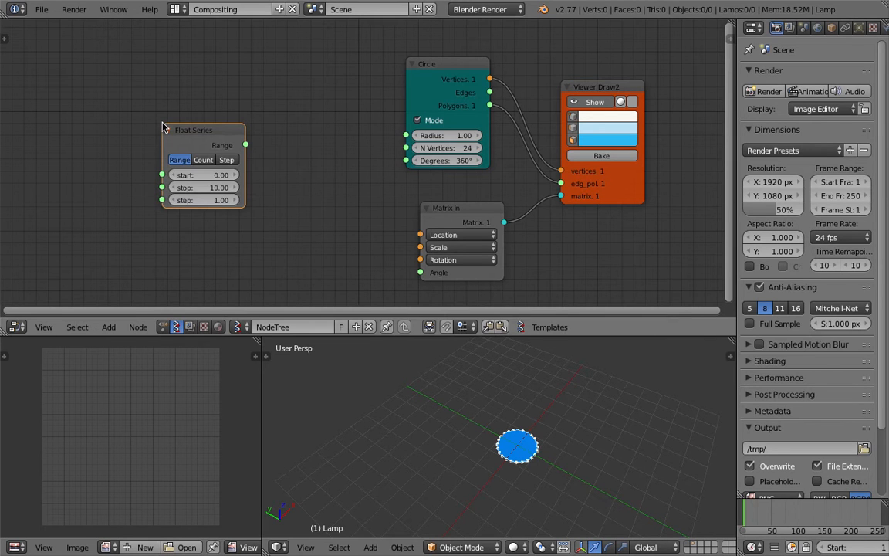
# Switch the Float Series node to Step mode and move it closer to the Circle node.
pyautogui.click(202, 160)
pyautogui.scroll(2, 178, 185)
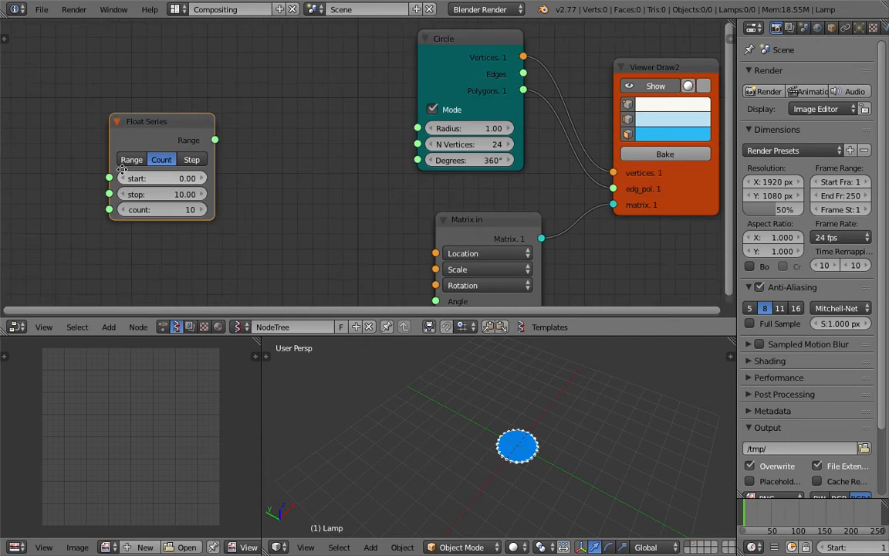
pyautogui.click(128, 138)
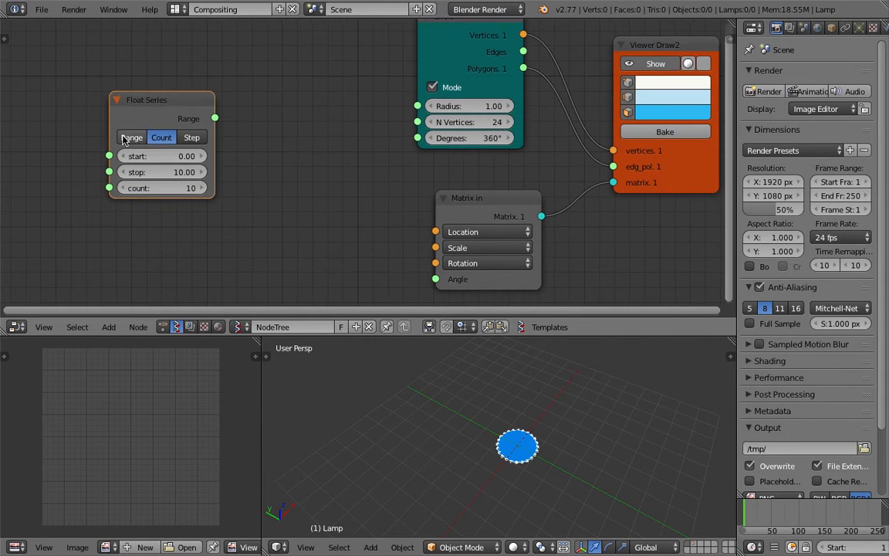
pyautogui.click(161, 139)
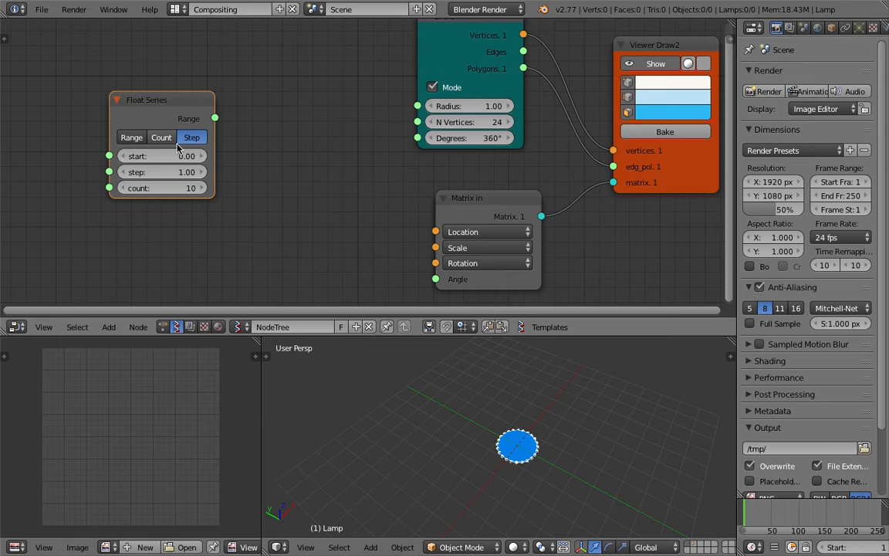
pyautogui.press('g')
pyautogui.click(212, 143)
pyautogui.scroll(-1, 212, 143)
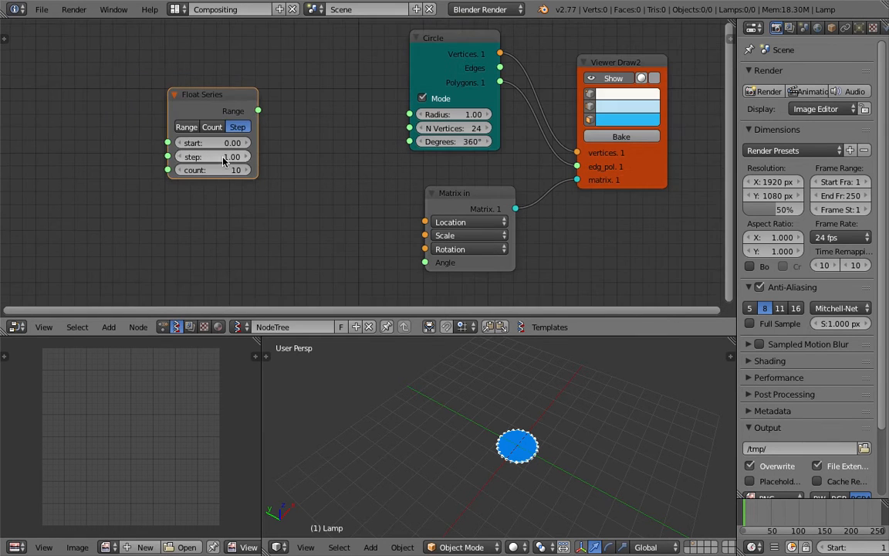
# Add a Viewer text node below the Float Series node and connect the Range output to its edg_pol input.
pyautogui.moveTo(226, 103); pyautogui.dragTo(193, 106)
pyautogui.moveTo(265, 89); pyautogui.dragTo(227, 123, button='middle')
pyautogui.hotkey('shift', 'a')
pyautogui.click(227, 123)
pyautogui.hotkey('shift', 'a')
pyautogui.click(217, 90)
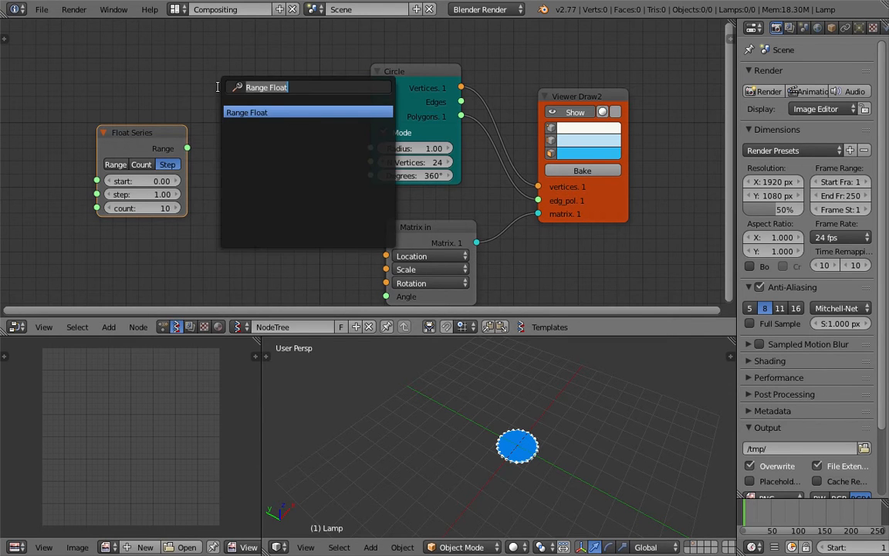
pyautogui.write('view')
pyautogui.press('Down')
pyautogui.press('Down')
pyautogui.press('Down')
pyautogui.press('Down')
pyautogui.press('Return')
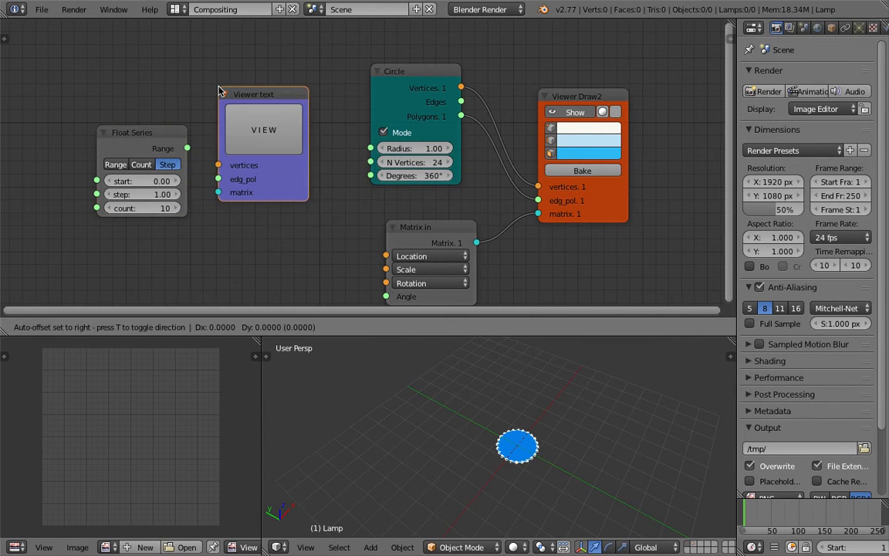
pyautogui.click(232, 199)
pyautogui.moveTo(168, 137); pyautogui.dragTo(185, 110, button='middle')
pyautogui.moveTo(185, 110); pyautogui.dragTo(249, 264)
# Change the image editor area to a Text Editor and open the Sverchok_viewer text in it.
pyautogui.click(15, 546)
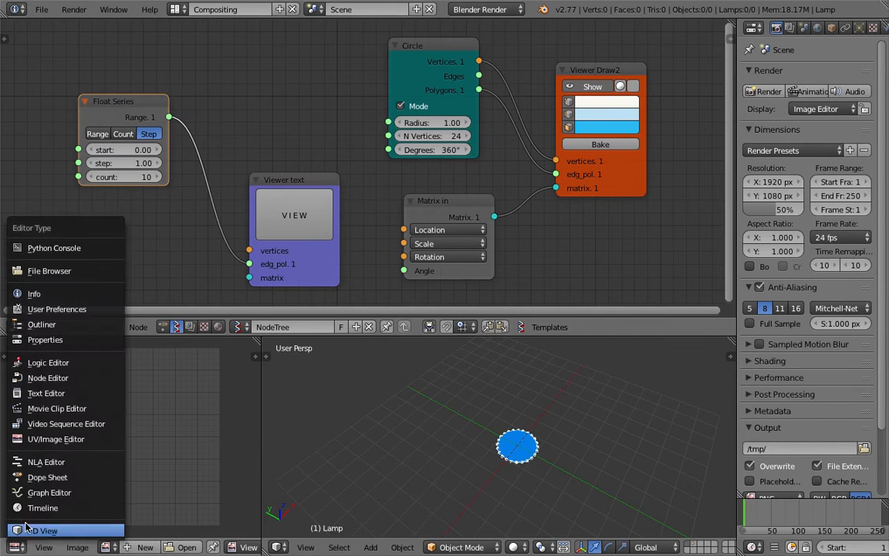
pyautogui.click(46, 393)
pyautogui.click(148, 547)
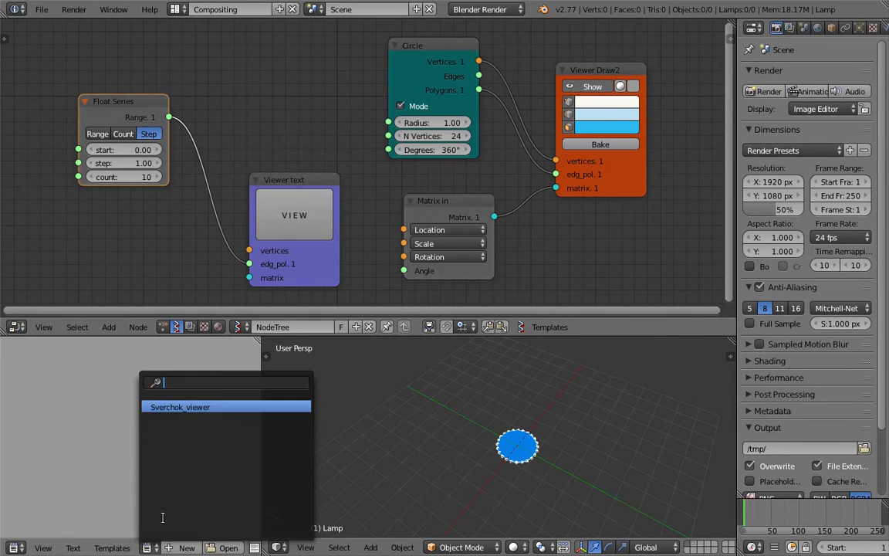
pyautogui.click(180, 409)
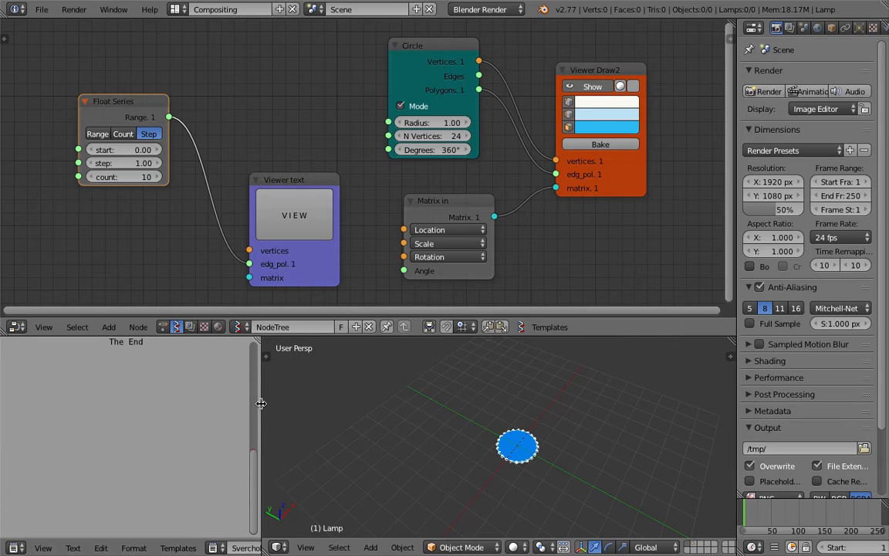
# Widen the Text Editor area and examine the list of numbers generated by the Float Series.
pyautogui.moveTo(259, 403); pyautogui.dragTo(298, 452)
pyautogui.scroll(8, 298, 407)
pyautogui.moveTo(301, 369); pyautogui.dragTo(303, 398)
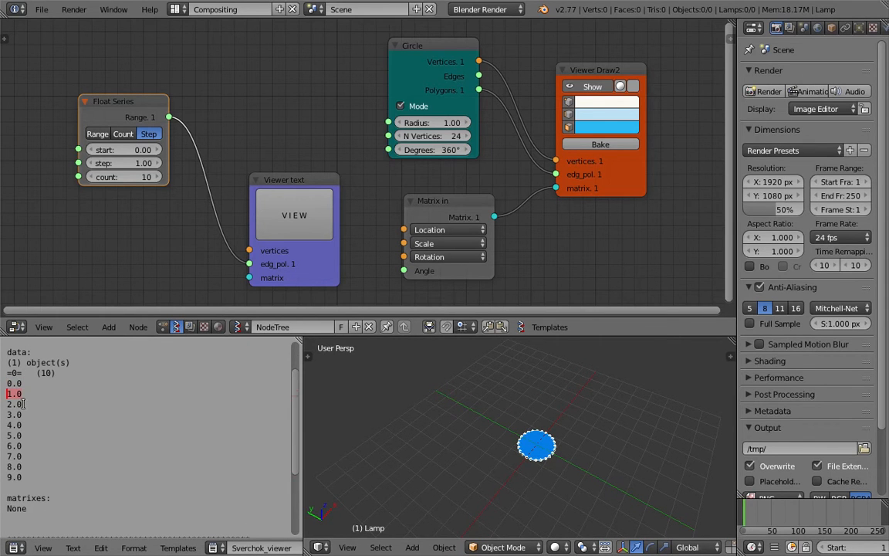
pyautogui.moveTo(28, 472); pyautogui.dragTo(31, 387)
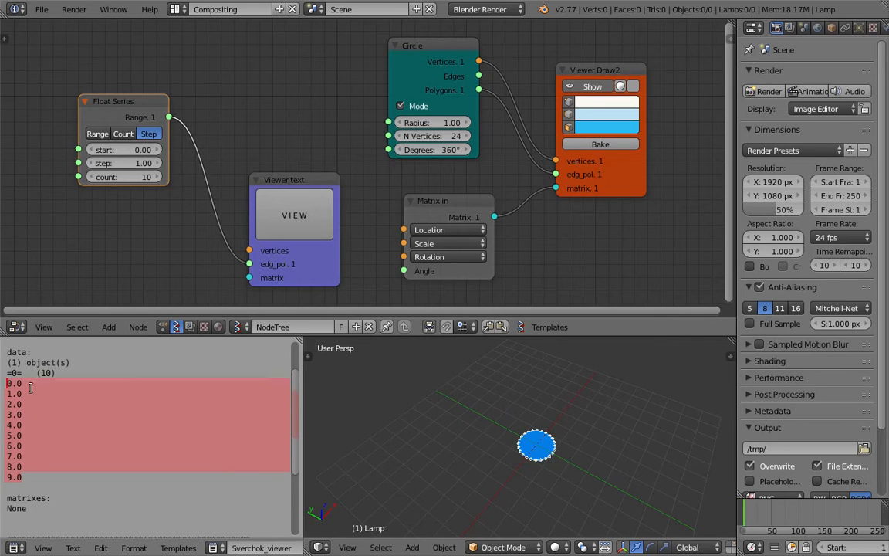
pyautogui.moveTo(34, 474); pyautogui.dragTo(7, 373)
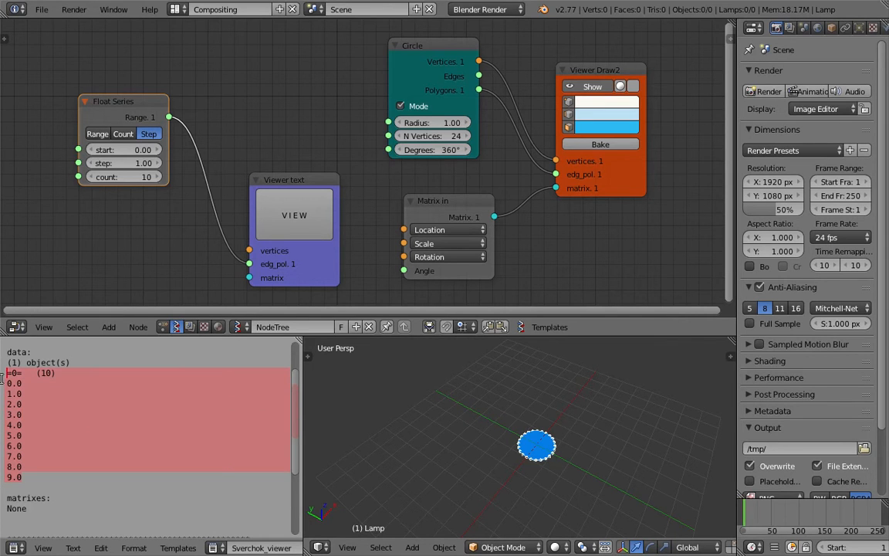
# Spread out the Float Series and Viewer text nodes and connect the Range output to the Circle's Radius input.
pyautogui.moveTo(139, 106); pyautogui.dragTo(123, 98)
pyautogui.moveTo(275, 179); pyautogui.dragTo(255, 194)
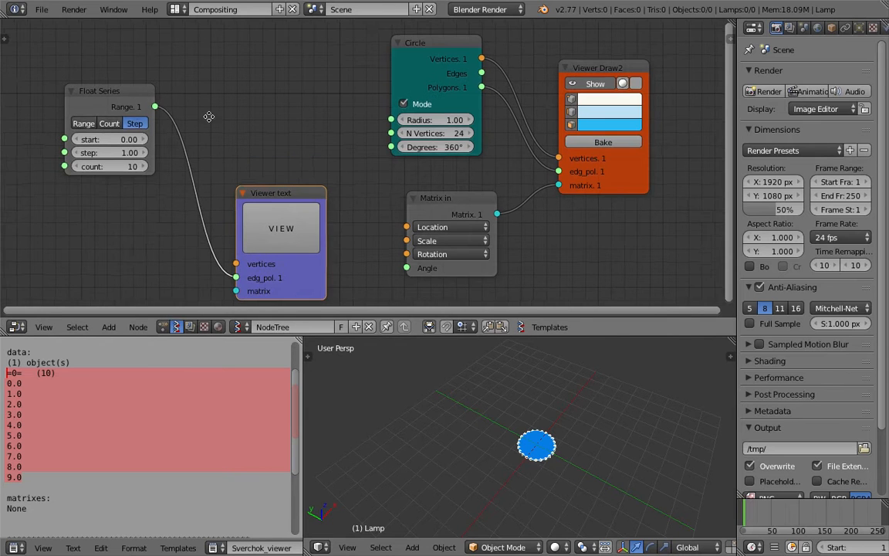
pyautogui.press('Home')
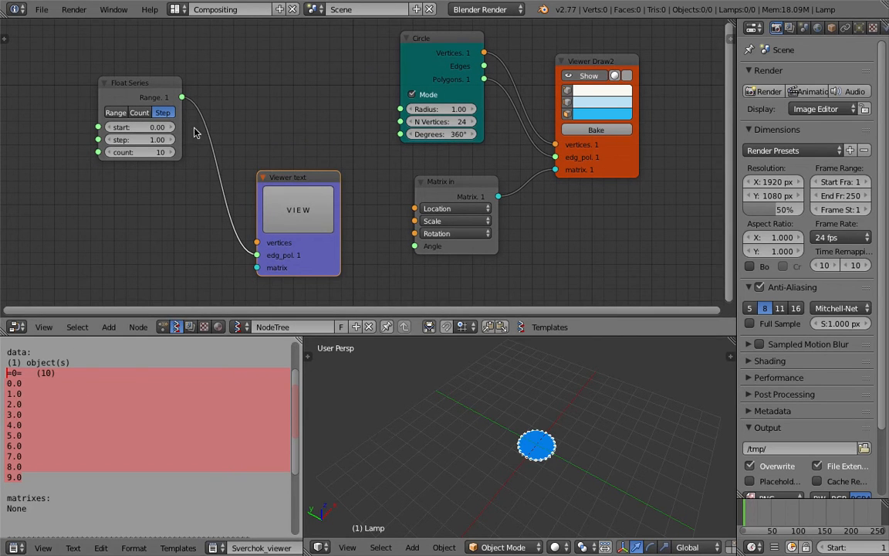
pyautogui.moveTo(183, 98); pyautogui.dragTo(276, 97)
pyautogui.moveTo(386, 112); pyautogui.dragTo(399, 109)
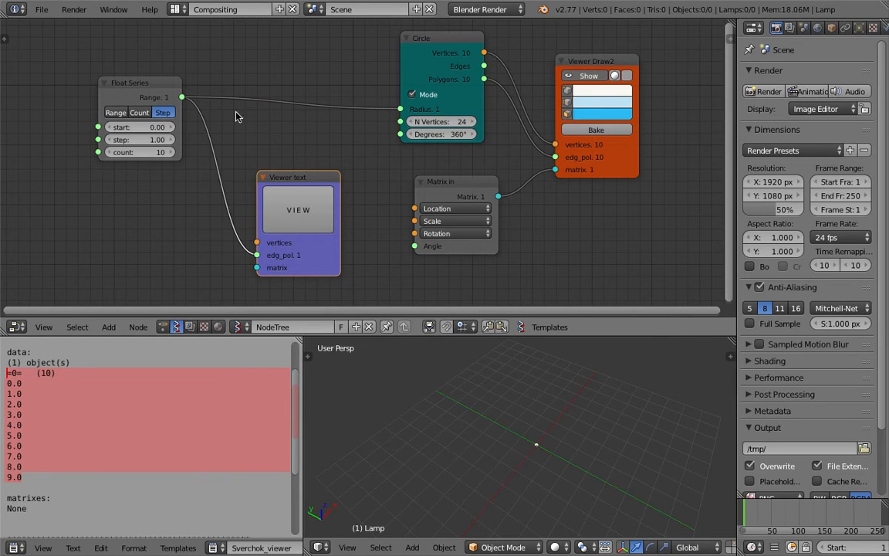
# Rearrange the Viewer text, Matrix in, Viewer Draw2 and Float Series nodes to leave more space between them.
pyautogui.moveTo(280, 170); pyautogui.dragTo(284, 154)
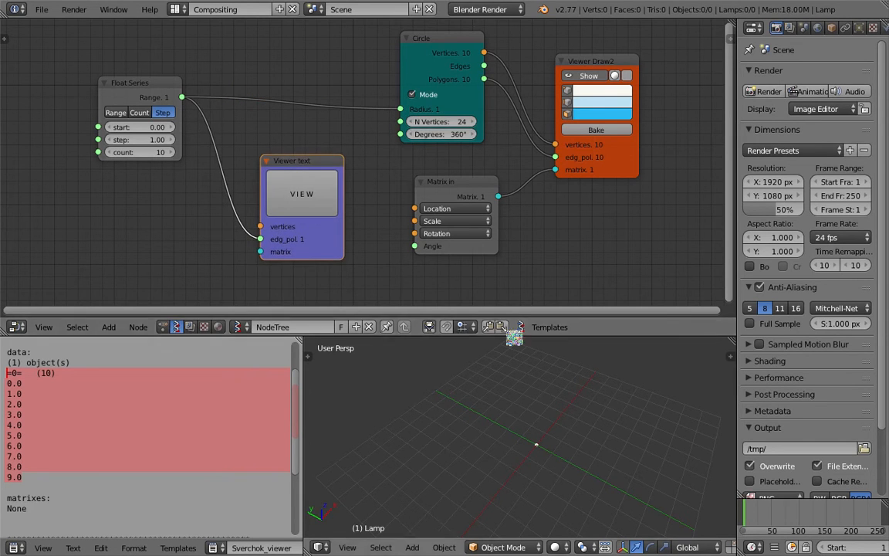
pyautogui.moveTo(479, 202); pyautogui.dragTo(494, 204)
pyautogui.moveTo(301, 160); pyautogui.dragTo(247, 166)
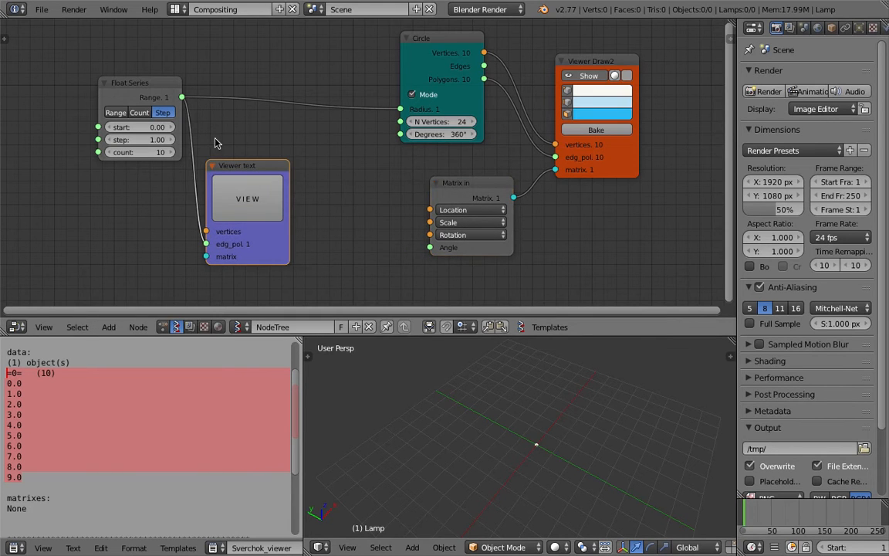
pyautogui.moveTo(462, 184); pyautogui.dragTo(473, 186)
pyautogui.moveTo(614, 173); pyautogui.dragTo(634, 173)
pyautogui.moveTo(471, 156); pyautogui.dragTo(391, 166, button='middle')
pyautogui.scroll(4, 391, 166)
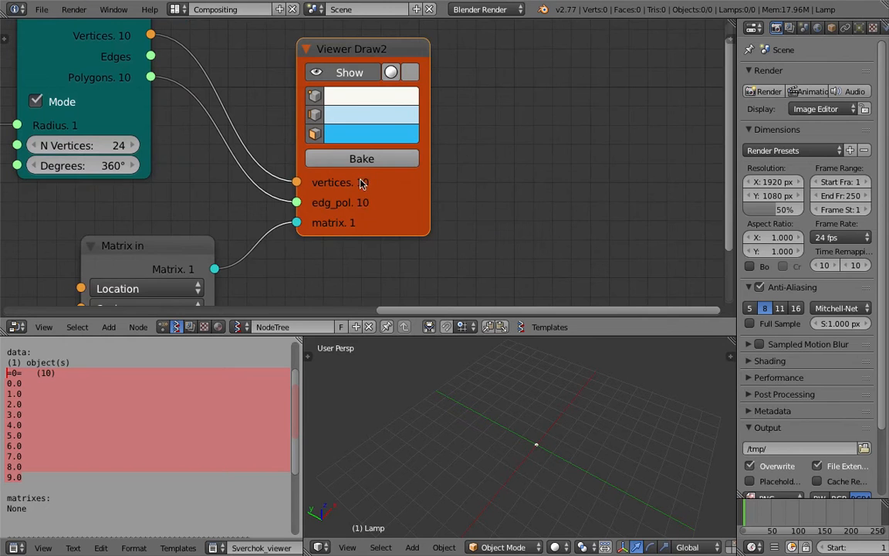
pyautogui.scroll(-3, 297, 249)
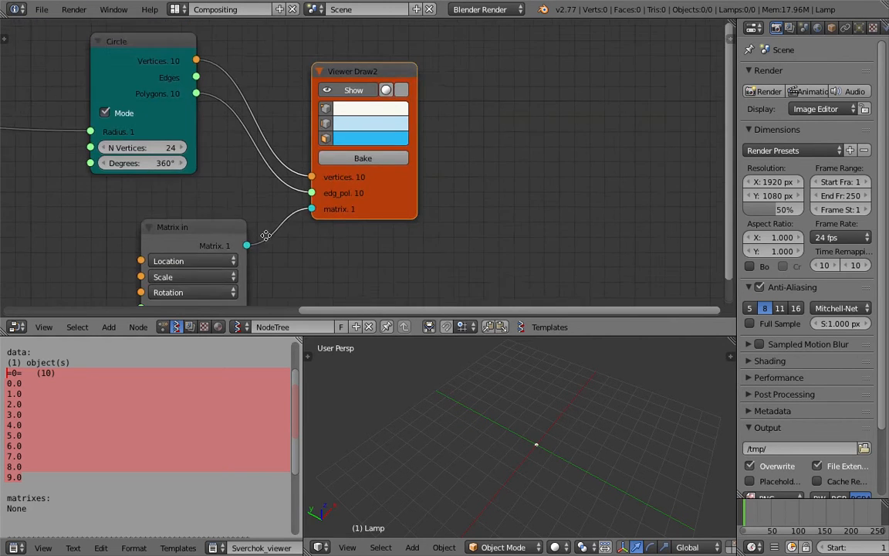
pyautogui.moveTo(452, 189); pyautogui.dragTo(460, 189)
pyautogui.moveTo(370, 87); pyautogui.dragTo(344, 114, button='middle')
pyautogui.moveTo(201, 179); pyautogui.dragTo(217, 158, button='middle')
pyautogui.moveTo(247, 181); pyautogui.dragTo(213, 199)
pyautogui.moveTo(153, 113); pyautogui.dragTo(105, 112)
pyautogui.moveTo(197, 172); pyautogui.dragTo(209, 168, button='middle')
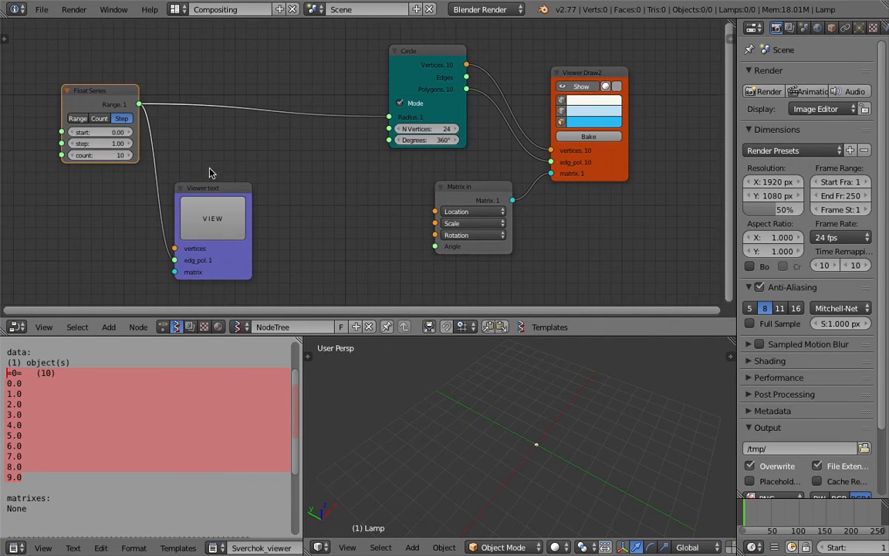
# Try a start value of 2 on the Float Series node and set it to 1 instead.
pyautogui.click(104, 133)
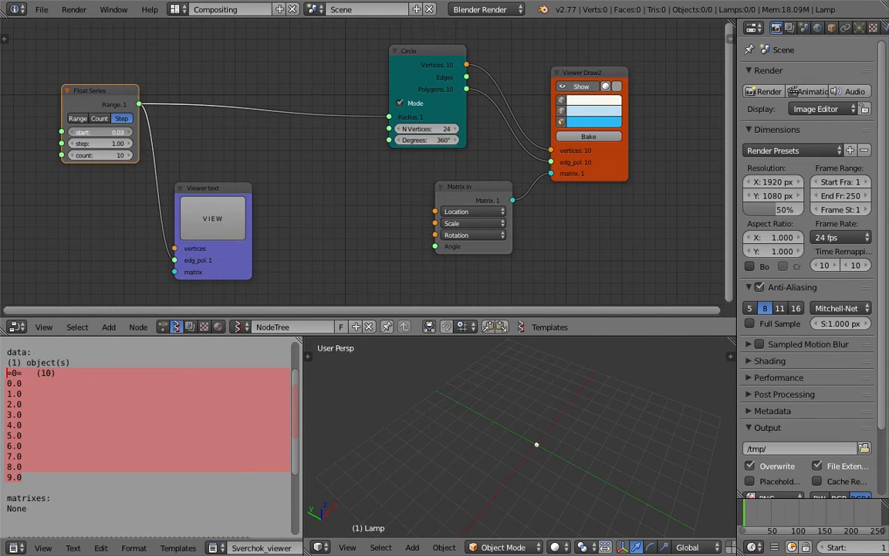
pyautogui.write('2')
pyautogui.click(302, 237)
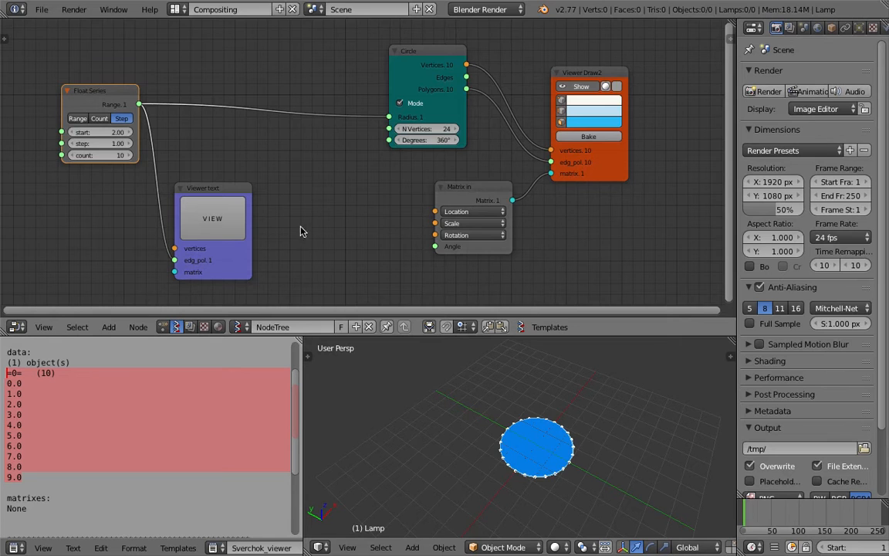
pyautogui.moveTo(302, 236); pyautogui.dragTo(301, 223, button='middle')
pyautogui.click(105, 119)
pyautogui.write('1')
pyautogui.click(204, 128)
# Add a Line node beside the Matrix in node and connect its Vertices output to the Location input.
pyautogui.click(466, 183)
pyautogui.press('g')
pyautogui.click(354, 185)
pyautogui.hotkey('shift', 'a')
pyautogui.click(349, 161)
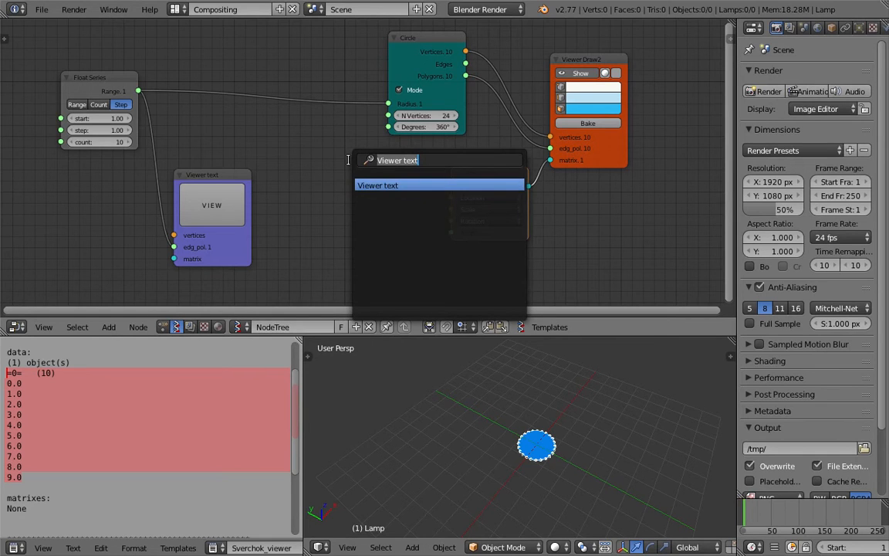
pyautogui.write('vector')
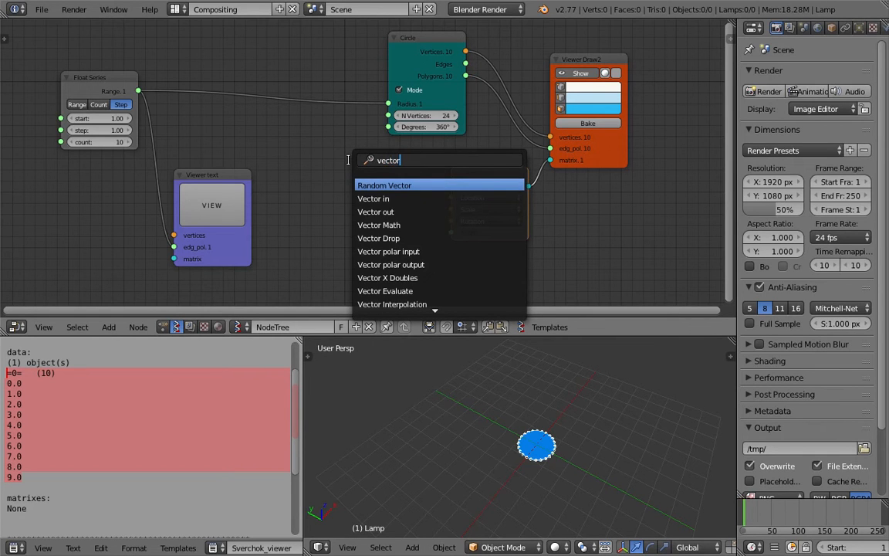
pyautogui.press('Down')
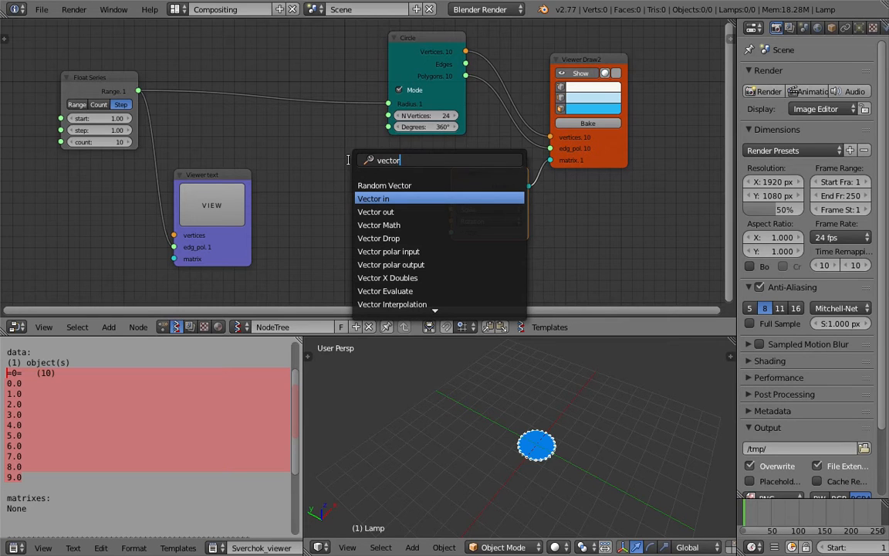
pyautogui.write('li')
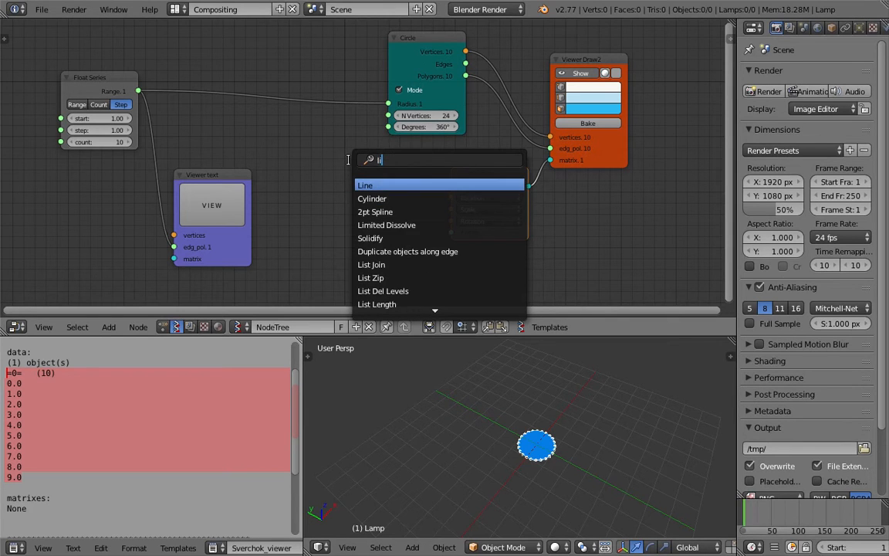
pyautogui.press('Return')
pyautogui.click(325, 193)
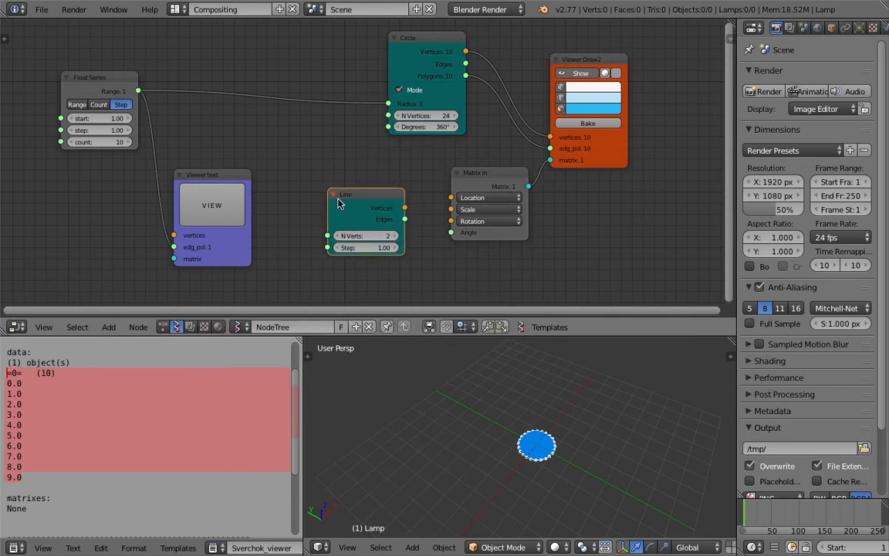
pyautogui.moveTo(403, 208); pyautogui.dragTo(451, 198)
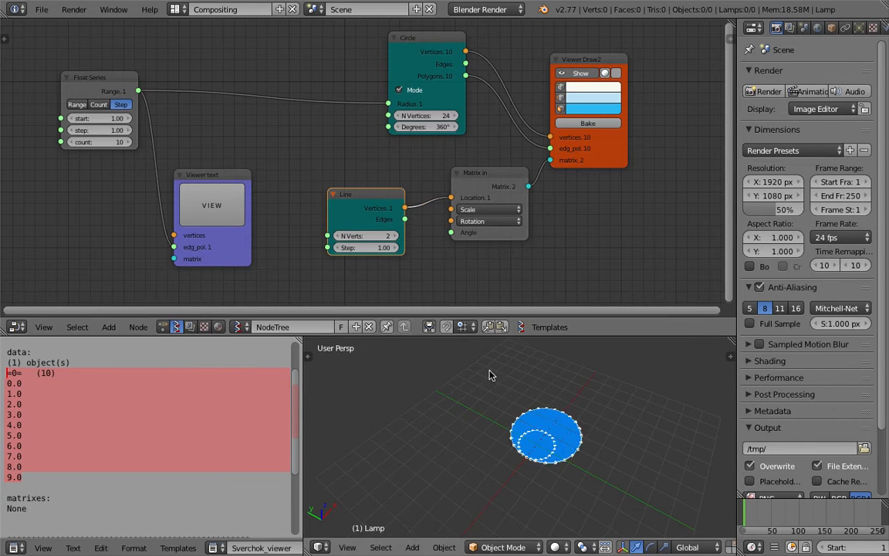
# Raise the Line node's N Verts to 9 to spread the growing circles along the line.
pyautogui.moveTo(397, 238); pyautogui.dragTo(440, 238)
pyautogui.moveTo(521, 426); pyautogui.dragTo(390, 424, button='middle')
pyautogui.moveTo(393, 237); pyautogui.dragTo(423, 236)
pyautogui.scroll(-2, 495, 432)
pyautogui.moveTo(494, 411); pyautogui.dragTo(406, 399, button='middle')
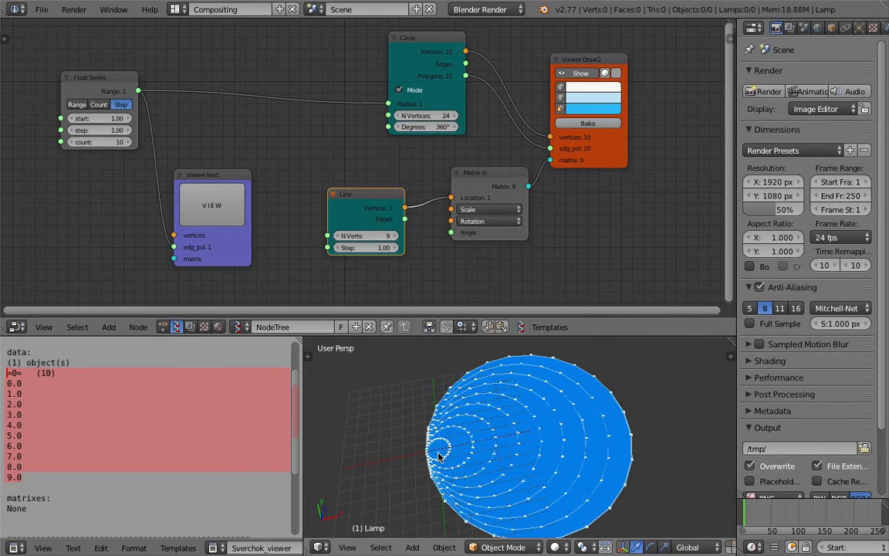
# Try a different Step value on the Line node and restore it to 1.00.
pyautogui.moveTo(340, 247); pyautogui.dragTo(290, 247)
pyautogui.press('Return')
pyautogui.moveTo(509, 437); pyautogui.dragTo(469, 437, button='middle')
pyautogui.scroll(6, 377, 212)
pyautogui.moveTo(362, 210); pyautogui.dragTo(361, 180, button='middle')
pyautogui.scroll(8, 361, 181)
pyautogui.scroll(-1, 292, 149)
pyautogui.moveTo(302, 167); pyautogui.dragTo(303, 114, button='middle')
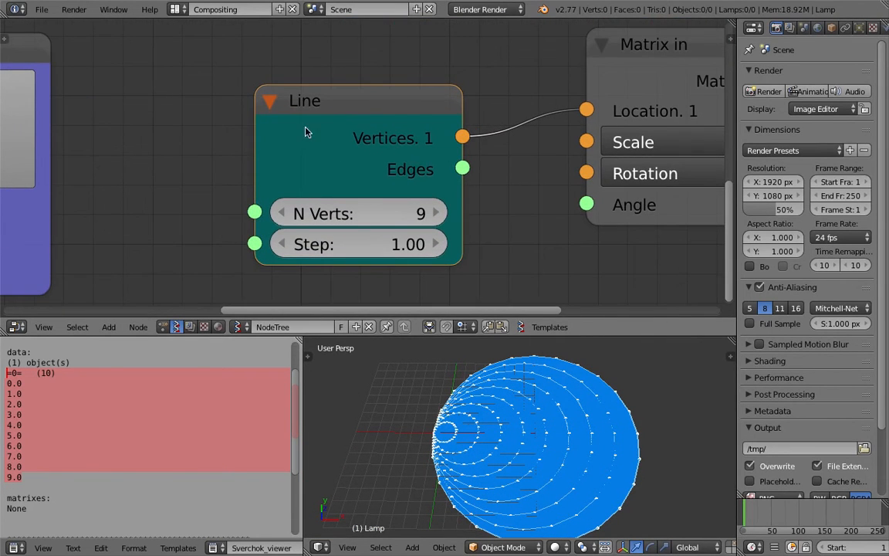
# Duplicate the Viewer Draw2 node and connect the Line node's Vertices output to the copy's vertices input.
pyautogui.scroll(-7, 305, 132)
pyautogui.hotkey('shift', 'd')
pyautogui.click(510, 266)
pyautogui.scroll(1, 386, 195)
pyautogui.moveTo(338, 143); pyautogui.dragTo(479, 262)
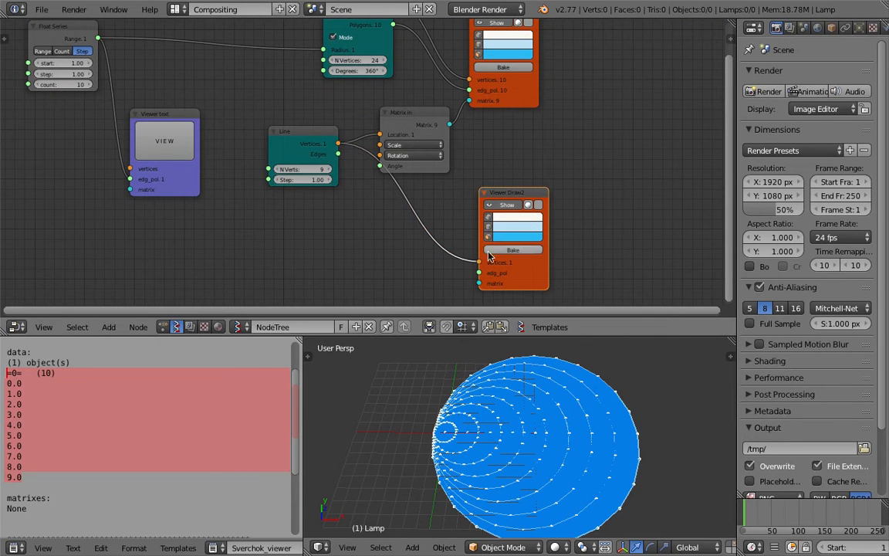
pyautogui.scroll(2, 477, 432)
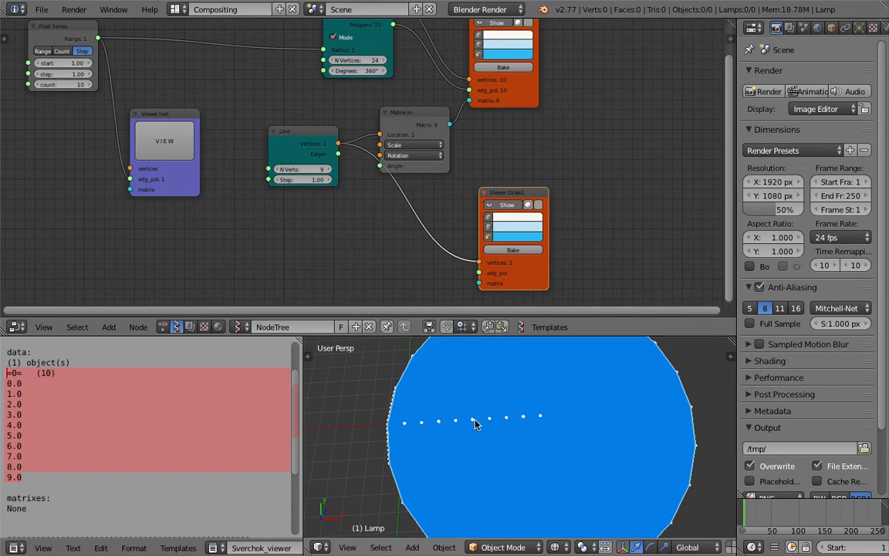
# Connect the Line node's Edges output to the duplicate Viewer Draw2's edg_pol input and move the viewer clear of the other nodes.
pyautogui.moveTo(290, 130); pyautogui.dragTo(267, 142)
pyautogui.moveTo(314, 166); pyautogui.dragTo(482, 274)
pyautogui.moveTo(515, 198); pyautogui.dragTo(561, 170)
# Change the duplicate Viewer Draw2 node's edge and face colours to light pink and magenta.
pyautogui.click(572, 206)
pyautogui.click(598, 131)
pyautogui.click(577, 197)
pyautogui.moveTo(599, 126); pyautogui.dragTo(582, 119)
# Inspect the line in the 3D view, reposition the Line node, and delete the duplicate Viewer Draw2 node.
pyautogui.click(490, 436)
pyautogui.moveTo(490, 434); pyautogui.dragTo(450, 429, button='middle')
pyautogui.moveTo(282, 147); pyautogui.dragTo(277, 152)
pyautogui.scroll(2, 294, 163)
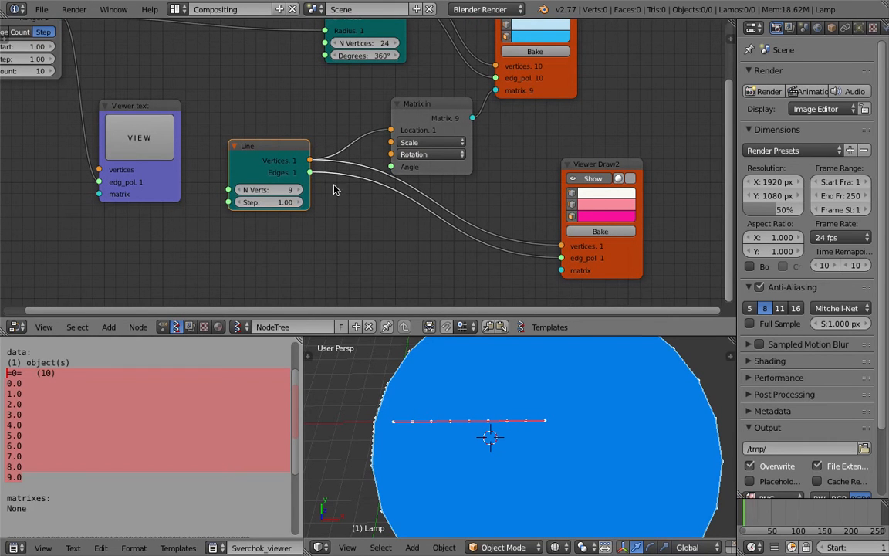
pyautogui.scroll(1, 281, 152)
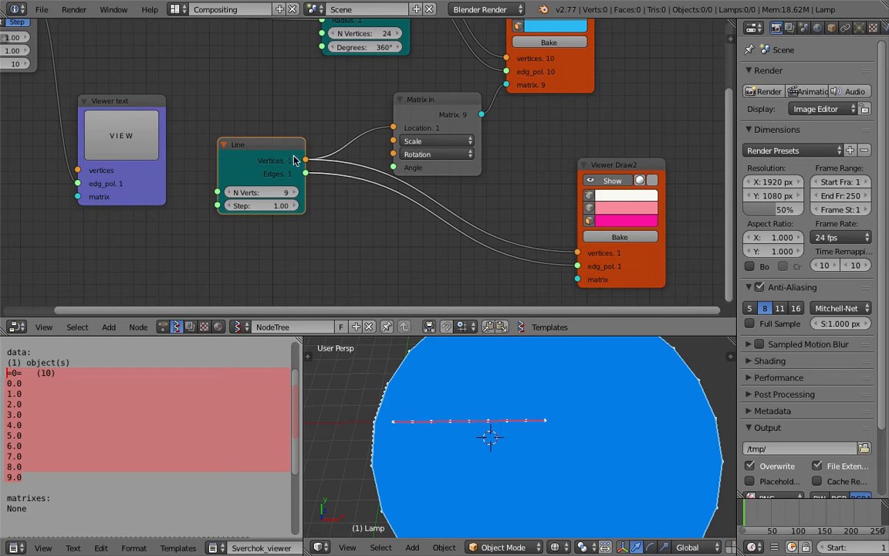
pyautogui.moveTo(267, 151); pyautogui.dragTo(278, 153)
pyautogui.click(625, 168)
pyautogui.press('x')
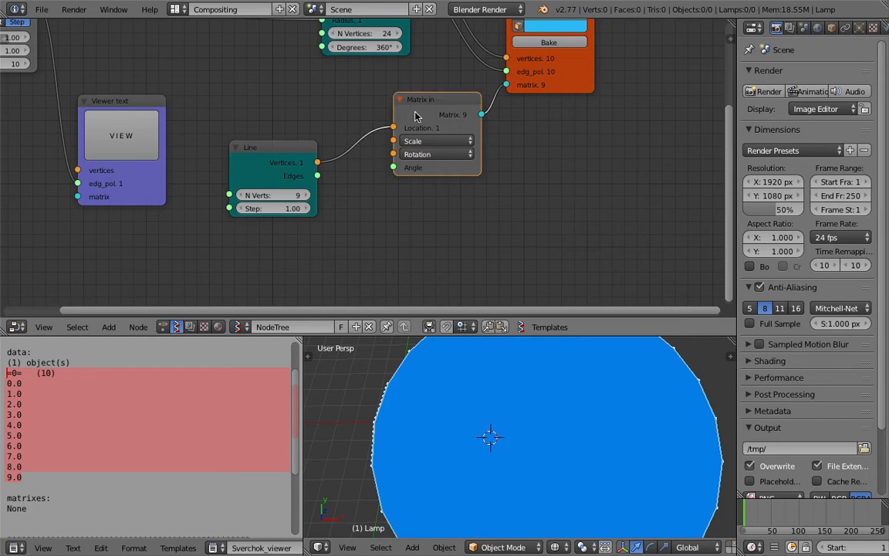
# Set the Line node's Step to 0.00 and switch the 3D view to solid shading.
pyautogui.moveTo(417, 115); pyautogui.dragTo(409, 124)
pyautogui.click(282, 206)
pyautogui.write('0')
pyautogui.press('Return')
pyautogui.scroll(-2, 453, 460)
pyautogui.press('z')
pyautogui.moveTo(453, 452)
pyautogui.keyDown('shift'); pyautogui.mouseDown(button='middle')
pyautogui.moveTo(484, 441)
pyautogui.moveTo(464, 425)
pyautogui.mouseUp(button='middle'); pyautogui.keyUp('shift')
pyautogui.scroll(-1, 465, 429)
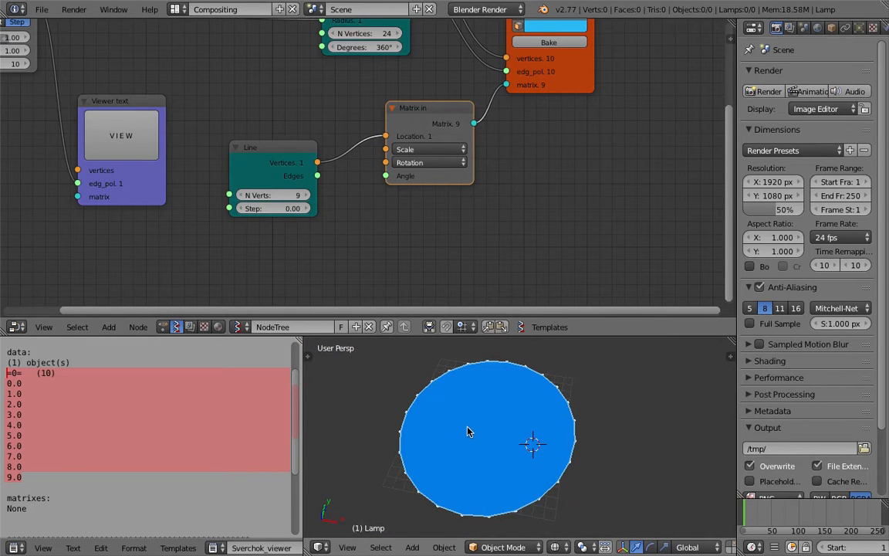
# Rearrange the Matrix in and Line nodes, view the concentric circles from an angle, and save the file.
pyautogui.moveTo(453, 135); pyautogui.dragTo(484, 135, button='middle')
pyautogui.moveTo(484, 134); pyautogui.dragTo(483, 148)
pyautogui.moveTo(313, 155)
pyautogui.mouseDown()
pyautogui.moveTo(332, 147)
pyautogui.moveTo(321, 145)
pyautogui.mouseUp()
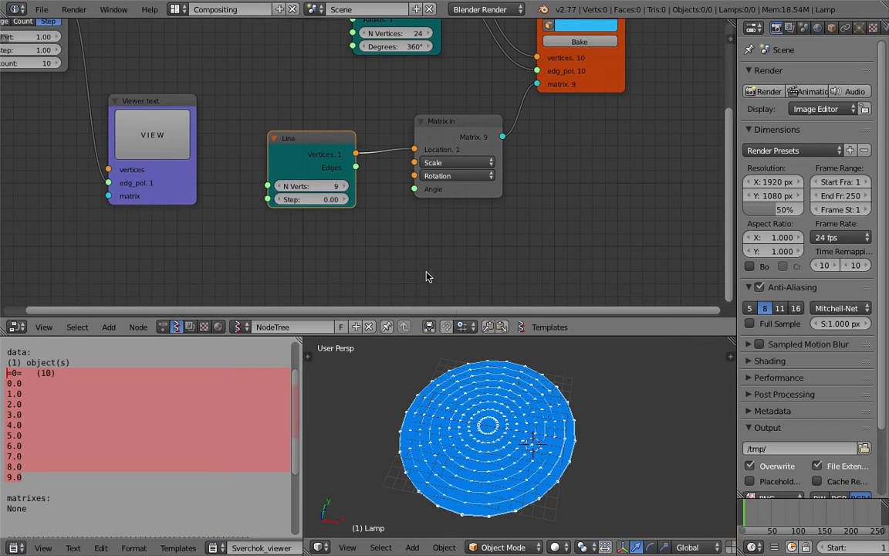
pyautogui.moveTo(470, 358); pyautogui.dragTo(452, 370, button='middle')
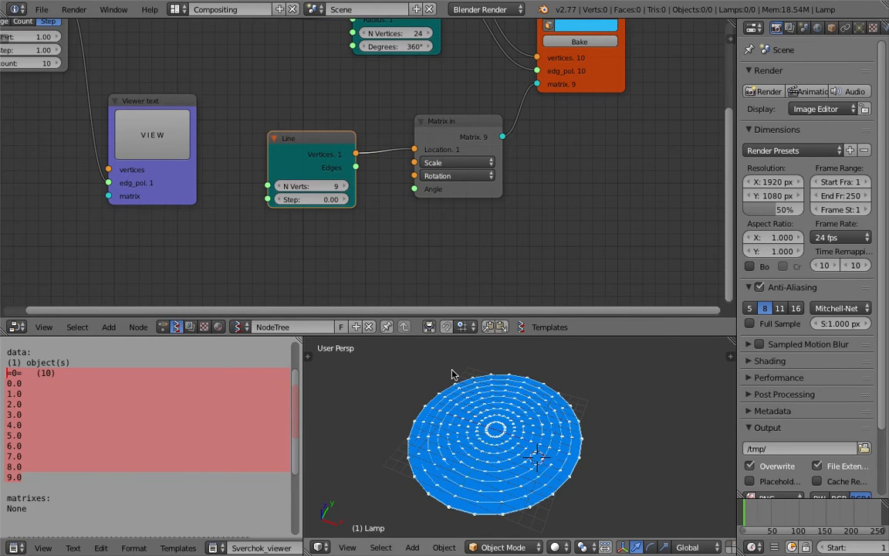
pyautogui.moveTo(472, 376); pyautogui.dragTo(473, 374, button='middle')
pyautogui.moveTo(278, 164); pyautogui.dragTo(228, 172)
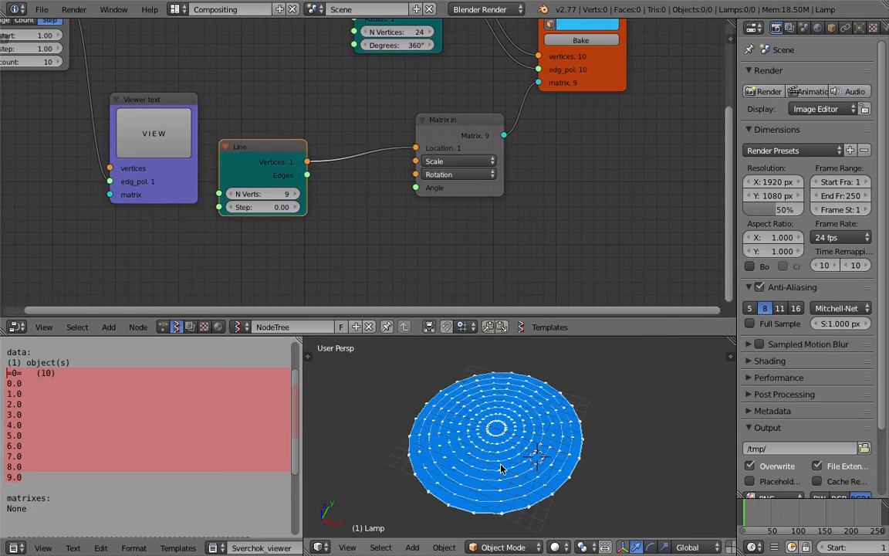
pyautogui.moveTo(422, 375); pyautogui.dragTo(459, 386, button='middle')
pyautogui.hotkey('ctrl', 's')
pyautogui.click(509, 425)
pyautogui.moveTo(532, 444); pyautogui.dragTo(474, 362, button='middle')
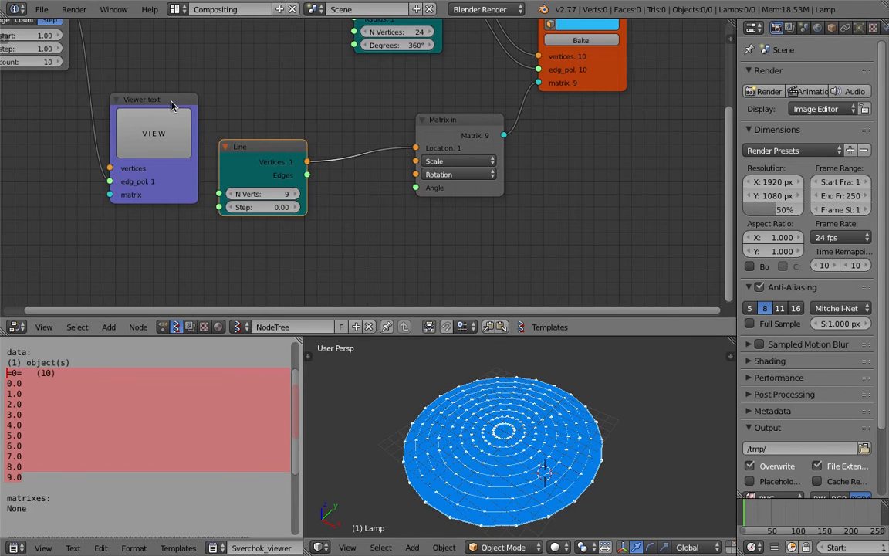
# Delete the Viewer text node and move the Line node away from Matrix in to make room between them.
pyautogui.moveTo(171, 101); pyautogui.dragTo(154, 105)
pyautogui.press('x')
pyautogui.scroll(-1, 193, 125)
pyautogui.moveTo(193, 126); pyautogui.dragTo(193, 131, button='middle')
pyautogui.moveTo(263, 153); pyautogui.dragTo(189, 160)
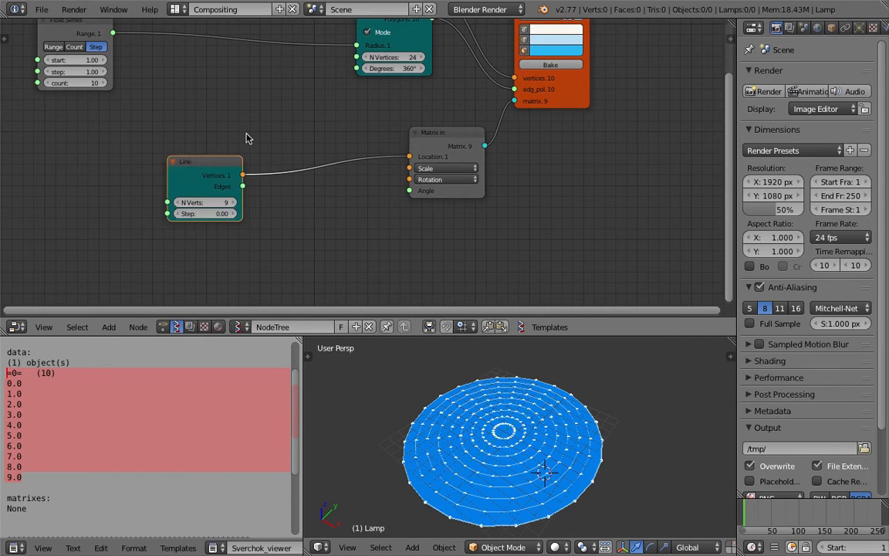
# Insert a Vectors out node on the link between the Line and Matrix in nodes.
pyautogui.press('space')
pyautogui.write('vec')
pyautogui.press('Down')
pyautogui.press('Down')
pyautogui.press('Return')
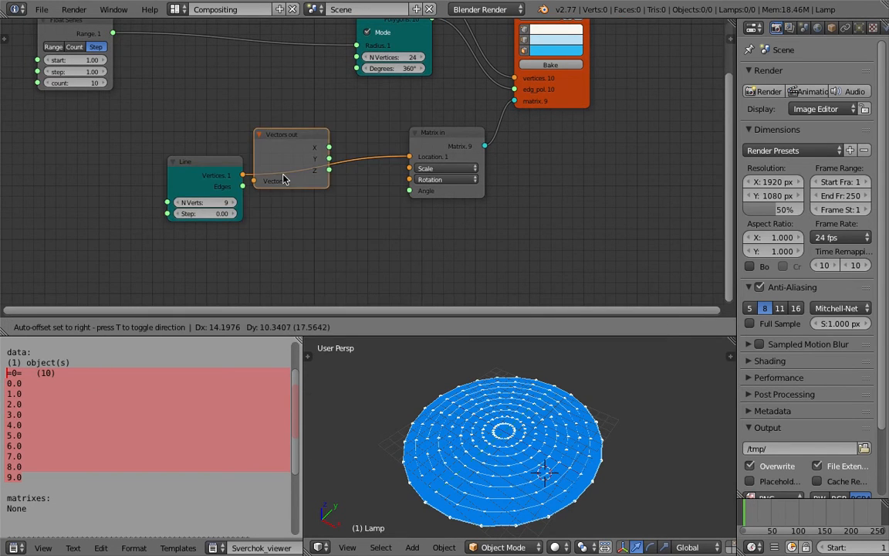
pyautogui.click(282, 183)
pyautogui.moveTo(295, 142); pyautogui.dragTo(265, 155)
# Insert a Vectors in node between Vectors out and Matrix in, and space out the node chain.
pyautogui.press('space')
pyautogui.write('vec')
pyautogui.press('Down')
pyautogui.press('Return')
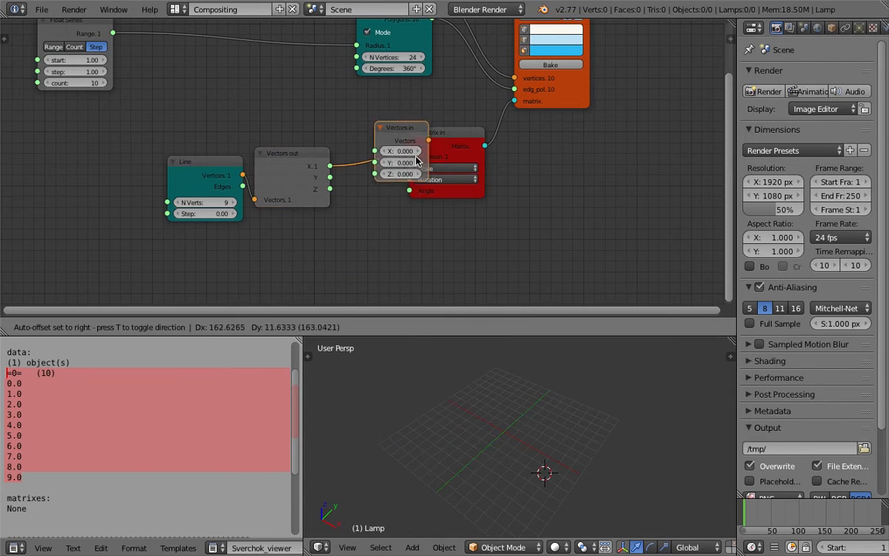
pyautogui.click(398, 162)
pyautogui.moveTo(210, 164); pyautogui.dragTo(196, 147)
pyautogui.moveTo(288, 154); pyautogui.dragTo(298, 145)
pyautogui.moveTo(571, 460); pyautogui.dragTo(594, 473, button='middle')
pyautogui.scroll(1, 282, 151)
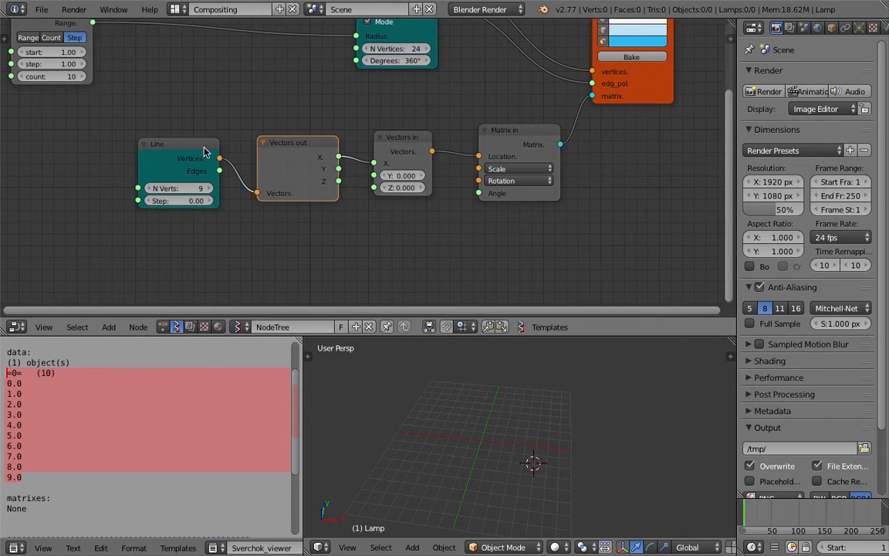
# Reroute the Vectors out X output to the Z input of Vectors in, tidy the nodes, and save the file.
pyautogui.moveTo(206, 144); pyautogui.dragTo(205, 153)
pyautogui.moveTo(330, 148); pyautogui.dragTo(305, 156)
pyautogui.moveTo(395, 142); pyautogui.dragTo(380, 151)
pyautogui.moveTo(284, 151); pyautogui.dragTo(349, 145)
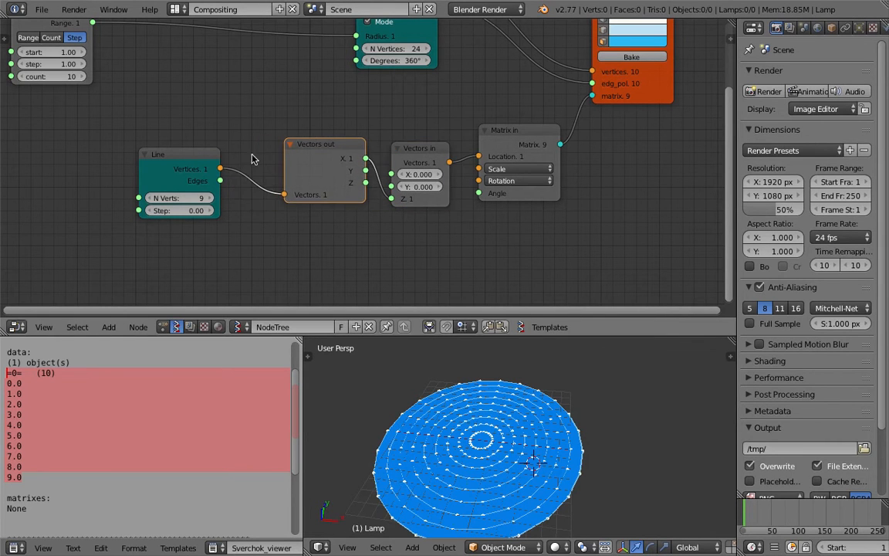
pyautogui.moveTo(203, 154); pyautogui.dragTo(244, 146)
pyautogui.hotkey('ctrl', 's')
pyautogui.click(248, 124)
# Set the Line node's N Verts to 13 and save over the existing file.
pyautogui.moveTo(222, 190)
pyautogui.mouseDown()
pyautogui.moveTo(202, 189)
pyautogui.moveTo(235, 192)
pyautogui.mouseUp()
pyautogui.scroll(-2, 235, 192)
pyautogui.moveTo(193, 143); pyautogui.dragTo(242, 152, button='middle')
pyautogui.hotkey('ctrl', 's')
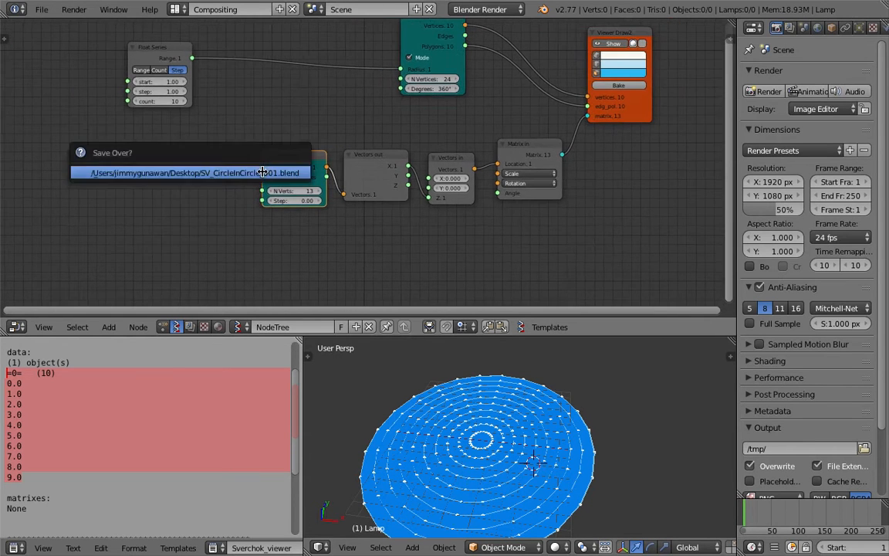
pyautogui.click(262, 173)
# Reposition the Float Series and Circle nodes above the Line chain and raise the Float Series count to 16.
pyautogui.scroll(-1, 231, 154)
pyautogui.moveTo(174, 120); pyautogui.dragTo(200, 133, button='middle')
pyautogui.moveTo(212, 88); pyautogui.dragTo(339, 91)
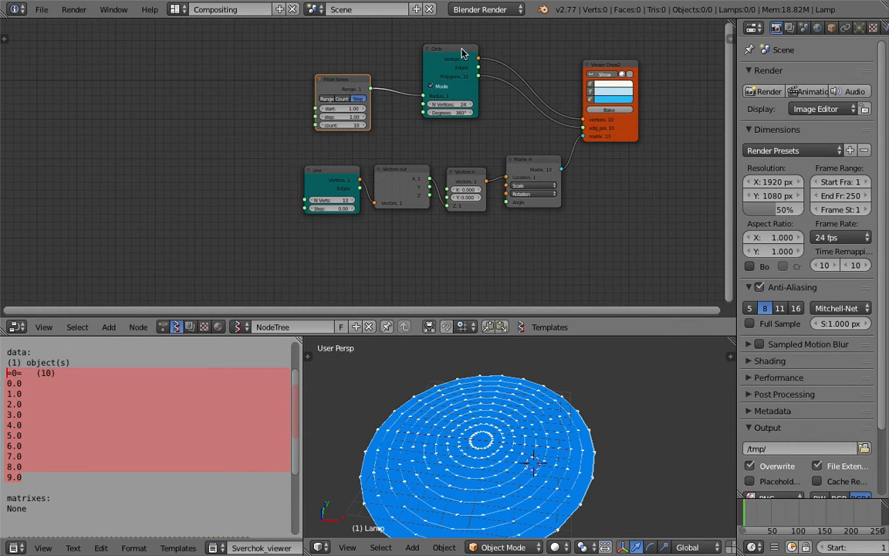
pyautogui.moveTo(463, 52); pyautogui.dragTo(437, 56)
pyautogui.moveTo(340, 77); pyautogui.dragTo(286, 81)
pyautogui.scroll(1, 330, 77)
pyautogui.moveTo(326, 98); pyautogui.dragTo(320, 126, button='middle')
pyautogui.scroll(2, 321, 126)
pyautogui.moveTo(250, 142); pyautogui.dragTo(262, 142)
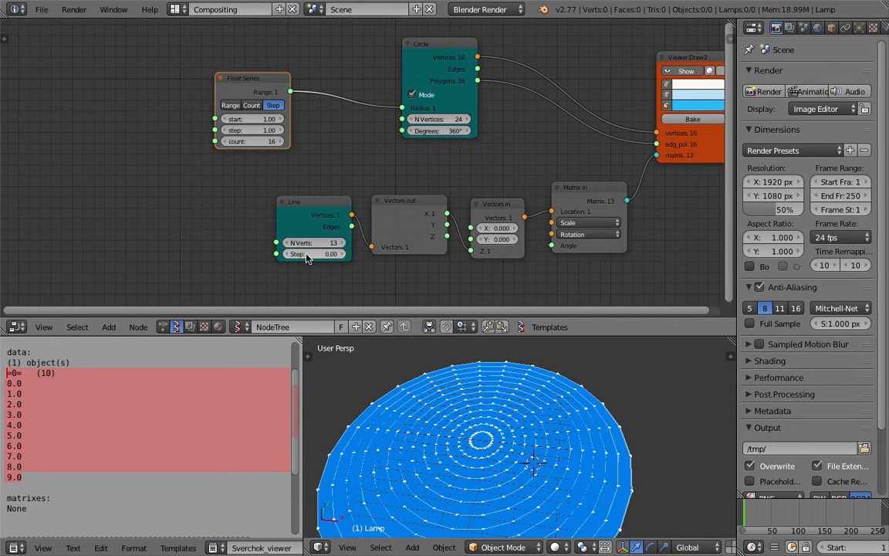
# Set the Line node's N Verts to 8 and the Float Series count to 21.
pyautogui.moveTo(307, 259); pyautogui.dragTo(327, 188, button='middle')
pyautogui.moveTo(351, 149); pyautogui.dragTo(344, 165, button='middle')
pyautogui.moveTo(330, 186); pyautogui.dragTo(291, 186)
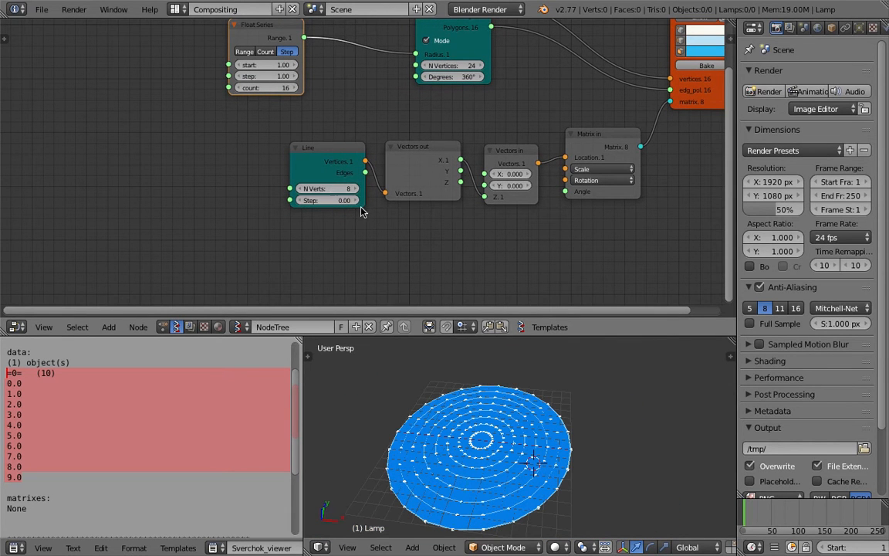
pyautogui.moveTo(387, 178); pyautogui.dragTo(381, 207, button='middle')
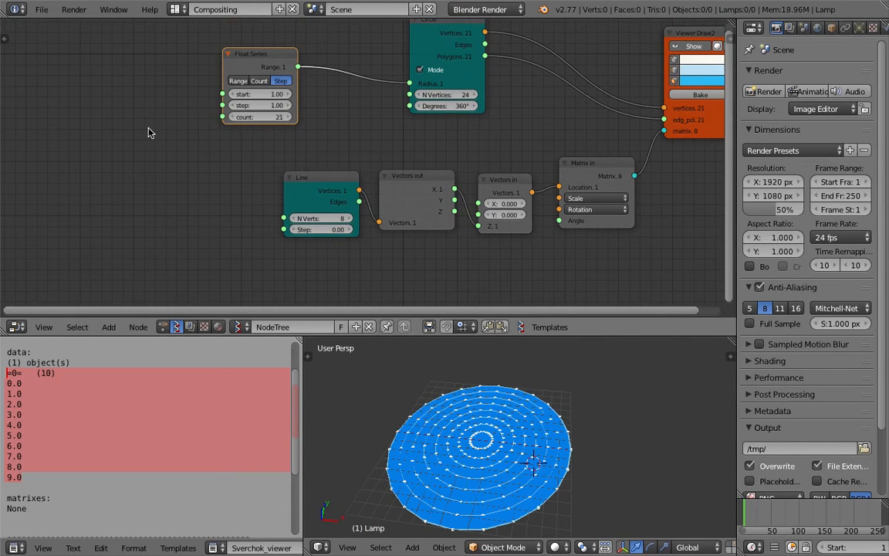
# Add an Int node in front of the Float Series and Line nodes.
pyautogui.hotkey('shift', 'a')
pyautogui.click(124, 130)
pyautogui.write('int')
pyautogui.press('Down')
pyautogui.press('Down')
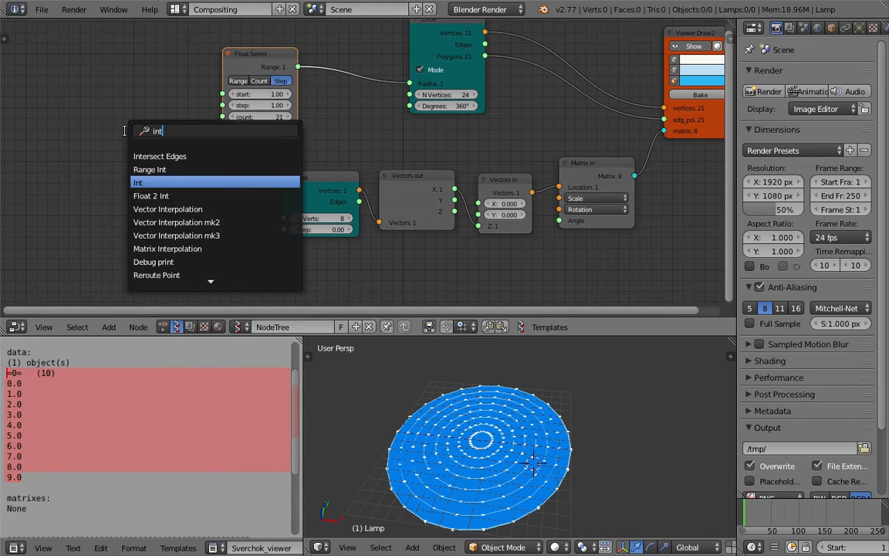
pyautogui.press('Return')
pyautogui.click(61, 142)
# Connect the Int node's Integer output to the Float Series count and the Line node's N Verts inputs.
pyautogui.moveTo(136, 162); pyautogui.dragTo(142, 164)
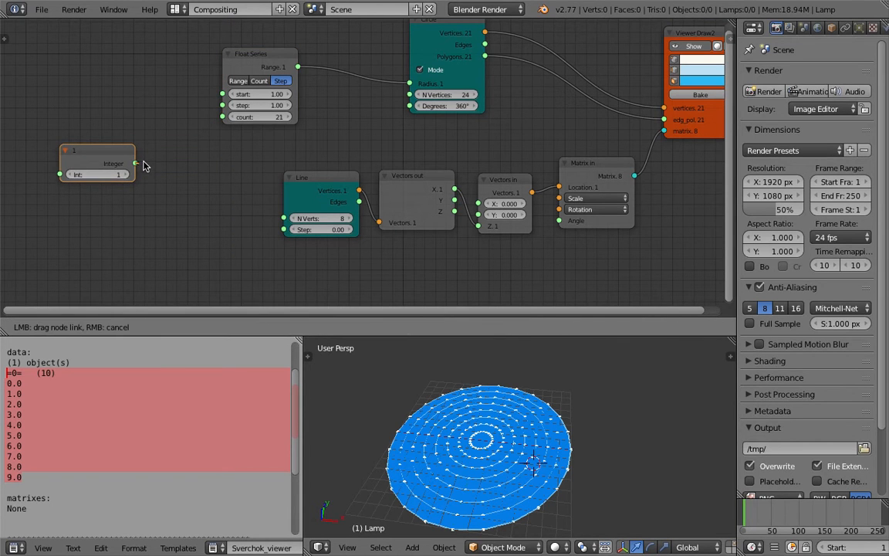
pyautogui.moveTo(217, 121); pyautogui.dragTo(222, 116)
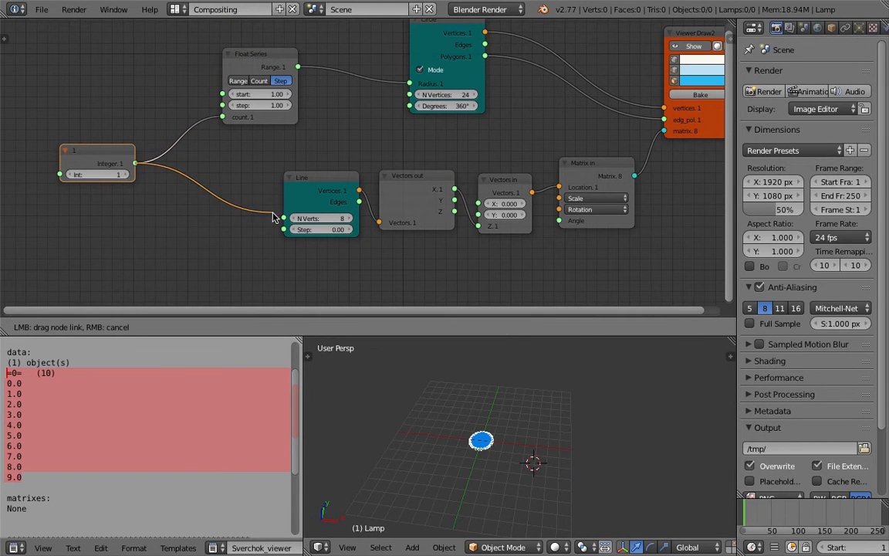
pyautogui.moveTo(278, 220); pyautogui.dragTo(284, 219)
# Raise the Int node's value to 8 and save the file.
pyautogui.moveTo(97, 175); pyautogui.dragTo(151, 174)
pyautogui.write('2')
pyautogui.press('Return')
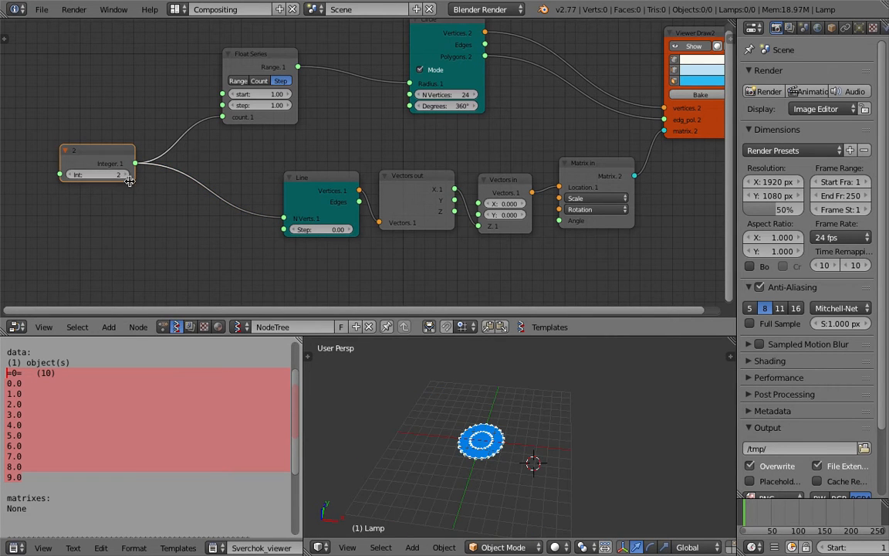
pyautogui.click(126, 175)
pyautogui.click(126, 175)
pyautogui.click(126, 176)
pyautogui.click(126, 175)
pyautogui.click(126, 175)
pyautogui.click(125, 175)
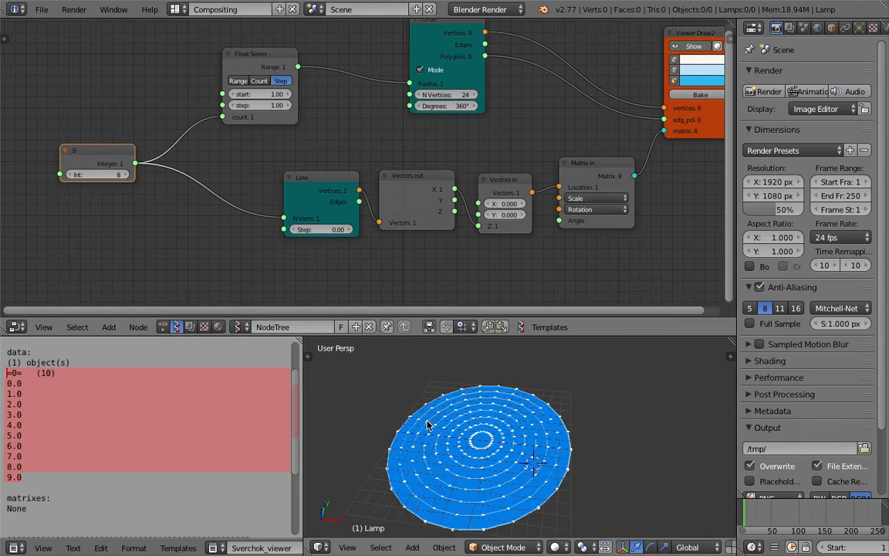
pyautogui.moveTo(488, 437); pyautogui.dragTo(476, 449, button='middle')
pyautogui.hotkey('ctrl', 's')
pyautogui.click(476, 449)
# Rearrange the Line, Vectors out and Vectors in nodes into an evenly spaced row and save the file.
pyautogui.moveTo(625, 80); pyautogui.dragTo(529, 141, button='middle')
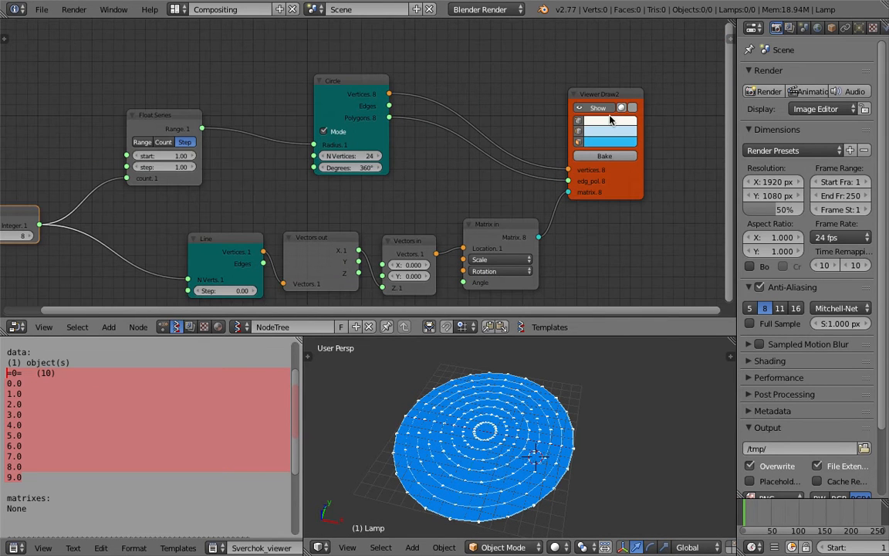
pyautogui.moveTo(368, 238); pyautogui.dragTo(394, 190, button='middle')
pyautogui.moveTo(425, 463); pyautogui.dragTo(467, 446, button='middle')
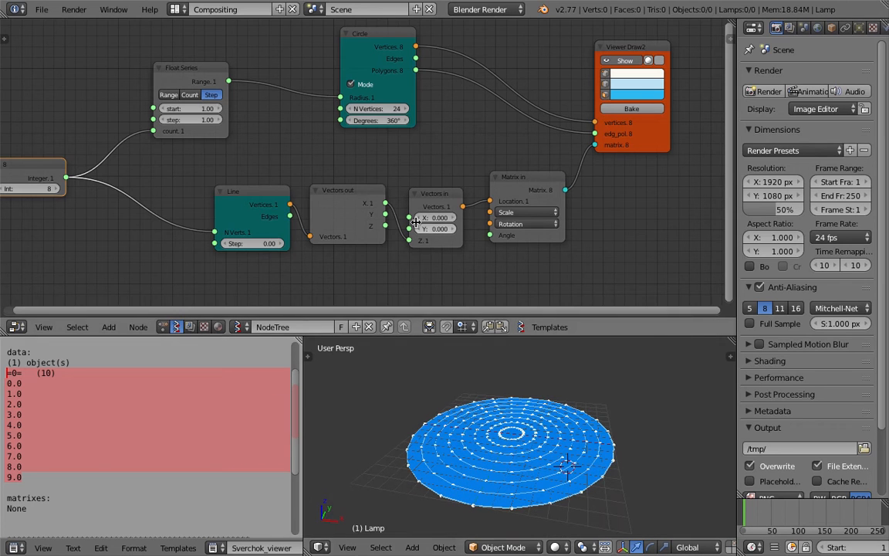
pyautogui.moveTo(365, 195); pyautogui.dragTo(363, 185)
pyautogui.moveTo(277, 189); pyautogui.dragTo(232, 199)
pyautogui.moveTo(336, 188); pyautogui.dragTo(304, 201)
pyautogui.moveTo(504, 413); pyautogui.dragTo(474, 371, button='middle')
pyautogui.click(517, 191)
pyautogui.moveTo(441, 207); pyautogui.dragTo(423, 224)
pyautogui.write('0')
pyautogui.press('Return')
pyautogui.hotkey('ctrl', 's')
pyautogui.click(420, 215)
# Set the Line node's Step to -0.02 to offset the circles slightly in height, and save the file.
pyautogui.moveTo(205, 217); pyautogui.dragTo(204, 210)
pyautogui.moveTo(220, 247); pyautogui.dragTo(174, 247)
pyautogui.moveTo(433, 437); pyautogui.dragTo(433, 405, button='middle')
pyautogui.scroll(2, 447, 399)
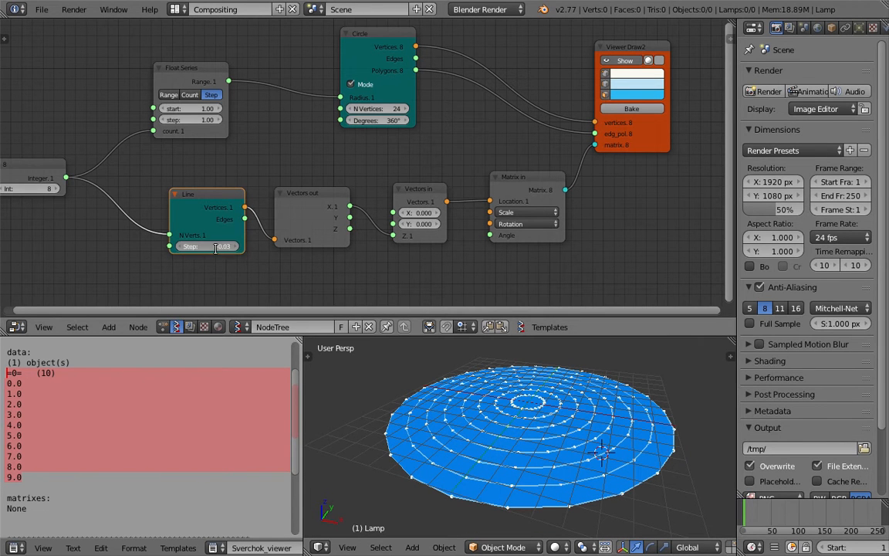
pyautogui.press('Return')
pyautogui.moveTo(473, 402); pyautogui.dragTo(502, 430, button='middle')
pyautogui.hotkey('ctrl', 's')
pyautogui.click(502, 429)
# Widen the 3D view, show its properties, and enable Ambient Occlusion in the viewport shading.
pyautogui.scroll(-2, 503, 423)
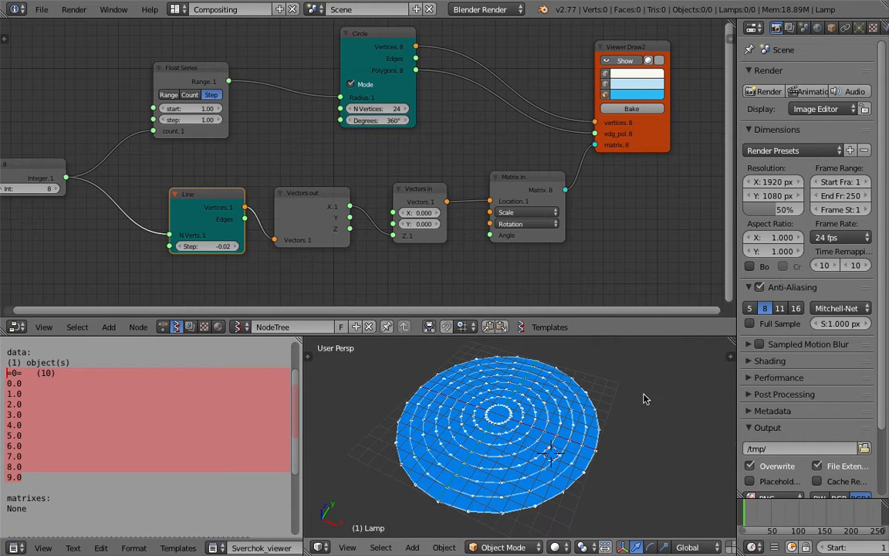
pyautogui.moveTo(560, 410); pyautogui.dragTo(502, 417, button='middle')
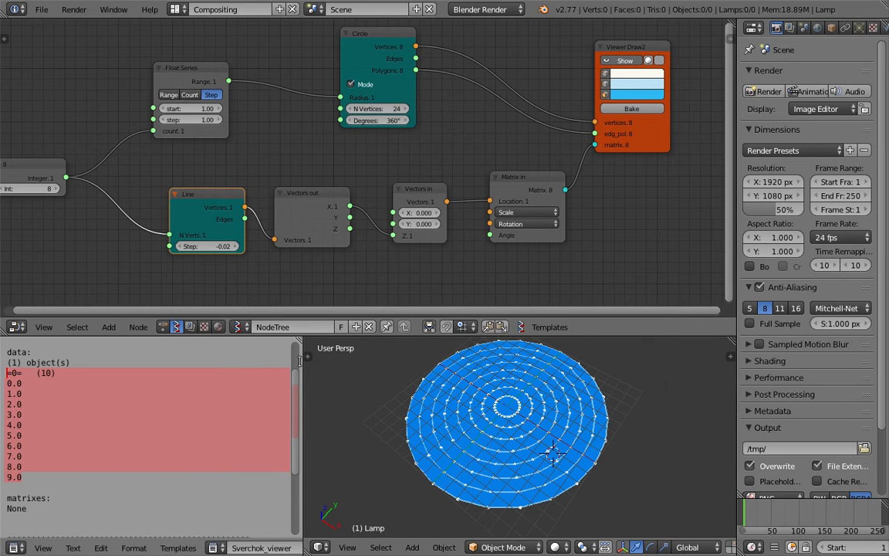
pyautogui.moveTo(300, 363); pyautogui.dragTo(176, 363)
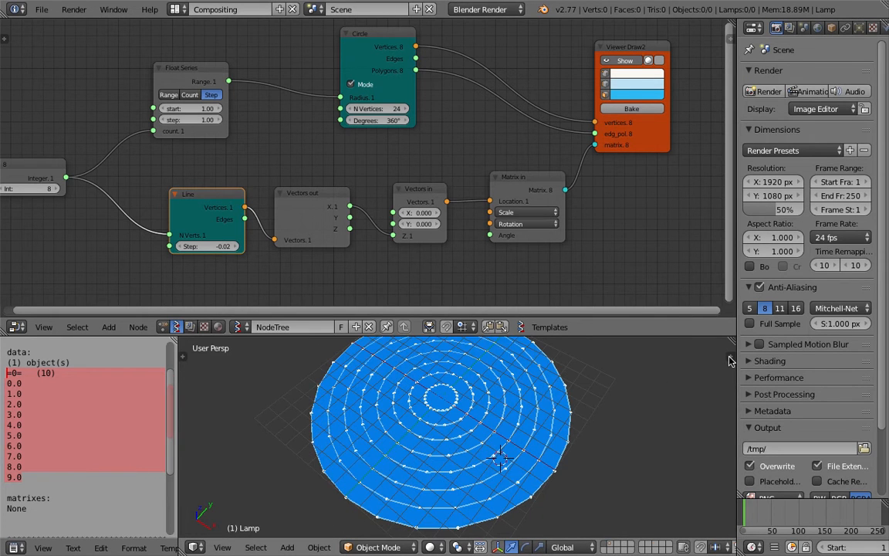
pyautogui.press('n')
pyautogui.scroll(-8, 647, 432)
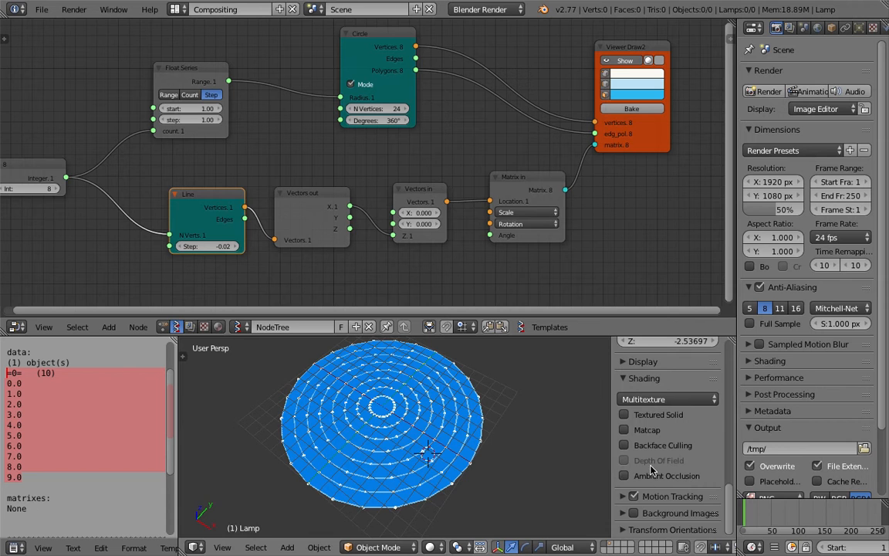
pyautogui.click(623, 475)
# Set the Ambient Occlusion strength to 2.200 and distance to 0.200, and save the file.
pyautogui.scroll(5, 397, 414)
pyautogui.moveTo(655, 493); pyautogui.dragTo(663, 503)
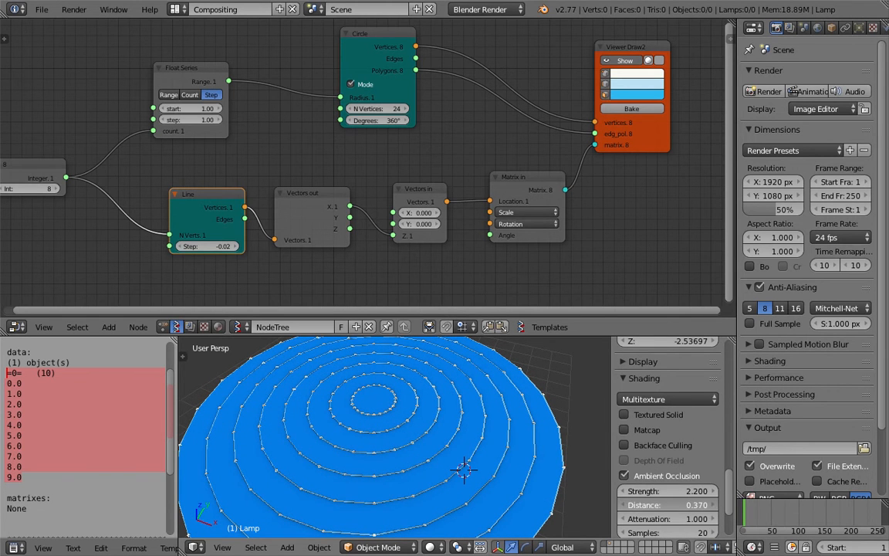
pyautogui.moveTo(502, 450); pyautogui.dragTo(461, 452, button='middle')
pyautogui.hotkey('ctrl', 's')
pyautogui.click(453, 439)
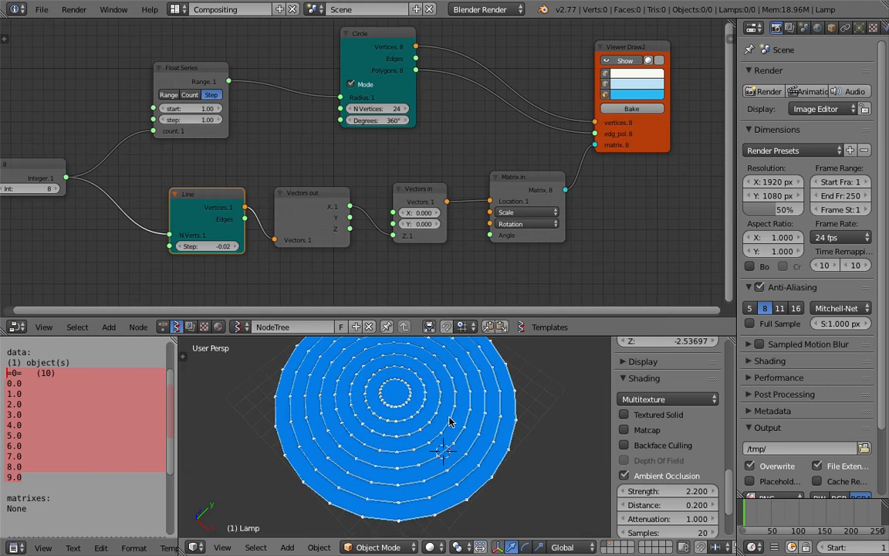
# Move the Viewer Draw2 node slightly closer to the Circle node and save the file.
pyautogui.moveTo(641, 51); pyautogui.dragTo(624, 47)
pyautogui.scroll(-2, 455, 409)
pyautogui.moveTo(425, 460); pyautogui.dragTo(504, 475, button='middle')
pyautogui.scroll(3, 409, 417)
pyautogui.hotkey('ctrl', 's')
pyautogui.click(423, 349)
# Switch the viewport's Ambient Occlusion off and on to compare its effect on the circles.
pyautogui.click(623, 477)
pyautogui.click(622, 476)
pyautogui.click(623, 476)
pyautogui.click(623, 476)
pyautogui.moveTo(499, 449); pyautogui.dragTo(461, 445, button='middle')
pyautogui.hotkey('ctrl', 's')
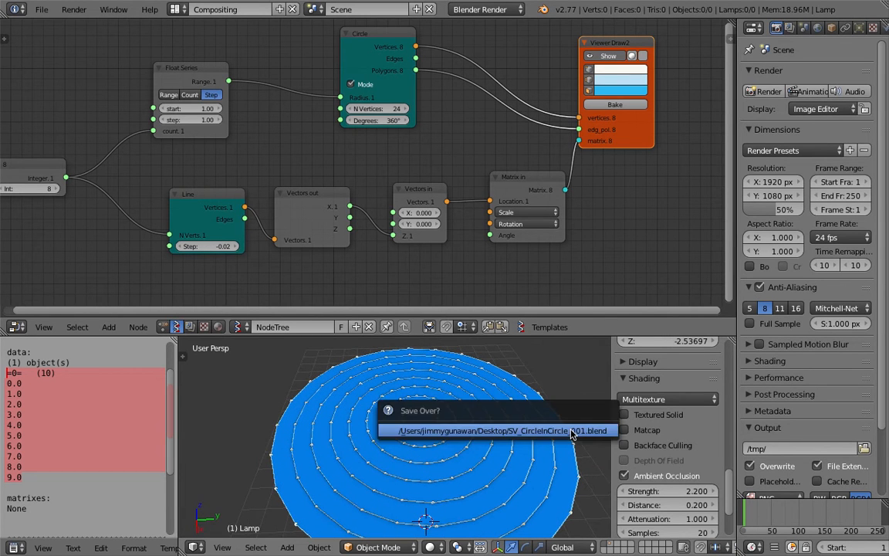
# Enable Matcap shading, choose the glossy pink-red sphere on white, and toggle Matcap to compare the result.
pyautogui.click(624, 430)
pyautogui.click(637, 440)
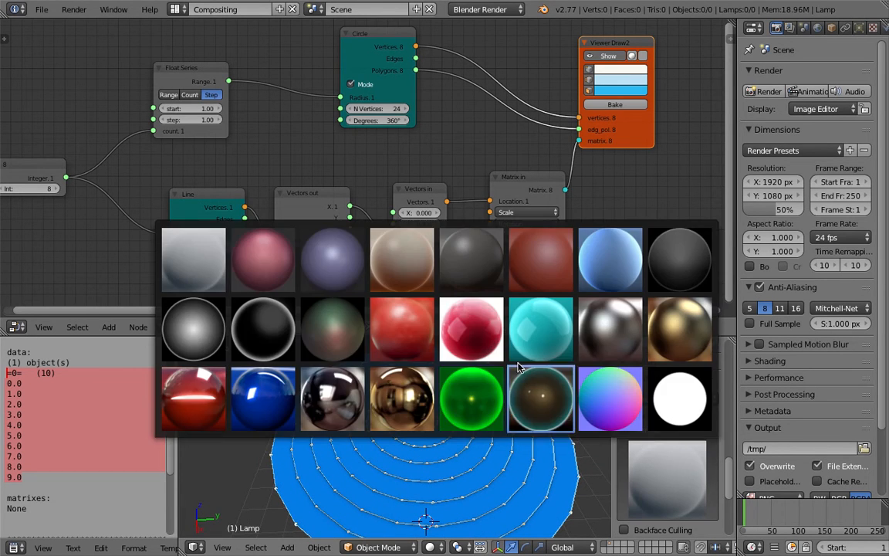
pyautogui.click(457, 317)
pyautogui.click(632, 430)
pyautogui.click(632, 430)
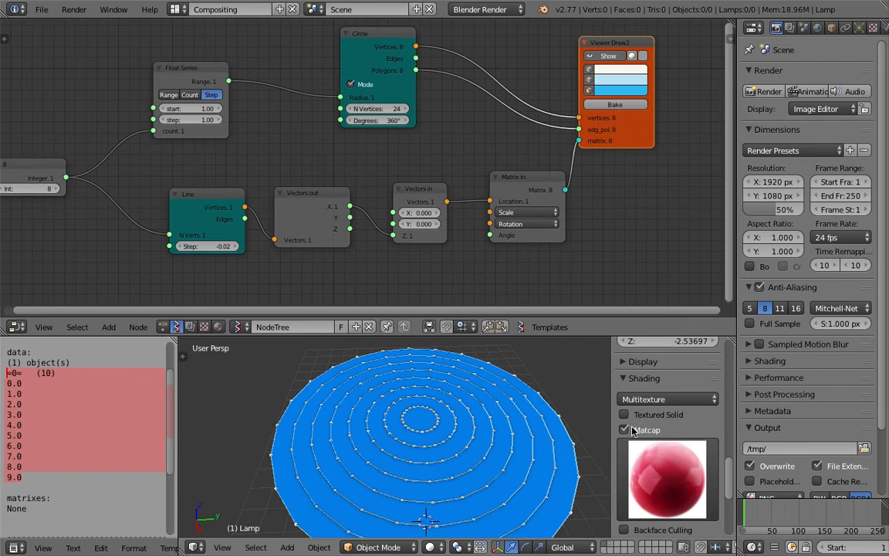
# Turn off Matcap and Ambient Occlusion in the viewport shading, and save the file.
pyautogui.click(631, 428)
pyautogui.moveTo(441, 430); pyautogui.dragTo(422, 423, button='middle')
pyautogui.scroll(-1, 461, 432)
pyautogui.hotkey('ctrl', 's')
pyautogui.click(456, 435)
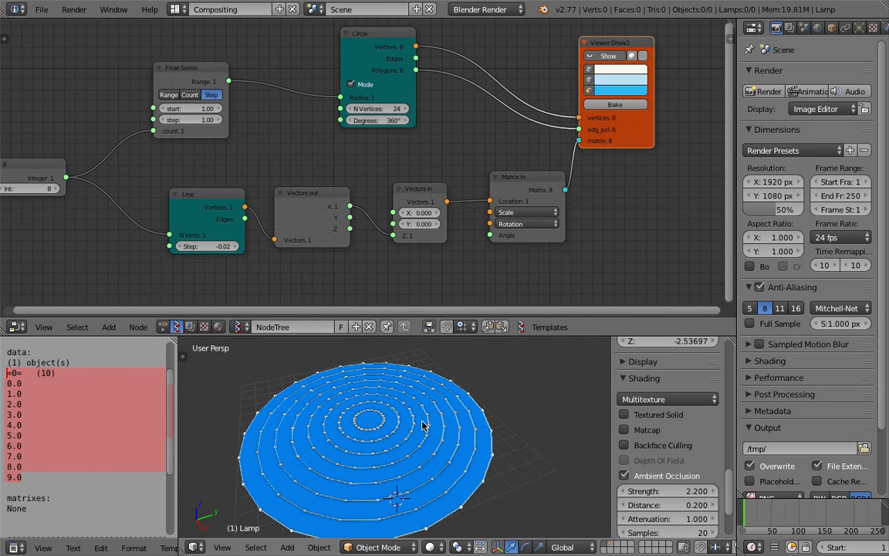
pyautogui.click(640, 477)
pyautogui.moveTo(364, 378); pyautogui.dragTo(399, 421, button='middle')
pyautogui.hotkey('ctrl', 's')
pyautogui.click(399, 421)
# Frame the whole node tree and arrange its nodes more compactly, with Float Series and Circle above the Line-to-Matrix in row.
pyautogui.moveTo(351, 392); pyautogui.dragTo(427, 407, button='middle')
pyautogui.scroll(-5, 344, 190)
pyautogui.moveTo(344, 190); pyautogui.dragTo(386, 220, button='middle')
pyautogui.scroll(3, 355, 186)
pyautogui.click(289, 120)
pyautogui.moveTo(290, 116); pyautogui.dragTo(314, 112)
pyautogui.moveTo(417, 98); pyautogui.dragTo(387, 95)
pyautogui.click(622, 100)
pyautogui.moveTo(550, 211); pyautogui.dragTo(520, 203)
pyautogui.moveTo(463, 225); pyautogui.dragTo(450, 209)
pyautogui.moveTo(365, 240); pyautogui.dragTo(365, 224)
pyautogui.moveTo(297, 230); pyautogui.dragTo(299, 215)
pyautogui.moveTo(137, 202); pyautogui.dragTo(149, 186)
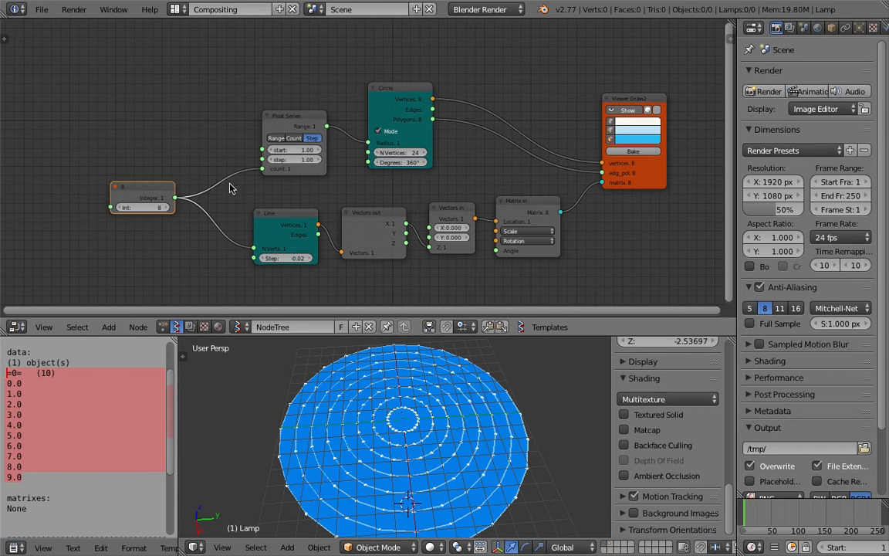
pyautogui.moveTo(290, 207); pyautogui.dragTo(292, 196)
pyautogui.moveTo(361, 213); pyautogui.dragTo(364, 206)
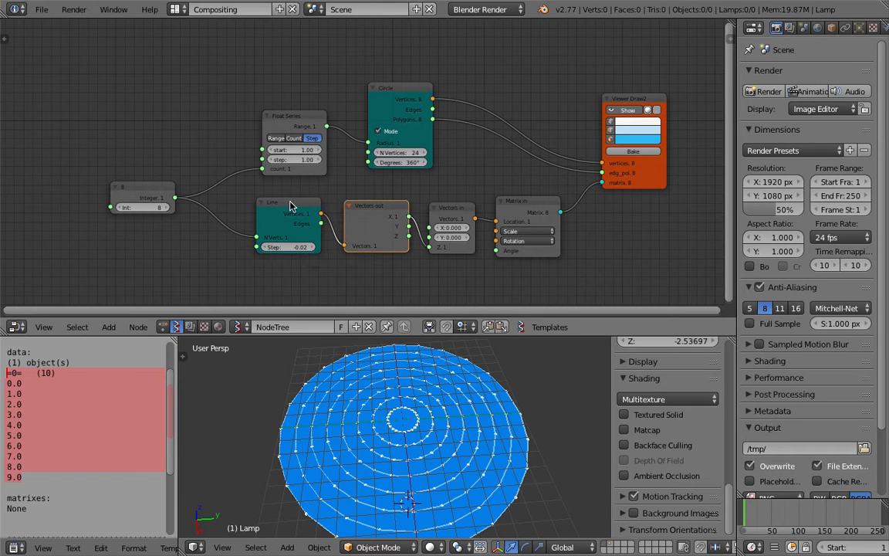
# Save the scene as a new version named SV_CircleInCircle_002.blend on the Desktop.
pyautogui.click(40, 9)
pyautogui.click(40, 9)
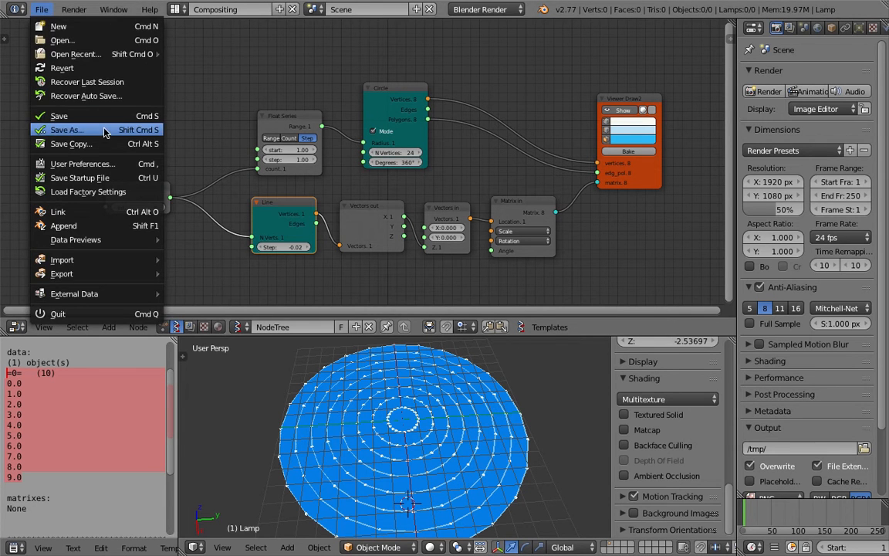
pyautogui.click(66, 129)
pyautogui.click(787, 62)
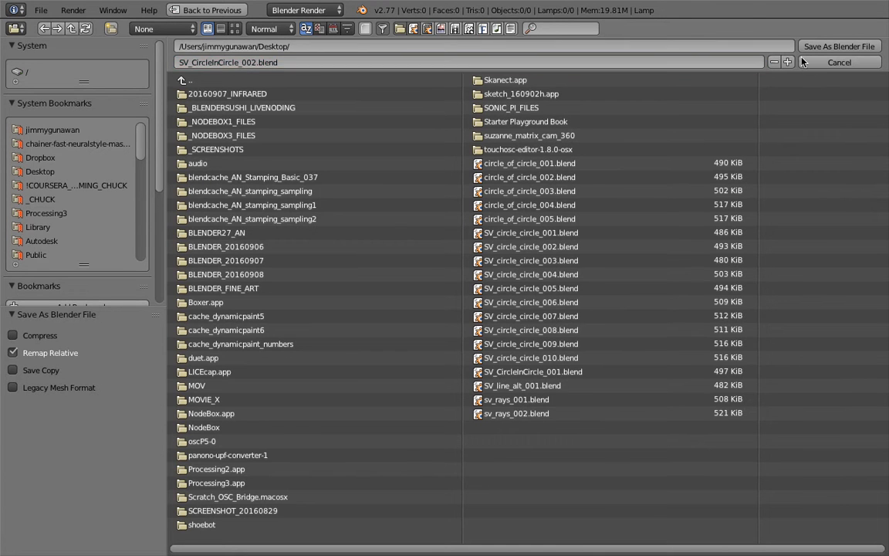
pyautogui.click(818, 46)
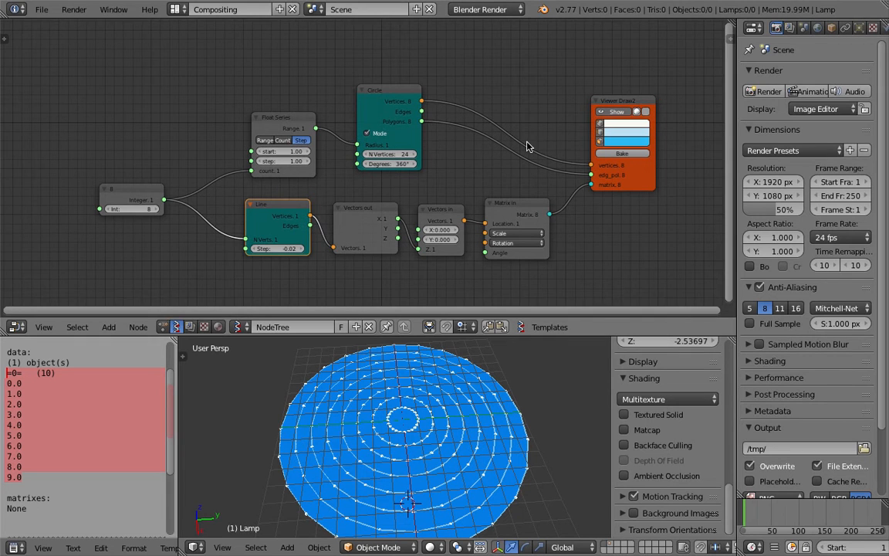
# Hide the 3D view's properties region and resize the surrounding editors so the 3D view and render properties get more room.
pyautogui.moveTo(630, 98); pyautogui.dragTo(636, 105)
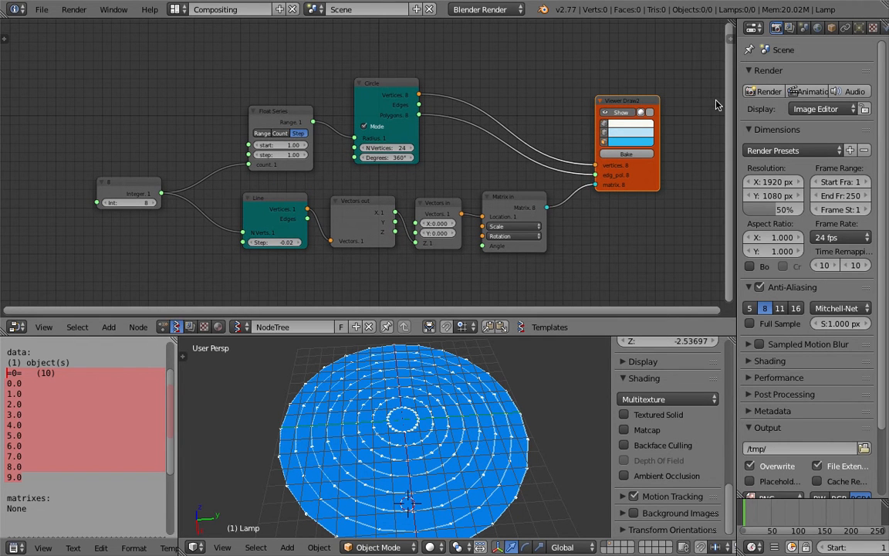
pyautogui.moveTo(737, 102); pyautogui.dragTo(701, 112)
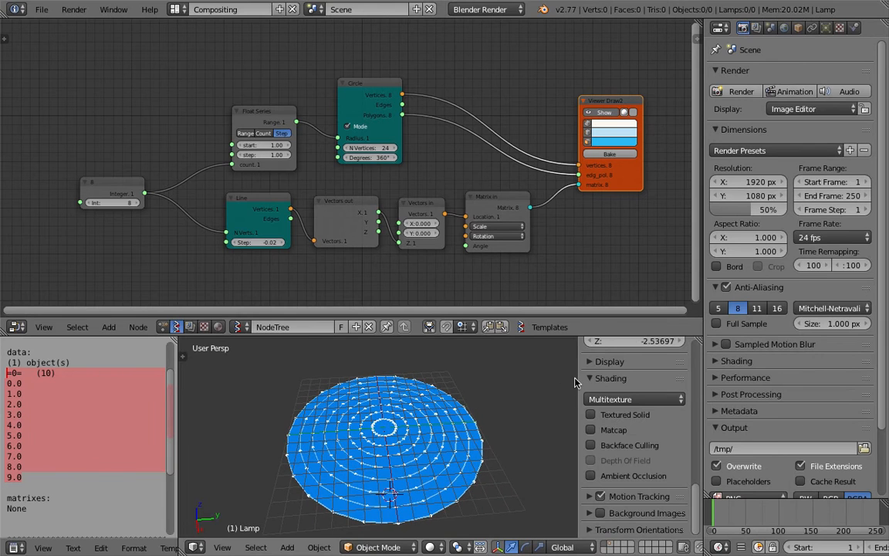
pyautogui.moveTo(577, 377); pyautogui.dragTo(712, 354)
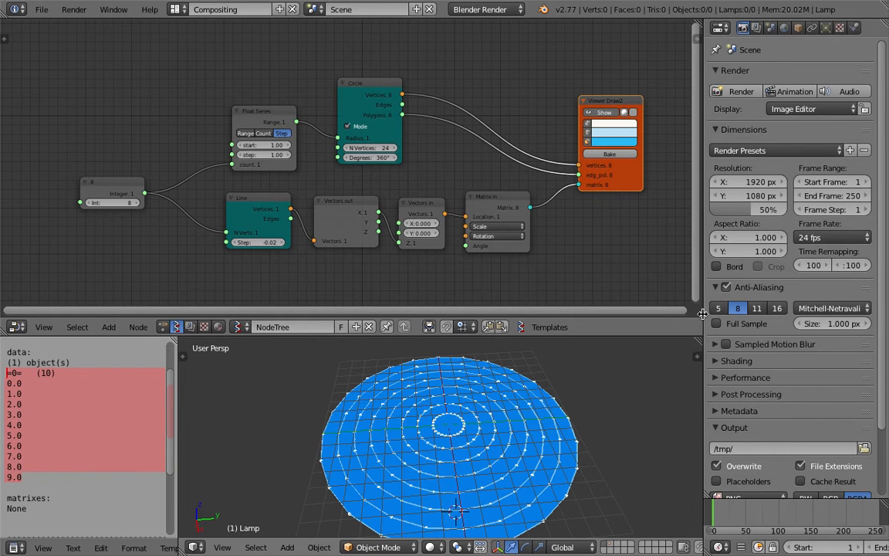
pyautogui.moveTo(703, 311); pyautogui.dragTo(776, 309)
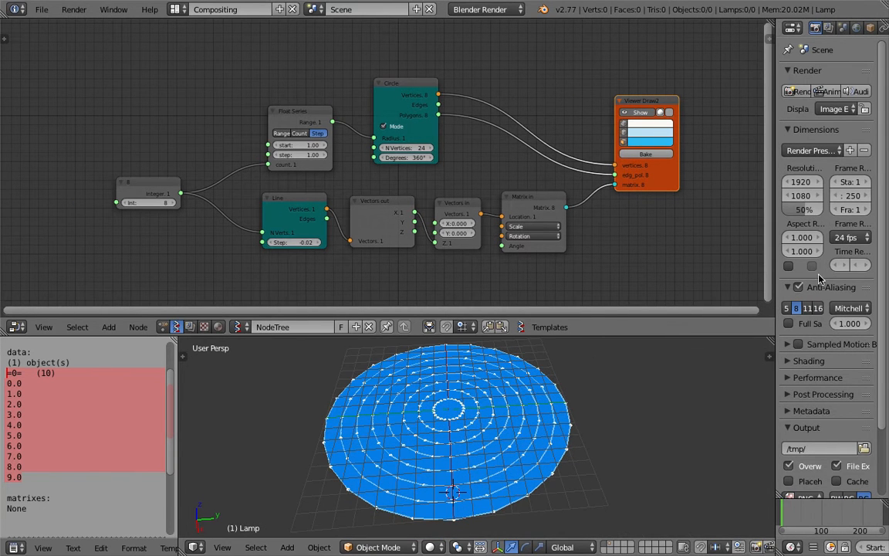
pyautogui.moveTo(775, 253); pyautogui.dragTo(716, 297)
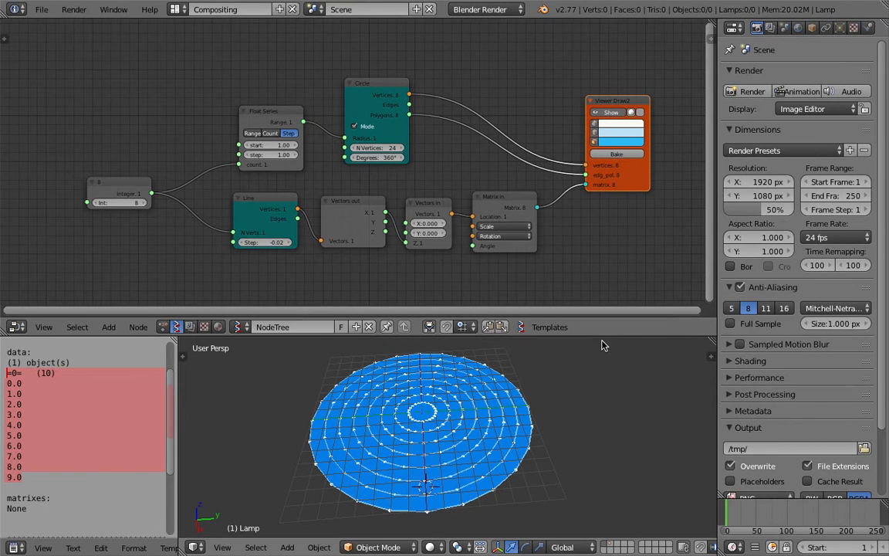
pyautogui.moveTo(545, 315); pyautogui.dragTo(591, 282)
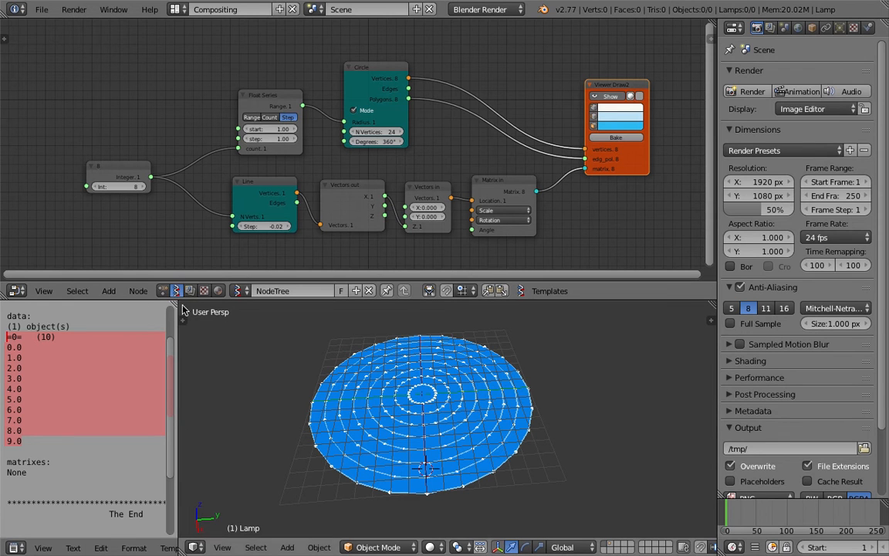
pyautogui.moveTo(178, 312); pyautogui.dragTo(144, 315)
# Tidy the Int, Vectors out, Vectors in and Matrix in nodes, collapsing Matrix in and expanding it again.
pyautogui.moveTo(218, 226); pyautogui.dragTo(243, 222, button='middle')
pyautogui.click(294, 175)
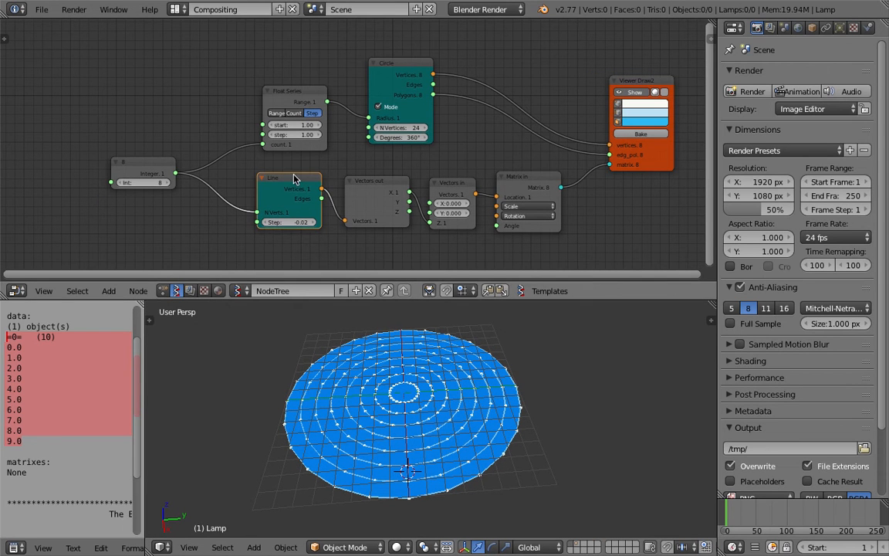
pyautogui.moveTo(178, 162); pyautogui.dragTo(180, 150)
pyautogui.moveTo(377, 184); pyautogui.dragTo(374, 191)
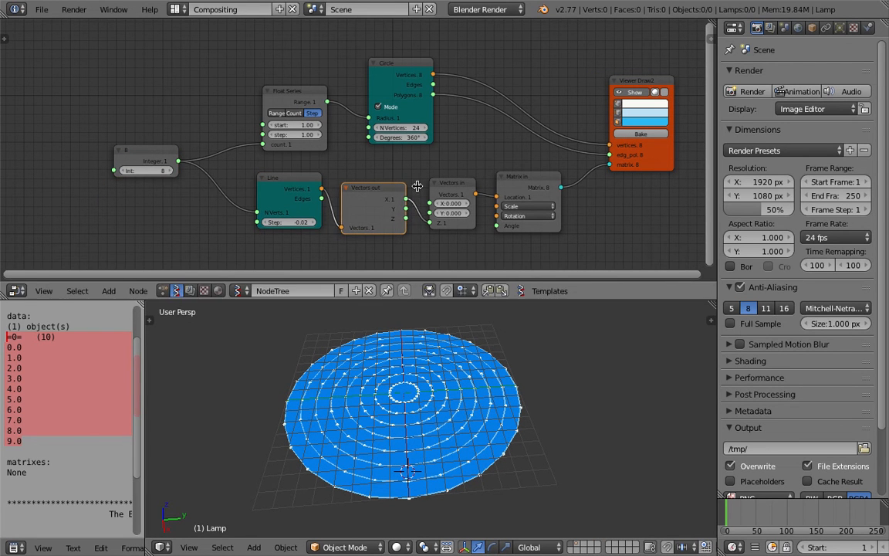
pyautogui.moveTo(445, 190); pyautogui.dragTo(453, 187)
pyautogui.click(514, 177)
pyautogui.press('h')
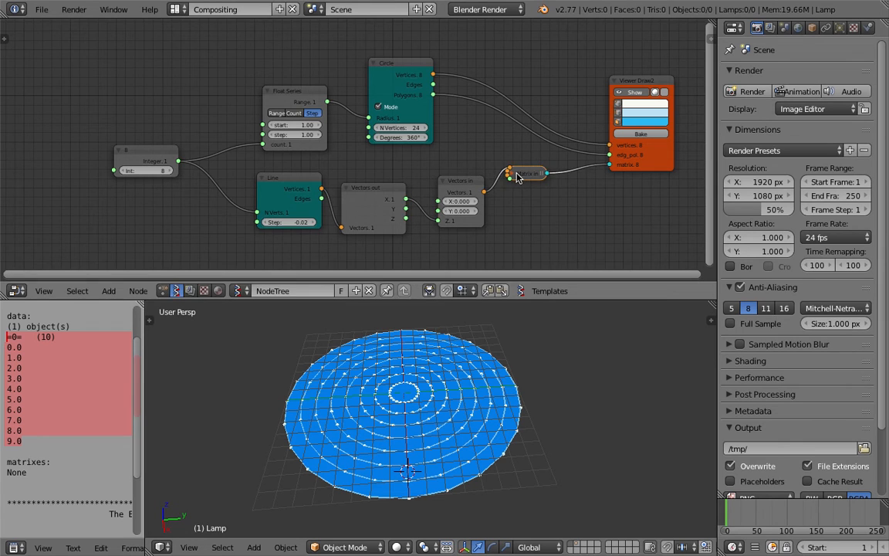
pyautogui.click(516, 173)
pyautogui.moveTo(536, 177); pyautogui.dragTo(540, 180)
# Space out the nodes horizontally, repositioning Circle, Float Series, Int, Line and Vectors out.
pyautogui.moveTo(528, 169); pyautogui.dragTo(470, 166, button='middle')
pyautogui.moveTo(584, 79); pyautogui.dragTo(598, 78)
pyautogui.moveTo(371, 61); pyautogui.dragTo(468, 73)
pyautogui.moveTo(250, 91); pyautogui.dragTo(287, 90)
pyautogui.press('Home')
pyautogui.moveTo(134, 165); pyautogui.dragTo(109, 156)
pyautogui.moveTo(287, 199); pyautogui.dragTo(279, 201)
pyautogui.moveTo(304, 91); pyautogui.dragTo(251, 93)
pyautogui.moveTo(366, 196); pyautogui.dragTo(360, 198)
pyautogui.moveTo(405, 141); pyautogui.dragTo(376, 140, button='middle')
pyautogui.moveTo(465, 82); pyautogui.dragTo(413, 84)
pyautogui.moveTo(453, 83); pyautogui.dragTo(413, 78, button='middle')
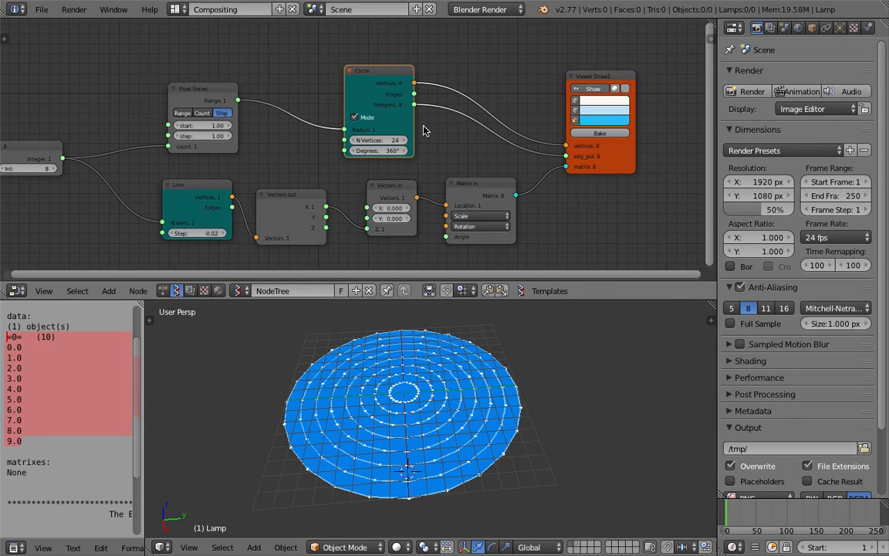
# Move the Viewer Draw2 node well away from Circle and Matrix in to make space for another node.
pyautogui.scroll(-2, 455, 437)
pyautogui.moveTo(440, 432); pyautogui.dragTo(432, 434, button='middle')
pyautogui.scroll(2, 432, 435)
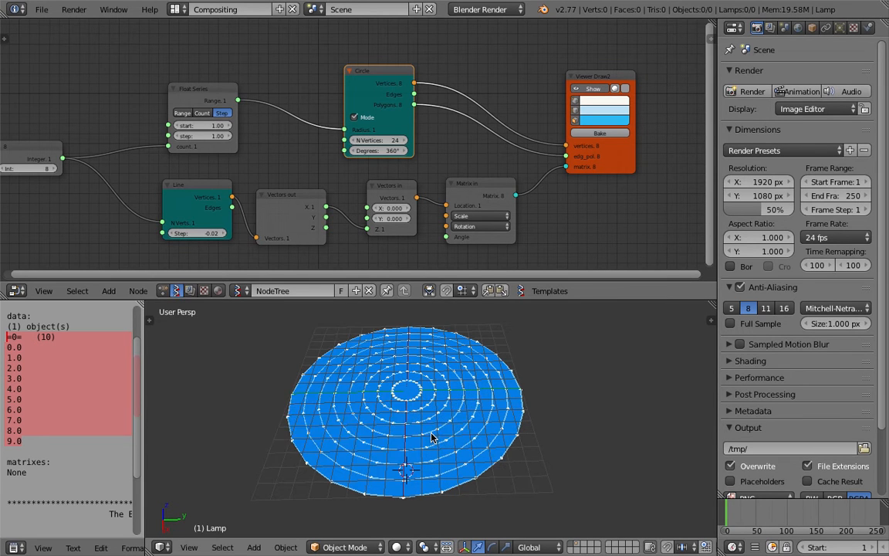
pyautogui.moveTo(601, 78); pyautogui.dragTo(598, 69)
pyautogui.press('g')
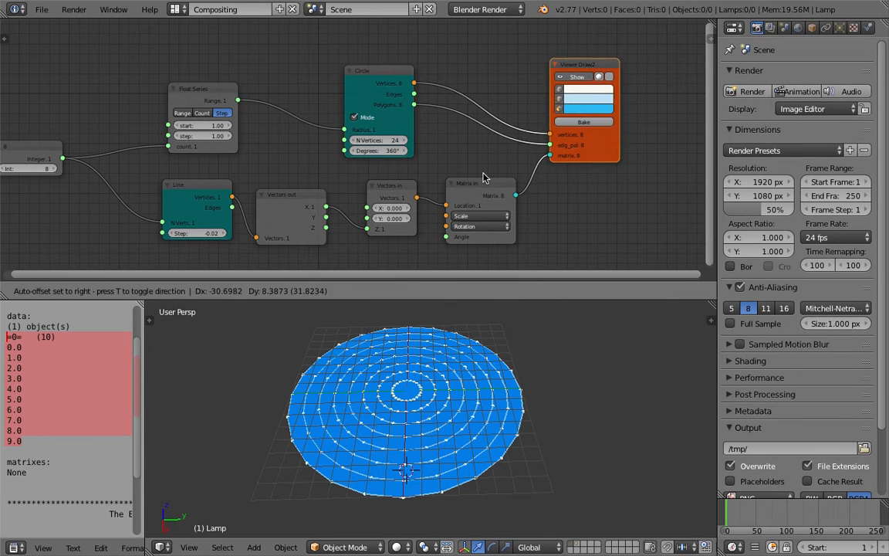
pyautogui.click(529, 183)
pyautogui.moveTo(618, 160); pyautogui.dragTo(631, 153)
pyautogui.moveTo(493, 188); pyautogui.dragTo(483, 183)
pyautogui.moveTo(554, 177); pyautogui.dragTo(450, 175, button='middle')
pyautogui.moveTo(545, 151); pyautogui.dragTo(587, 157)
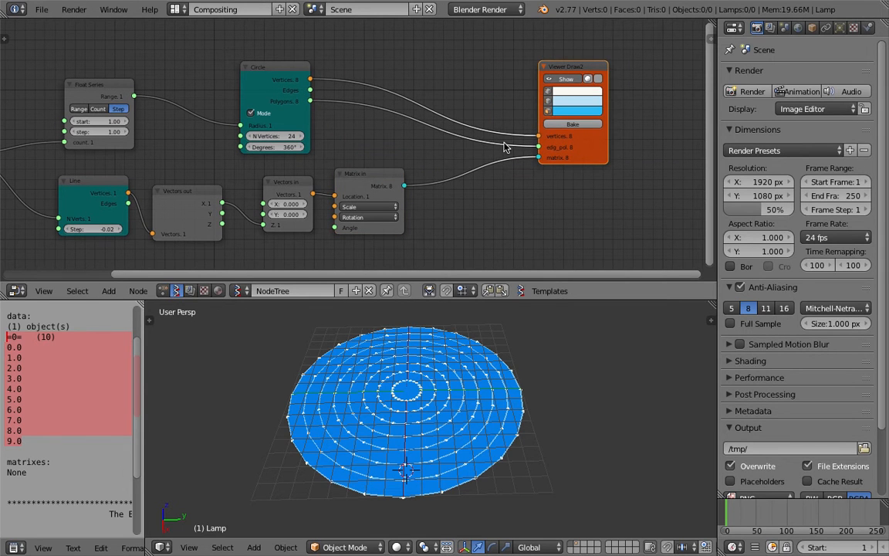
pyautogui.moveTo(571, 71); pyautogui.dragTo(603, 71)
pyautogui.moveTo(480, 87); pyautogui.dragTo(490, 92, button='middle')
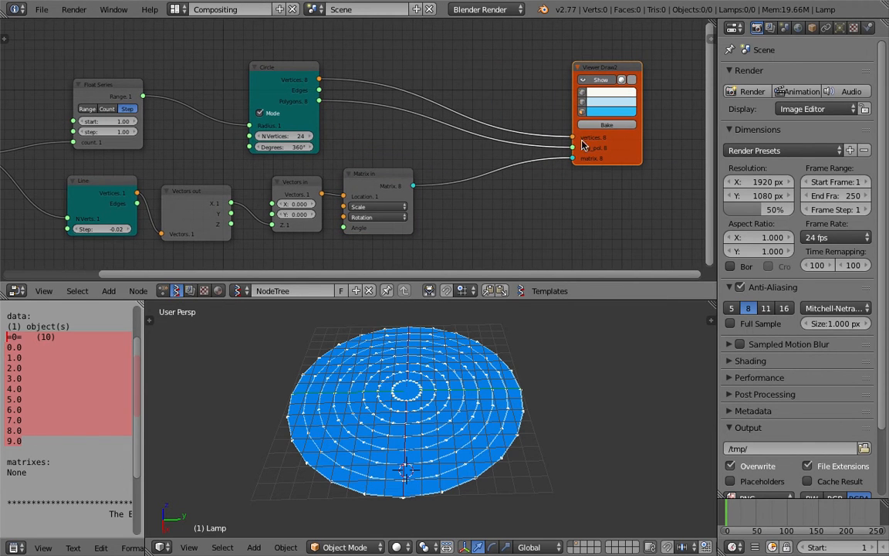
pyautogui.scroll(-1, 470, 178)
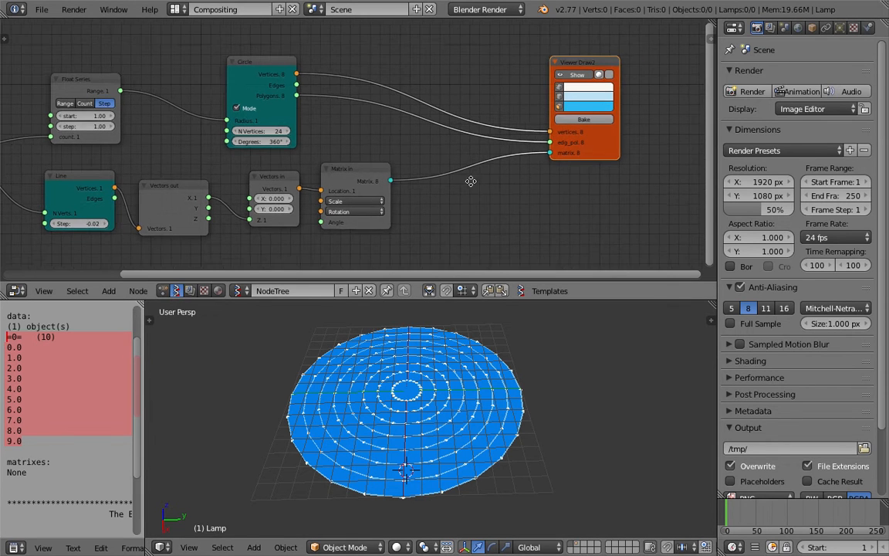
# Find the Apply matrix to mesh node by searching for "matr" and place it below Viewer Draw2.
pyautogui.hotkey('shift', 'a')
pyautogui.click(487, 203)
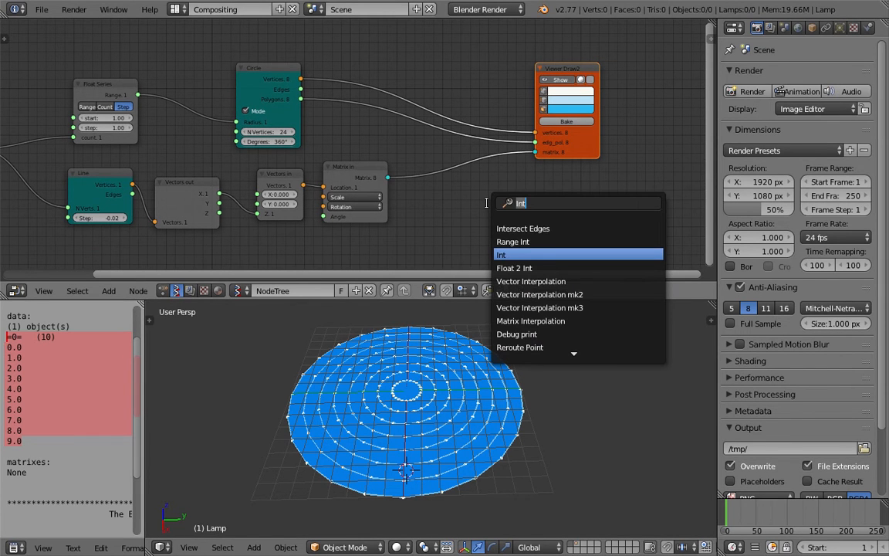
pyautogui.write('matr')
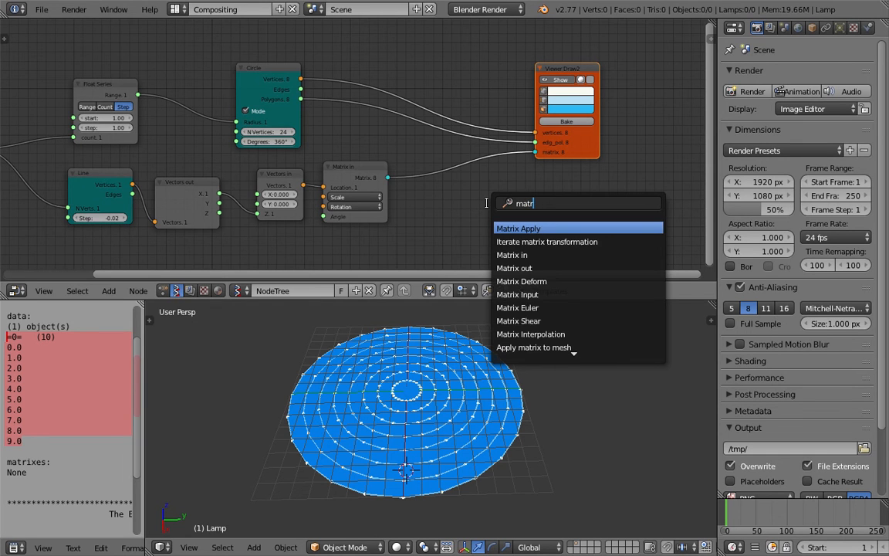
pyautogui.press('Down')
pyautogui.press('Down')
pyautogui.press('Down')
pyautogui.press('Down')
pyautogui.press('Down')
pyautogui.press('Down')
pyautogui.press('Down')
pyautogui.press('Down')
pyautogui.press('Down')
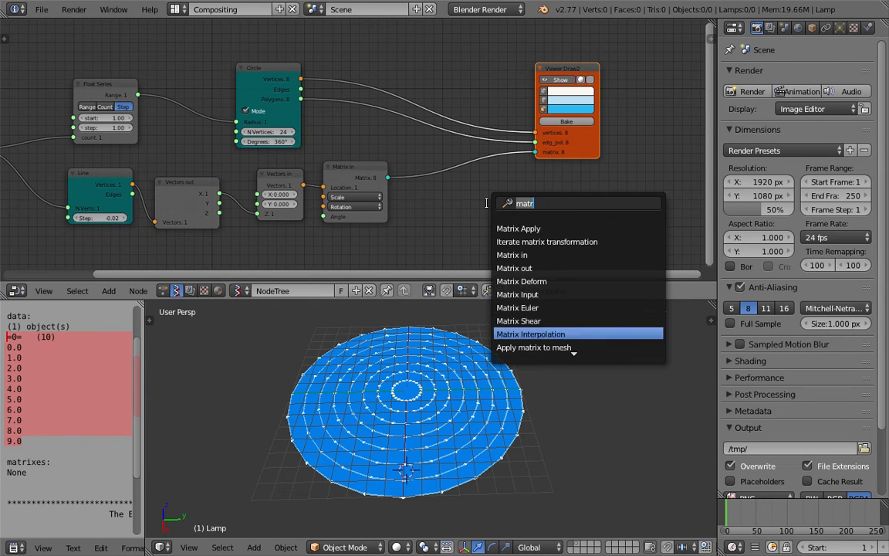
pyautogui.press('Return')
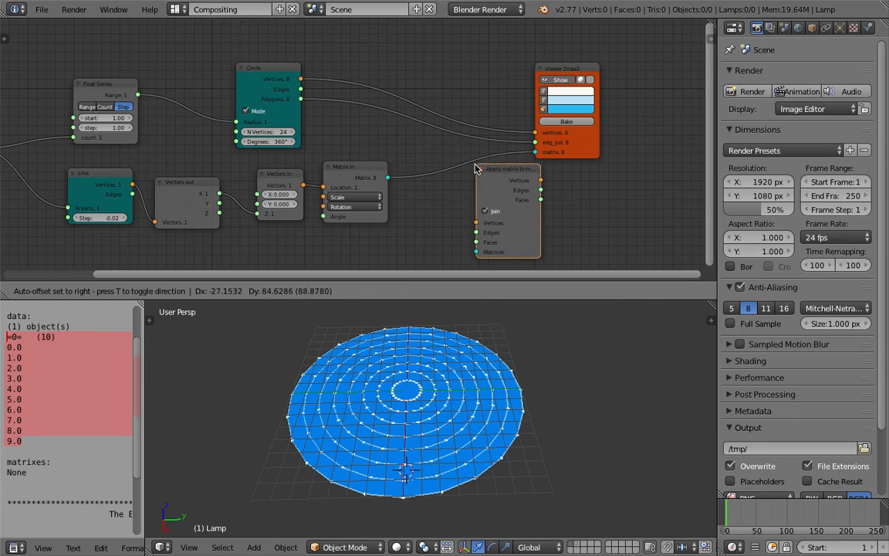
pyautogui.click(475, 170)
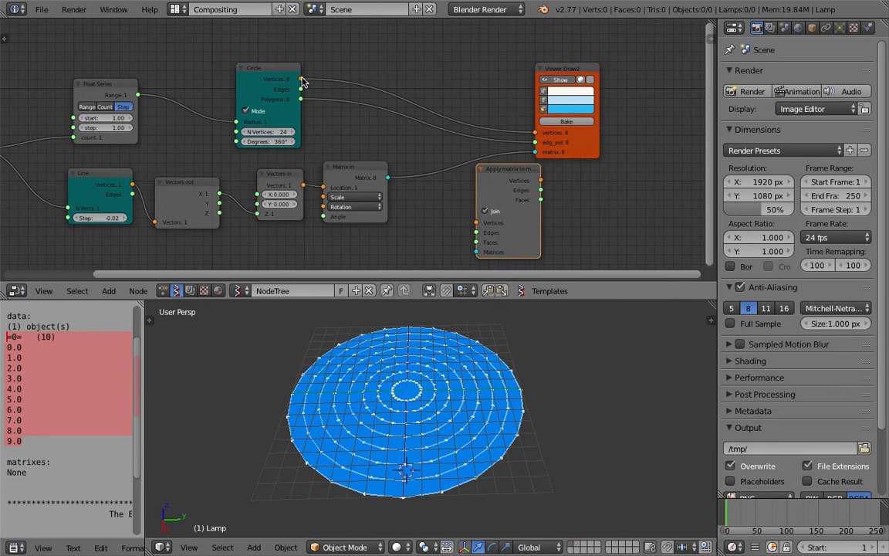
# Connect Circle's Vertices and Polygons and Matrix in's Matrix to the Vertices, Faces and Matrices inputs of Apply matrix to mesh.
pyautogui.moveTo(301, 80); pyautogui.dragTo(400, 150)
pyautogui.moveTo(477, 222); pyautogui.dragTo(476, 222)
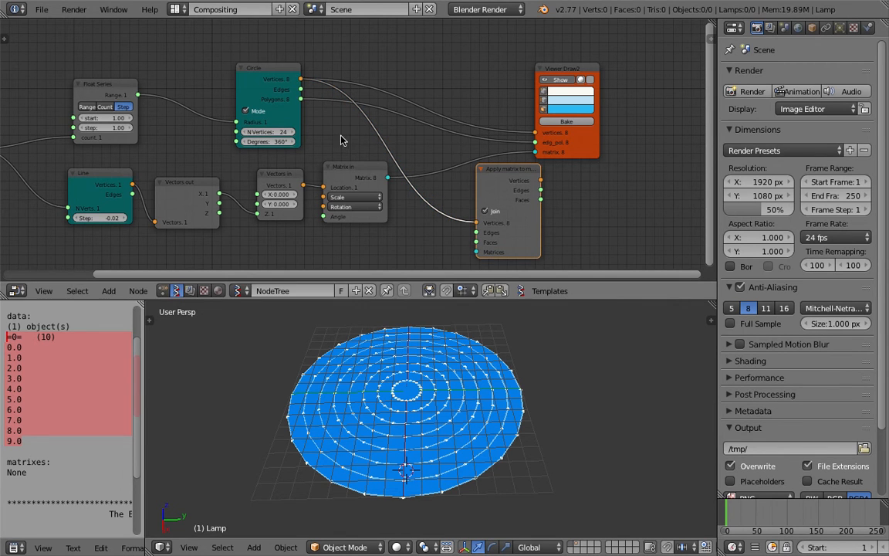
pyautogui.moveTo(301, 100); pyautogui.dragTo(476, 242)
pyautogui.moveTo(379, 178); pyautogui.dragTo(385, 203)
pyautogui.moveTo(474, 258); pyautogui.dragTo(476, 253)
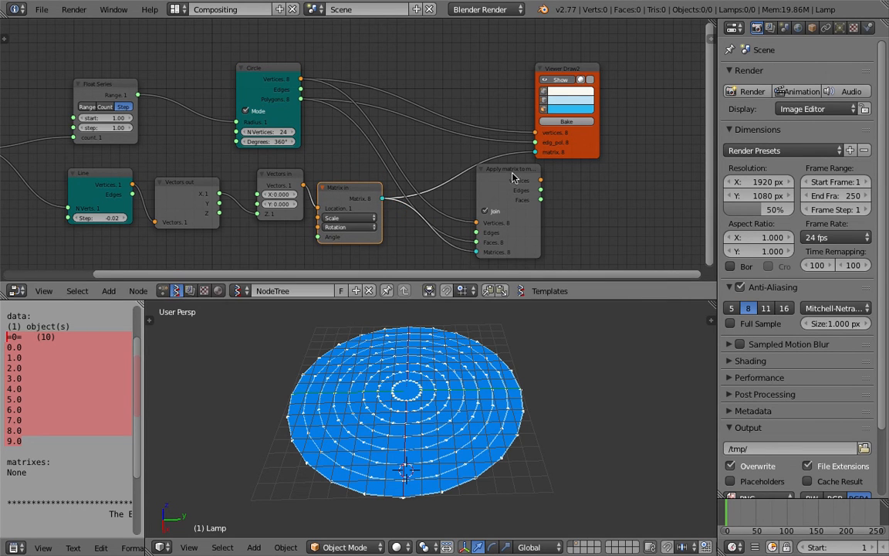
# Connect Apply matrix to mesh's Vertices and Faces outputs to Viewer Draw2, and disconnect the viewer's matrix input.
pyautogui.moveTo(519, 175); pyautogui.dragTo(501, 171)
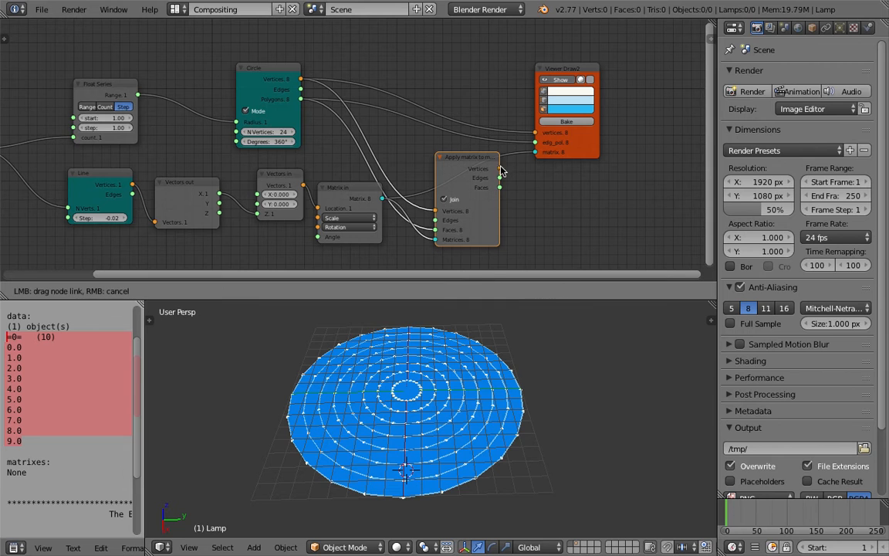
pyautogui.moveTo(531, 140); pyautogui.dragTo(533, 136)
pyautogui.moveTo(500, 187); pyautogui.dragTo(535, 142)
pyautogui.moveTo(470, 216); pyautogui.dragTo(474, 158)
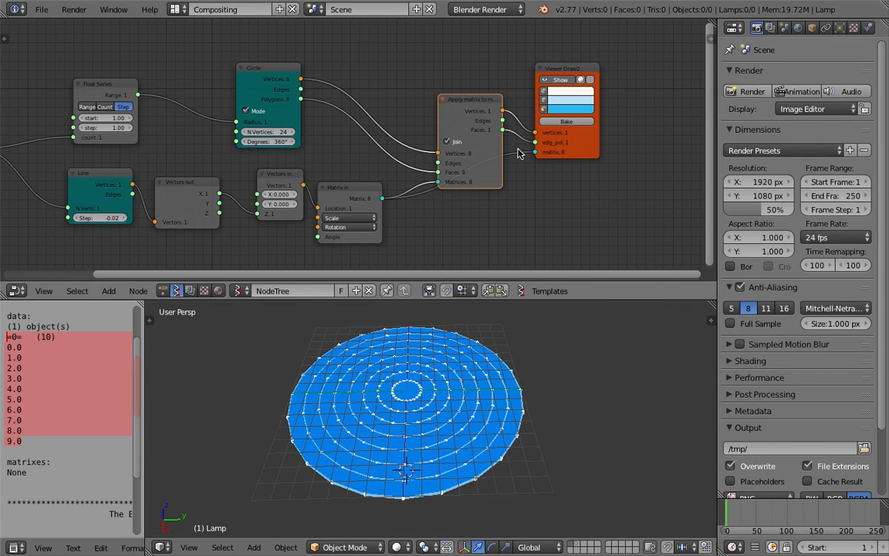
pyautogui.moveTo(569, 149); pyautogui.dragTo(580, 150)
# Adjust the positions of Apply matrix to mesh and Matrix in, and save the file.
pyautogui.moveTo(477, 109); pyautogui.dragTo(476, 97)
pyautogui.hotkey('ctrl', 's')
pyautogui.click(463, 102)
pyautogui.scroll(-2, 454, 133)
pyautogui.moveTo(433, 169); pyautogui.dragTo(468, 115, button='middle')
pyautogui.moveTo(379, 134); pyautogui.dragTo(394, 123)
pyautogui.scroll(-1, 394, 123)
pyautogui.hotkey('ctrl', 's')
pyautogui.click(392, 123)
pyautogui.scroll(2, 530, 133)
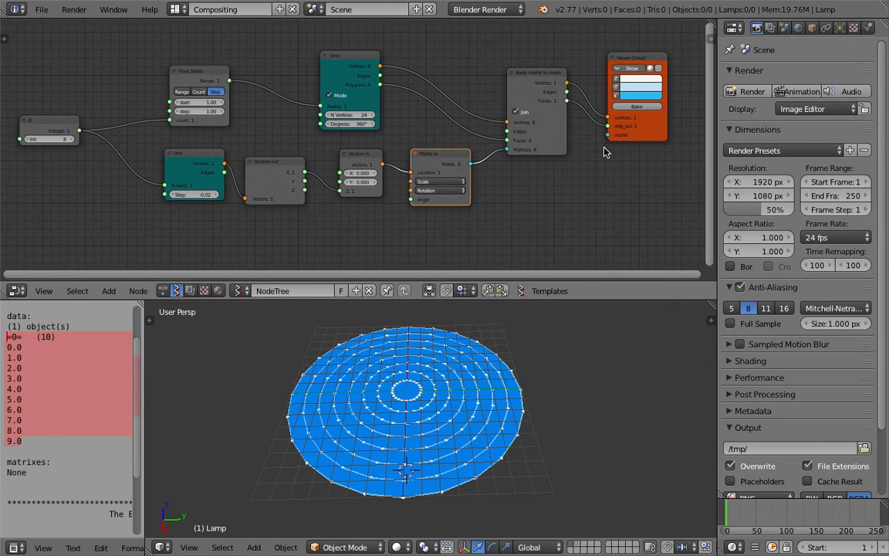
# Bake the Viewer Draw2 circles into a mesh object and move it clear of the preview.
pyautogui.click(632, 108)
pyautogui.press('g')
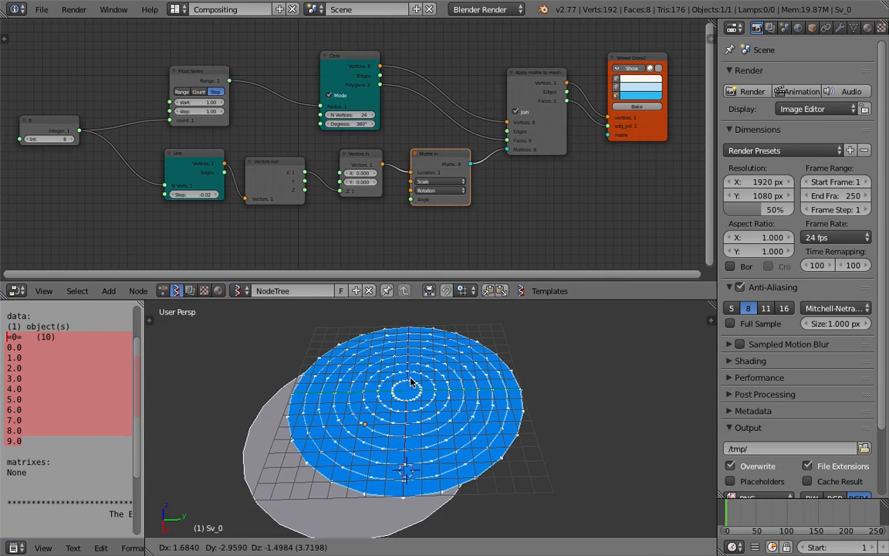
pyautogui.click(615, 361)
pyautogui.moveTo(614, 361); pyautogui.dragTo(514, 398, button='middle')
pyautogui.press('Tab')
pyautogui.press('Tab')
pyautogui.press('g')
pyautogui.click(541, 396)
# Switch the baked mesh in and out of Edit Mode and view it from another angle to inspect its geometry.
pyautogui.press('Tab')
pyautogui.press('Tab')
pyautogui.press('Tab')
pyautogui.press('Tab')
pyautogui.press('Tab')
pyautogui.press('Tab')
pyautogui.moveTo(538, 389); pyautogui.dragTo(409, 373, button='middle')
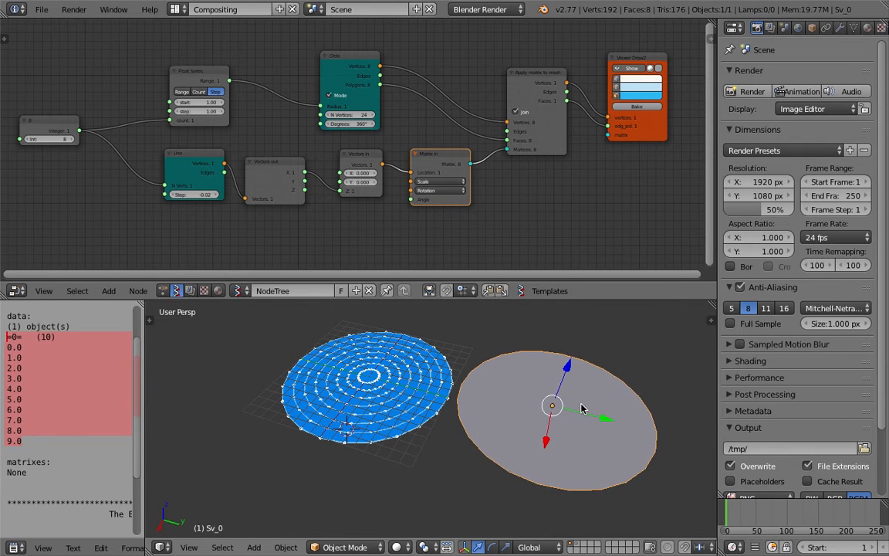
# Rotate the baked mesh freely, and delete it from the scene.
pyautogui.press('r')
pyautogui.press('r')
pyautogui.click(558, 440)
pyautogui.press('x')
pyautogui.click(564, 421)
# Save the file, and tidy the node tree by narrowing Apply matrix to mesh and shifting Matrix in slightly upward.
pyautogui.scroll(-1, 463, 390)
pyautogui.keyDown('shift'); pyautogui.moveTo(442, 381); pyautogui.dragTo(507, 392, button='middle'); pyautogui.keyUp('shift')
pyautogui.scroll(1, 487, 392)
pyautogui.hotkey('ctrl', 's')
pyautogui.click(484, 392)
pyautogui.moveTo(564, 137); pyautogui.dragTo(548, 116)
pyautogui.moveTo(445, 159)
pyautogui.mouseDown()
pyautogui.moveTo(436, 152)
pyautogui.moveTo(451, 149)
pyautogui.mouseUp()
pyautogui.moveTo(491, 185); pyautogui.dragTo(487, 164, button='middle')
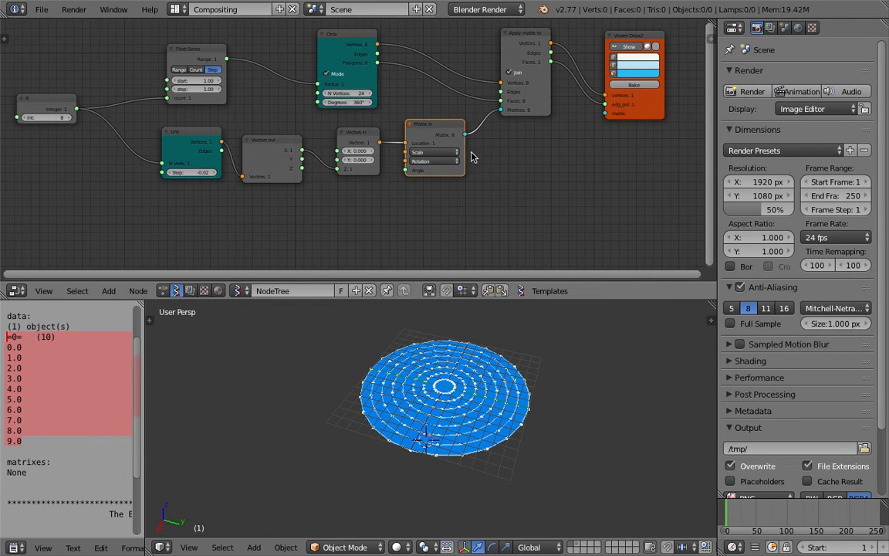
# Duplicate the Matrix in node below Apply matrix to mesh and connect the copy to Viewer Draw2's matrix input.
pyautogui.hotkey('shift', 'd')
pyautogui.click(558, 196)
pyautogui.moveTo(553, 192); pyautogui.dragTo(606, 113)
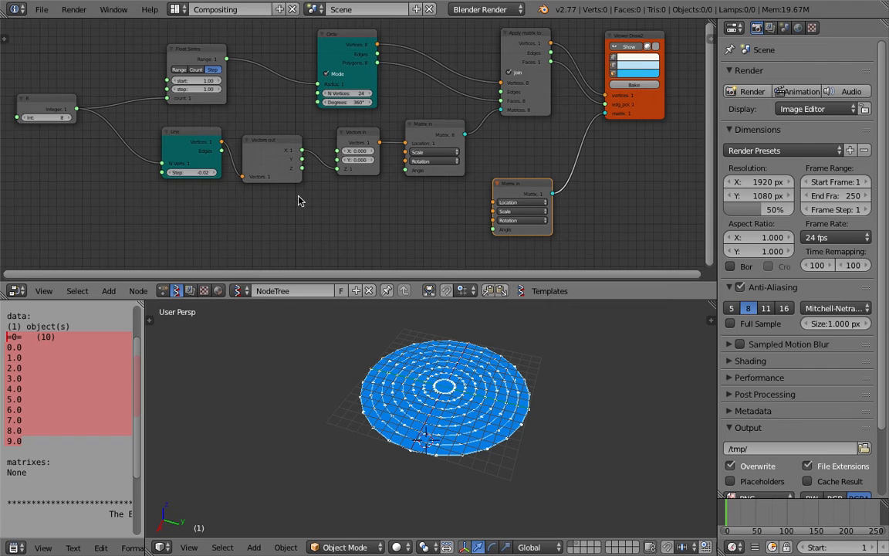
# Duplicate the Line node below the lower row and connect the copy's vertices to the second Matrix in node's location.
pyautogui.moveTo(284, 176); pyautogui.dragTo(286, 165, button='middle')
pyautogui.click(205, 125)
pyautogui.hotkey('shift', 'd')
pyautogui.click(367, 198)
pyautogui.scroll(2, 394, 209)
pyautogui.moveTo(390, 214); pyautogui.dragTo(520, 199)
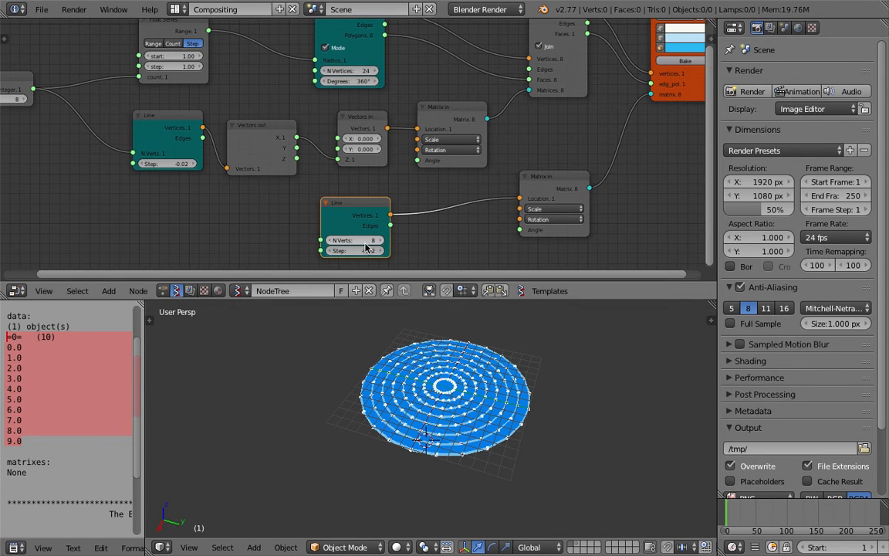
# Set the Line copy's step to 18.58 and its number of vertices to 6.
pyautogui.moveTo(353, 250); pyautogui.dragTo(459, 251)
pyautogui.moveTo(397, 386); pyautogui.dragTo(487, 411, button='middle')
pyautogui.scroll(-4, 487, 411)
pyautogui.moveTo(363, 240); pyautogui.dragTo(486, 251)
pyautogui.scroll(-2, 523, 390)
pyautogui.keyDown('shift'); pyautogui.moveTo(523, 389); pyautogui.dragTo(363, 432, button='middle'); pyautogui.keyUp('shift')
pyautogui.scroll(-1, 338, 419)
# Expand the 3D viewport over the text editor area, and move the Line copy closer to the second Matrix in node.
pyautogui.moveTo(142, 301); pyautogui.dragTo(77, 401)
pyautogui.scroll(2, 312, 375)
pyautogui.keyDown('shift'); pyautogui.moveTo(360, 384); pyautogui.dragTo(327, 399, button='middle'); pyautogui.keyUp('shift')
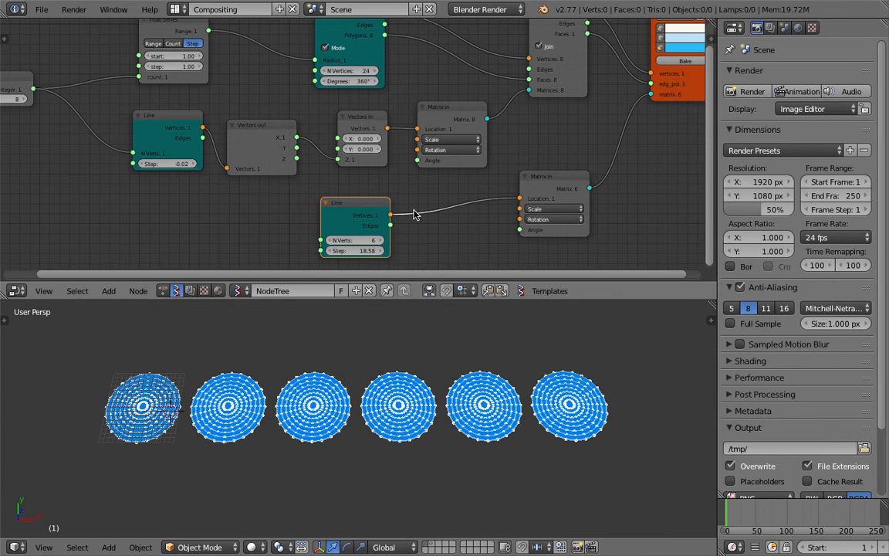
pyautogui.moveTo(411, 214); pyautogui.dragTo(407, 213, button='middle')
pyautogui.moveTo(361, 204); pyautogui.dragTo(431, 200)
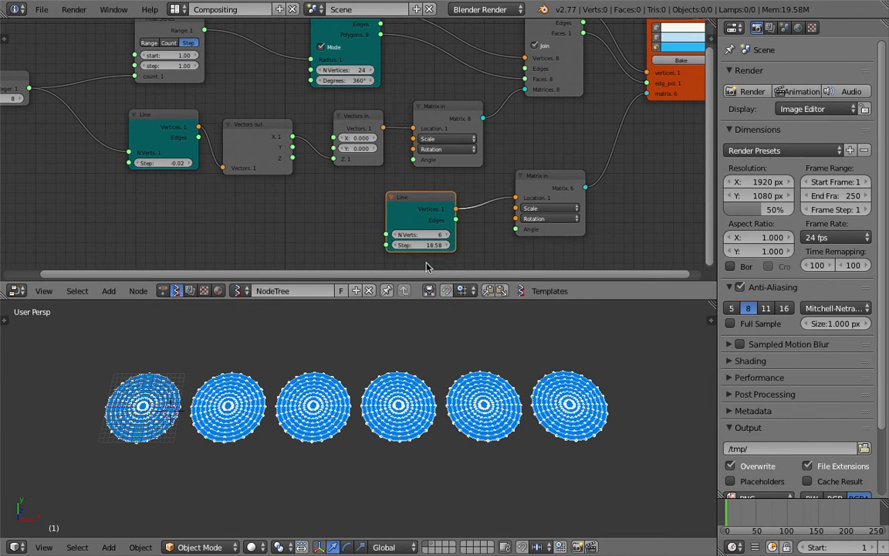
# Examine the row of circle patterns up close and from different angles, and review the whole node tree.
pyautogui.moveTo(178, 400); pyautogui.dragTo(173, 421, button='middle')
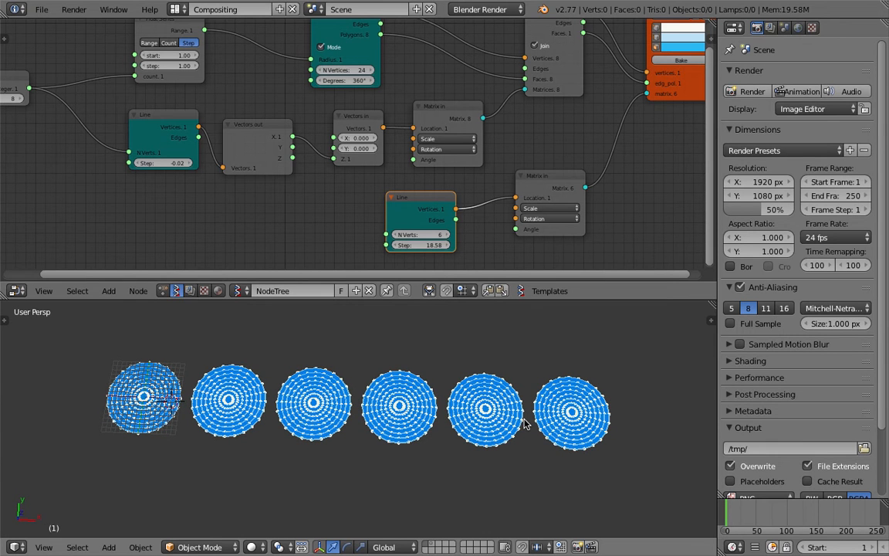
pyautogui.moveTo(336, 413)
pyautogui.mouseDown(button='middle')
pyautogui.moveTo(341, 373)
pyautogui.moveTo(345, 400)
pyautogui.mouseUp(button='middle')
pyautogui.scroll(6, 345, 401)
pyautogui.scroll(-1, 190, 165)
pyautogui.moveTo(29, 144); pyautogui.dragTo(69, 154, button='middle')
pyautogui.scroll(5, 220, 168)
pyautogui.scroll(-4, 192, 193)
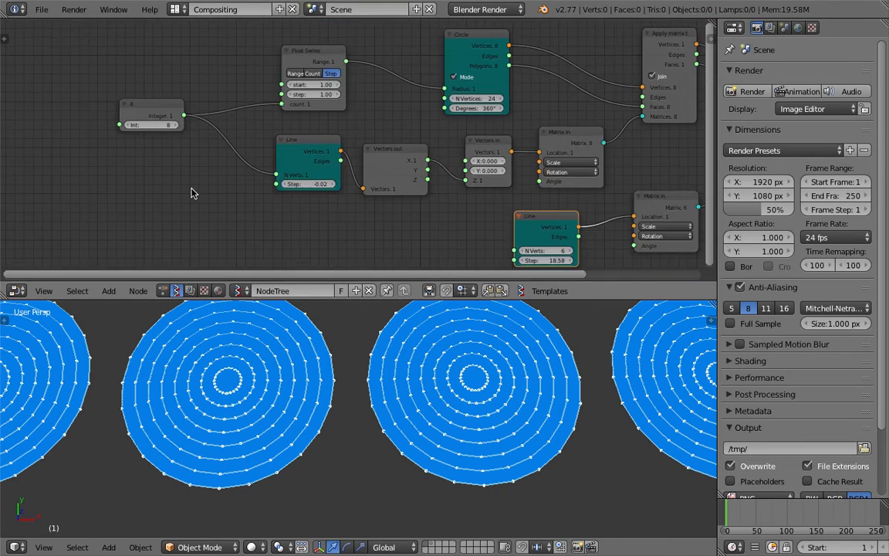
pyautogui.scroll(-2, 185, 192)
pyautogui.scroll(-4, 382, 363)
pyautogui.scroll(2, 421, 405)
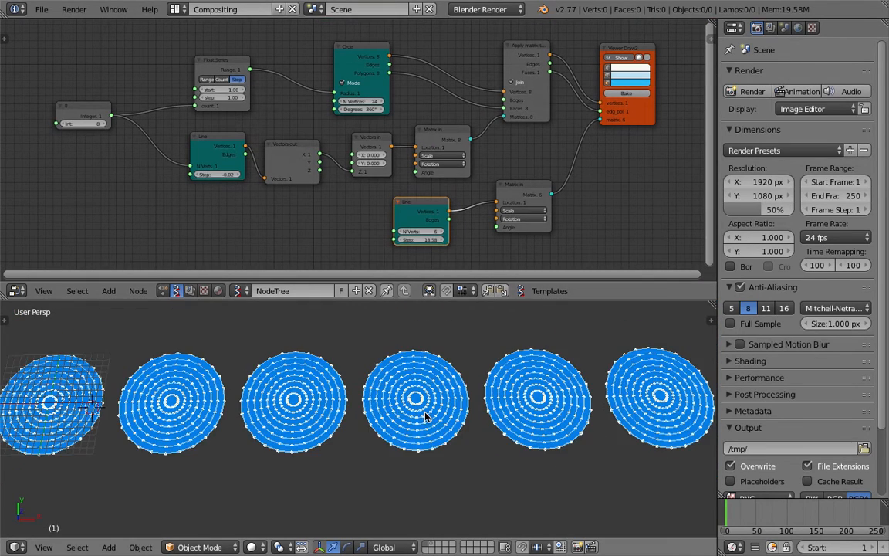
pyautogui.moveTo(392, 407); pyautogui.dragTo(437, 403, button='middle')
# Save the file, and delete the Line copy and the second Matrix in node from the tree.
pyautogui.hotkey('ctrl', 's')
pyautogui.click(429, 401)
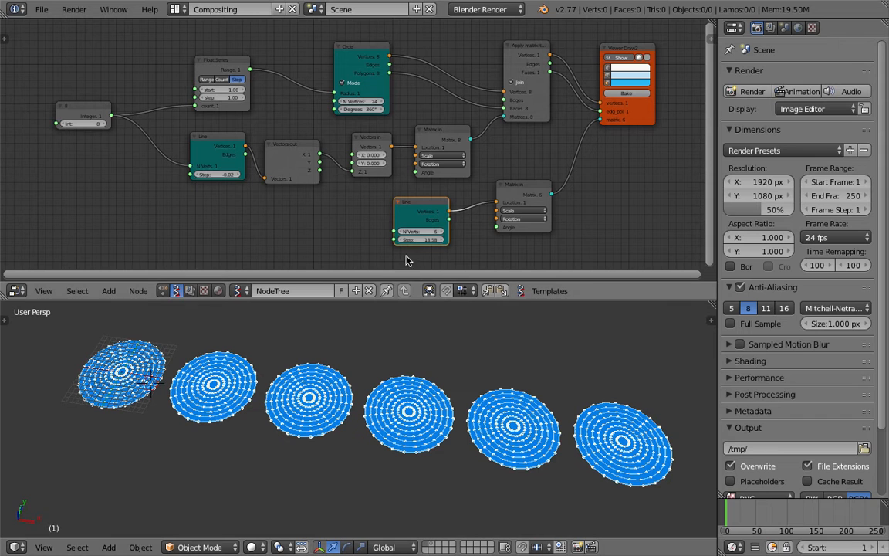
pyautogui.moveTo(526, 240); pyautogui.dragTo(496, 212, button='middle')
pyautogui.scroll(2, 496, 213)
pyautogui.moveTo(412, 184); pyautogui.dragTo(436, 182)
pyautogui.moveTo(508, 135); pyautogui.dragTo(496, 173, button='middle')
pyautogui.click(500, 197)
pyautogui.press('x')
pyautogui.click(434, 220)
pyautogui.press('x')
pyautogui.moveTo(467, 198); pyautogui.dragTo(520, 197, button='middle')
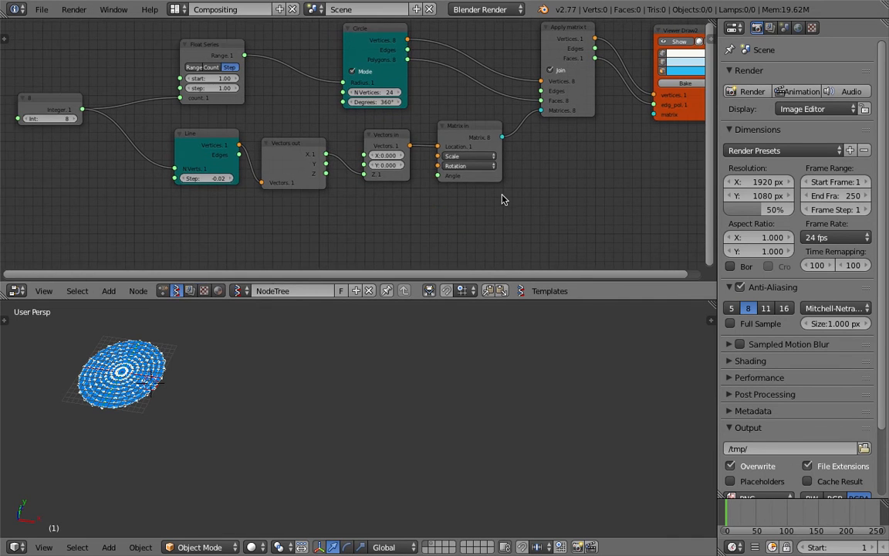
# Lower and realign the row from Line to Matrix in, and reposition the integer and Float Series nodes.
pyautogui.moveTo(485, 133); pyautogui.dragTo(448, 162, button='middle')
pyautogui.click(448, 157)
pyautogui.moveTo(447, 153); pyautogui.dragTo(446, 161)
pyautogui.moveTo(362, 168); pyautogui.dragTo(412, 179)
pyautogui.moveTo(276, 179); pyautogui.dragTo(300, 183)
pyautogui.moveTo(190, 166); pyautogui.dragTo(206, 174)
pyautogui.moveTo(191, 151); pyautogui.dragTo(221, 152, button='middle')
pyautogui.moveTo(57, 125); pyautogui.dragTo(74, 130)
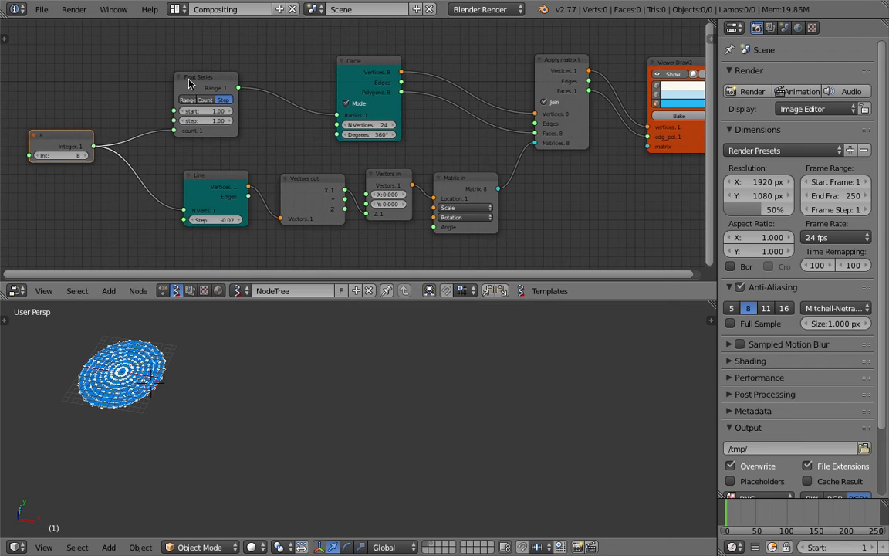
pyautogui.moveTo(178, 77); pyautogui.dragTo(199, 71)
pyautogui.scroll(-2, 244, 104)
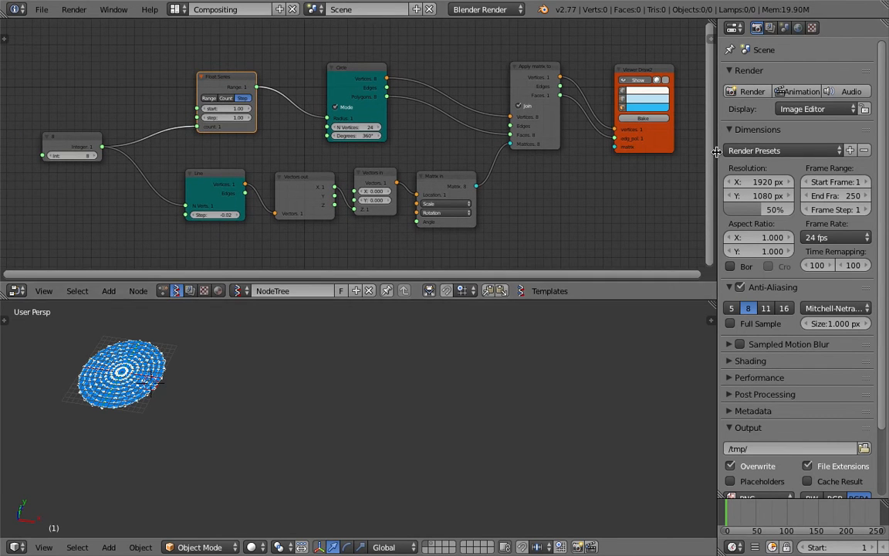
# Narrow the properties editor to widen the node editor, and lower the Apply matrix to mesh and Viewer Draw2 nodes slightly.
pyautogui.moveTo(718, 151); pyautogui.dragTo(749, 152)
pyautogui.moveTo(562, 76); pyautogui.dragTo(546, 91)
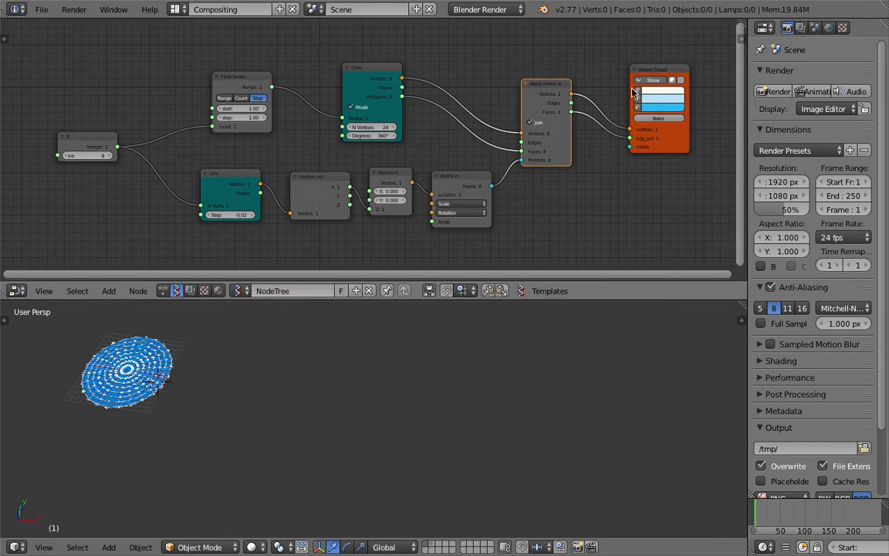
pyautogui.moveTo(650, 80); pyautogui.dragTo(649, 93)
# Tidy the layout by shifting the integer node left, the lower row up and Viewer Draw2 down, and save the file.
pyautogui.moveTo(104, 141); pyautogui.dragTo(93, 140)
pyautogui.moveTo(133, 137); pyautogui.dragTo(144, 137, button='middle')
pyautogui.moveTo(220, 171)
pyautogui.mouseDown()
pyautogui.moveTo(223, 159)
pyautogui.moveTo(215, 164)
pyautogui.mouseUp()
pyautogui.moveTo(308, 174); pyautogui.dragTo(299, 165)
pyautogui.moveTo(396, 175); pyautogui.dragTo(388, 168)
pyautogui.moveTo(446, 172); pyautogui.dragTo(436, 163)
pyautogui.moveTo(671, 170); pyautogui.dragTo(662, 187)
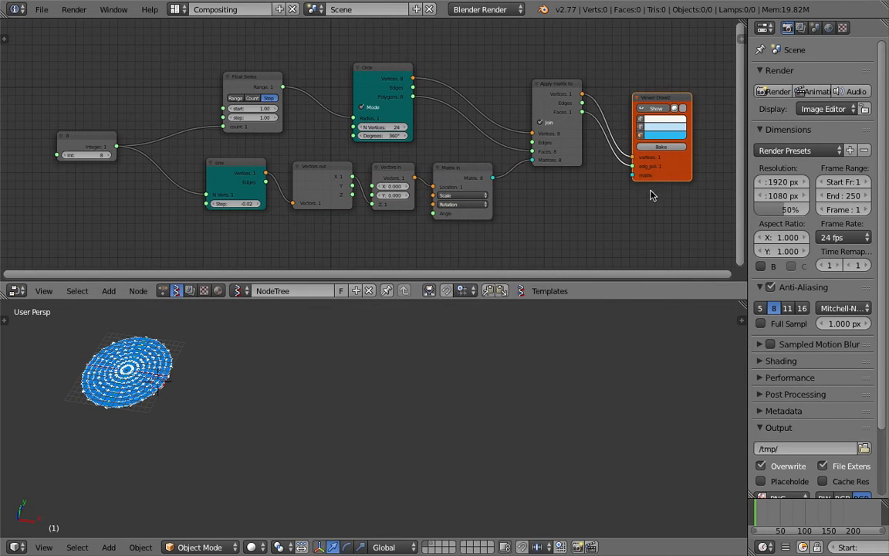
pyautogui.moveTo(601, 192); pyautogui.dragTo(607, 191, button='middle')
pyautogui.hotkey('ctrl', 's')
pyautogui.click(598, 193)
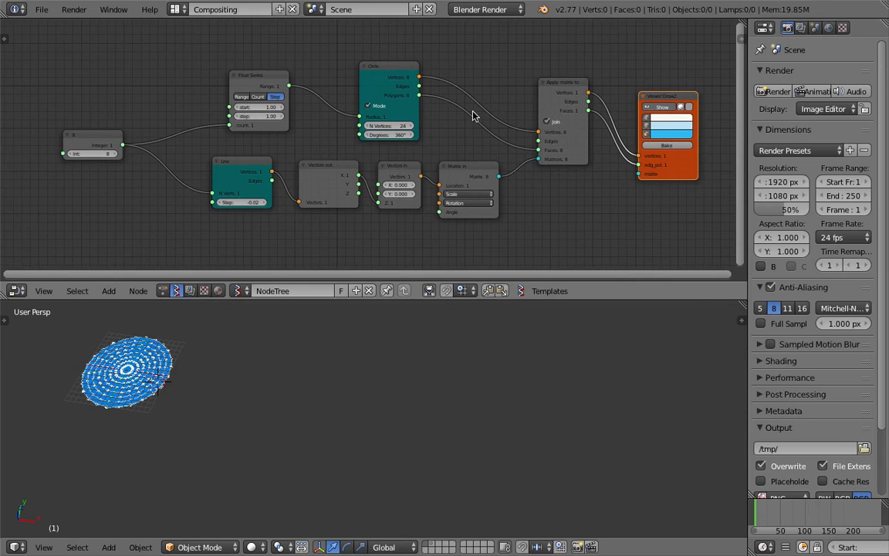
# Move the Circle node slightly left within the upper row and save the file.
pyautogui.press('b')
pyautogui.moveTo(175, 46); pyautogui.dragTo(586, 238)
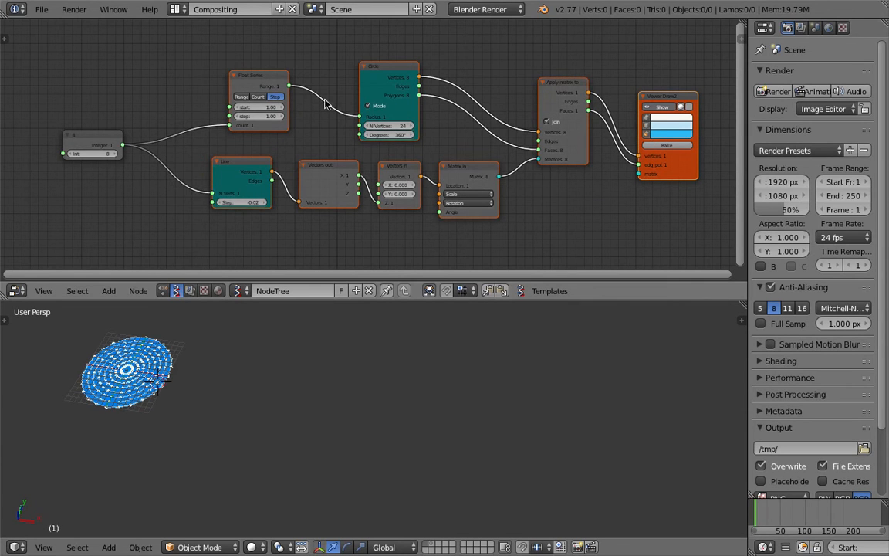
pyautogui.press('Home')
pyautogui.moveTo(360, 67); pyautogui.dragTo(343, 65)
pyautogui.hotkey('ctrl', 's')
pyautogui.click(360, 64)
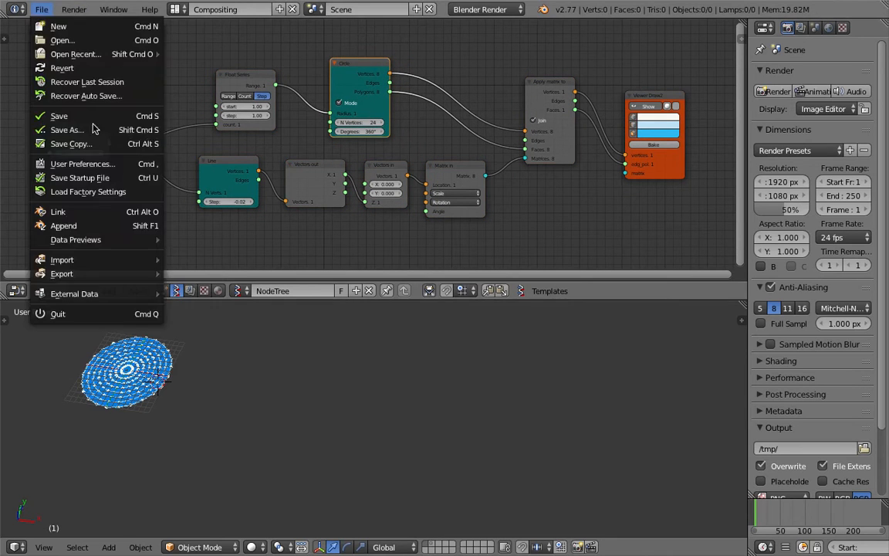
# Save the project as a new incremental version named SV_CircleInCircle_003.blend.
pyautogui.click(43, 10)
pyautogui.click(58, 130)
pyautogui.click(787, 62)
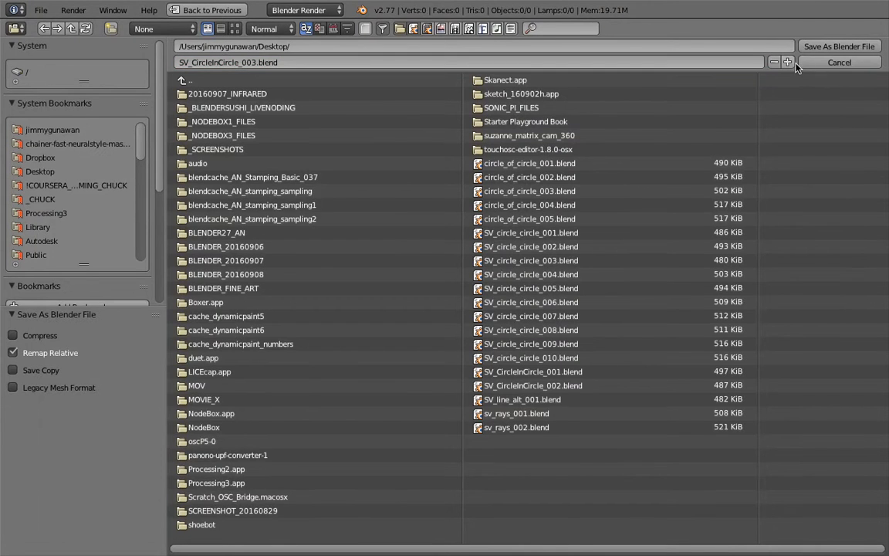
pyautogui.click(837, 46)
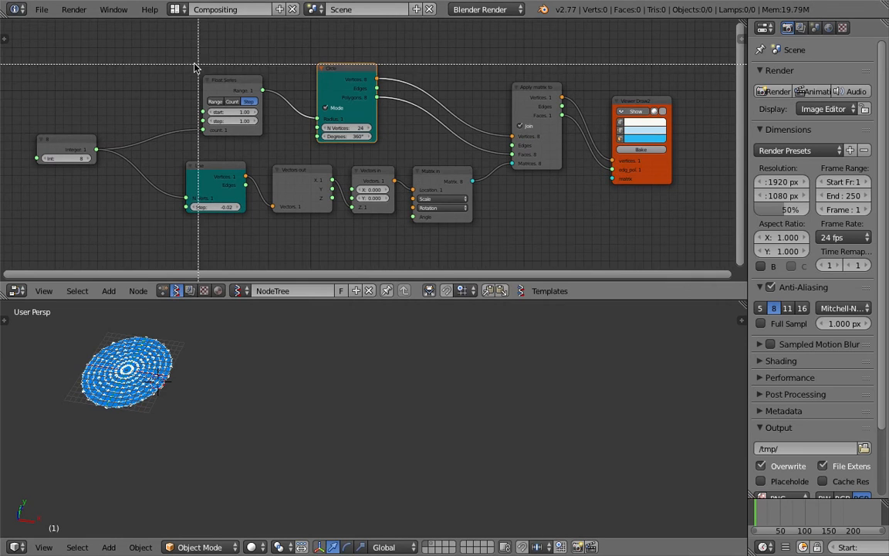
# Group all nodes between the integer node and Viewer Draw2 into a Sverchok monad.
pyautogui.moveTo(136, 43); pyautogui.dragTo(572, 251)
pyautogui.moveTo(547, 236); pyautogui.dragTo(536, 212, button='middle')
pyautogui.scroll(1, 565, 221)
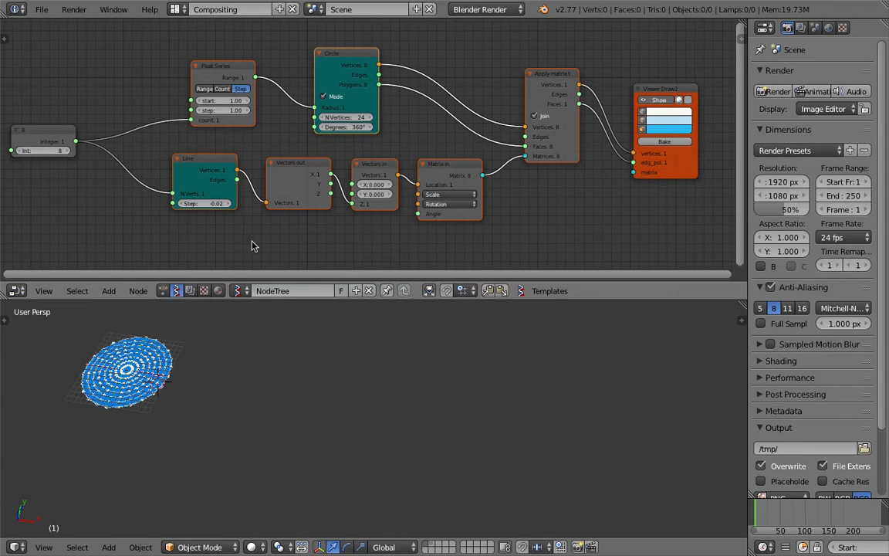
pyautogui.hotkey('ctrl', 'g')
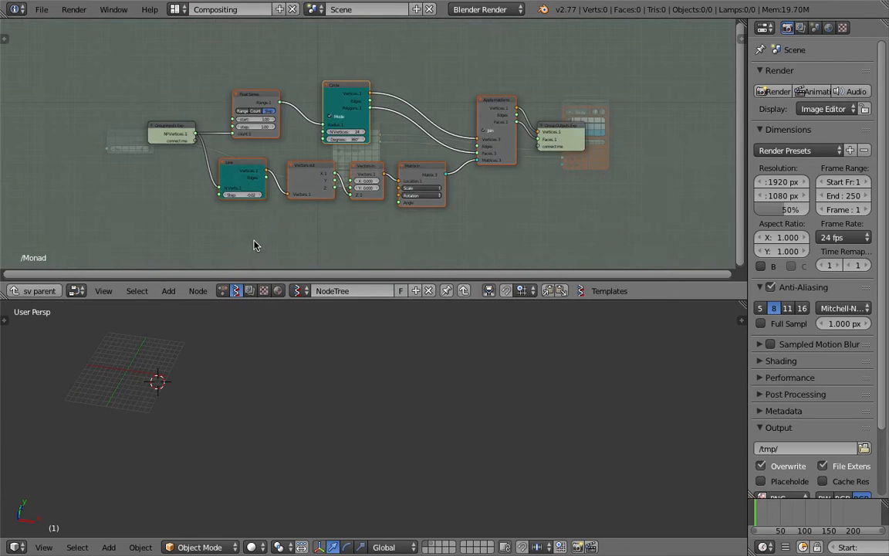
# Reposition the Group Outputs Exp node beside Apply matrix to mesh inside the monad.
pyautogui.moveTo(598, 120); pyautogui.dragTo(613, 101)
pyautogui.scroll(2, 621, 102)
pyautogui.moveTo(623, 104); pyautogui.dragTo(597, 105, button='middle')
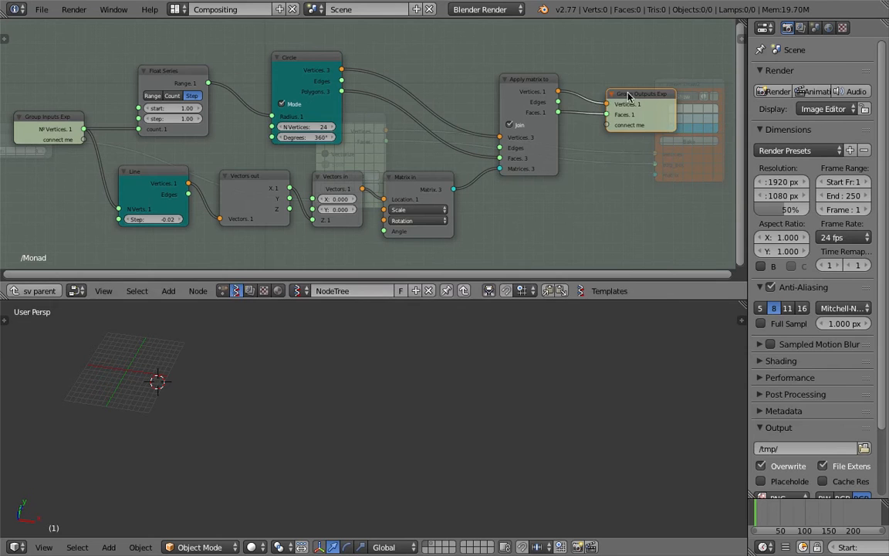
pyautogui.moveTo(630, 96); pyautogui.dragTo(616, 93)
pyautogui.moveTo(155, 145); pyautogui.dragTo(270, 130, button='middle')
# Shift Group Inputs Exp and Line left inside the monad, and align Apply matrix to mesh with Group Outputs Exp.
pyautogui.moveTo(167, 108); pyautogui.dragTo(145, 107)
pyautogui.moveTo(171, 95); pyautogui.dragTo(125, 113, button='middle')
pyautogui.moveTo(203, 171); pyautogui.dragTo(197, 167)
pyautogui.moveTo(104, 122); pyautogui.dragTo(83, 127, button='middle')
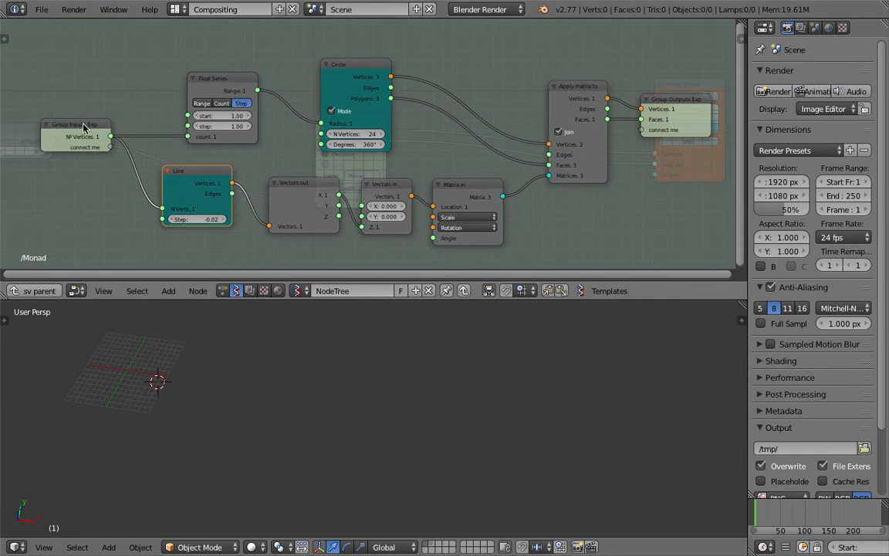
pyautogui.moveTo(122, 144); pyautogui.dragTo(110, 140)
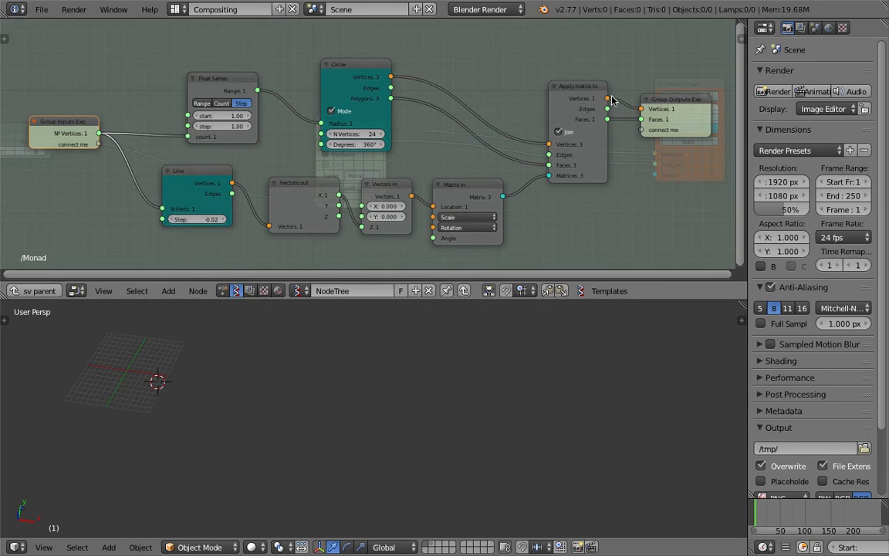
pyautogui.moveTo(598, 97)
pyautogui.mouseDown()
pyautogui.moveTo(580, 83)
pyautogui.moveTo(586, 86)
pyautogui.mouseUp()
pyautogui.moveTo(667, 101); pyautogui.dragTo(670, 107)
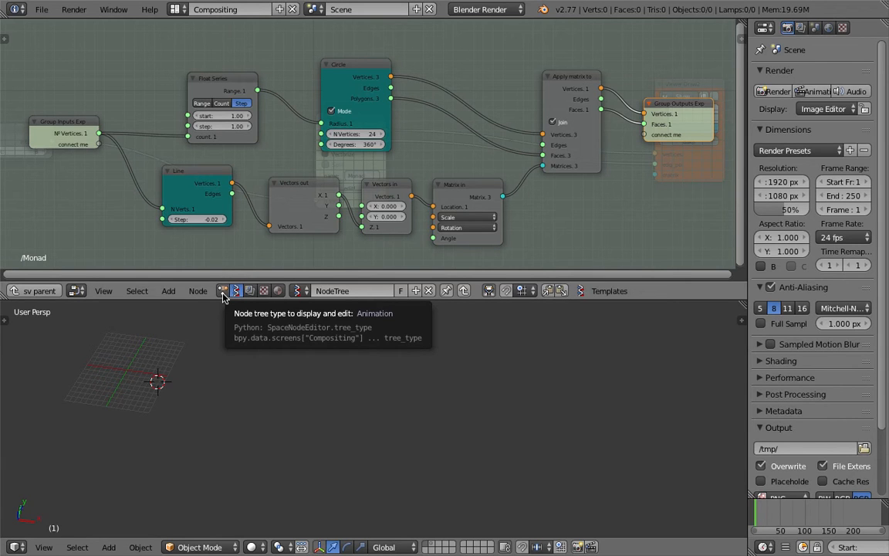
# Expose Float Series' start and step as monad inputs by connecting them to Group Inputs Exp, and save the file.
pyautogui.moveTo(219, 207); pyautogui.dragTo(247, 207, button='middle')
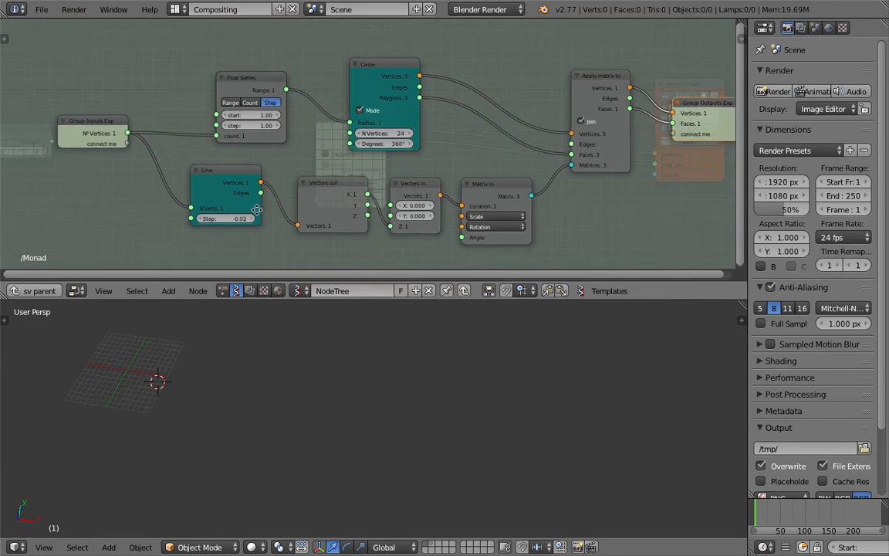
pyautogui.scroll(1, 247, 207)
pyautogui.moveTo(163, 152); pyautogui.dragTo(192, 152, button='middle')
pyautogui.moveTo(121, 121); pyautogui.dragTo(100, 122)
pyautogui.moveTo(121, 122); pyautogui.dragTo(164, 131, button='middle')
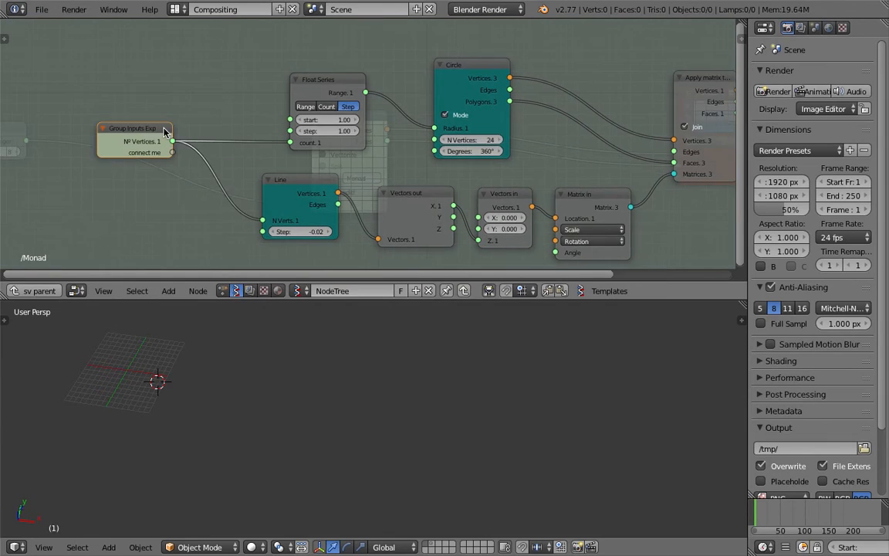
pyautogui.scroll(1, 265, 120)
pyautogui.moveTo(284, 118); pyautogui.dragTo(156, 153)
pyautogui.moveTo(283, 142); pyautogui.dragTo(156, 165)
pyautogui.moveTo(261, 170); pyautogui.dragTo(194, 145, button='middle')
pyautogui.scroll(-1, 236, 152)
pyautogui.hotkey('ctrl', 's')
pyautogui.click(194, 147)
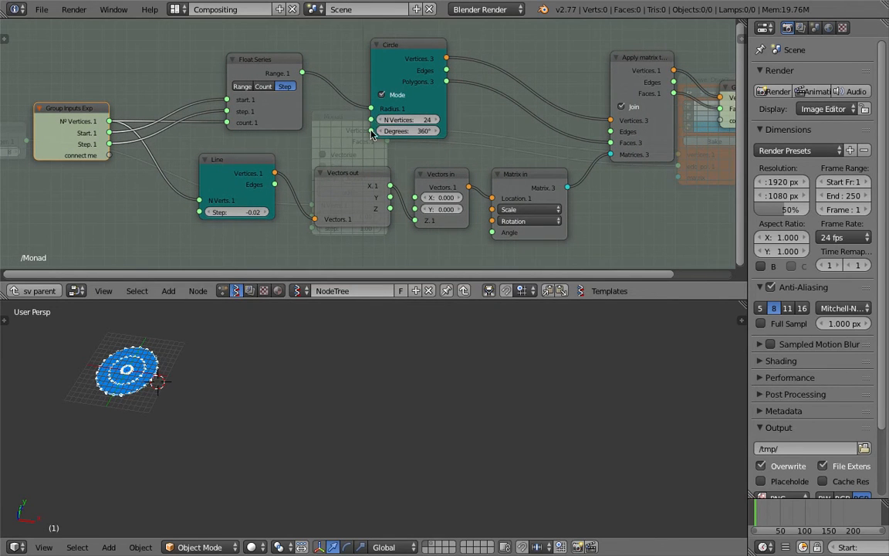
# Raise the Float Series node slightly inside the monad and save the file.
pyautogui.moveTo(282, 67); pyautogui.dragTo(281, 59)
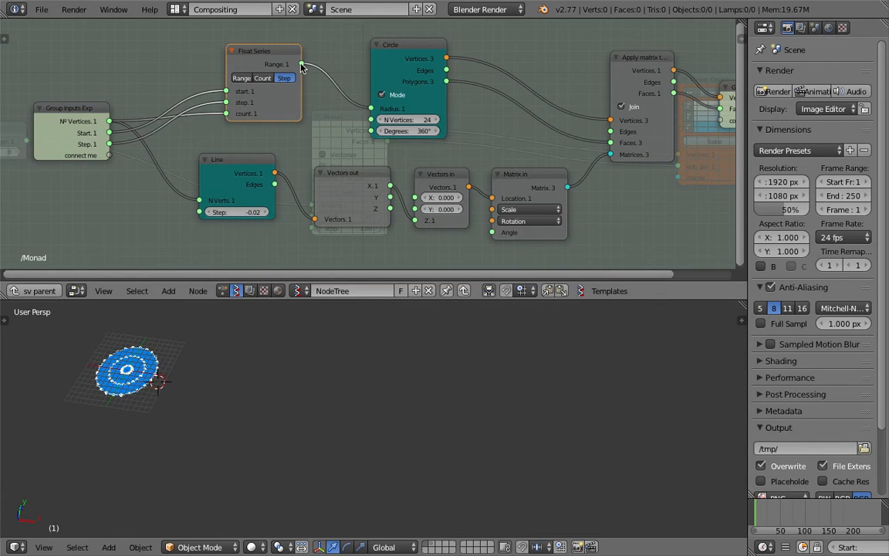
pyautogui.scroll(-3, 317, 128)
pyautogui.hotkey('ctrl', 's')
pyautogui.click(317, 132)
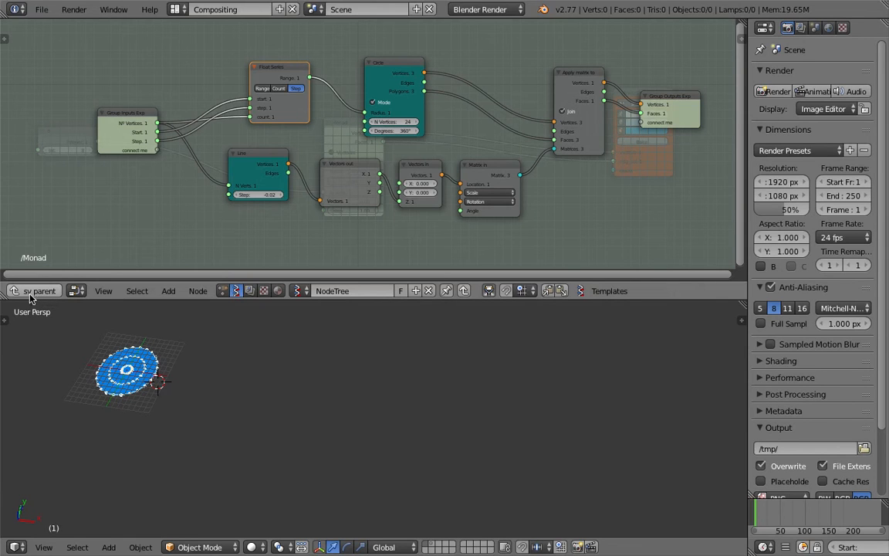
# Return to the parent node tree and arrange the integer and Viewer Draw2 nodes closely around the Monad node.
pyautogui.click(45, 292)
pyautogui.moveTo(74, 130); pyautogui.dragTo(241, 139)
pyautogui.moveTo(651, 100); pyautogui.dragTo(452, 127)
pyautogui.moveTo(419, 124); pyautogui.dragTo(431, 105, button='middle')
pyautogui.scroll(6, 432, 104)
pyautogui.moveTo(377, 76); pyautogui.dragTo(359, 75)
pyautogui.moveTo(203, 100); pyautogui.dragTo(199, 103)
pyautogui.moveTo(586, 124); pyautogui.dragTo(545, 133, button='middle')
pyautogui.moveTo(480, 87); pyautogui.dragTo(519, 82)
# Rename the monad Circles, and look inside it before returning to the parent tree.
pyautogui.click(340, 159)
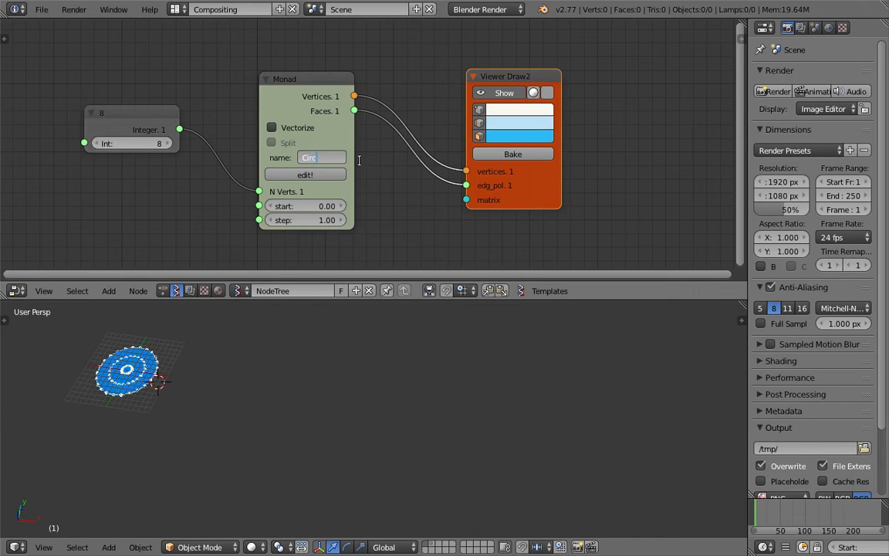
pyautogui.moveTo(306, 90); pyautogui.dragTo(314, 88)
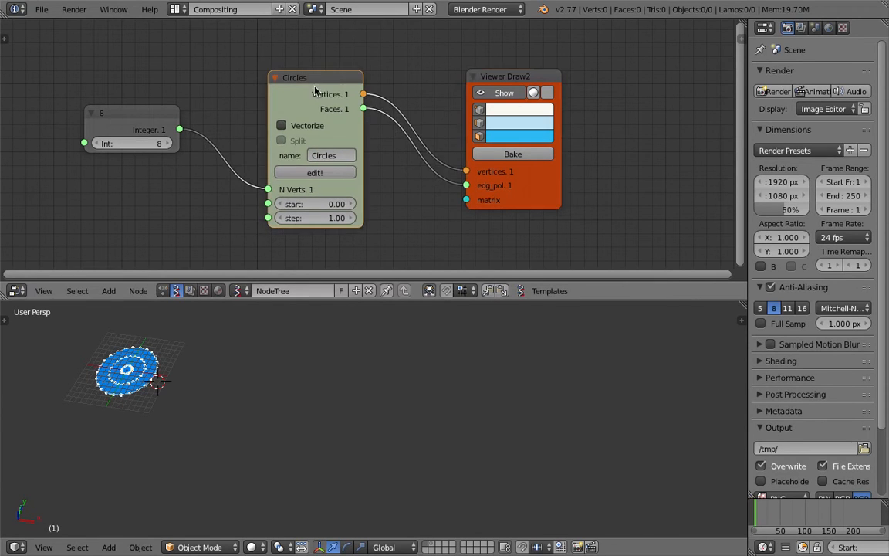
pyautogui.click(327, 174)
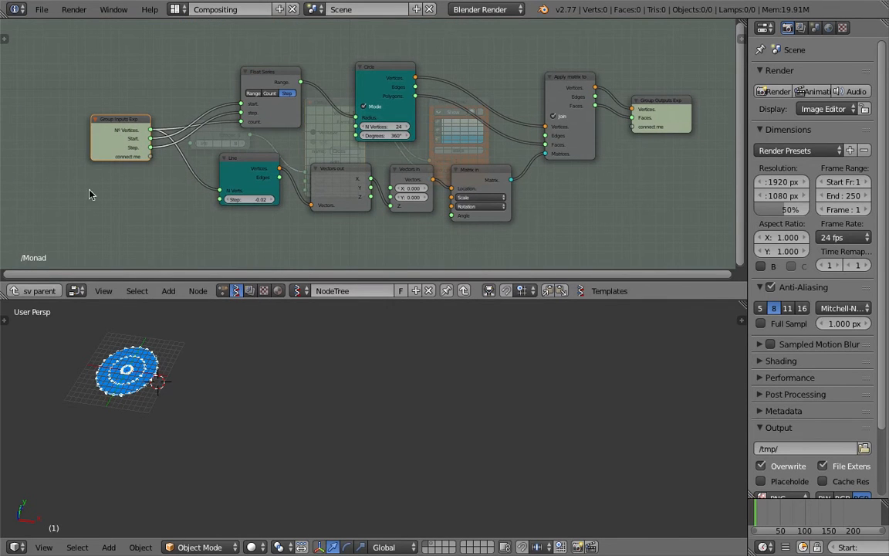
pyautogui.press('Tab')
# Move the Circles node slightly right, and bring the integer node closer to its input.
pyautogui.press('g')
pyautogui.click(241, 126)
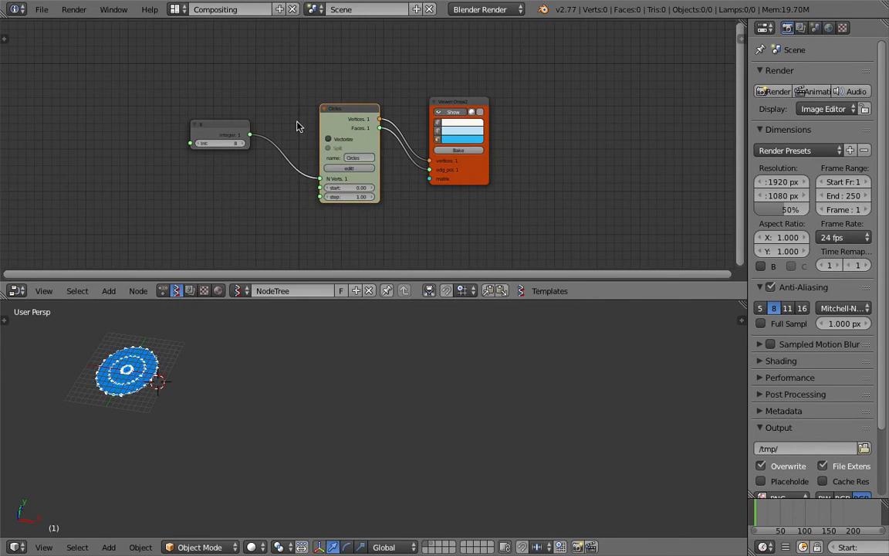
pyautogui.click(472, 103)
pyautogui.moveTo(231, 127); pyautogui.dragTo(248, 136)
pyautogui.scroll(-2, 275, 109)
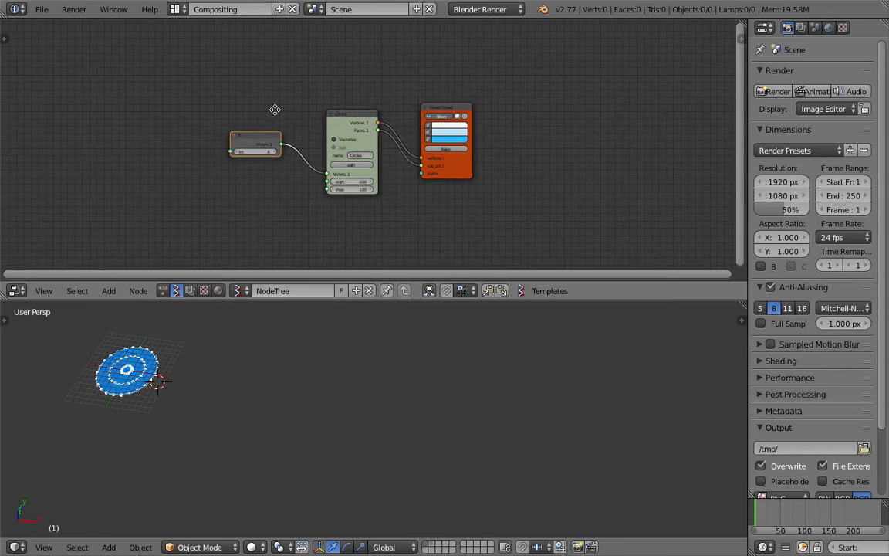
pyautogui.moveTo(276, 109); pyautogui.dragTo(306, 106, button='middle')
pyautogui.scroll(3, 306, 113)
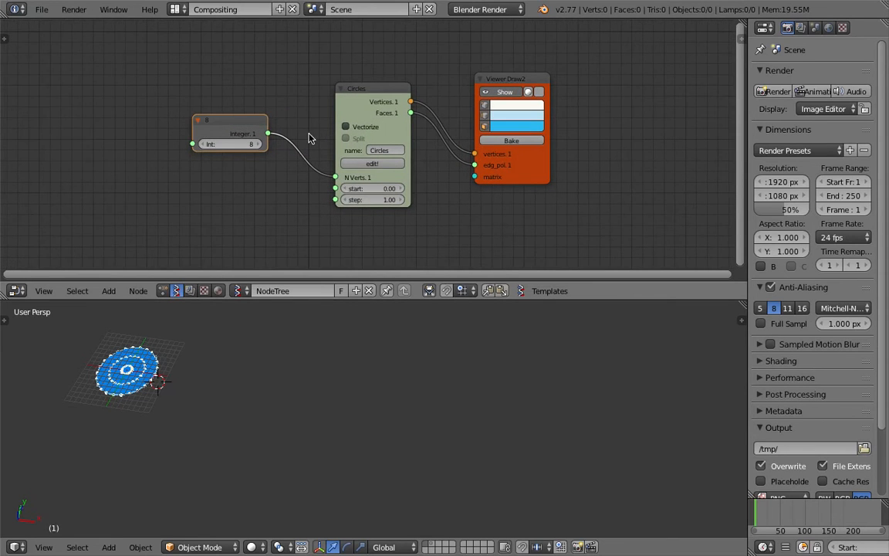
pyautogui.scroll(1, 555, 184)
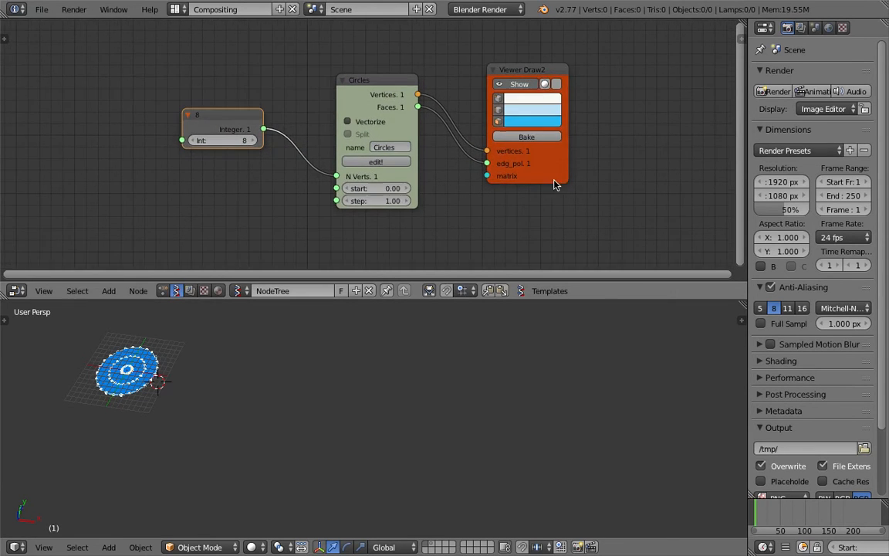
# Move the integer node farther from Circles, and enable Vectorize and Split on the Circles node.
pyautogui.scroll(1, 414, 160)
pyautogui.moveTo(216, 118); pyautogui.dragTo(155, 124)
pyautogui.scroll(-1, 317, 142)
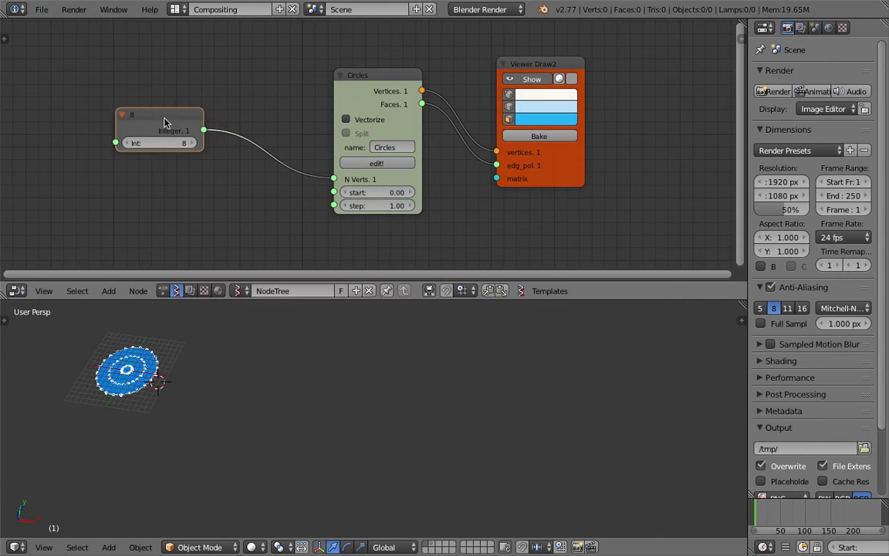
pyautogui.moveTo(252, 123); pyautogui.dragTo(262, 114, button='middle')
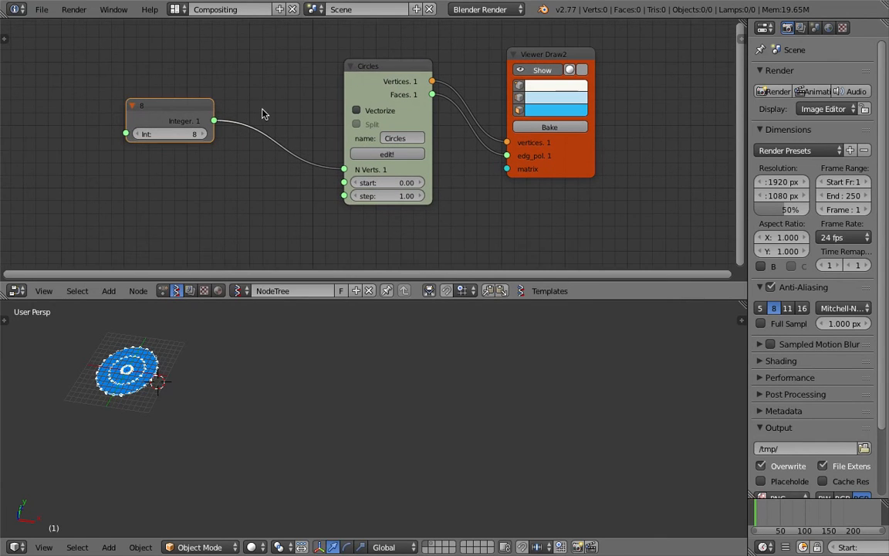
pyautogui.click(357, 110)
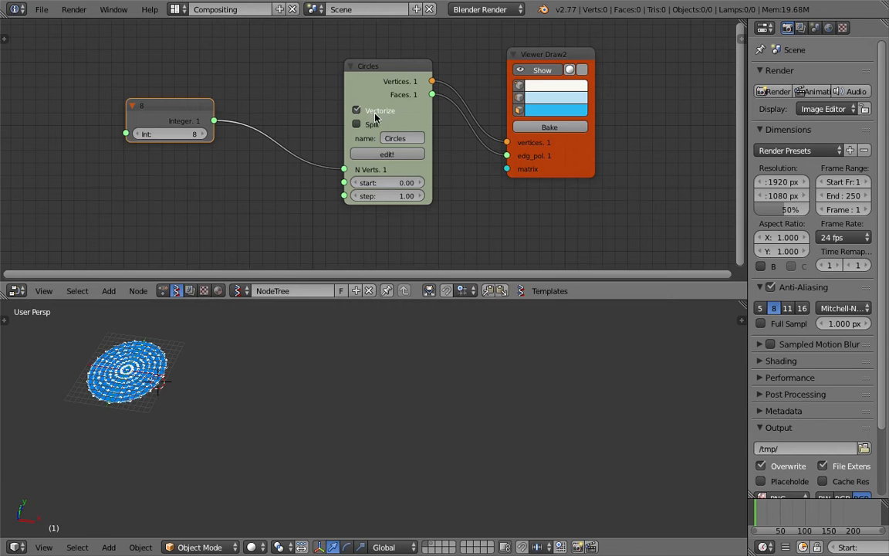
pyautogui.click(356, 111)
# Bring the integer node closer to Circles and reposition the Viewer Draw2 node beside it.
pyautogui.moveTo(184, 113); pyautogui.dragTo(213, 115)
pyautogui.moveTo(548, 57); pyautogui.dragTo(512, 66)
pyautogui.moveTo(498, 80); pyautogui.dragTo(545, 77, button='middle')
pyautogui.moveTo(553, 60); pyautogui.dragTo(565, 62)
pyautogui.click(565, 65)
pyautogui.scroll(-1, 460, 164)
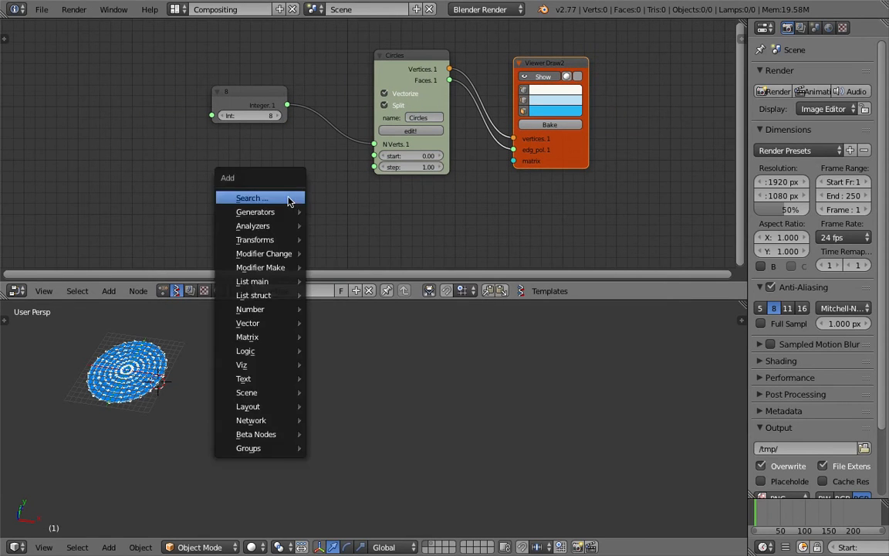
# Add a Matrix in node below Circles and connect its Matrix output to the Viewer Draw2 matrix input.
pyautogui.press('space')
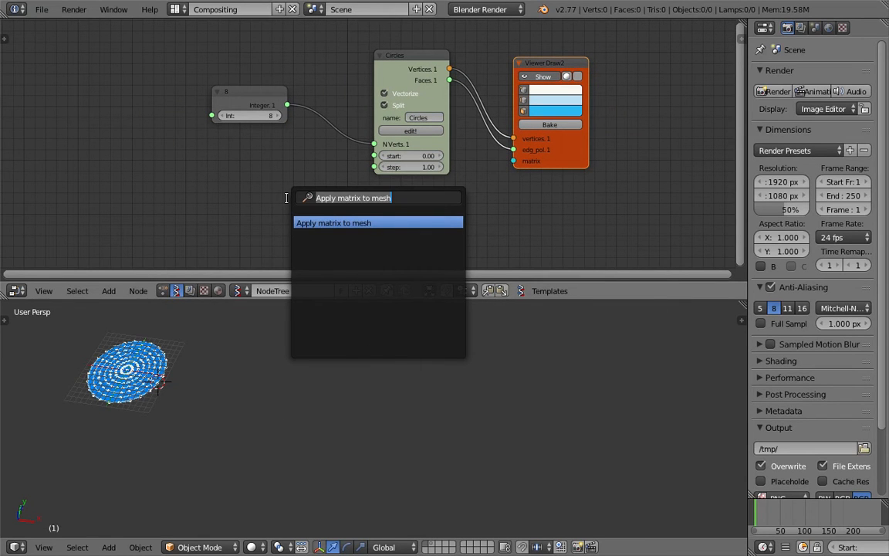
pyautogui.write('matr')
pyautogui.press('Down')
pyautogui.press('Down')
pyautogui.press('Return')
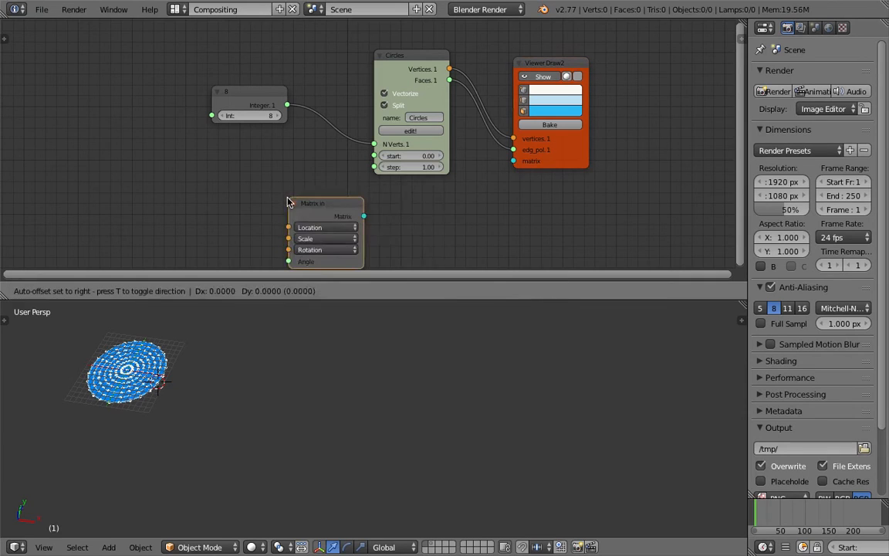
pyautogui.click(475, 208)
pyautogui.moveTo(475, 208); pyautogui.dragTo(513, 160)
# Add a Line node and connect its Vertices output to the Location input of Matrix in.
pyautogui.press('space')
pyautogui.write('vec')
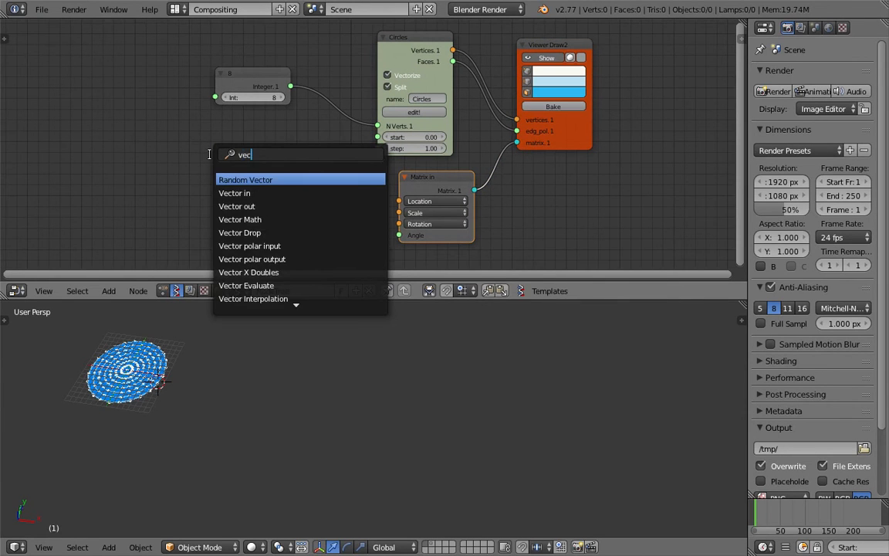
pyautogui.write('line')
pyautogui.press('Return')
pyautogui.click(332, 190)
pyautogui.moveTo(328, 193); pyautogui.dragTo(398, 201)
# Set the Line node's N Verts to 8.
pyautogui.click(317, 222)
pyautogui.click(317, 221)
pyautogui.click(316, 221)
pyautogui.click(317, 222)
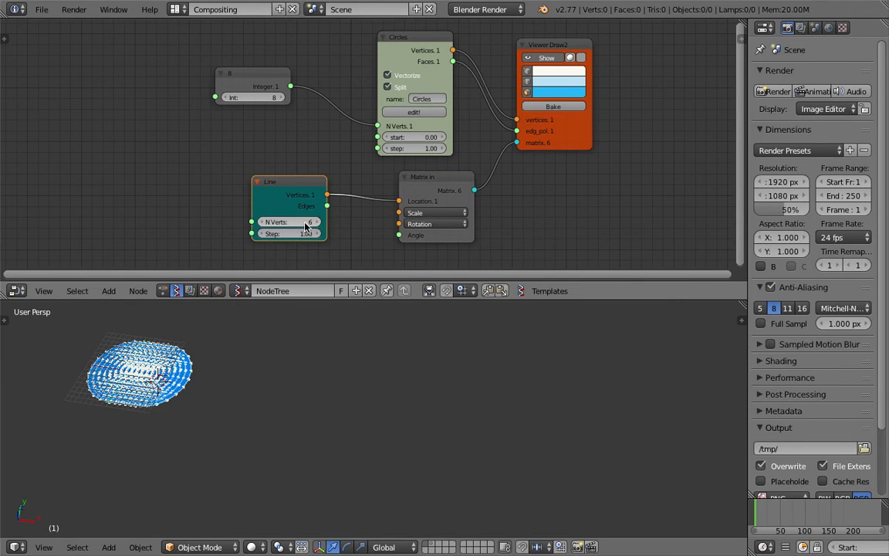
pyautogui.click(260, 223)
pyautogui.click(261, 223)
pyautogui.click(318, 222)
pyautogui.click(318, 223)
pyautogui.click(317, 222)
pyautogui.click(318, 223)
# Increase the Line node's Step to 16.27 so the circle sets spread apart, and save the file.
pyautogui.moveTo(308, 234); pyautogui.dragTo(537, 233)
pyautogui.scroll(-2, 443, 433)
pyautogui.moveTo(377, 414); pyautogui.dragTo(363, 433, button='middle')
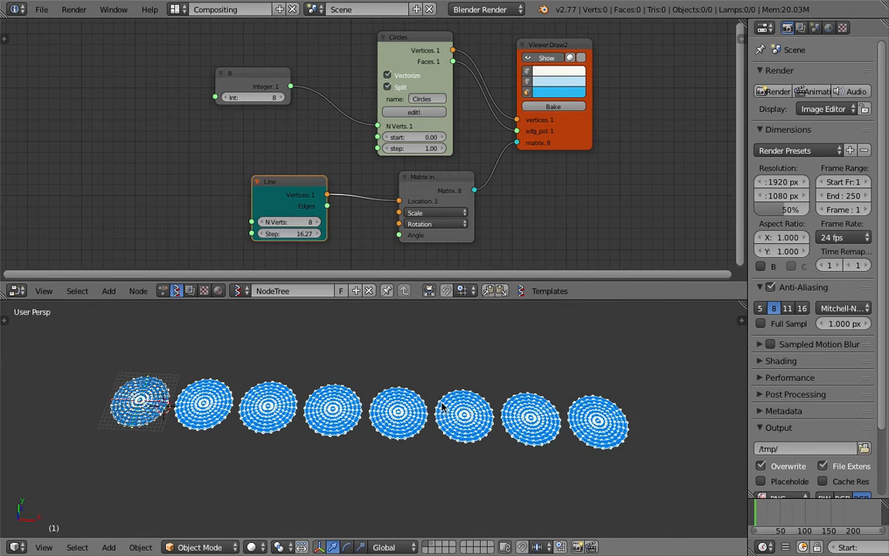
pyautogui.hotkey('ctrl', 's')
pyautogui.click(467, 438)
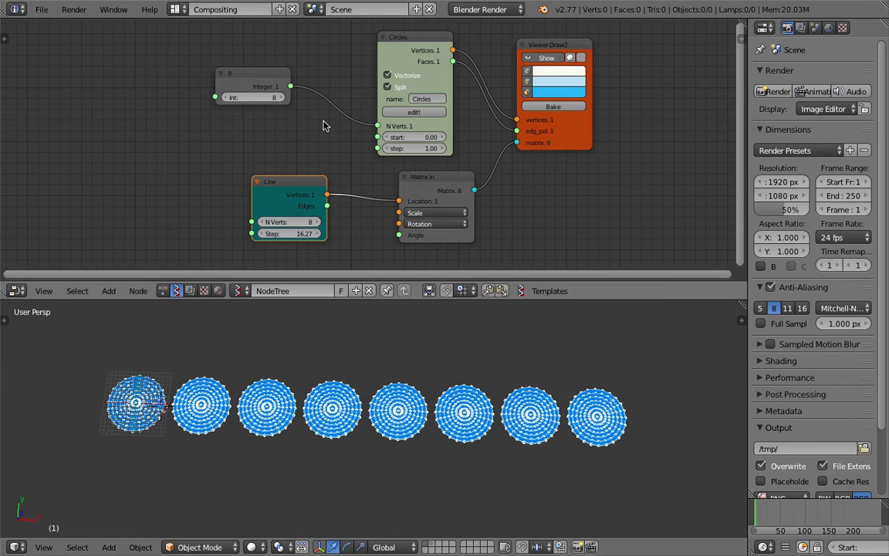
# Move the integer node away from Circles and delete it.
pyautogui.moveTo(231, 74); pyautogui.dragTo(168, 80)
pyautogui.moveTo(261, 128); pyautogui.dragTo(270, 129, button='middle')
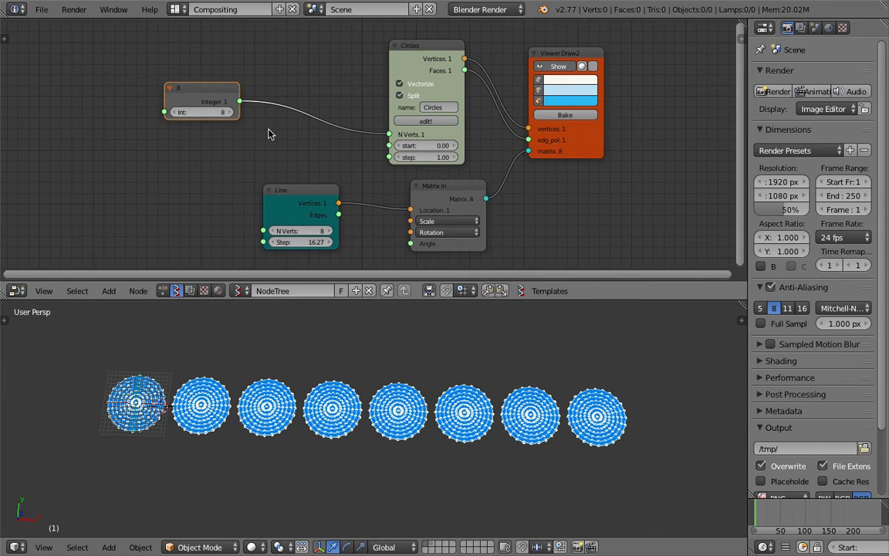
pyautogui.moveTo(196, 93); pyautogui.dragTo(199, 77)
pyautogui.moveTo(252, 125); pyautogui.dragTo(261, 135, button='middle')
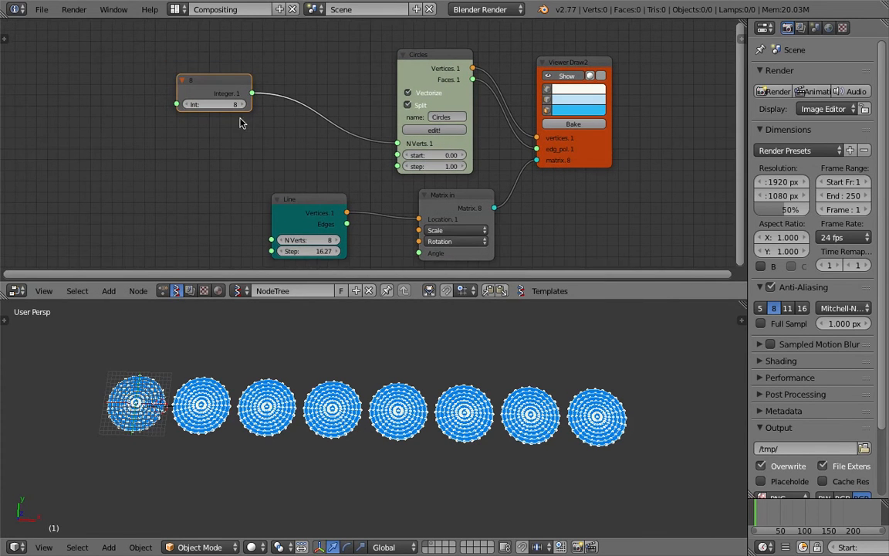
pyautogui.moveTo(220, 83); pyautogui.dragTo(215, 88)
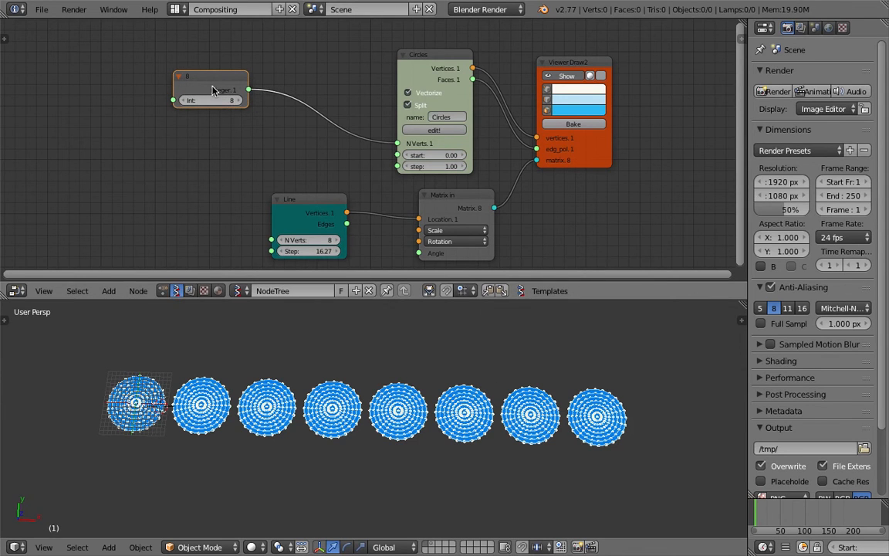
pyautogui.press('x')
# Add a List Range Int node in front of Circles and set it to Count mode.
pyautogui.hotkey('shift', 'a')
pyautogui.click(204, 88)
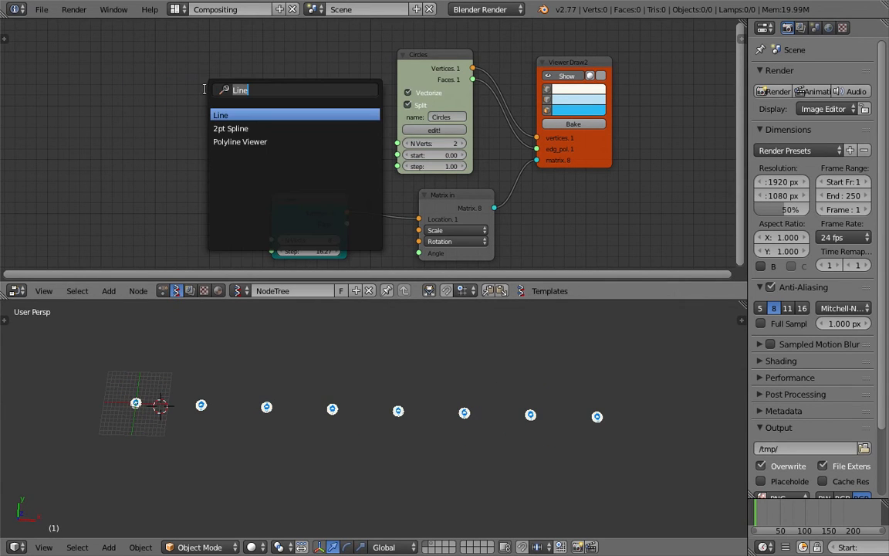
pyautogui.write('range')
pyautogui.press('Return')
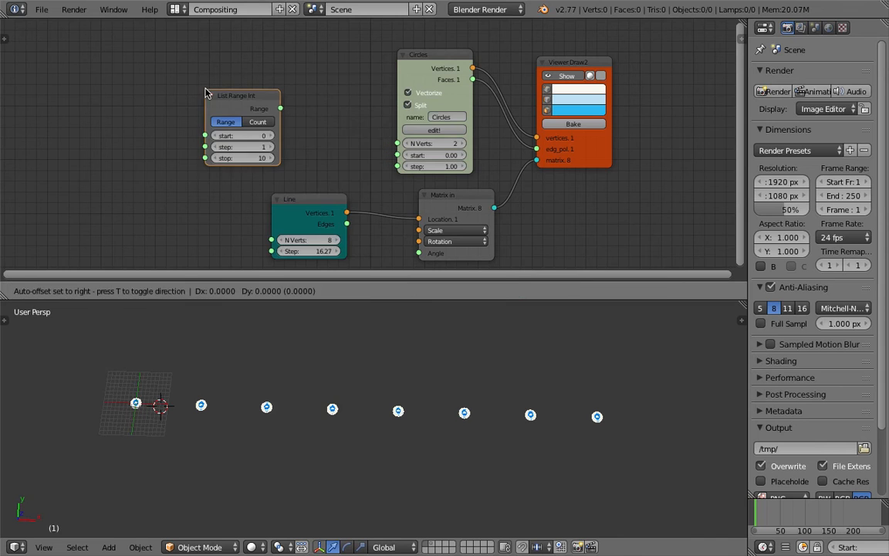
pyautogui.click(206, 88)
pyautogui.scroll(3, 215, 148)
pyautogui.click(230, 118)
pyautogui.moveTo(220, 95); pyautogui.dragTo(201, 85)
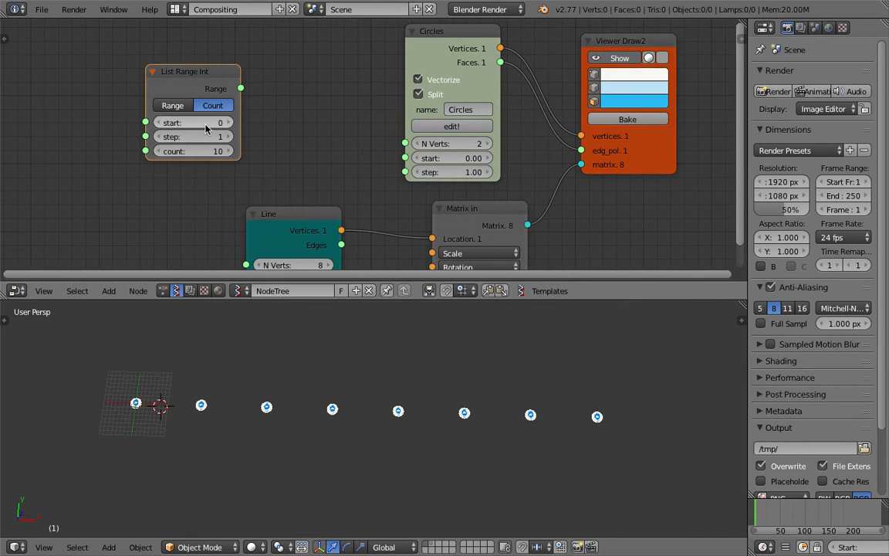
# Keep the List Range Int count at 10 and connect its Range output to the Circles N Verts input.
pyautogui.click(228, 151)
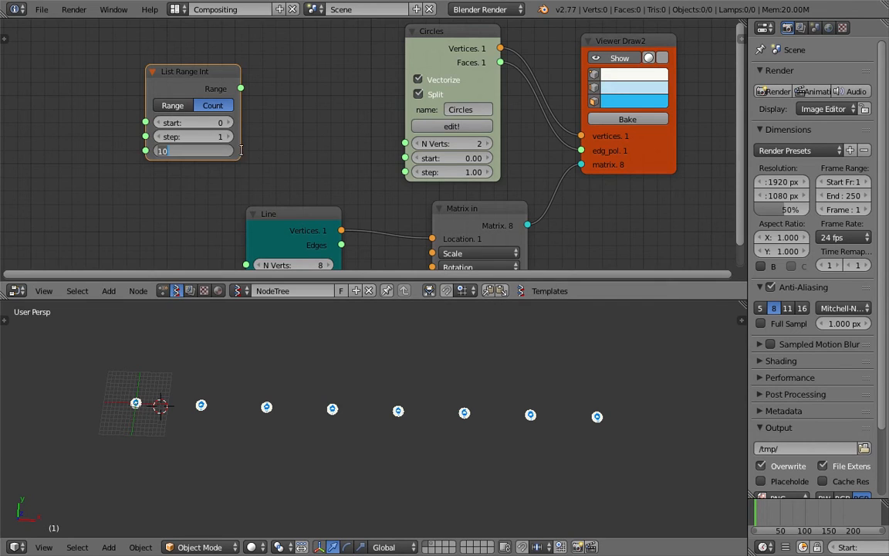
pyautogui.press('Return')
pyautogui.scroll(-1, 272, 154)
pyautogui.moveTo(250, 63); pyautogui.dragTo(388, 117)
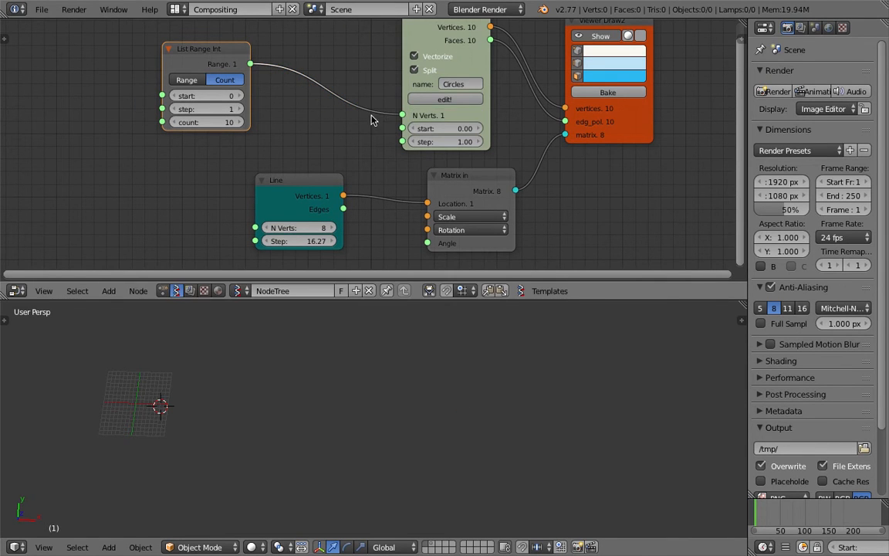
pyautogui.moveTo(222, 57); pyautogui.dragTo(209, 60)
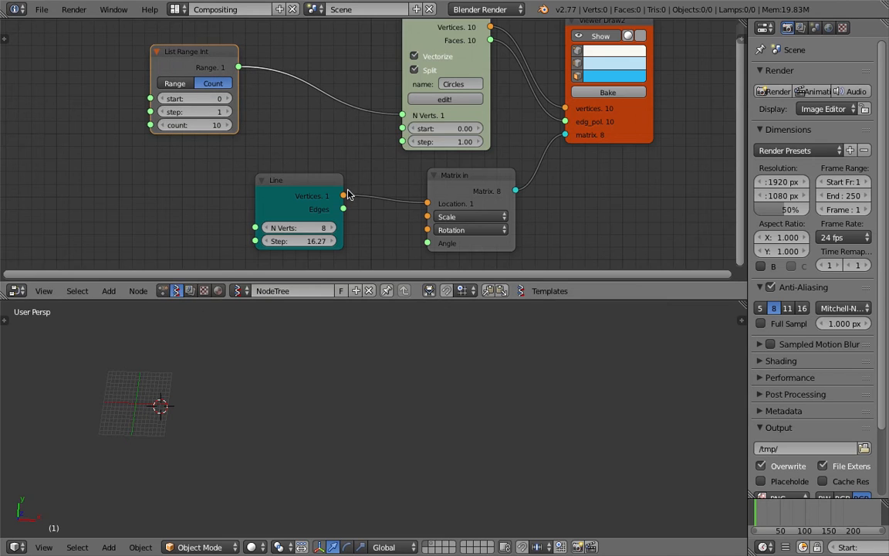
# Move the Line and Matrix in nodes closer together, and set the Line node's N Verts to 10.
pyautogui.keyDown('ctrl'); pyautogui.moveTo(369, 190); pyautogui.dragTo(427, 203); pyautogui.keyUp('ctrl')
pyautogui.moveTo(329, 186); pyautogui.dragTo(347, 186)
pyautogui.moveTo(463, 182); pyautogui.dragTo(436, 185)
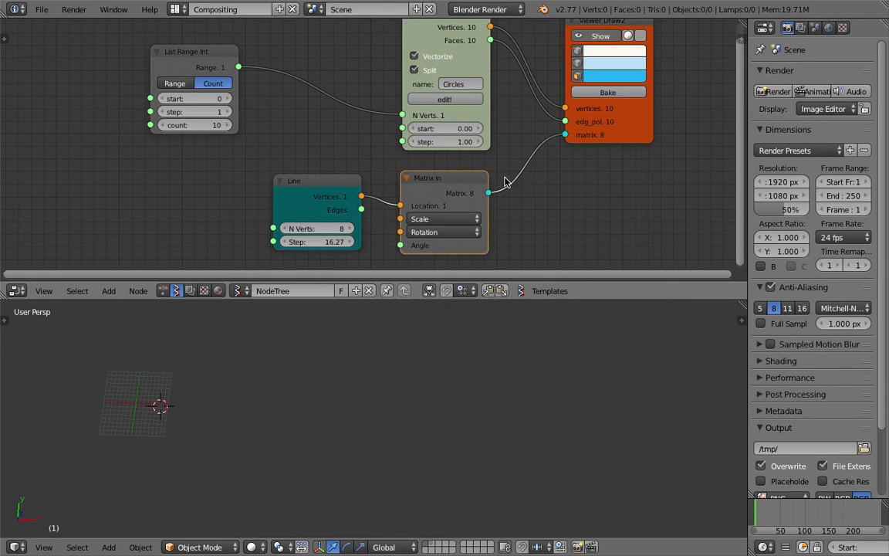
pyautogui.click(352, 229)
pyautogui.click(352, 228)
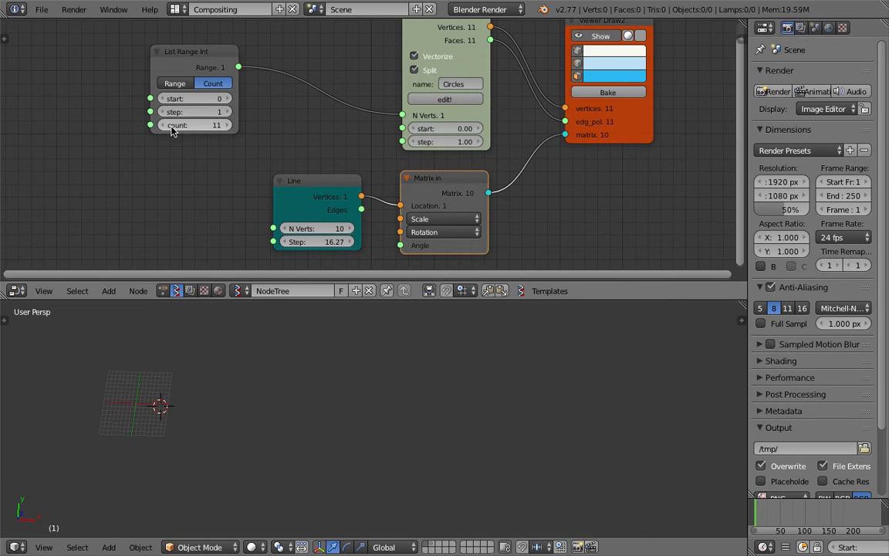
pyautogui.scroll(-1, 309, 158)
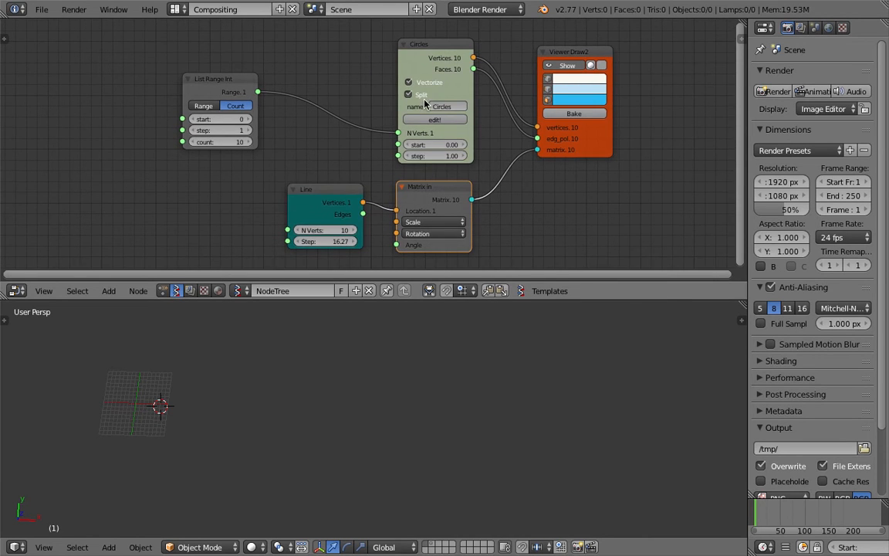
# Set the current timeline frame to 37.
pyautogui.click(771, 511)
pyautogui.moveTo(770, 512); pyautogui.dragTo(772, 511)
pyautogui.scroll(1, 448, 414)
pyautogui.keyDown('shift'); pyautogui.moveTo(343, 377); pyautogui.dragTo(430, 391, button='middle'); pyautogui.keyUp('shift')
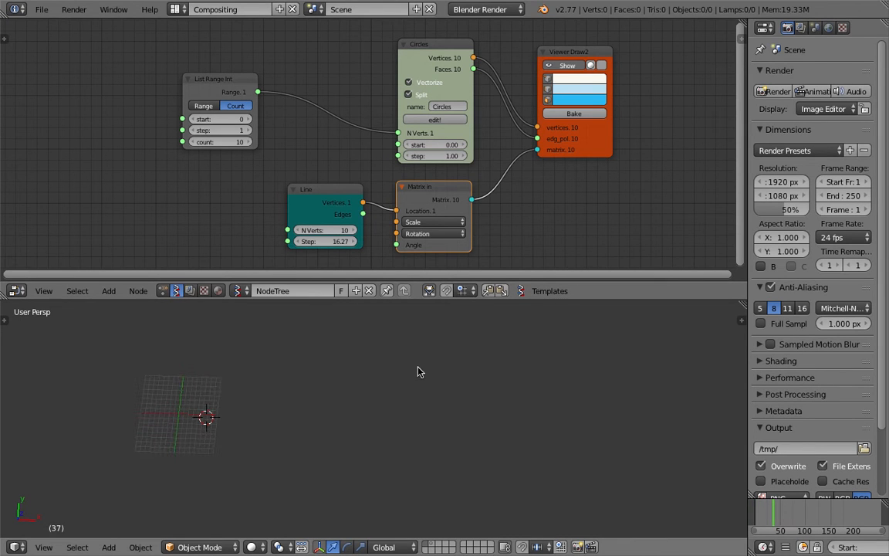
# Spread out the Circles, Viewer Draw2 and Matrix in nodes, and set the Line node's Step to 1.00.
pyautogui.moveTo(443, 67); pyautogui.dragTo(414, 50)
pyautogui.moveTo(579, 139); pyautogui.dragTo(590, 140)
pyautogui.moveTo(428, 184); pyautogui.dragTo(412, 174)
pyautogui.moveTo(325, 240); pyautogui.dragTo(342, 241)
pyautogui.press('Escape')
# Set the List Range Int count to 1 and save the file, moving the node slightly closer to Circles.
pyautogui.moveTo(221, 141); pyautogui.dragTo(212, 142)
pyautogui.click(219, 141)
pyautogui.write('1')
pyautogui.press('Return')
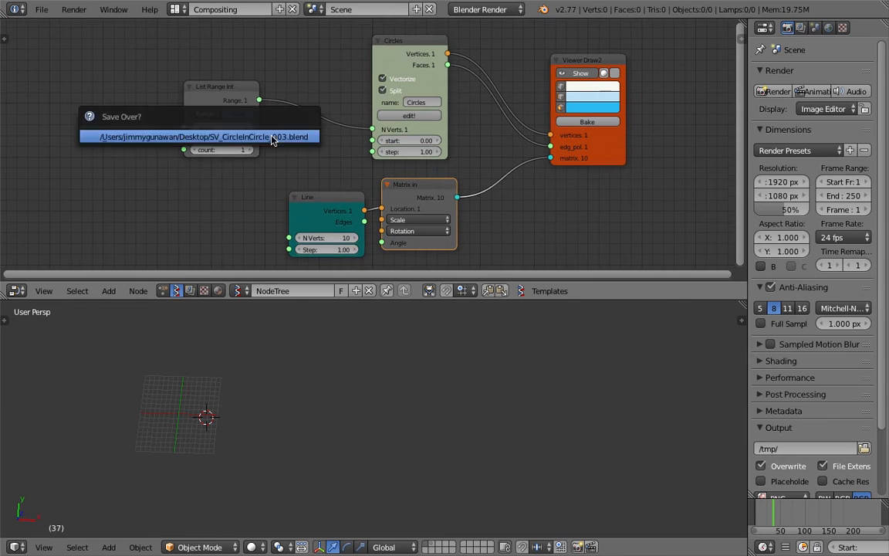
pyautogui.moveTo(249, 108); pyautogui.dragTo(265, 109)
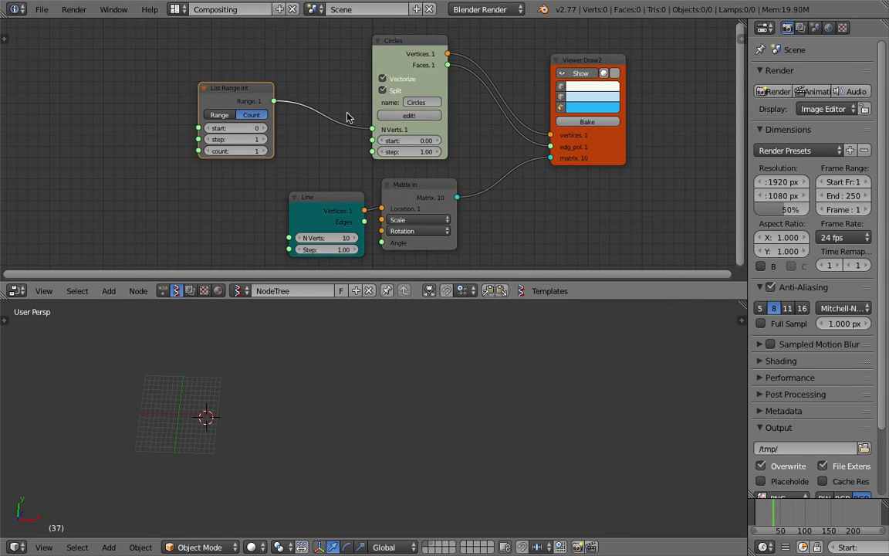
# Turn off Split on the Circles node and open its monad for editing.
pyautogui.click(398, 87)
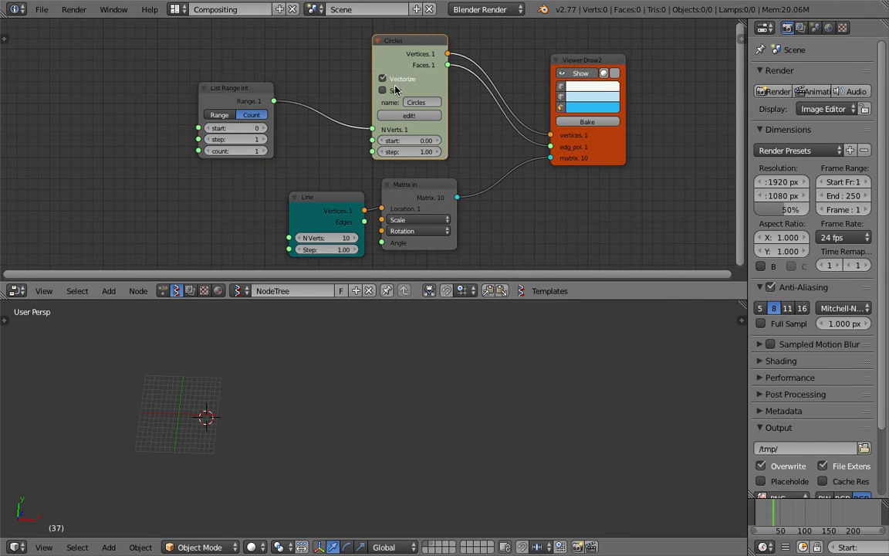
pyautogui.press('Tab')
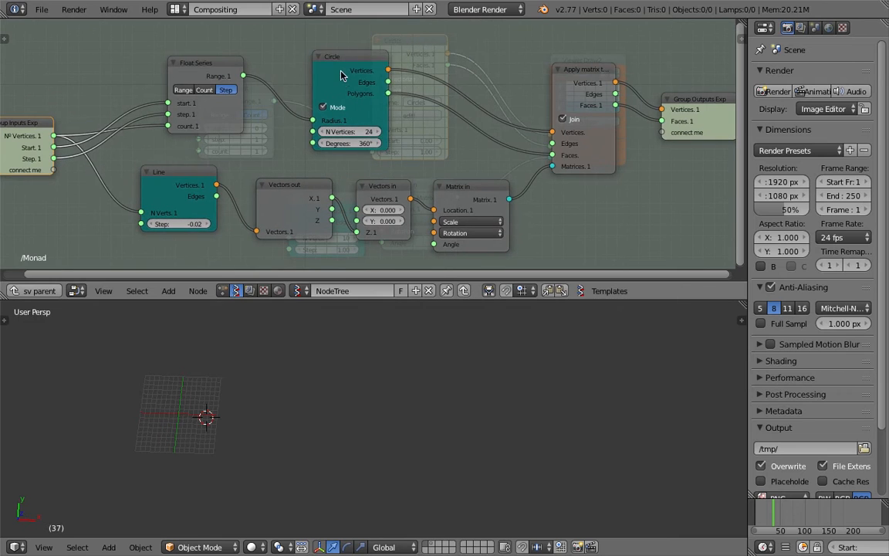
pyautogui.moveTo(399, 122); pyautogui.dragTo(383, 121, button='middle')
# Try turning off Join on the Apply matrix to mesh node, and nudge it and the group outputs node.
pyautogui.moveTo(564, 108); pyautogui.dragTo(552, 104)
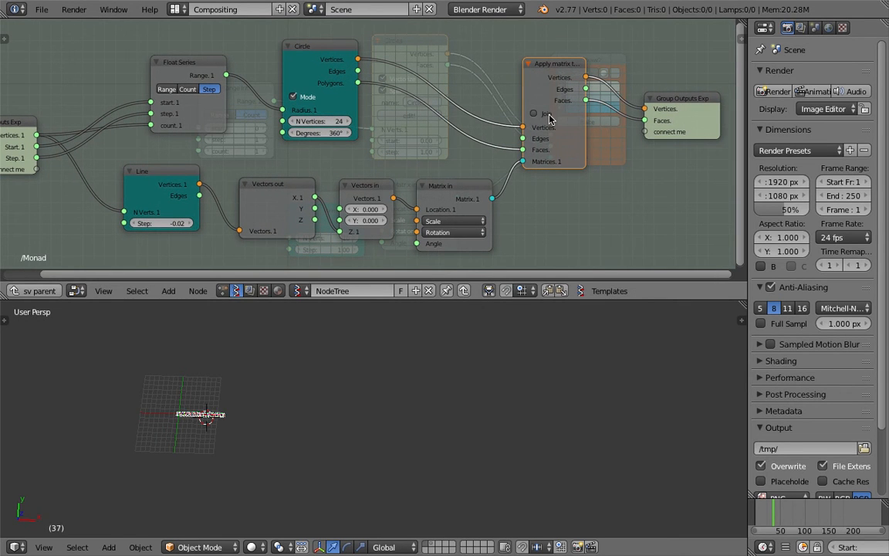
pyautogui.moveTo(560, 70); pyautogui.dragTo(568, 79)
pyautogui.moveTo(654, 104); pyautogui.dragTo(646, 100)
# Nudge the Vectors out and Vectors in nodes inside the monad, and switch Float Series to Count mode.
pyautogui.moveTo(442, 189); pyautogui.dragTo(469, 174, button='middle')
pyautogui.moveTo(396, 174); pyautogui.dragTo(387, 168)
pyautogui.moveTo(312, 173); pyautogui.dragTo(298, 176)
pyautogui.moveTo(384, 176); pyautogui.dragTo(380, 165)
pyautogui.moveTo(350, 144); pyautogui.dragTo(420, 156, button='middle')
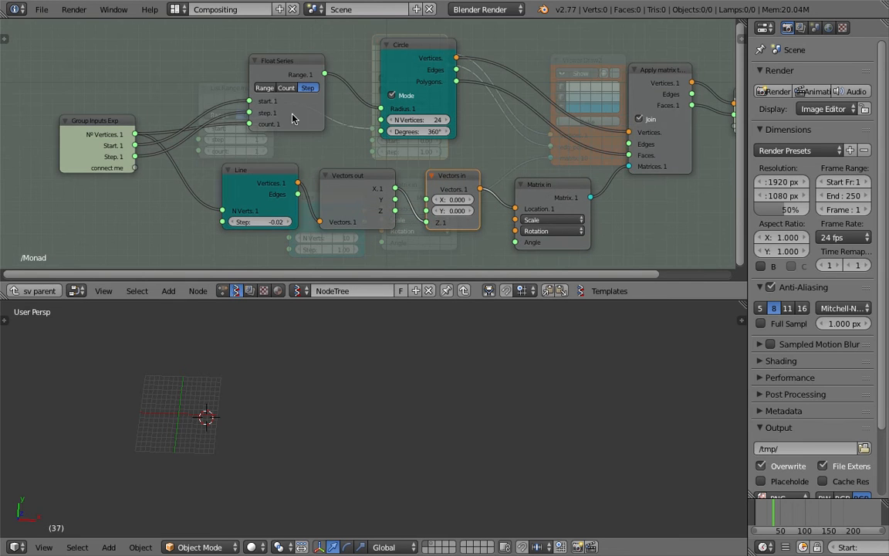
pyautogui.click(285, 88)
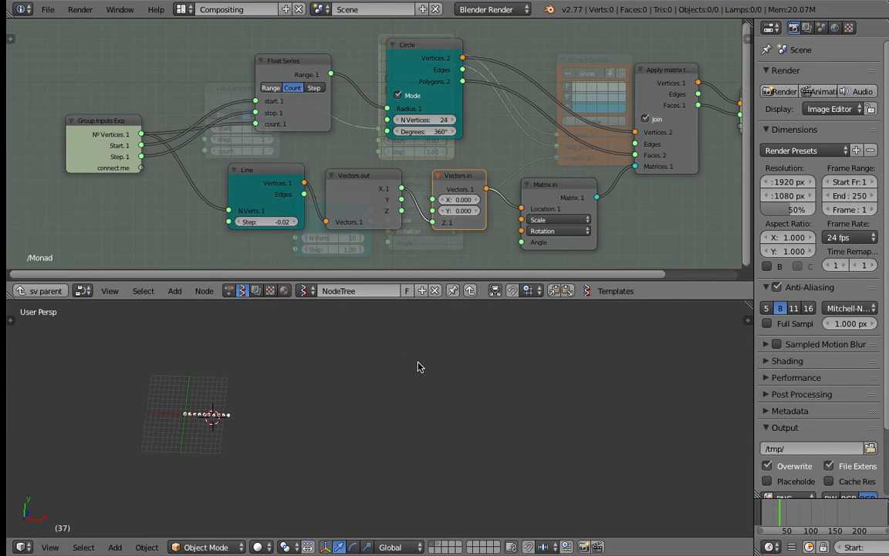
# Switch to the Finder desktop and view the Processing_CircleDesign.png preview, moving it slightly aside.
pyautogui.hotkey('ctrl', 'Left')
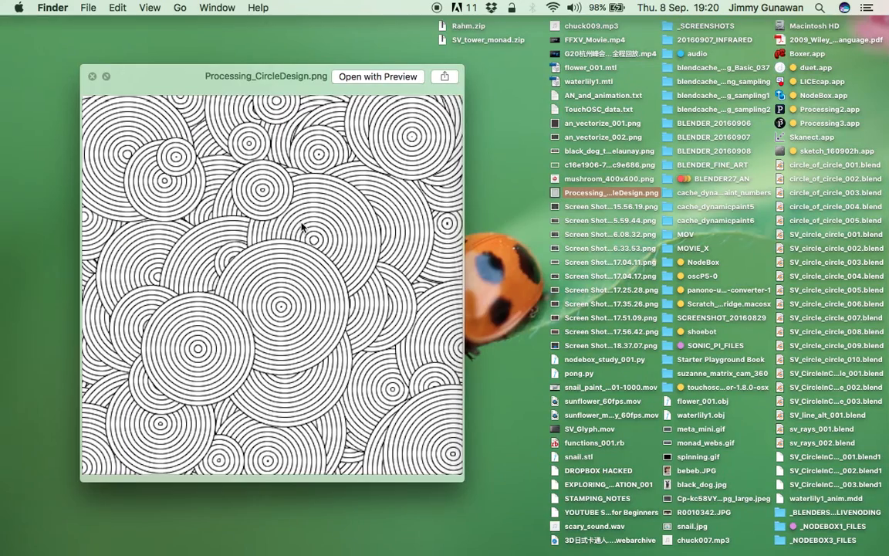
pyautogui.moveTo(224, 82); pyautogui.dragTo(200, 82)
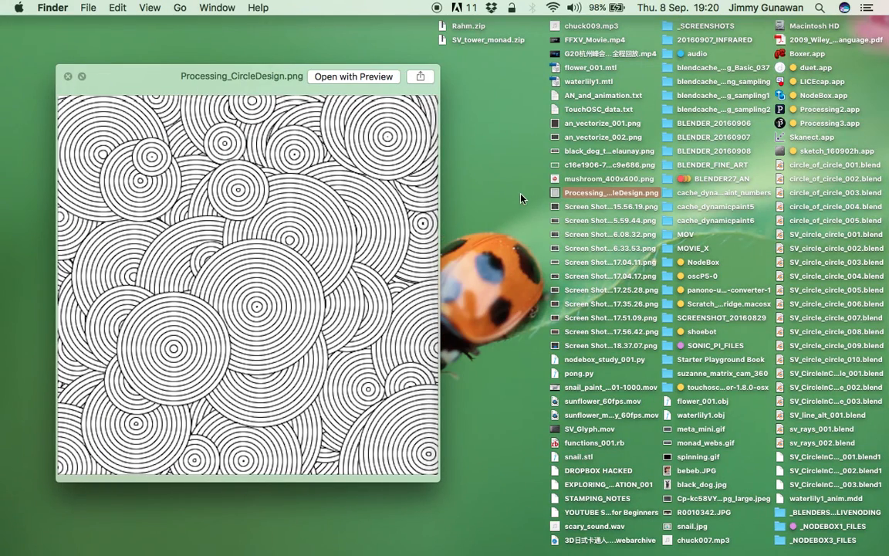
pyautogui.hotkey('ctrl', 'Right')
pyautogui.hotkey('ctrl', 'Left')
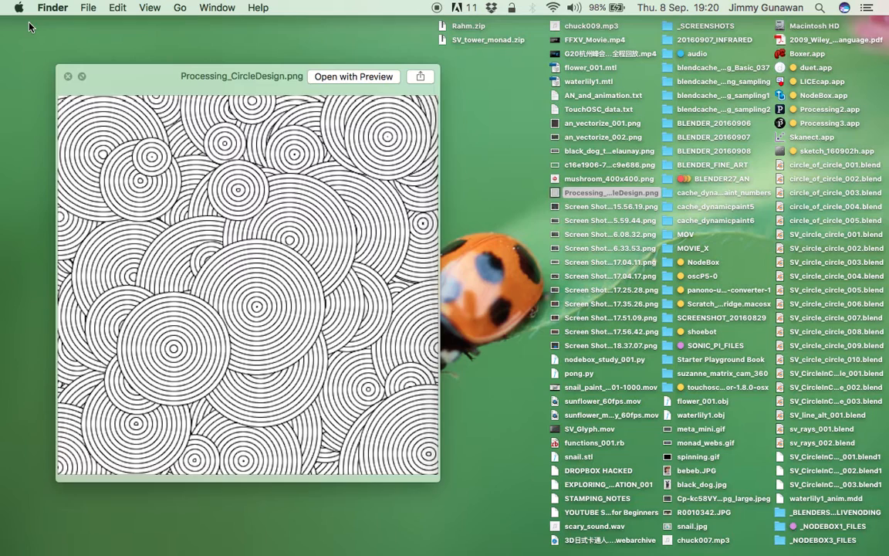
# Open the Force Quit Applications window and request a force quit of Blender.
pyautogui.click(18, 7)
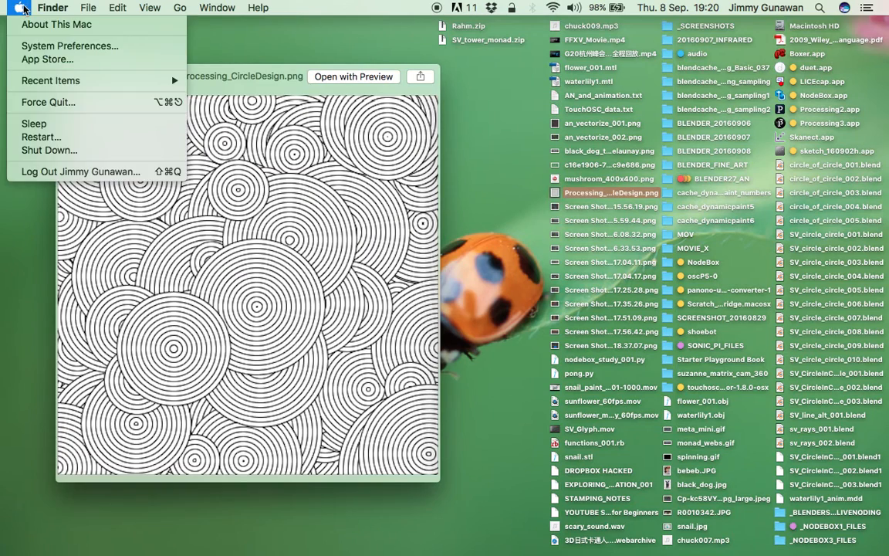
pyautogui.click(44, 101)
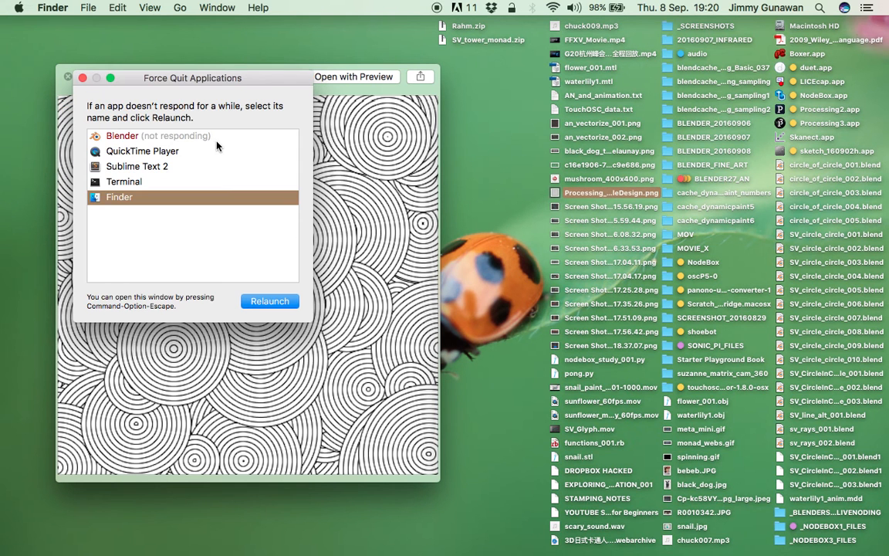
pyautogui.click(164, 135)
pyautogui.click(261, 302)
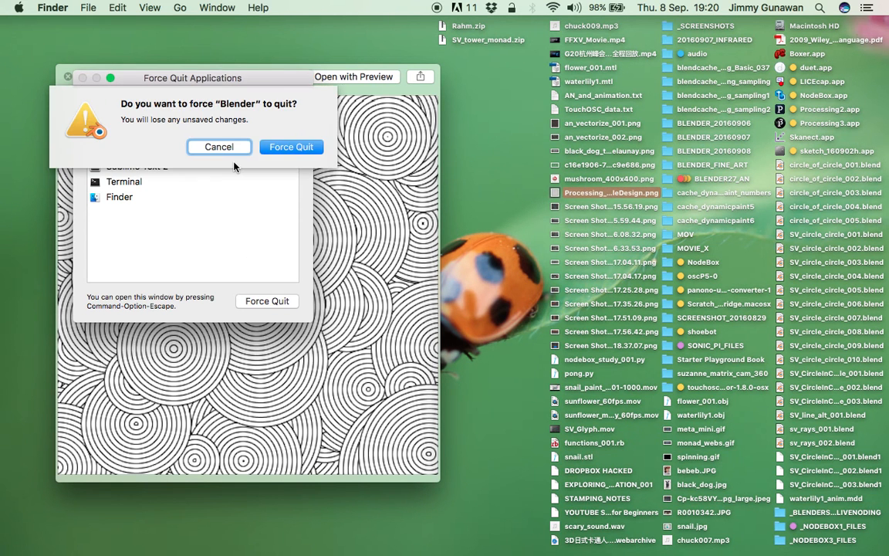
# Force quit the unresponsive Blender and open the BLENDER27_AN folder from the desktop.
pyautogui.click(293, 148)
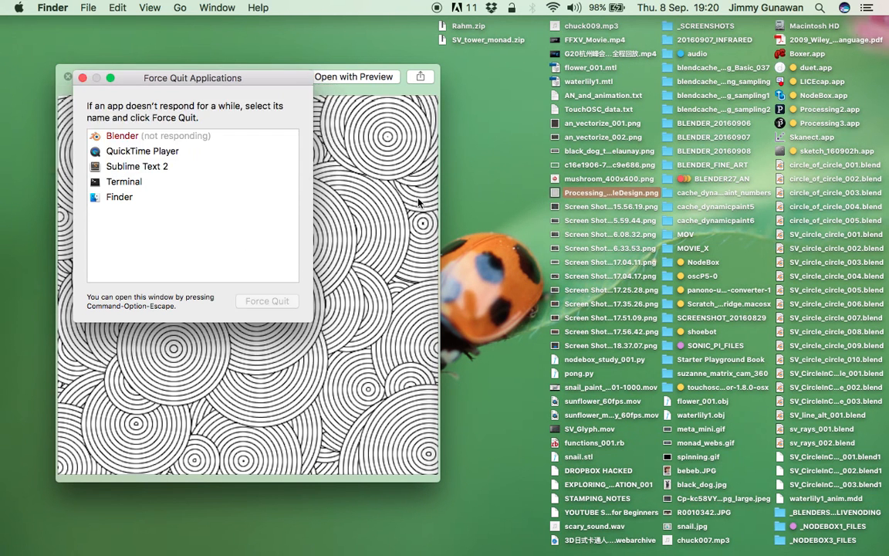
pyautogui.click(672, 179)
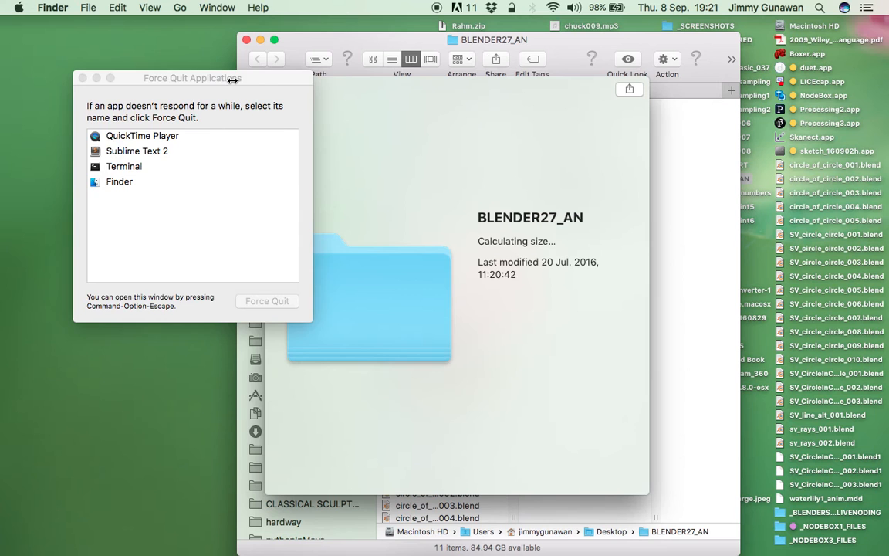
pyautogui.moveTo(230, 79); pyautogui.dragTo(175, 76)
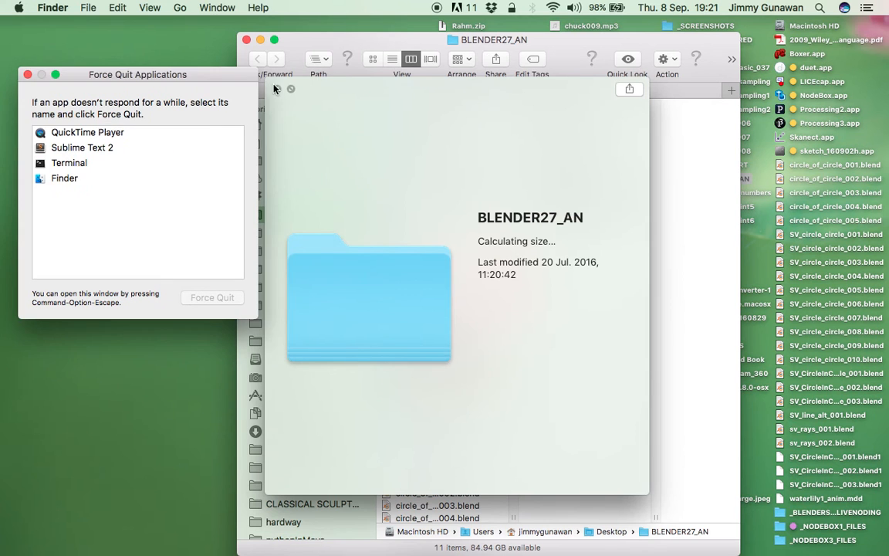
pyautogui.click(275, 88)
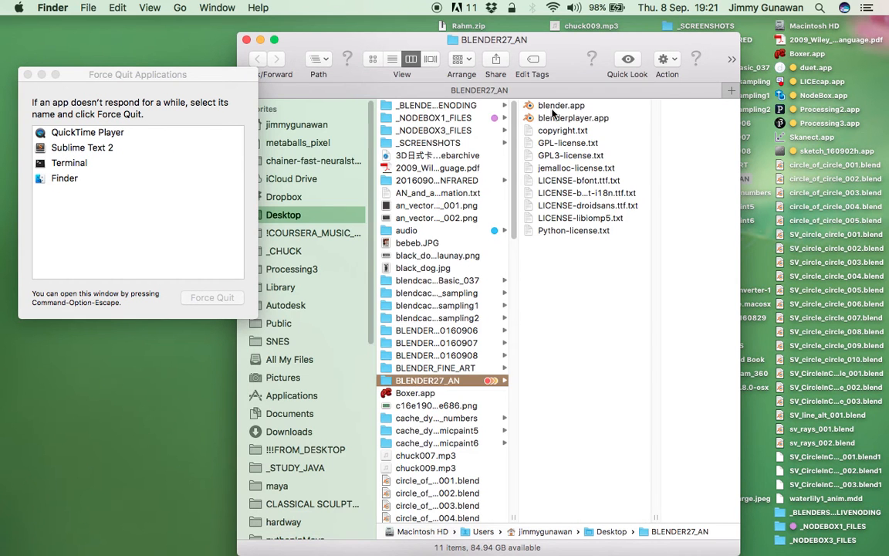
# Show the package contents of blender.app and launch the blender executable from Contents/MacOS.
pyautogui.click(553, 108)
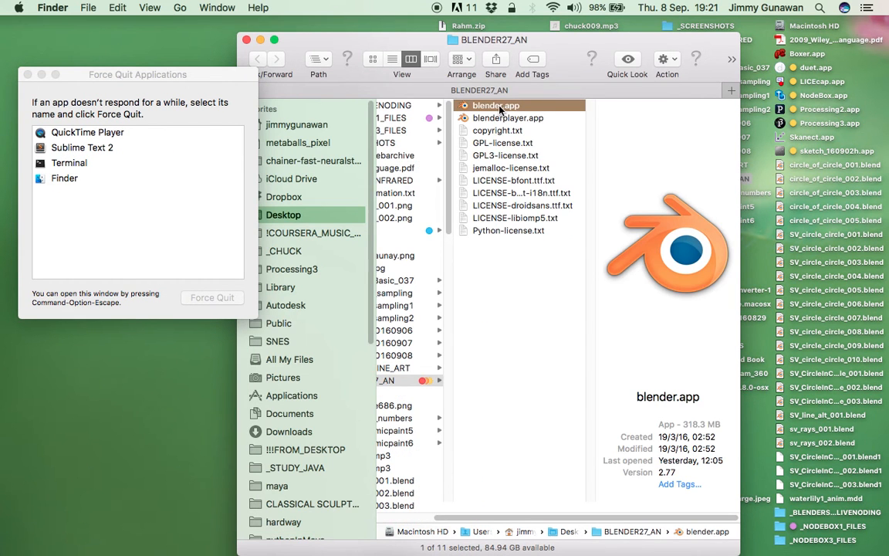
pyautogui.rightClick(500, 110)
pyautogui.click(513, 125)
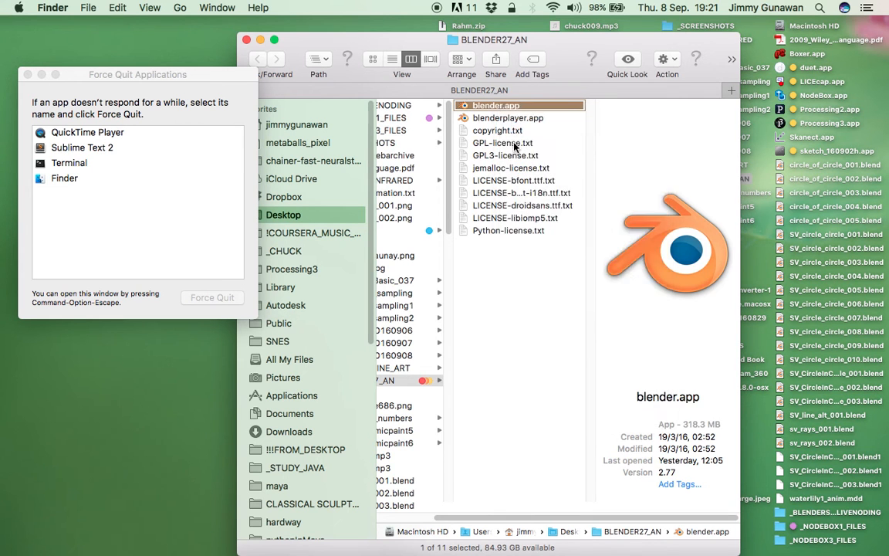
pyautogui.click(463, 106)
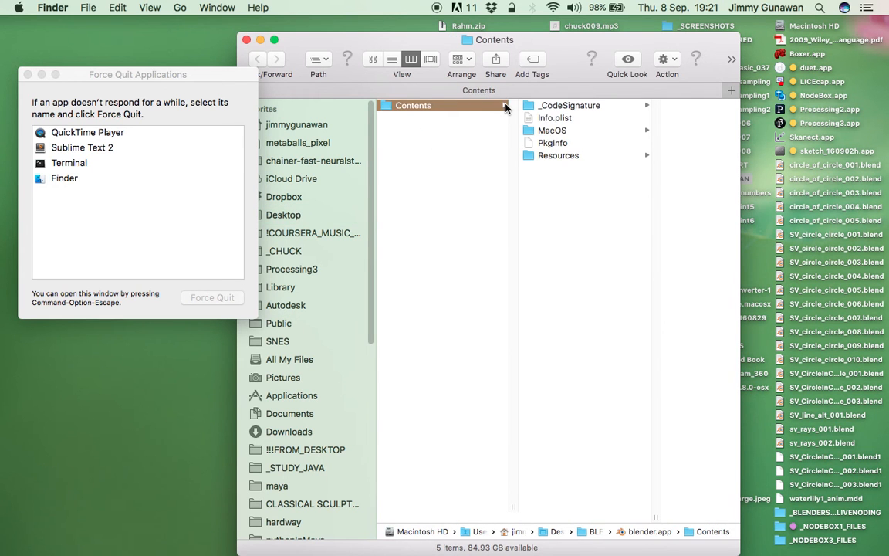
pyautogui.click(544, 129)
pyautogui.doubleClick(621, 106)
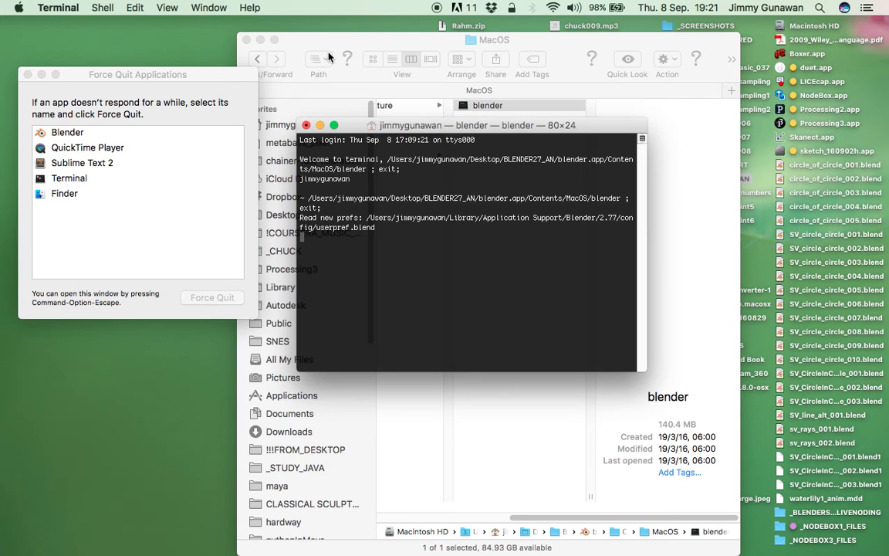
# Minimise the Finder window and rearrange the Force Quit Applications and Terminal windows on the desktop.
pyautogui.click(261, 41)
pyautogui.moveTo(222, 76); pyautogui.dragTo(224, 70)
pyautogui.moveTo(382, 126); pyautogui.dragTo(363, 148)
pyautogui.click(234, 82)
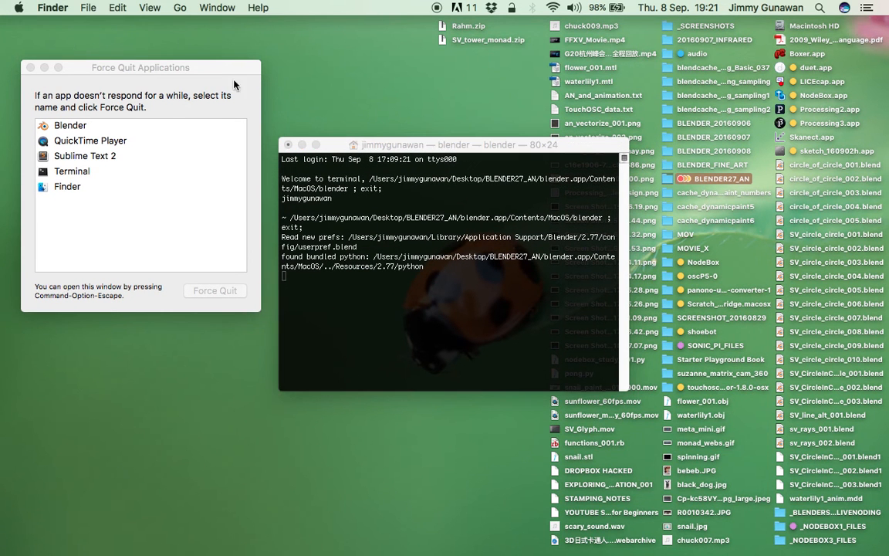
pyautogui.moveTo(215, 68); pyautogui.dragTo(220, 59)
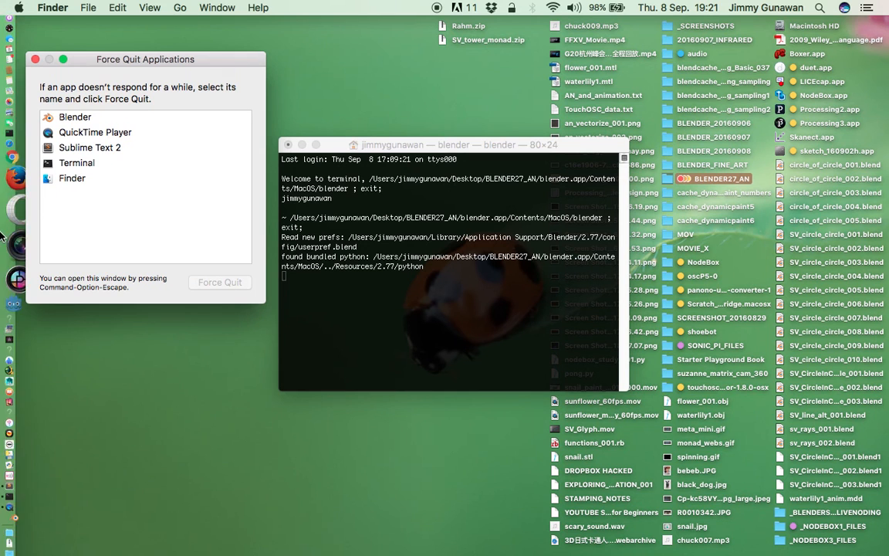
# Switch to Blender, dismissing its splash screen and closing the Force Quit Applications window.
pyautogui.moveTo(4, 469)
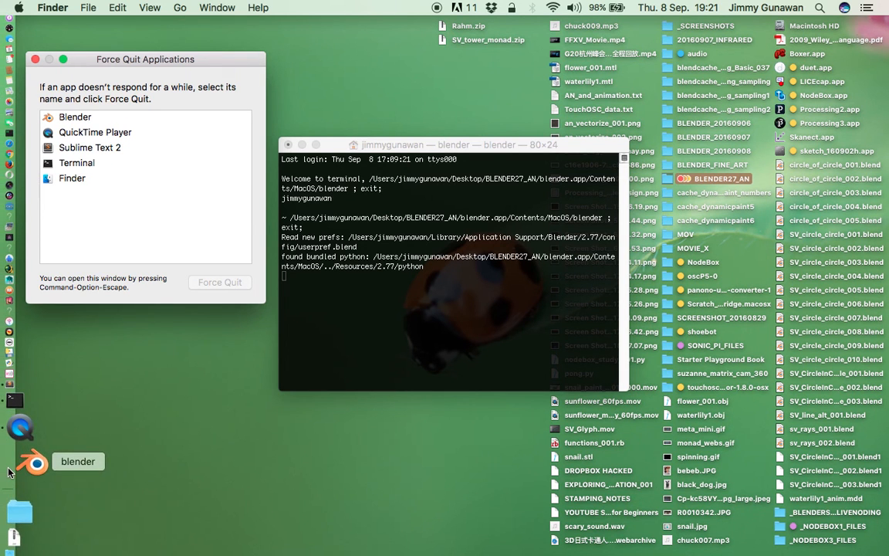
pyautogui.click(14, 465)
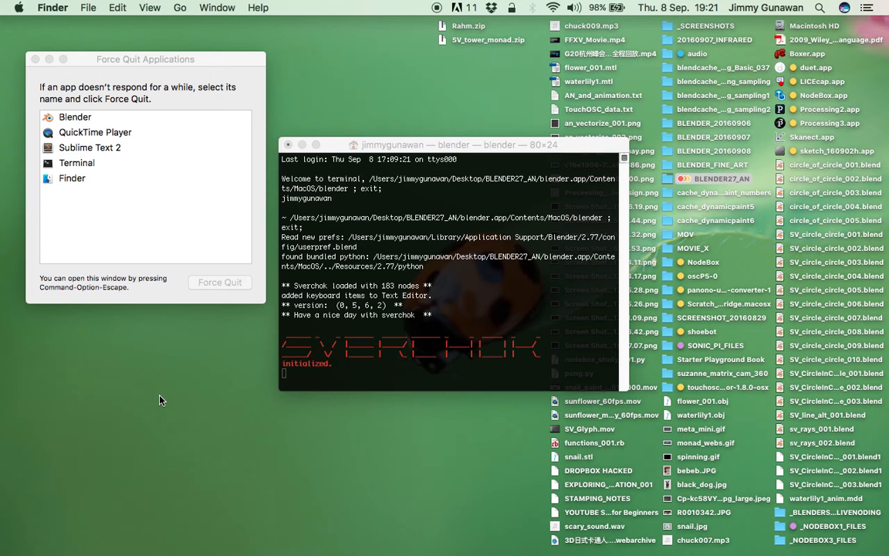
pyautogui.moveTo(6, 324)
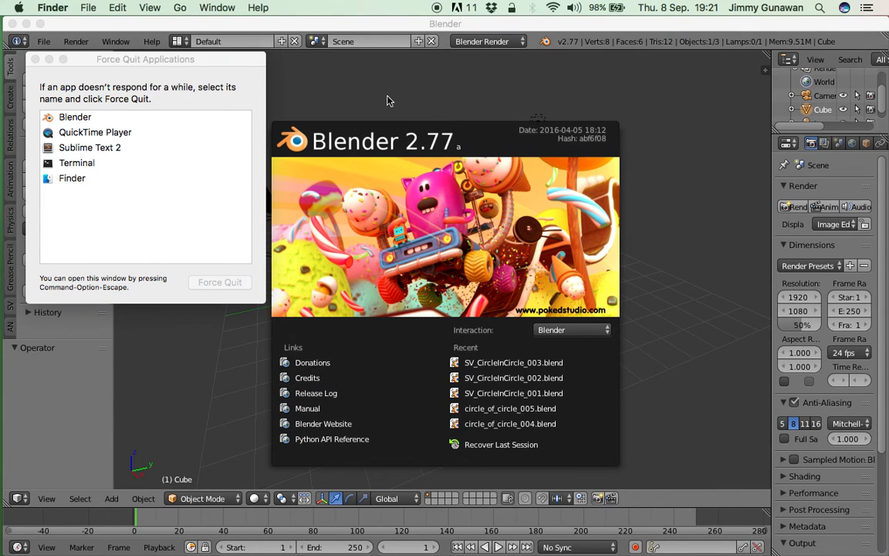
pyautogui.click(486, 113)
pyautogui.moveTo(181, 64); pyautogui.dragTo(228, 94)
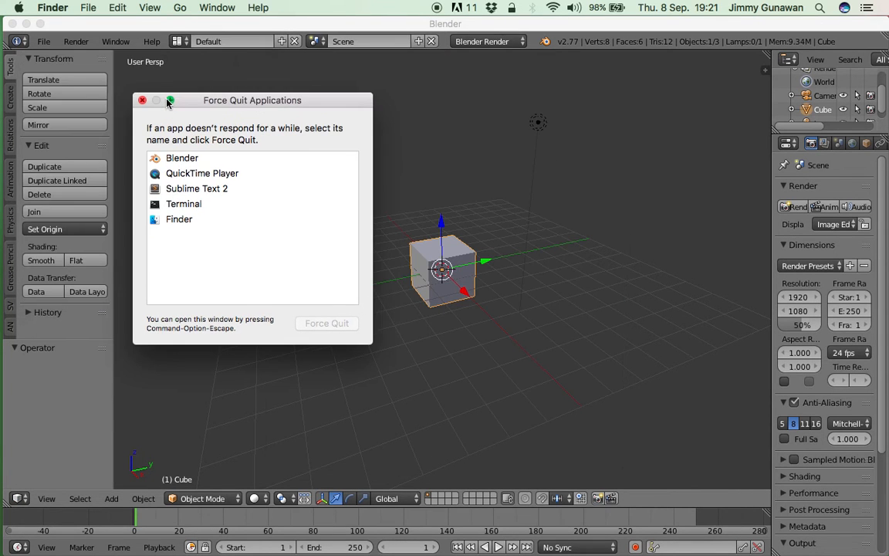
pyautogui.click(142, 101)
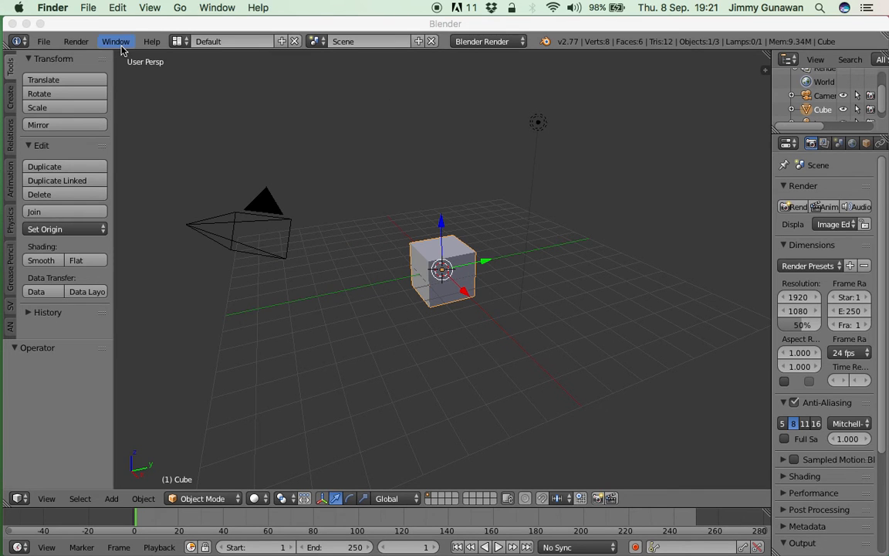
# Set the Blender window to fullscreen.
pyautogui.click(122, 45)
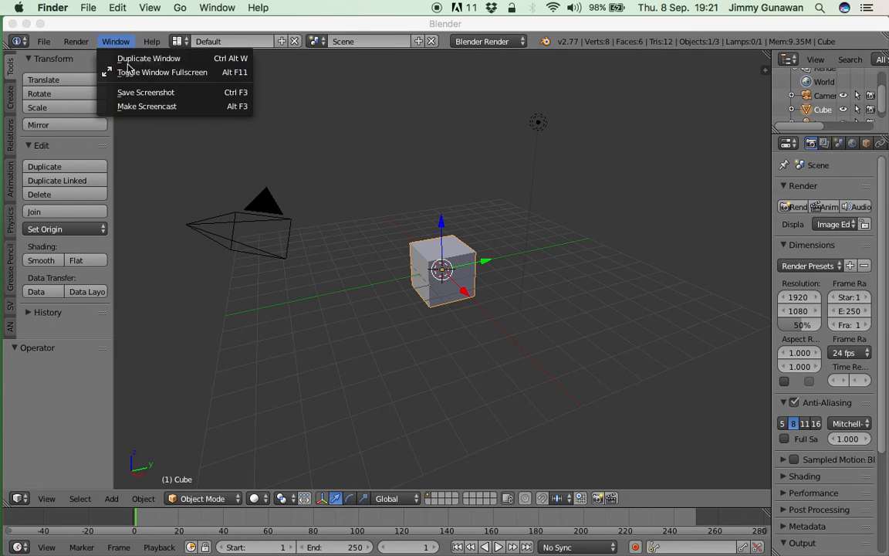
pyautogui.click(130, 73)
pyautogui.moveTo(372, 204); pyautogui.dragTo(318, 171, button='middle')
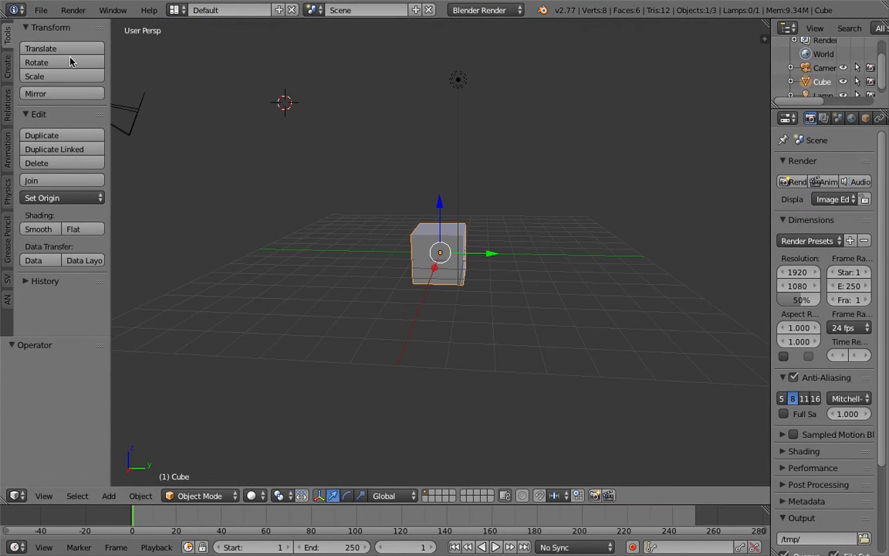
# Open the file SV_CircleInCircle_003.blend from the Desktop folder.
pyautogui.click(40, 10)
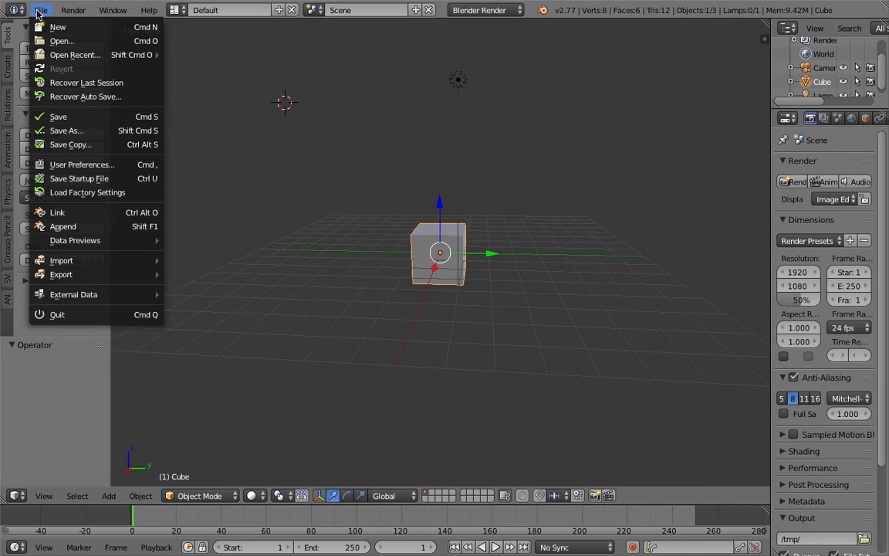
pyautogui.click(51, 38)
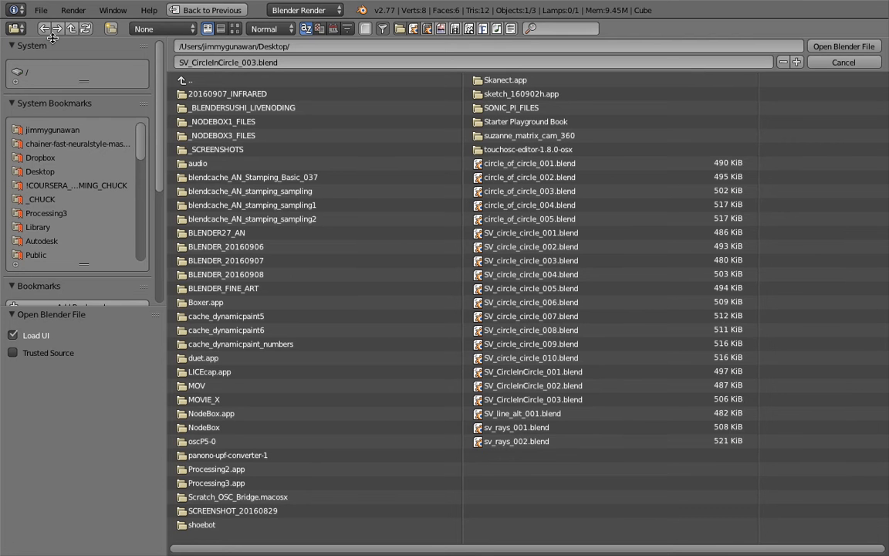
pyautogui.click(549, 403)
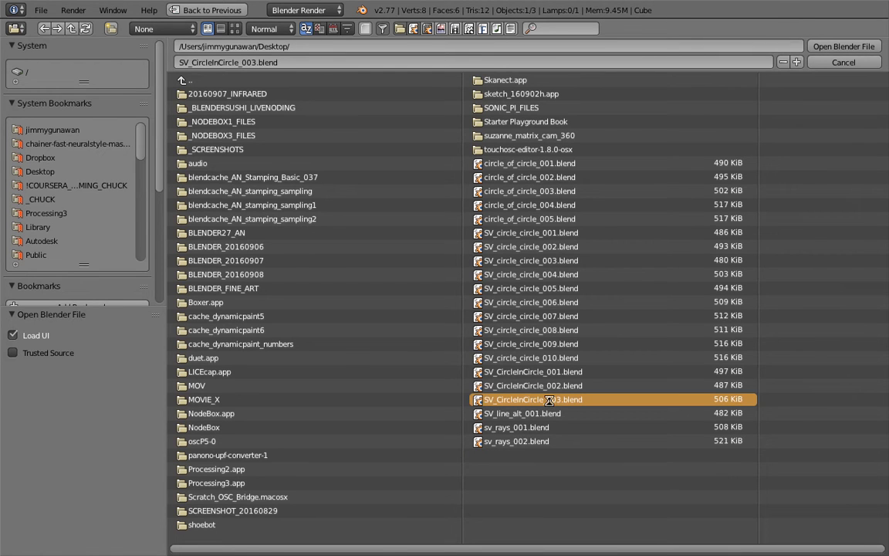
pyautogui.doubleClick(549, 400)
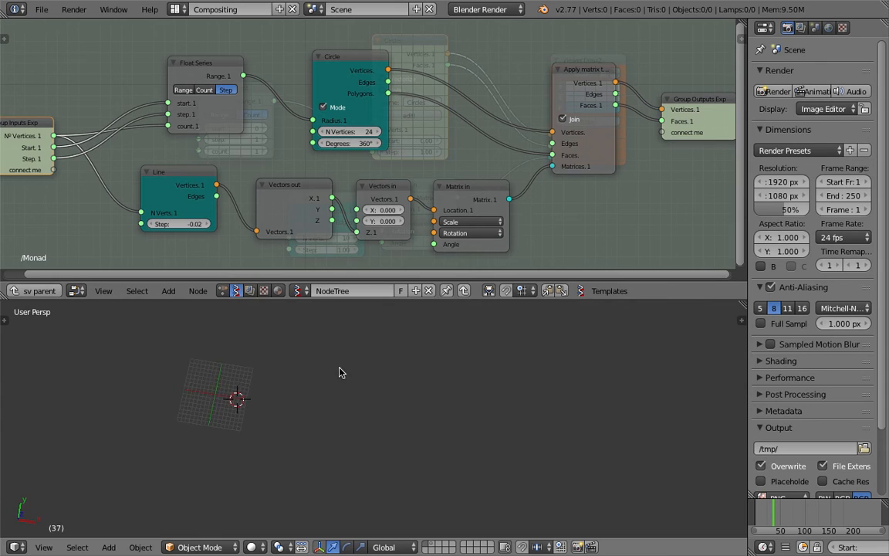
# Leave the Monad group and return to its parent node tree.
pyautogui.press('Home')
pyautogui.scroll(1, 284, 85)
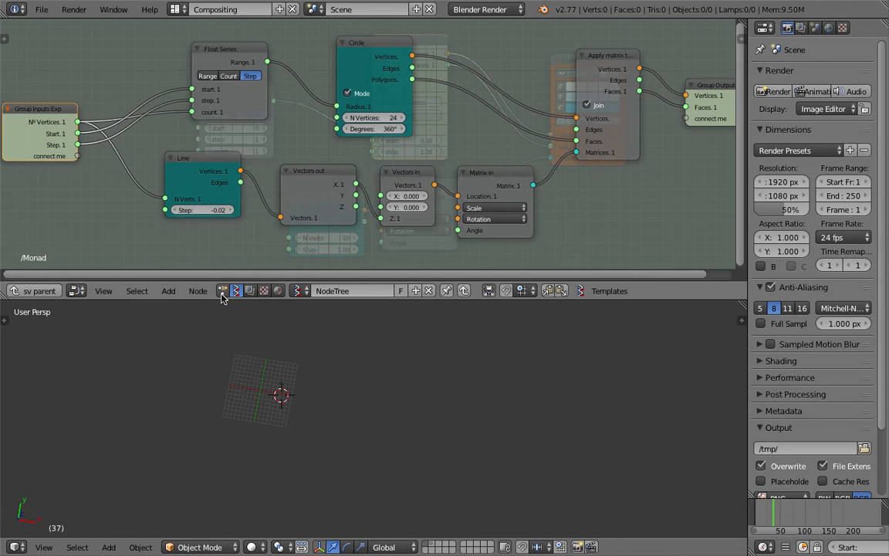
pyautogui.click(37, 291)
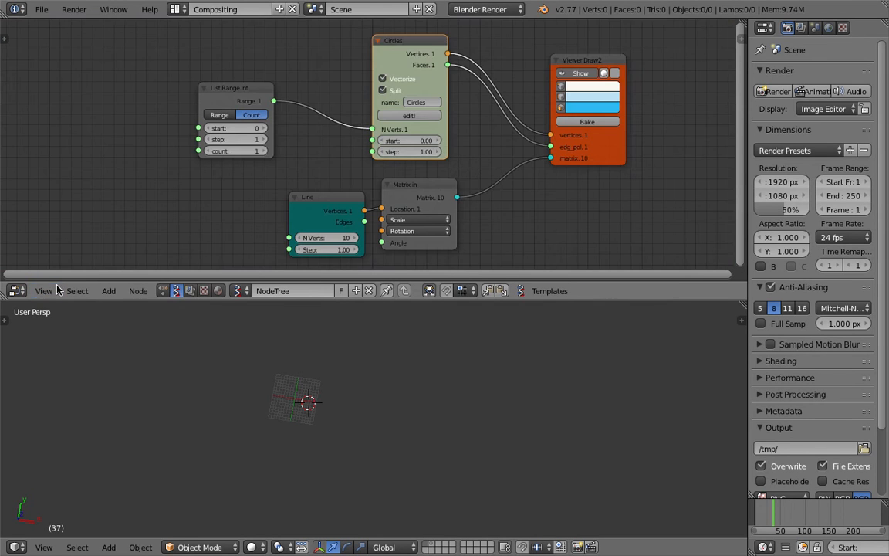
# Delete the Circles monad node and undo the deletion.
pyautogui.scroll(1, 298, 177)
pyautogui.press('x')
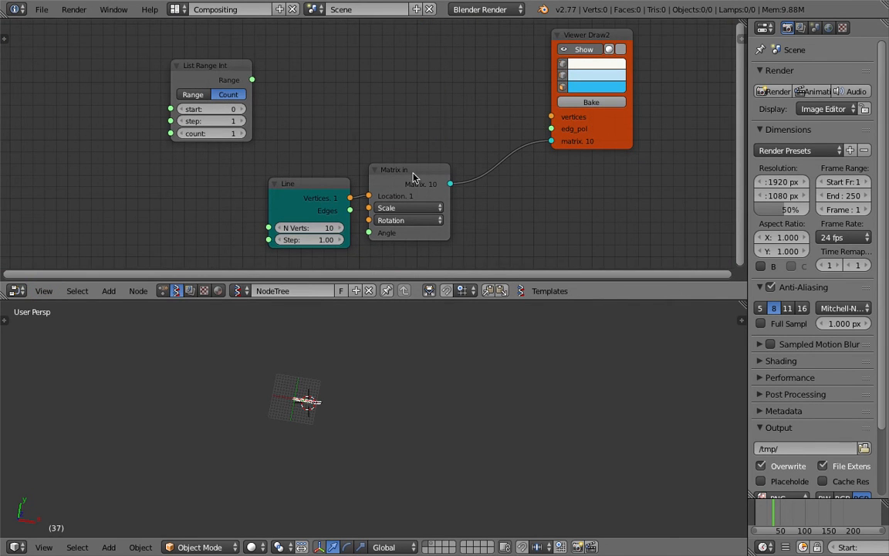
pyautogui.scroll(-1, 414, 177)
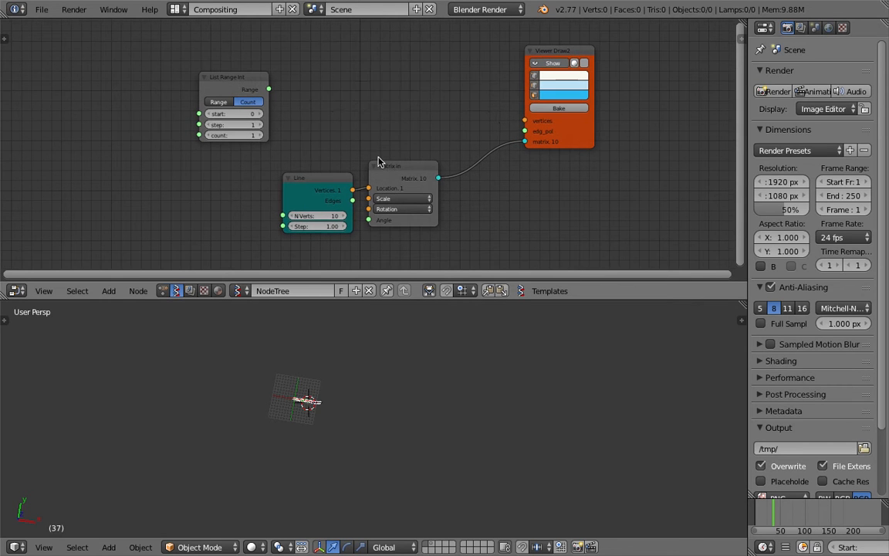
pyautogui.hotkey('ctrl', 'z')
# Open the Circles monad for editing and examine the nodes inside it.
pyautogui.click(412, 170)
pyautogui.moveTo(606, 241); pyautogui.dragTo(564, 241, button='middle')
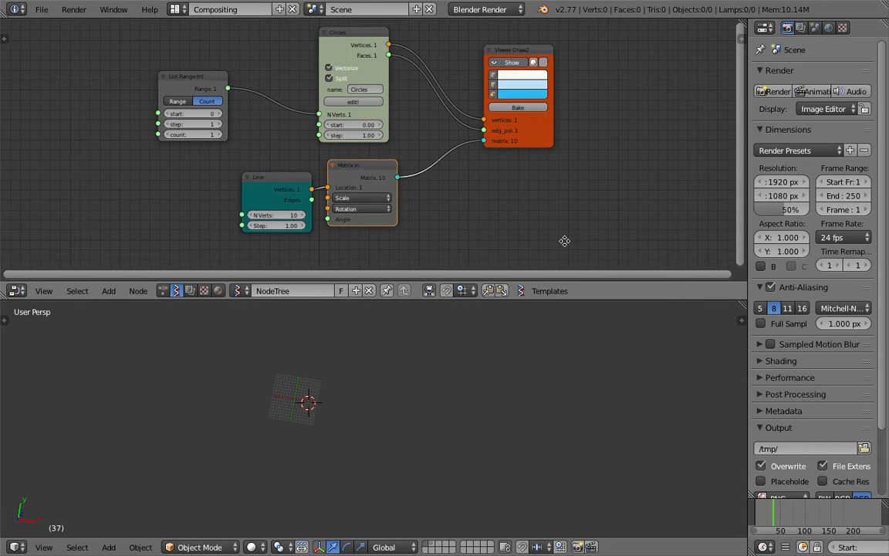
pyautogui.scroll(3, 258, 447)
pyautogui.moveTo(409, 373); pyautogui.dragTo(337, 386, button='middle')
pyautogui.scroll(1, 390, 393)
pyautogui.moveTo(188, 203); pyautogui.dragTo(189, 225, button='middle')
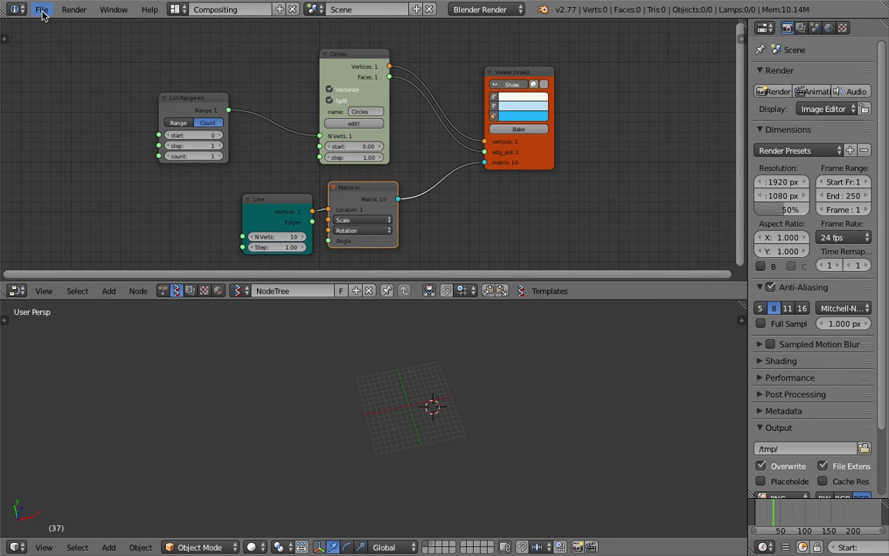
pyautogui.click(354, 124)
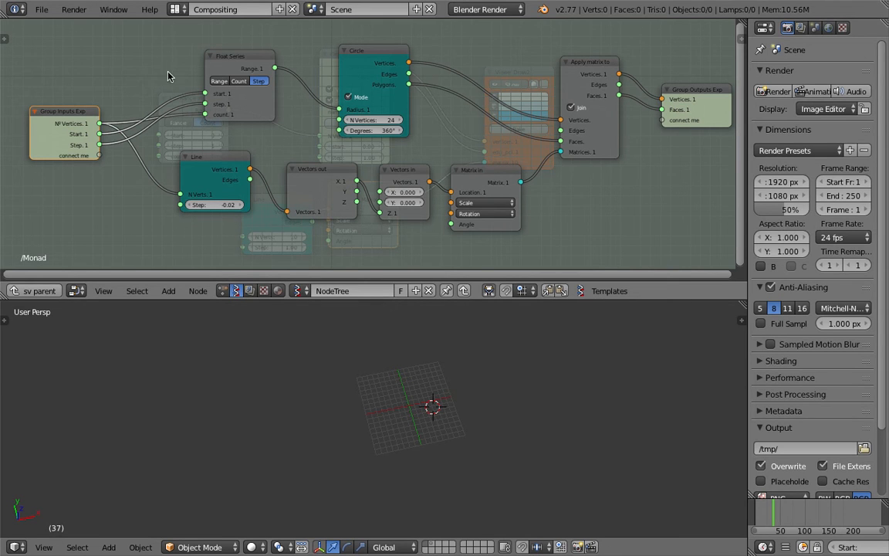
pyautogui.moveTo(168, 73); pyautogui.dragTo(147, 72, button='middle')
pyautogui.moveTo(83, 37); pyautogui.dragTo(91, 46, button='middle')
pyautogui.scroll(-1, 104, 68)
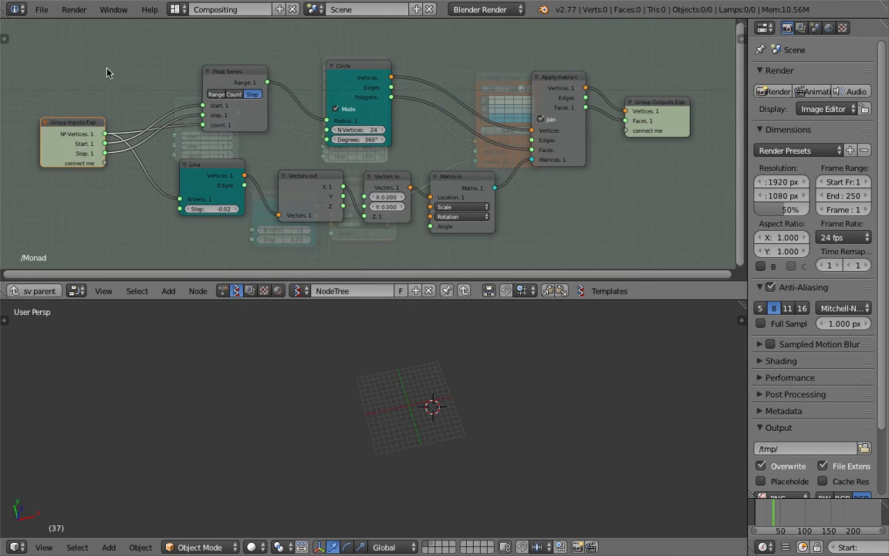
# Open circle_of_circle_005.blend from the recent files.
pyautogui.click(39, 11)
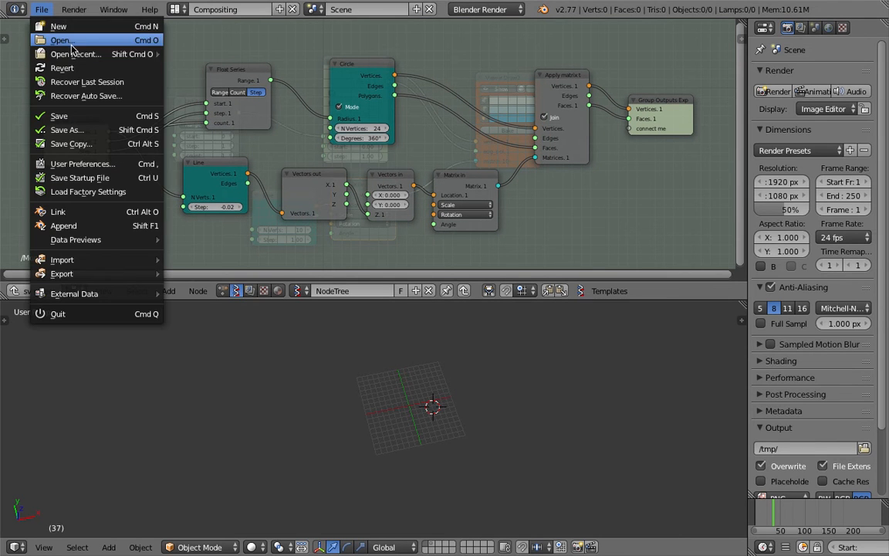
pyautogui.moveTo(75, 54)
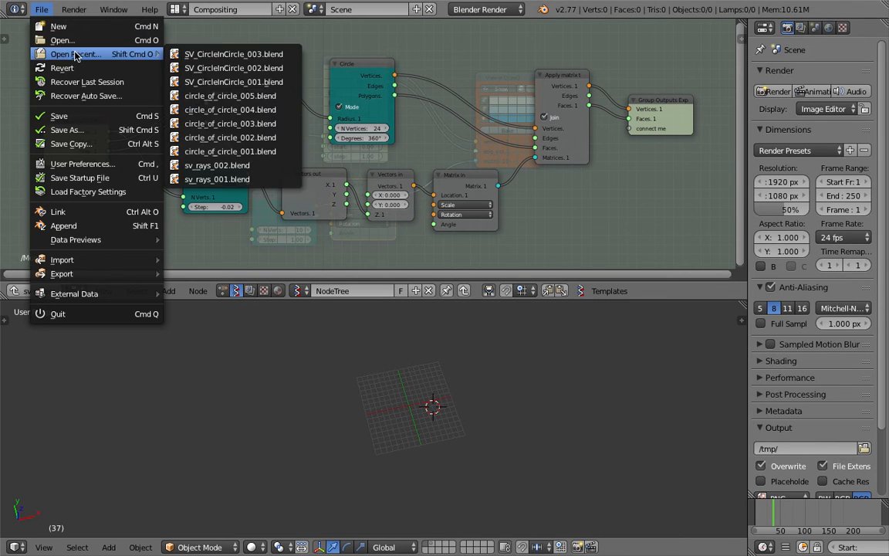
pyautogui.click(262, 99)
# Examine the concentric circle pattern in the 3D view and the Map Range, Monad and Viewer Draw nodes driving it.
pyautogui.moveTo(333, 348); pyautogui.dragTo(346, 398, button='middle')
pyautogui.scroll(-2, 336, 401)
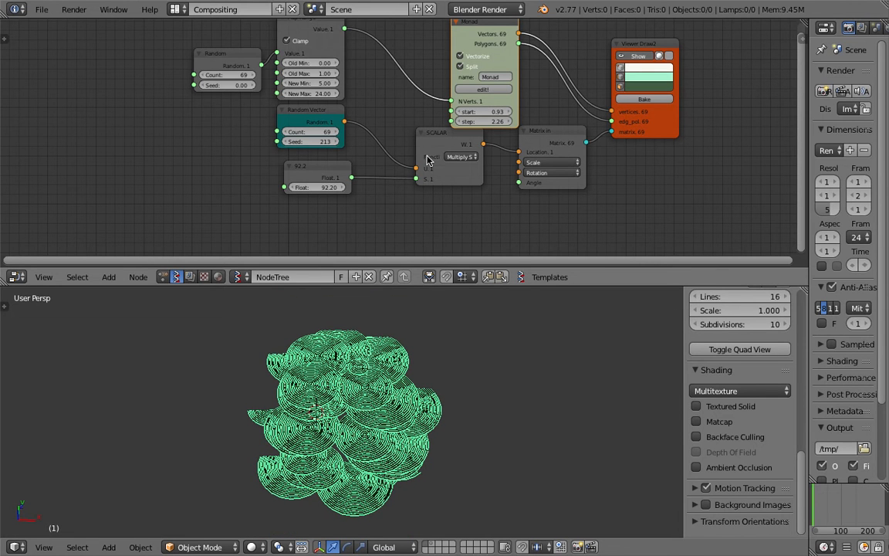
pyautogui.moveTo(336, 390); pyautogui.dragTo(357, 312, button='middle')
pyautogui.scroll(1, 351, 372)
pyautogui.moveTo(351, 373); pyautogui.dragTo(375, 370, button='middle')
pyautogui.moveTo(369, 105); pyautogui.dragTo(324, 132, button='middle')
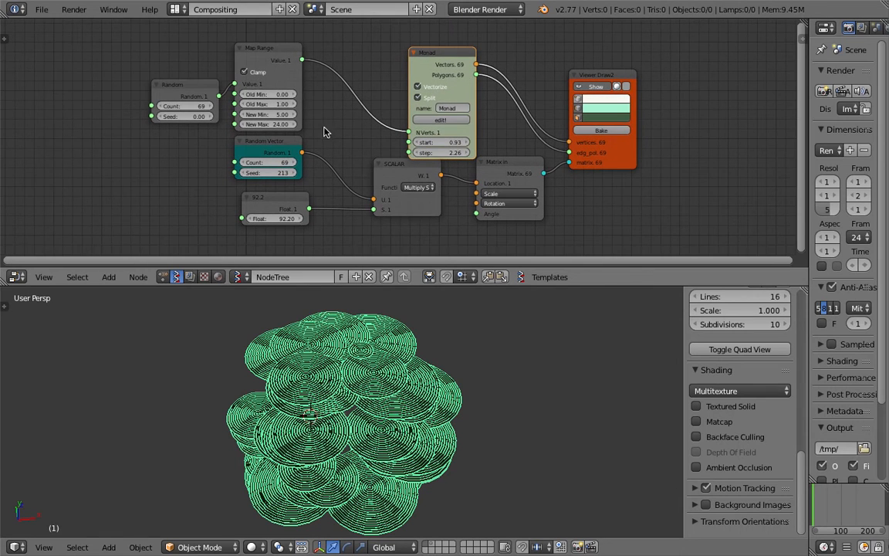
pyautogui.click(281, 53)
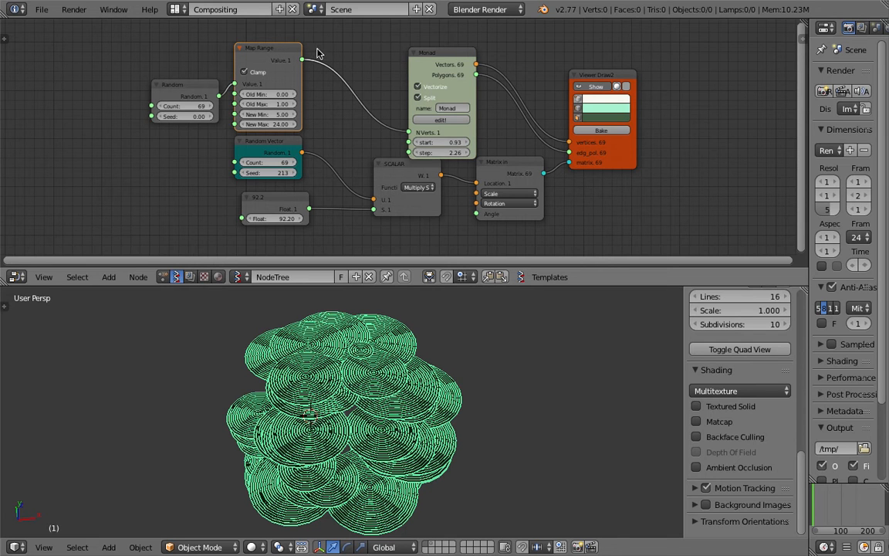
pyautogui.moveTo(533, 103); pyautogui.dragTo(491, 107, button='middle')
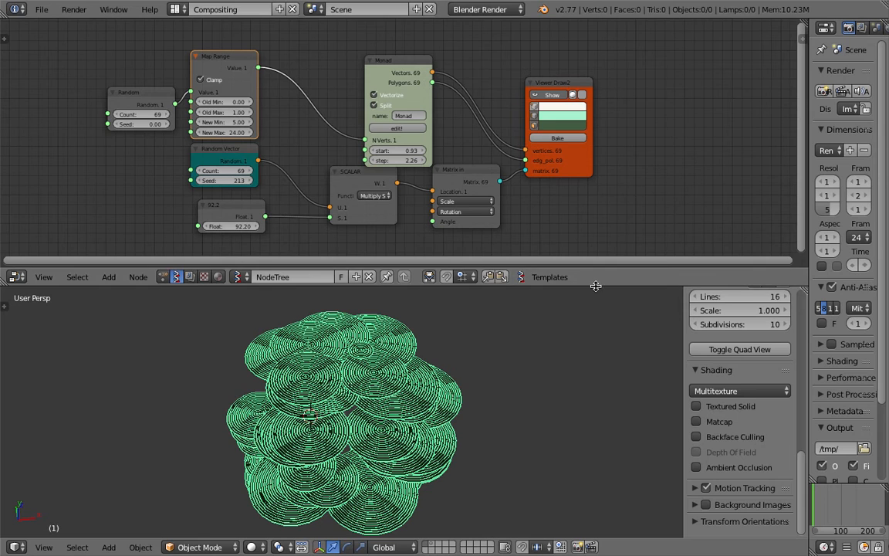
# Set the Random node's count to 10.
pyautogui.click(351, 179)
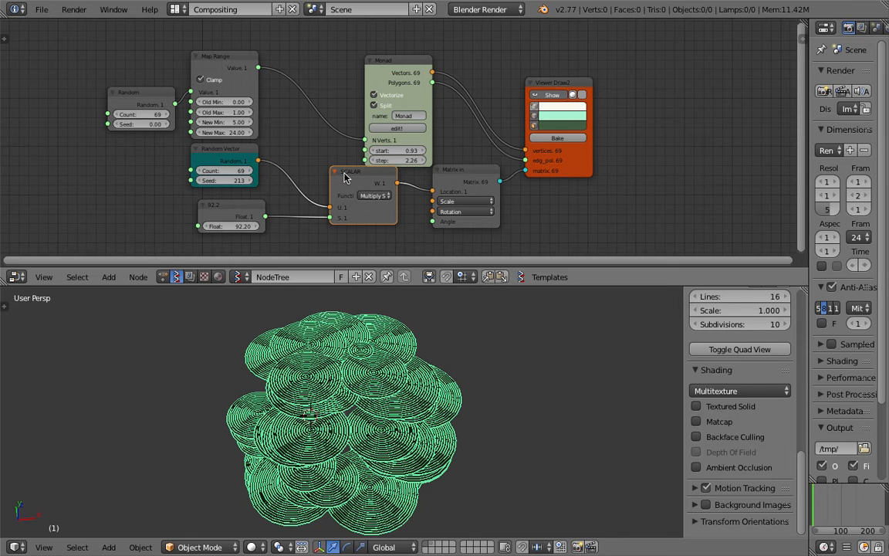
pyautogui.scroll(2, 308, 161)
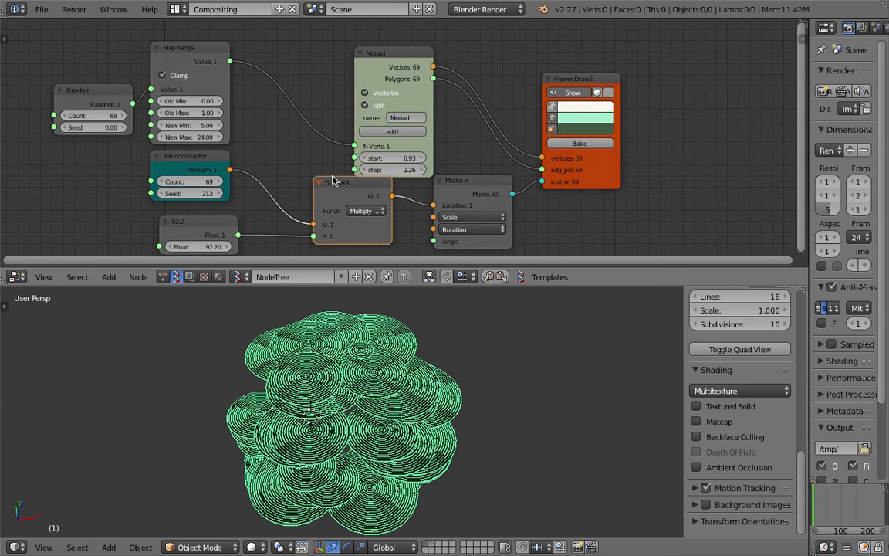
pyautogui.scroll(-1, 303, 168)
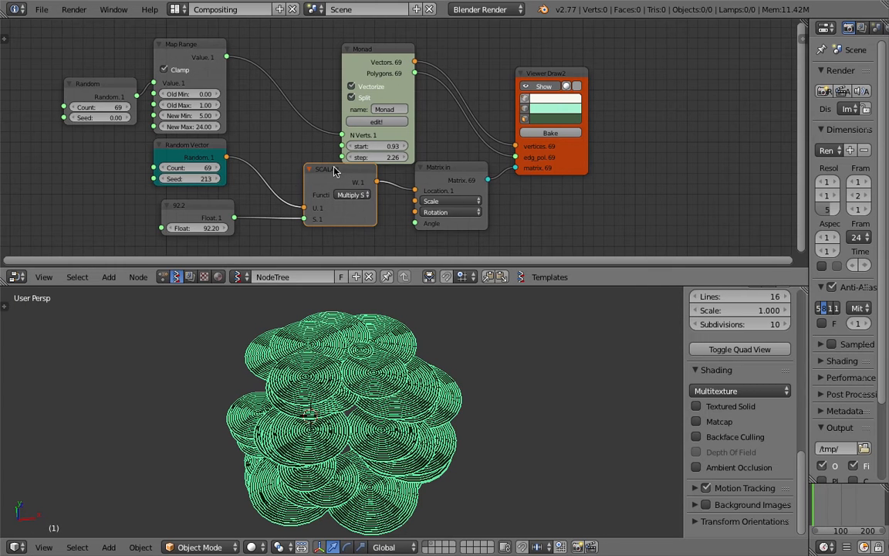
pyautogui.click(104, 108)
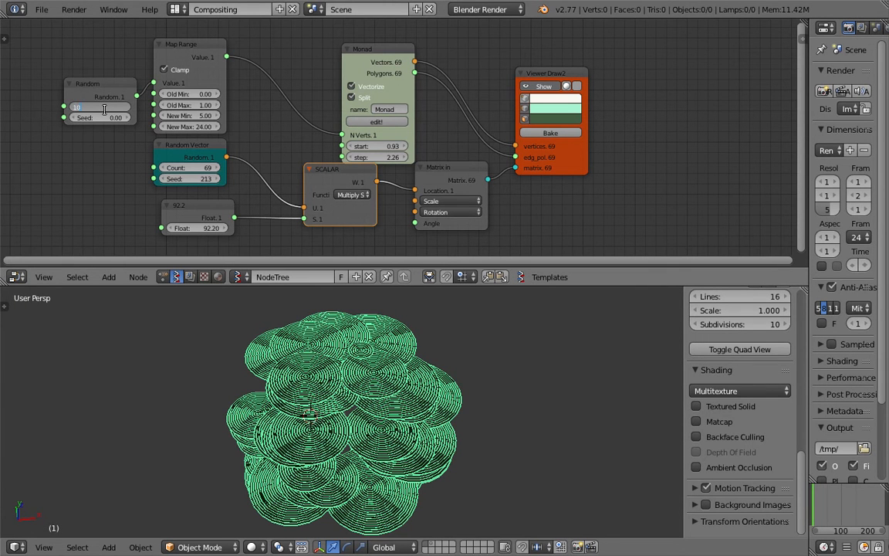
pyautogui.press('Return')
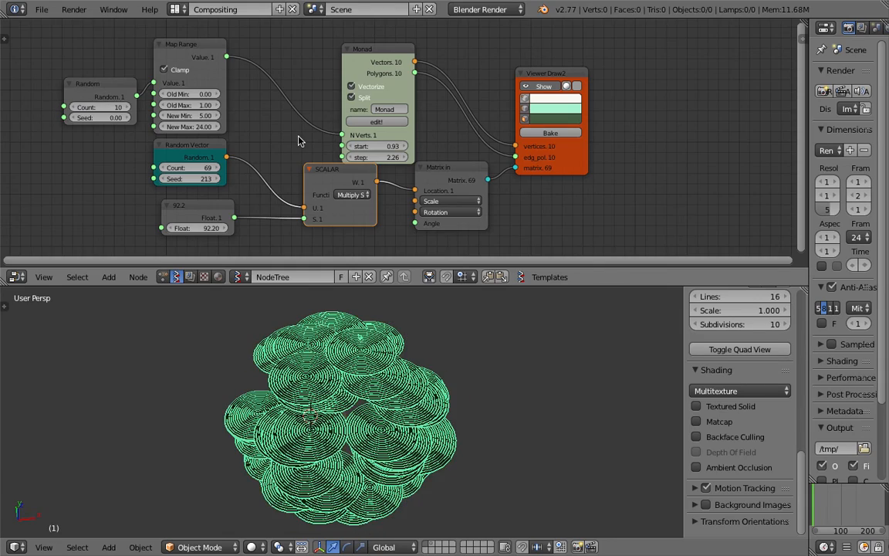
# Spread out the SCALAR, Matrix in and Viewer Draw nodes so that they no longer crowd the Monad node.
pyautogui.hotkey('ctrl', 'Left')
pyautogui.hotkey('ctrl', 'Right')
pyautogui.moveTo(553, 205); pyautogui.dragTo(521, 190, button='middle')
pyautogui.moveTo(440, 158); pyautogui.dragTo(455, 171)
pyautogui.moveTo(310, 154); pyautogui.dragTo(281, 176)
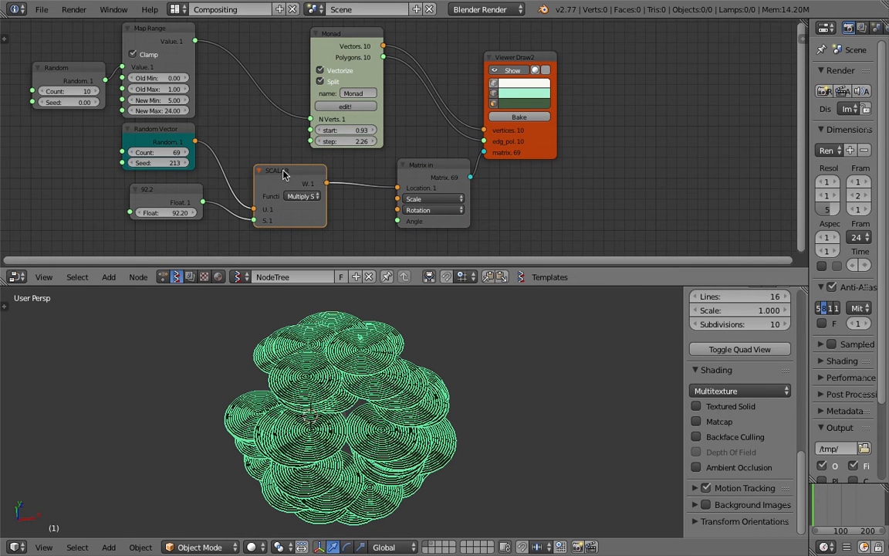
pyautogui.moveTo(240, 121); pyautogui.dragTo(260, 128, button='middle')
pyautogui.click(191, 139)
pyautogui.moveTo(305, 149); pyautogui.dragTo(305, 152, button='middle')
pyautogui.moveTo(303, 182)
pyautogui.mouseDown()
pyautogui.moveTo(291, 170)
pyautogui.moveTo(297, 175)
pyautogui.mouseUp()
pyautogui.hotkey('ctrl', 'Left')
pyautogui.hotkey('ctrl', 'Right')
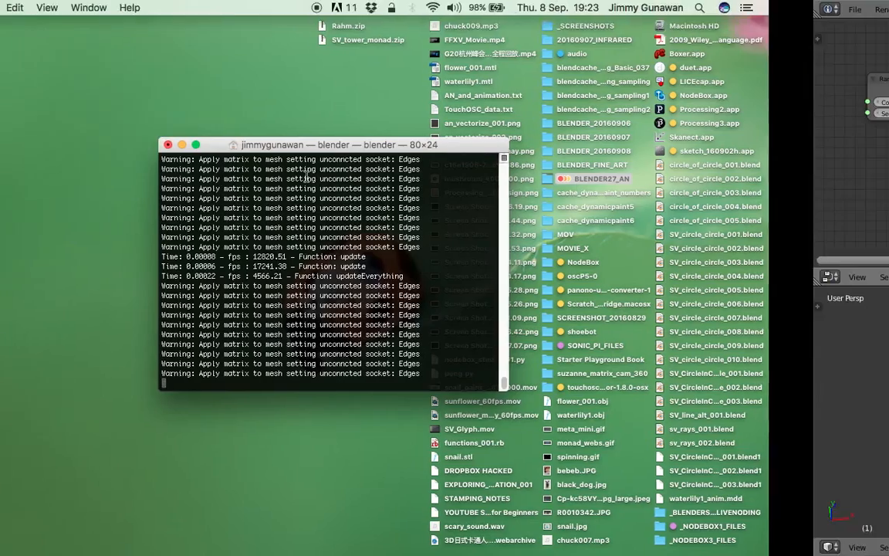
pyautogui.moveTo(532, 71); pyautogui.dragTo(562, 69)
pyautogui.moveTo(445, 114); pyautogui.dragTo(456, 116, button='middle')
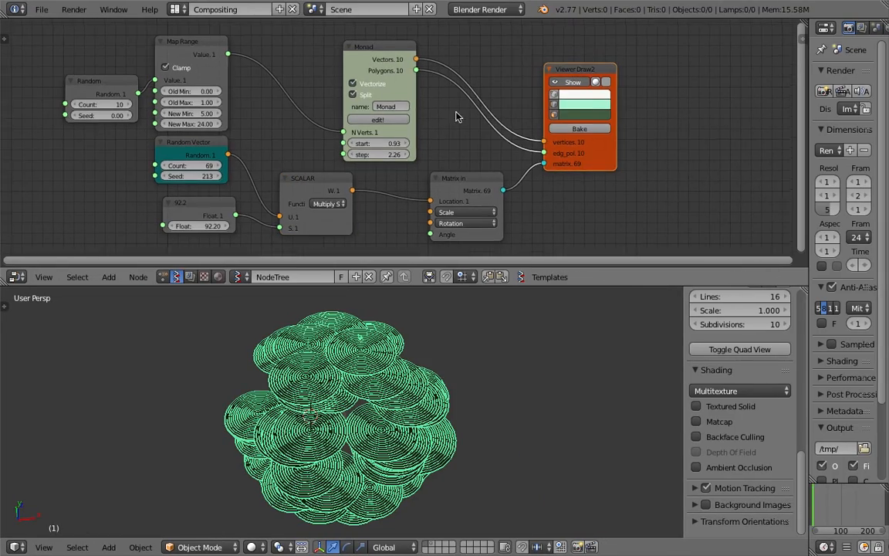
pyautogui.scroll(1, 342, 142)
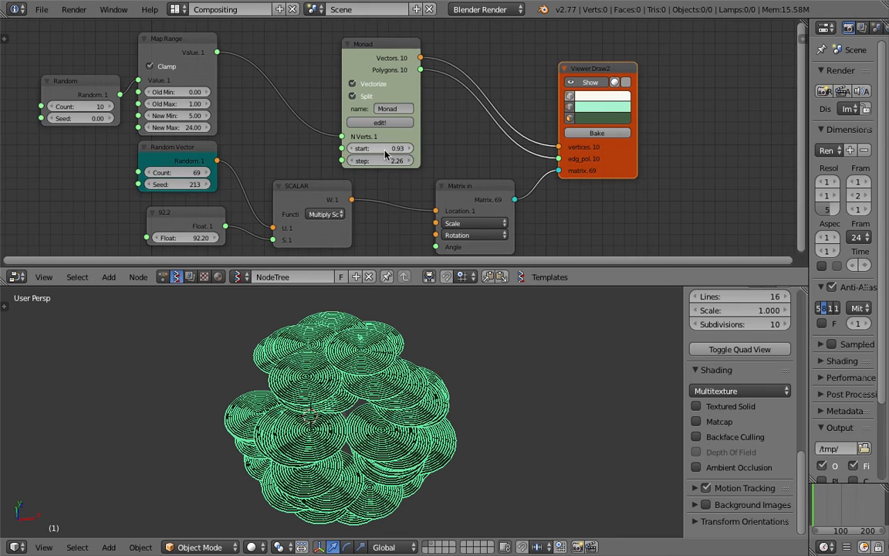
# Delete the SCALAR, Random Vector and 92.2 Float nodes.
pyautogui.click(321, 185)
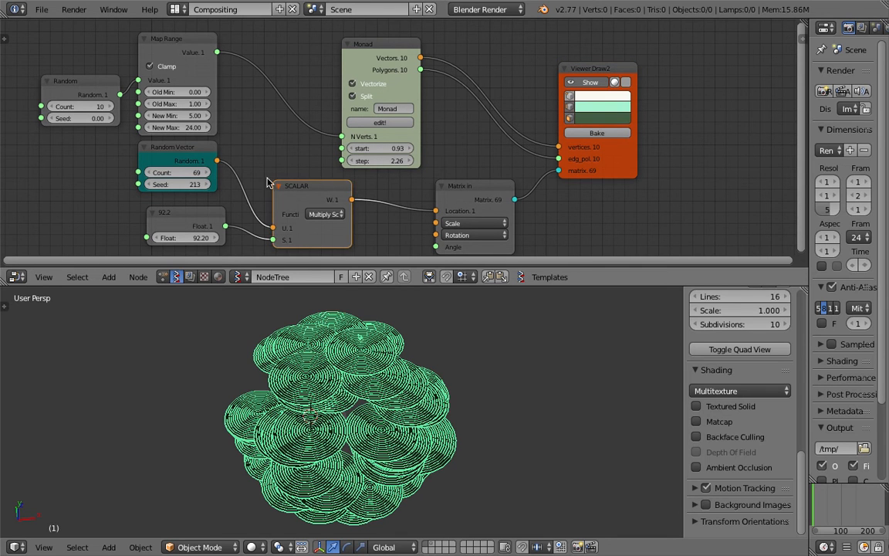
pyautogui.press('x')
pyautogui.click(188, 148)
pyautogui.press('x')
pyautogui.click(204, 212)
pyautogui.press('x')
# Add a Line node and connect its Vertices output to the Location input of the Matrix in node.
pyautogui.moveTo(269, 205); pyautogui.dragTo(284, 181, button='middle')
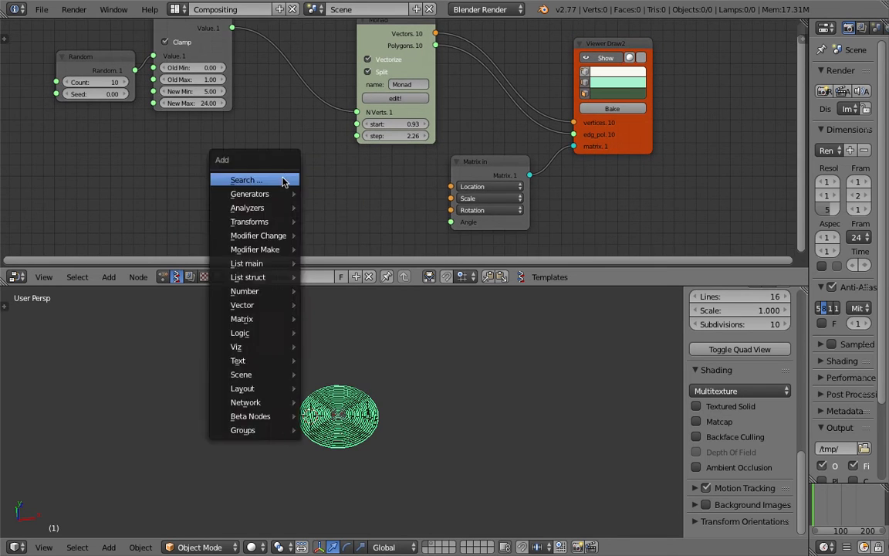
pyautogui.hotkey('ctrl', 'a')
pyautogui.write('l')
pyautogui.press('BackSpace')
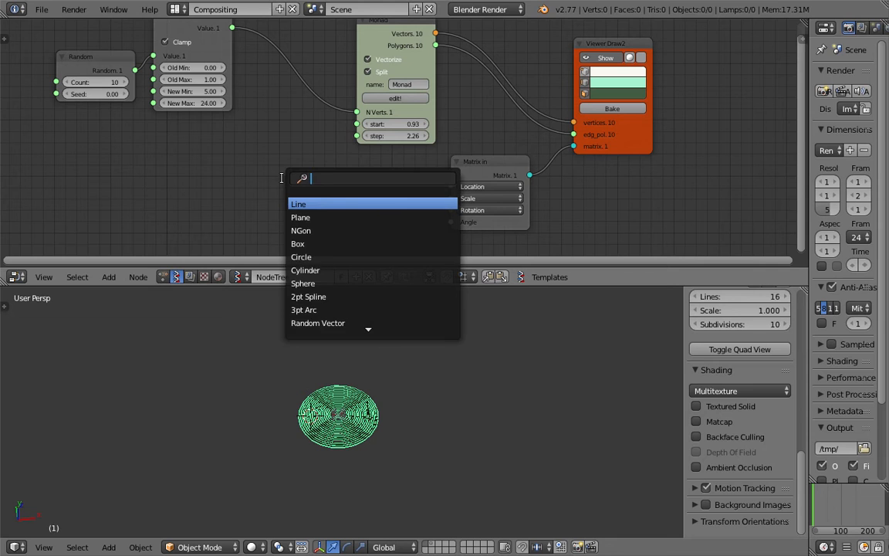
pyautogui.press('Return')
pyautogui.click(285, 183)
pyautogui.moveTo(363, 199); pyautogui.dragTo(451, 187)
# Set the Line node to 10 vertices with a step of 68.59.
pyautogui.moveTo(319, 240); pyautogui.dragTo(367, 233)
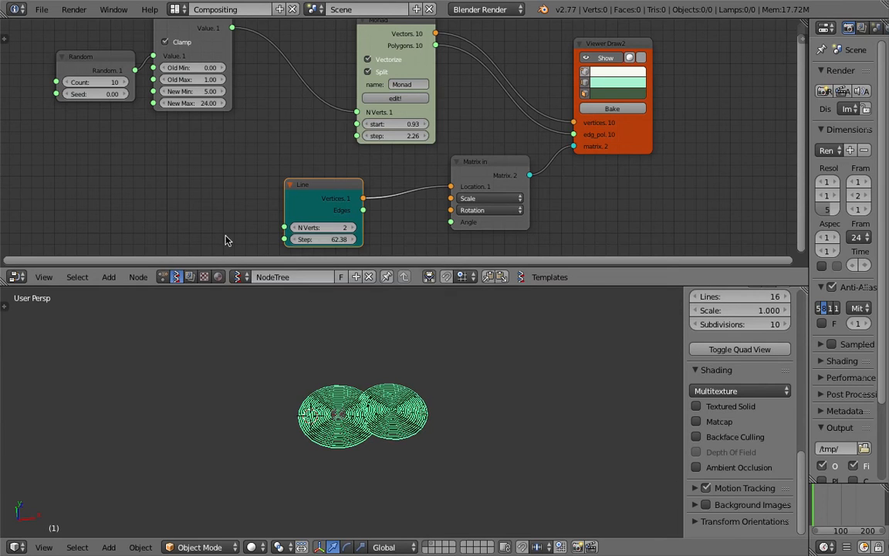
pyautogui.click(352, 227)
pyautogui.click(352, 228)
pyautogui.click(352, 227)
pyautogui.click(352, 228)
pyautogui.click(352, 228)
pyautogui.click(352, 228)
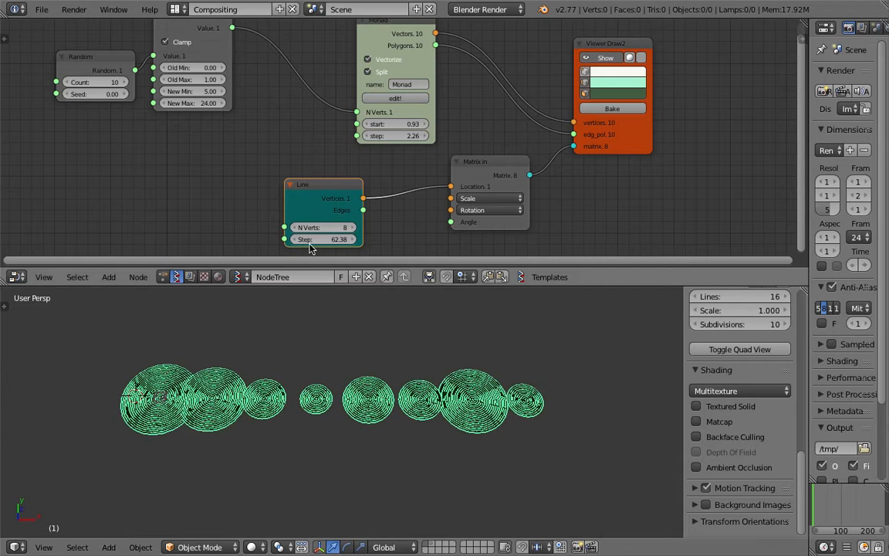
pyautogui.click(352, 228)
pyautogui.click(352, 228)
pyautogui.moveTo(317, 240); pyautogui.dragTo(332, 239)
# Set the Map Range node's New Max to 16.68 and even out the spacing of the Random, Map Range, Monad and Viewer Draw nodes.
pyautogui.moveTo(143, 121); pyautogui.dragTo(157, 153, button='middle')
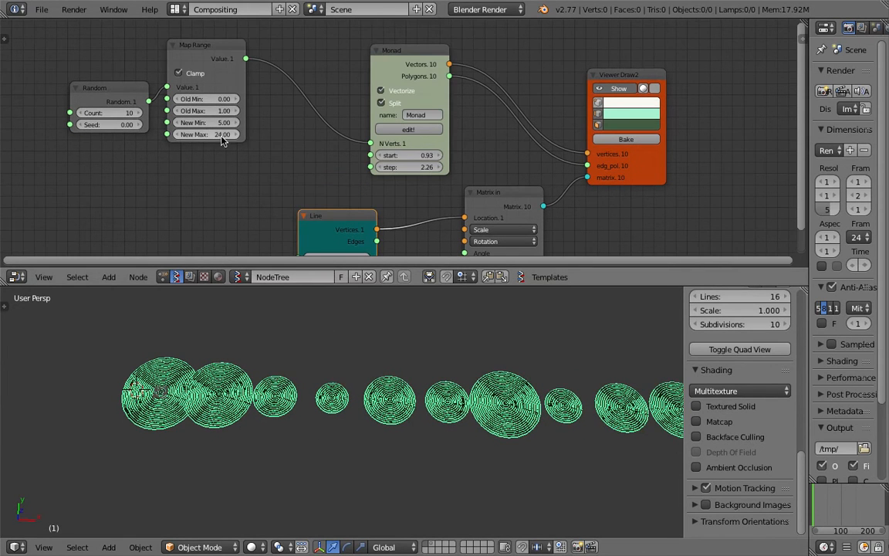
pyautogui.moveTo(205, 134); pyautogui.dragTo(138, 134)
pyautogui.moveTo(223, 51); pyautogui.dragTo(267, 60)
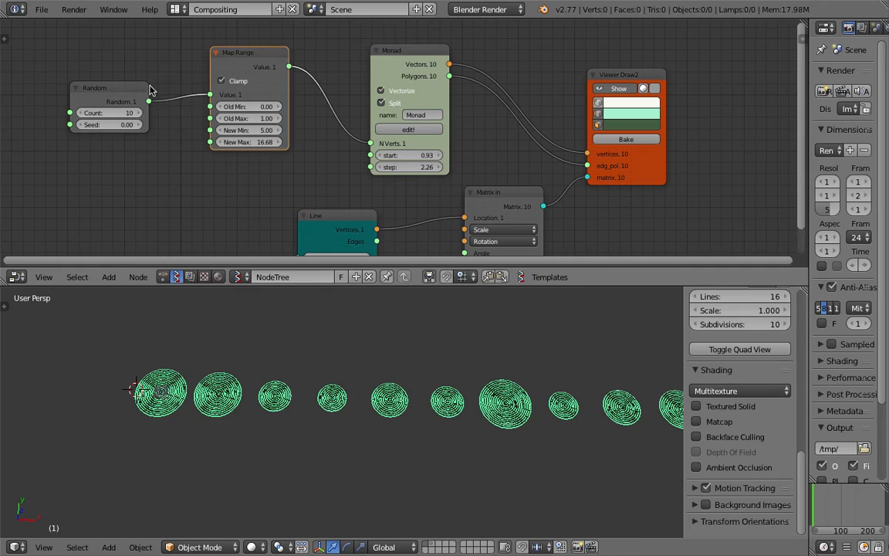
pyautogui.moveTo(151, 90); pyautogui.dragTo(180, 94)
pyautogui.moveTo(407, 52); pyautogui.dragTo(371, 50)
pyautogui.moveTo(631, 83); pyautogui.dragTo(605, 78)
# Try the Monad node with Vectorize and Split switched off, and enable both options again.
pyautogui.click(361, 100)
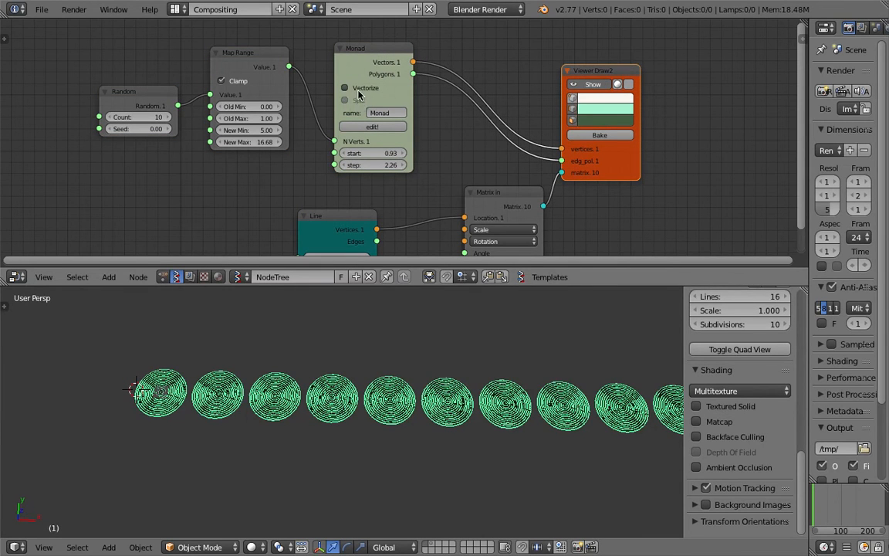
pyautogui.click(370, 92)
pyautogui.click(361, 99)
pyautogui.click(360, 100)
pyautogui.click(361, 102)
pyautogui.click(361, 103)
pyautogui.click(361, 101)
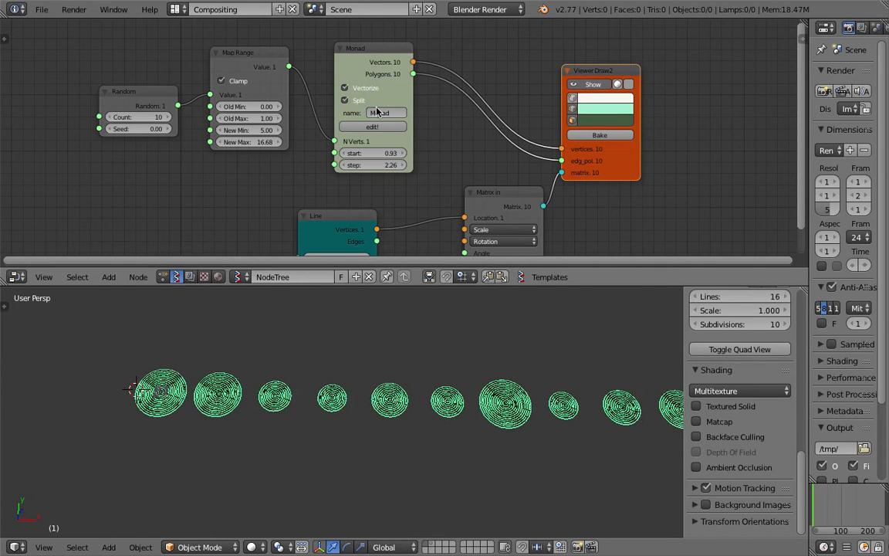
# Rearrange the Line, Matrix in and Viewer Draw nodes around the Monad and enlarge the node editor area.
pyautogui.moveTo(453, 138); pyautogui.dragTo(424, 118, button='middle')
pyautogui.scroll(-1, 529, 350)
pyautogui.scroll(2, 470, 357)
pyautogui.keyDown('shift'); pyautogui.moveTo(529, 350); pyautogui.dragTo(421, 384, button='middle'); pyautogui.keyUp('shift')
pyautogui.moveTo(352, 193); pyautogui.dragTo(344, 185, button='middle')
pyautogui.moveTo(326, 190); pyautogui.dragTo(356, 177)
pyautogui.moveTo(472, 172); pyautogui.dragTo(454, 169)
pyautogui.moveTo(575, 139); pyautogui.dragTo(547, 127)
pyautogui.moveTo(414, 95); pyautogui.dragTo(459, 114, button='middle')
pyautogui.moveTo(300, 66); pyautogui.dragTo(292, 60, button='middle')
pyautogui.moveTo(507, 288); pyautogui.dragTo(511, 325)
# Save the file as a new version named circle_of_circle_006.blend.
pyautogui.click(42, 9)
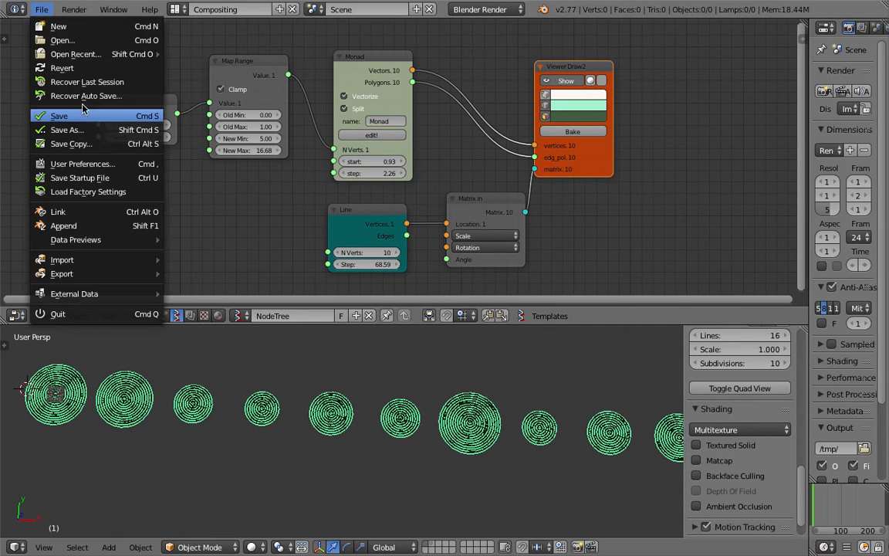
pyautogui.click(47, 123)
pyautogui.click(787, 63)
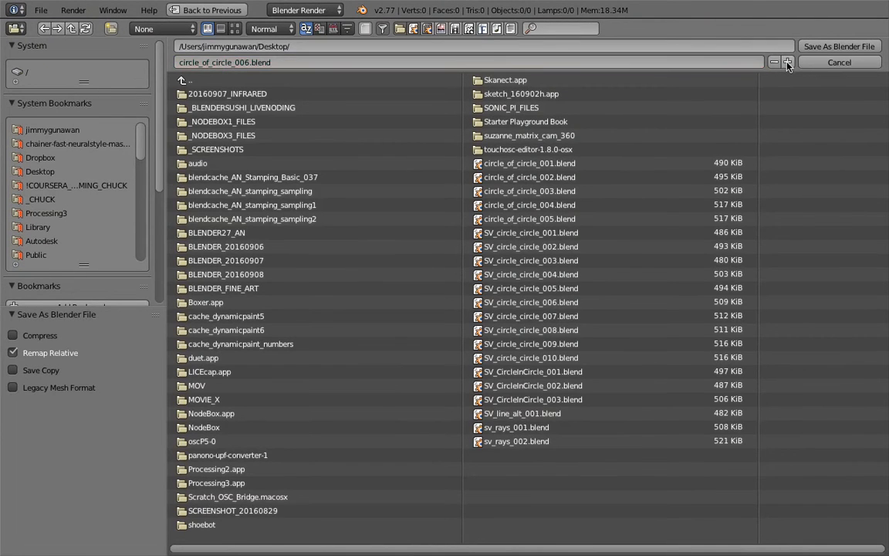
pyautogui.click(861, 47)
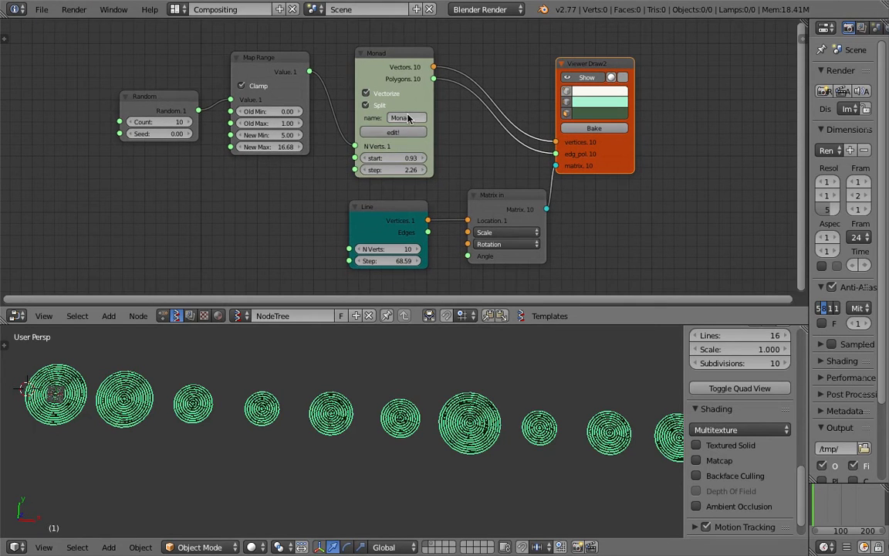
# Open the Monad for editing and spread its inner nodes into a readable layout from group inputs to group outputs.
pyautogui.click(390, 132)
pyautogui.moveTo(359, 105); pyautogui.dragTo(344, 88)
pyautogui.moveTo(159, 147); pyautogui.dragTo(209, 145)
pyautogui.moveTo(325, 189); pyautogui.dragTo(308, 199)
pyautogui.moveTo(392, 193); pyautogui.dragTo(381, 203)
pyautogui.moveTo(463, 198); pyautogui.dragTo(469, 208)
pyautogui.moveTo(550, 196); pyautogui.dragTo(569, 204)
pyautogui.moveTo(557, 181); pyautogui.dragTo(524, 174, button='middle')
pyautogui.moveTo(482, 90); pyautogui.dragTo(459, 88)
pyautogui.moveTo(719, 101); pyautogui.dragTo(667, 104)
pyautogui.moveTo(640, 96); pyautogui.dragTo(455, 95, button='middle')
pyautogui.moveTo(654, 98); pyautogui.dragTo(599, 103)
pyautogui.moveTo(507, 96); pyautogui.dragTo(526, 96)
pyautogui.moveTo(539, 80); pyautogui.dragTo(538, 79, button='middle')
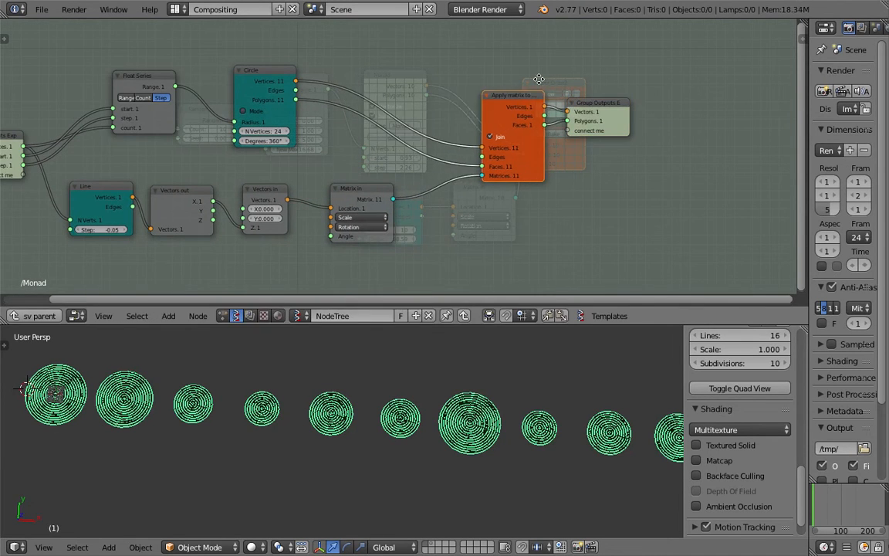
# Capture region screenshots of the monad's inner nodes and of the parent node tree.
pyautogui.press('Home')
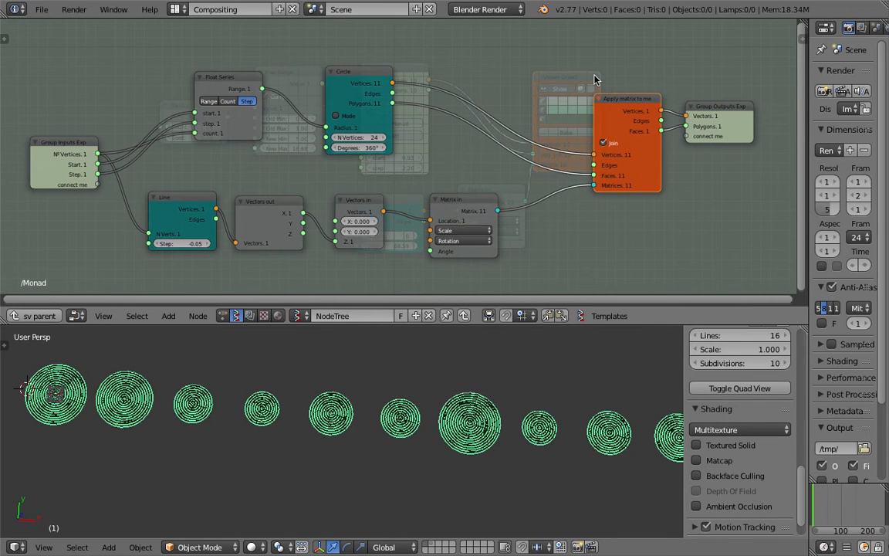
pyautogui.press('b')
pyautogui.moveTo(16, 34); pyautogui.dragTo(715, 266)
pyautogui.click(35, 315)
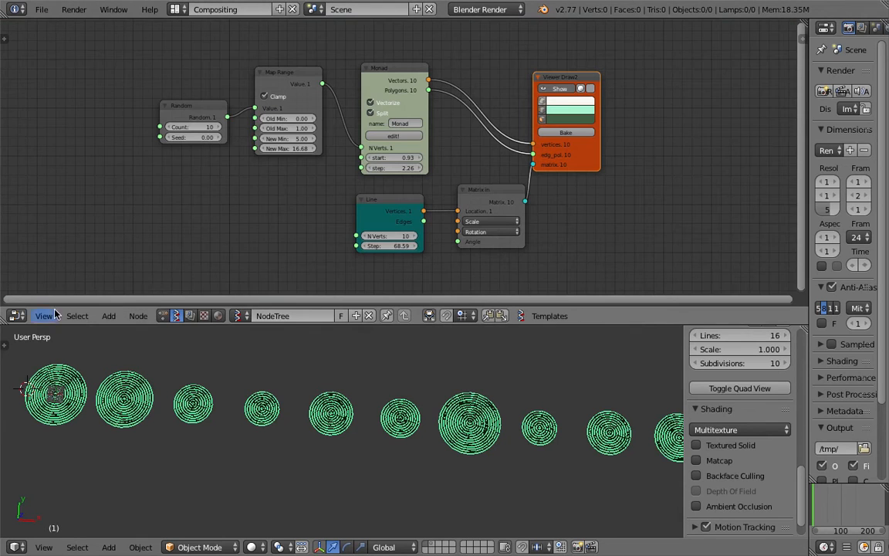
pyautogui.moveTo(127, 36); pyautogui.dragTo(602, 263)
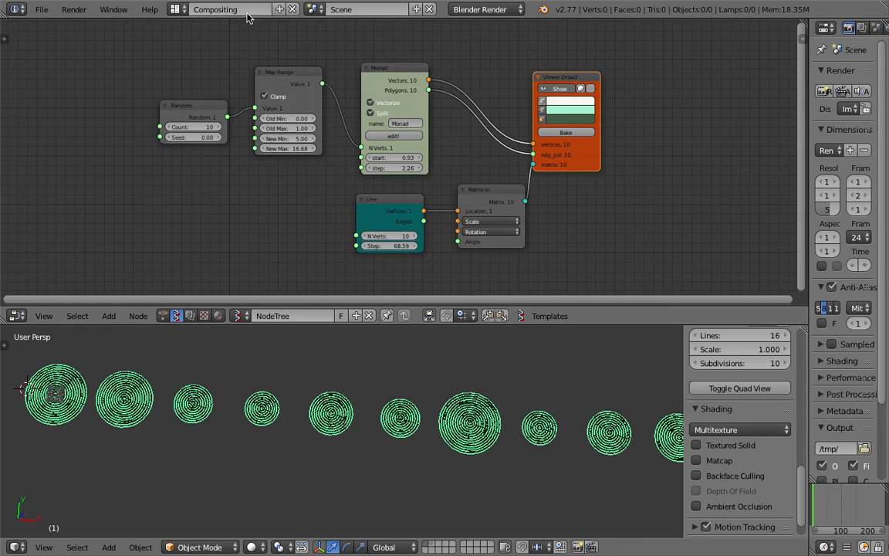
# Open another saved node setup from the recent files.
pyautogui.click(42, 10)
pyautogui.moveTo(73, 54)
pyautogui.click(238, 81)
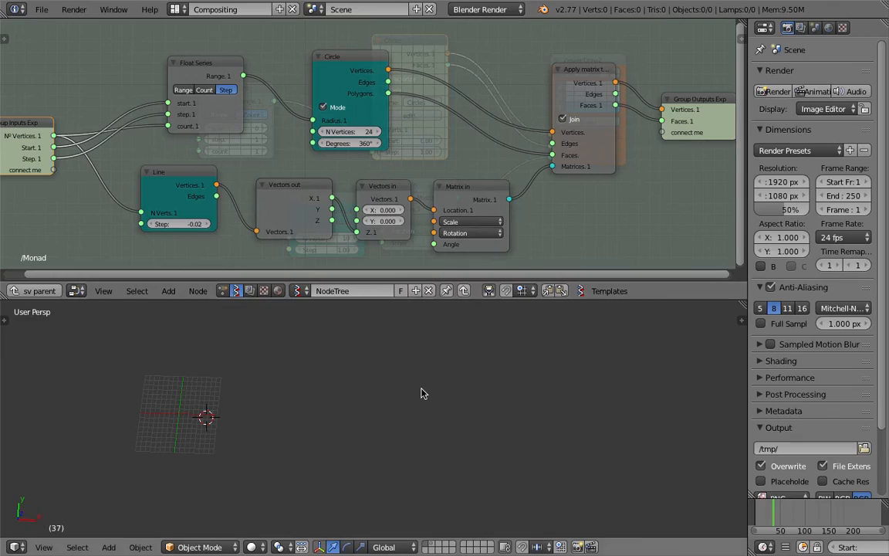
# Switch to the desktop and move the Terminal window aside.
pyautogui.hotkey('ctrl', 'Left')
pyautogui.moveTo(402, 143); pyautogui.dragTo(220, 98)
pyautogui.moveTo(381, 115); pyautogui.dragTo(333, 109)
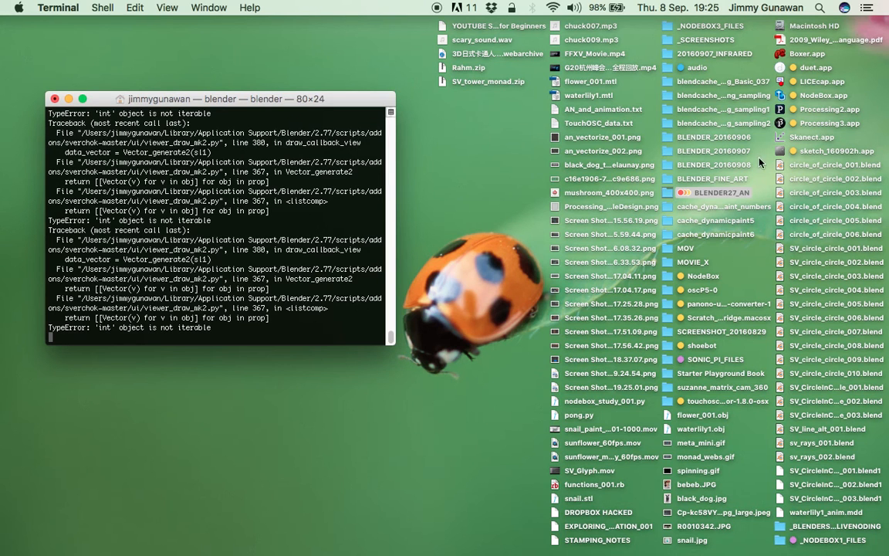
# Sort the desktop items by date modified in Finder.
pyautogui.click(157, 6)
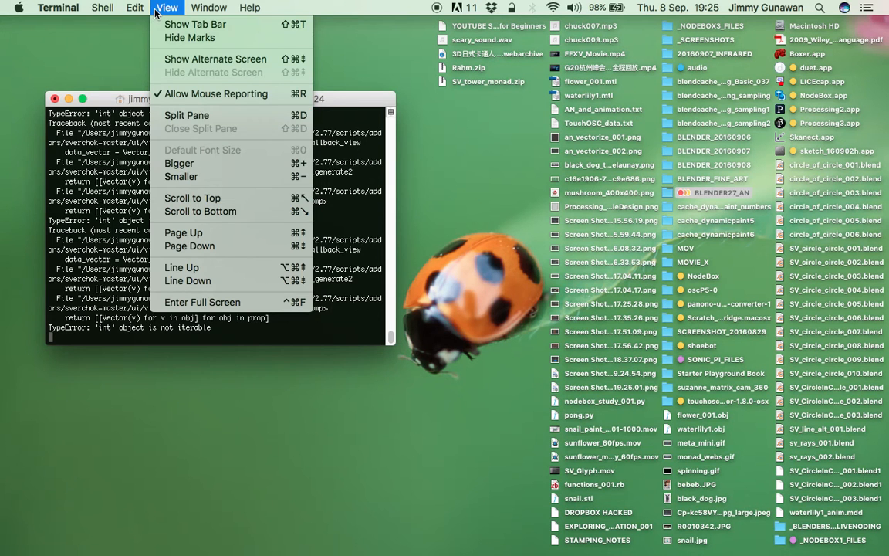
pyautogui.click(120, 36)
pyautogui.rightClick(166, 51)
pyautogui.click(150, 8)
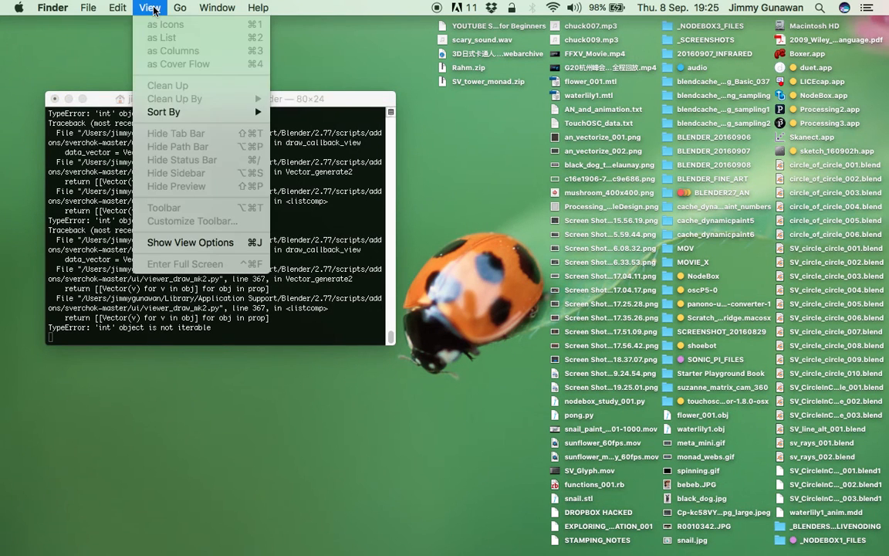
pyautogui.moveTo(228, 114)
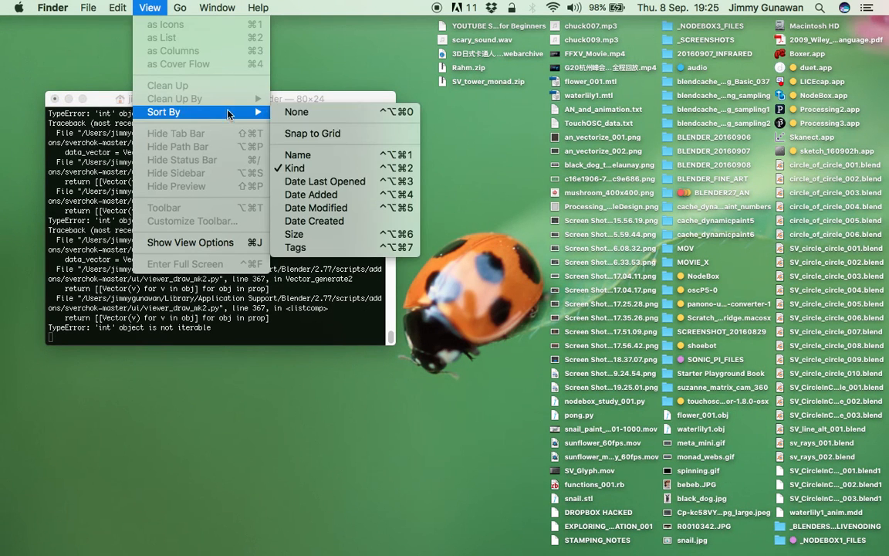
pyautogui.click(324, 207)
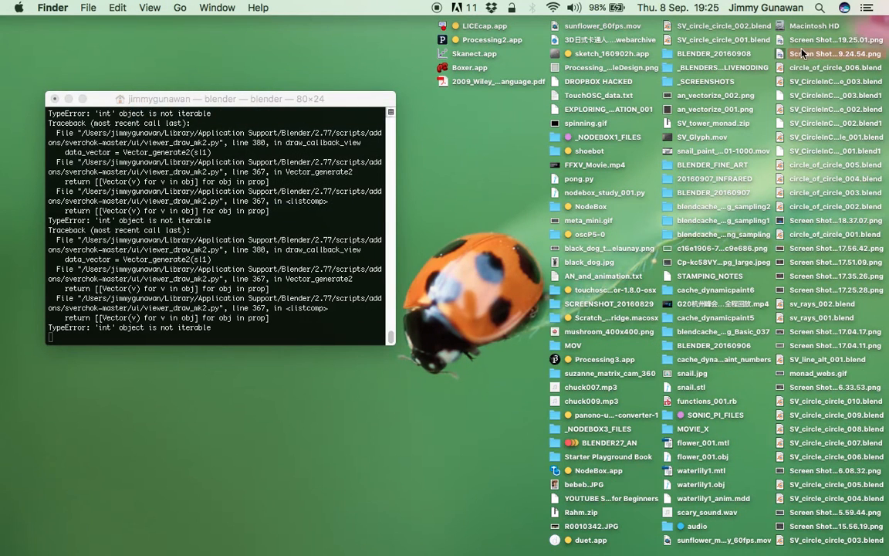
# Preview the two newest screenshots to compare the monad's inner nodes with the parent node tree.
pyautogui.keyDown('shift'); pyautogui.click(804, 42); pyautogui.keyUp('shift')
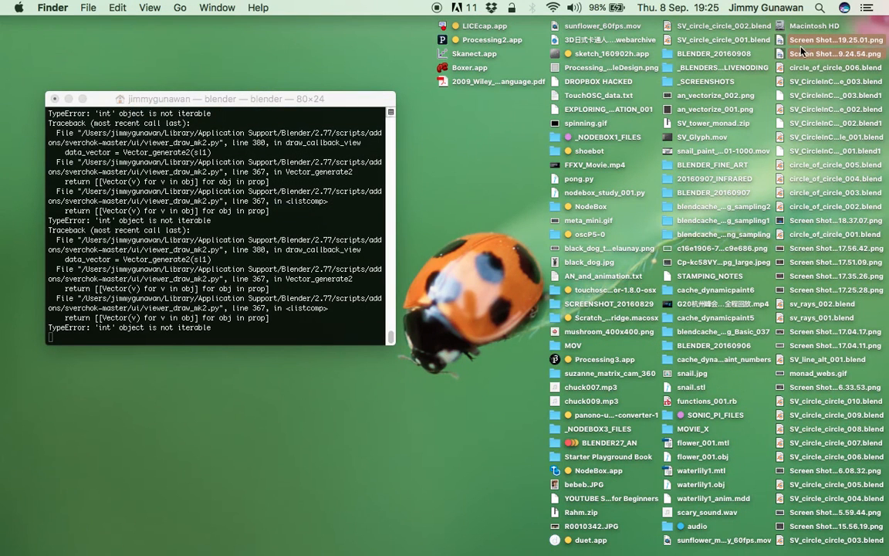
pyautogui.press('space')
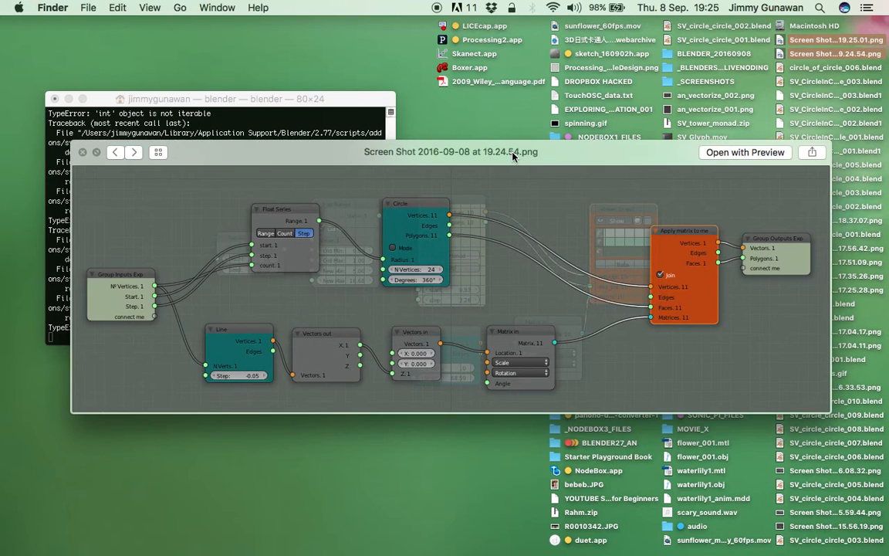
pyautogui.press('Right')
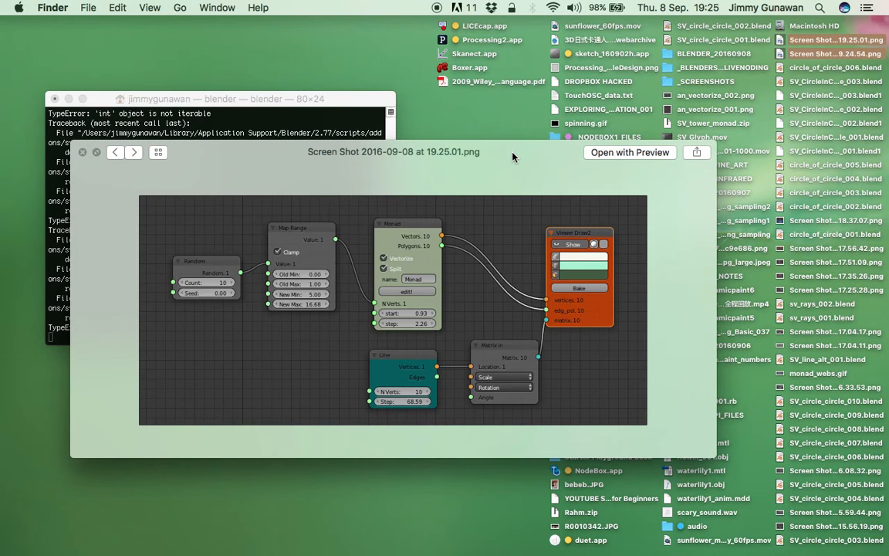
pyautogui.press('Left')
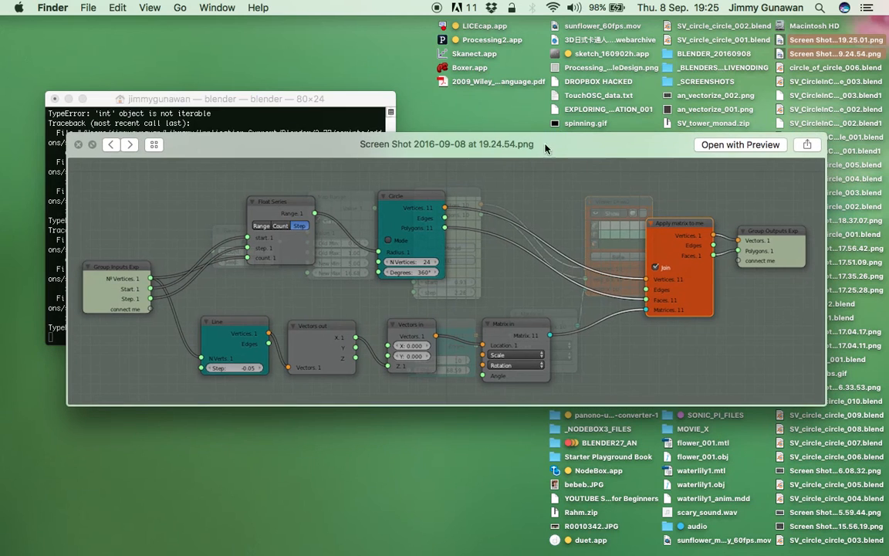
# Examine the monad's node screenshot at full screen, return it to a window and reposition the preview.
pyautogui.click(90, 145)
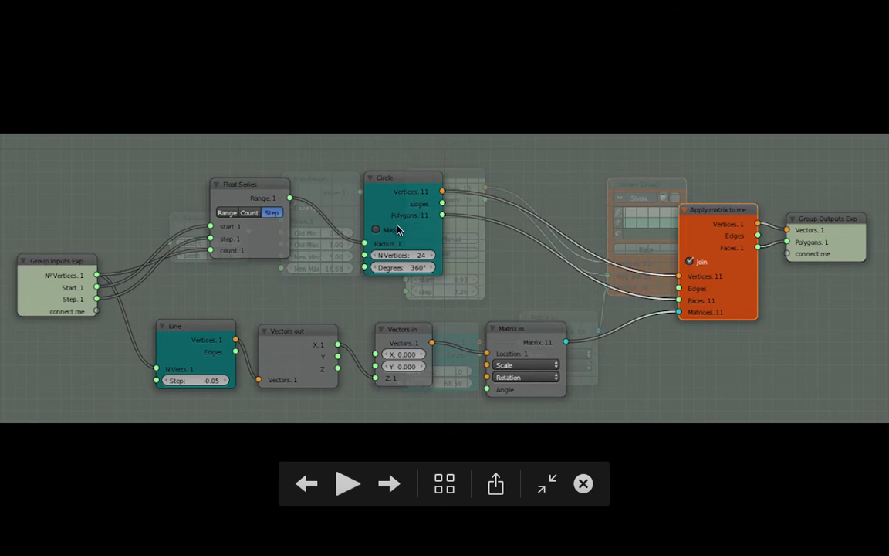
pyautogui.click(550, 482)
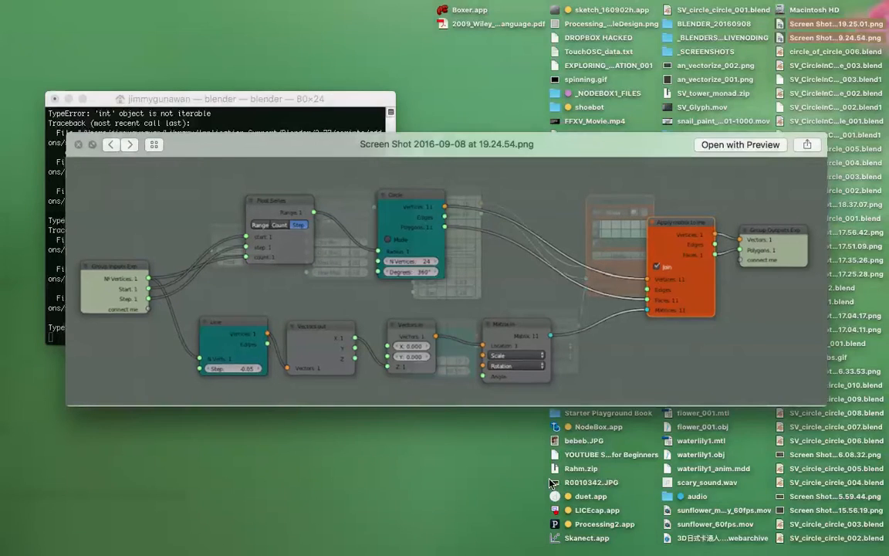
pyautogui.moveTo(411, 156); pyautogui.dragTo(395, 154)
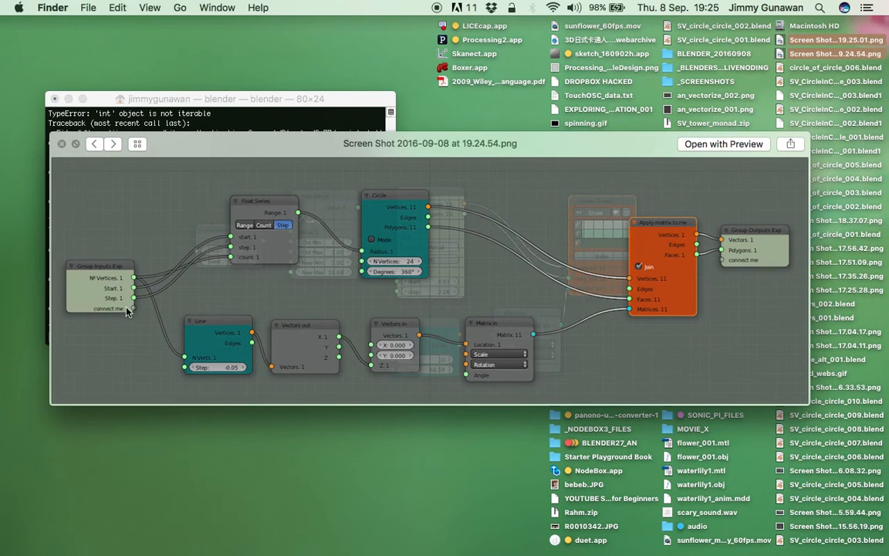
# Move the Terminal window down and the screenshot preview up on the desktop to keep the reference nodes uncovered.
pyautogui.hotkey('ctrl', 'Right')
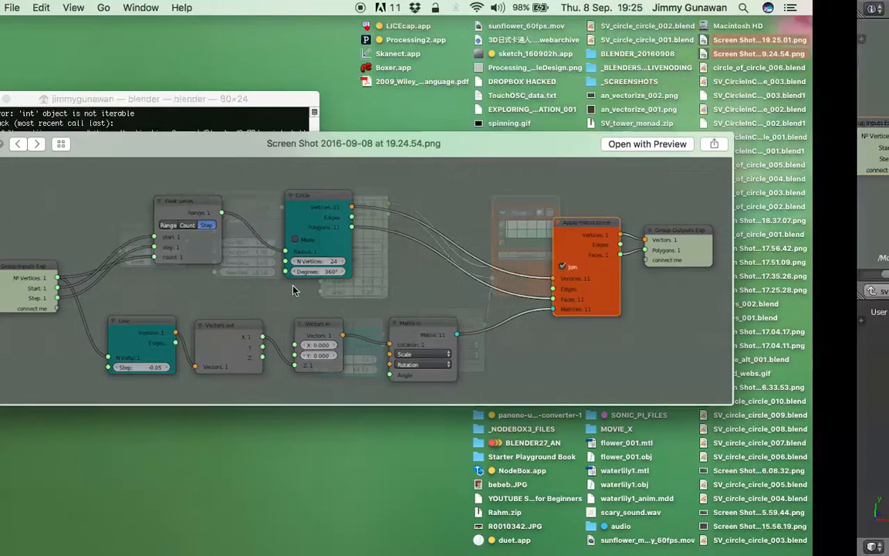
pyautogui.moveTo(408, 161); pyautogui.dragTo(455, 175, button='middle')
pyautogui.scroll(-2, 456, 164)
pyautogui.hotkey('ctrl', 'Left')
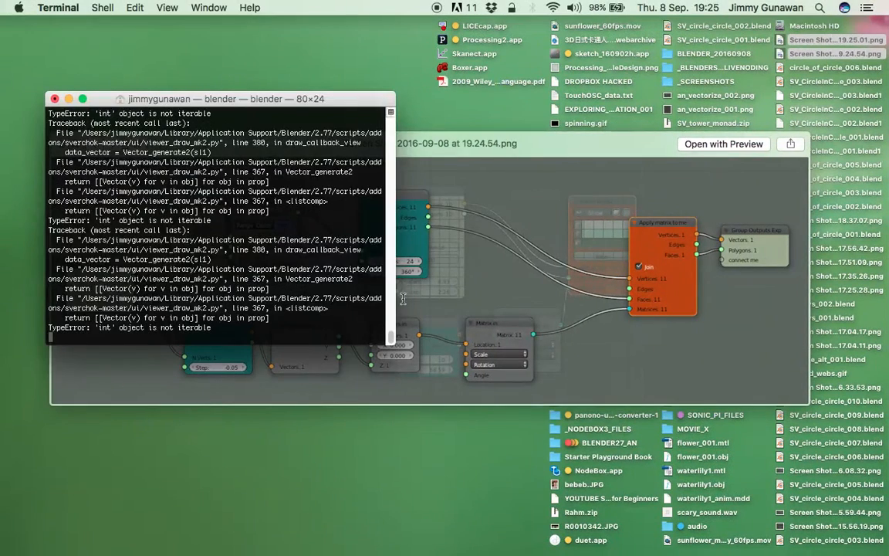
pyautogui.moveTo(318, 102); pyautogui.dragTo(297, 496)
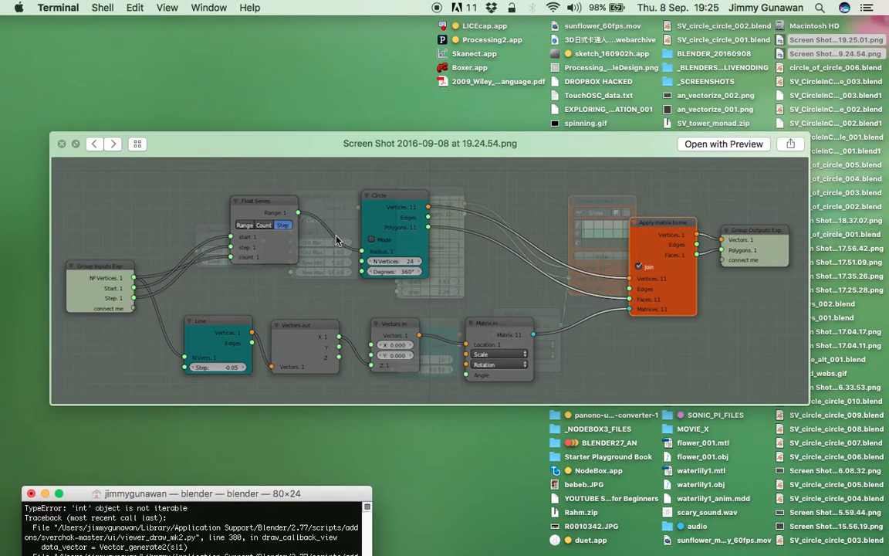
pyautogui.moveTo(345, 138); pyautogui.dragTo(338, 95)
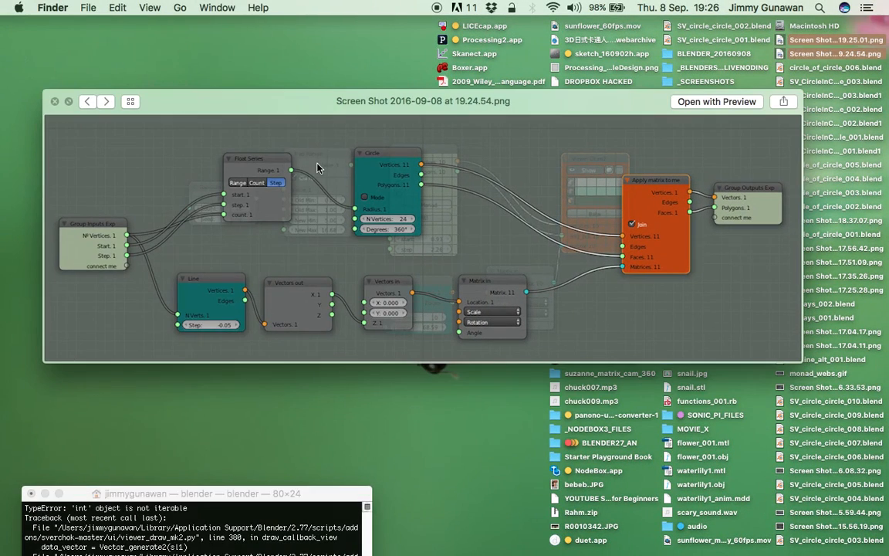
# Check the Circle node against the reference screenshot and turn off its Mode option inside the Blender monad.
pyautogui.hotkey('ctrl', 'Right')
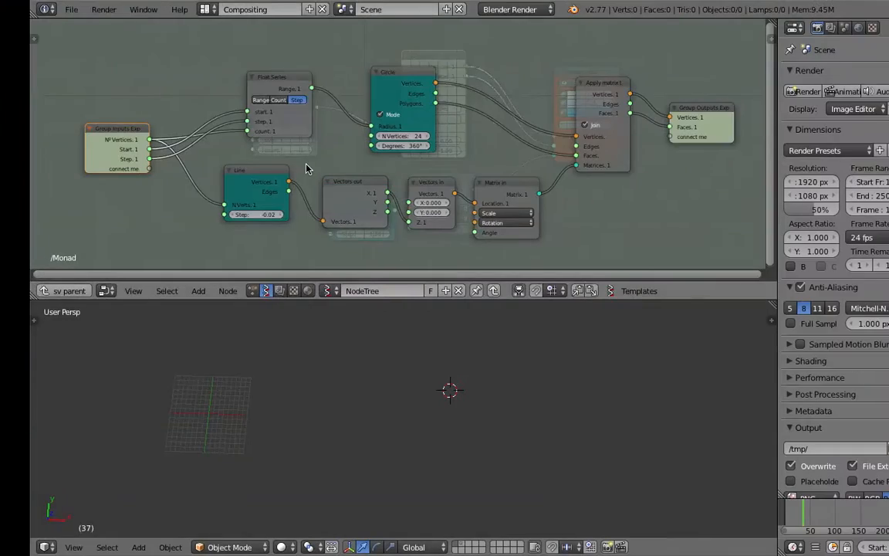
pyautogui.hotkey('ctrl', 'Left')
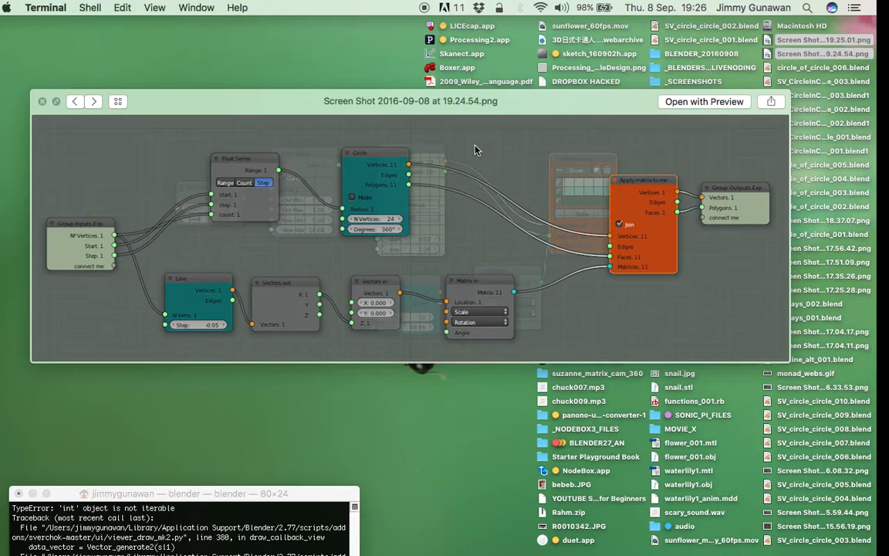
pyautogui.hotkey('ctrl', 'Right')
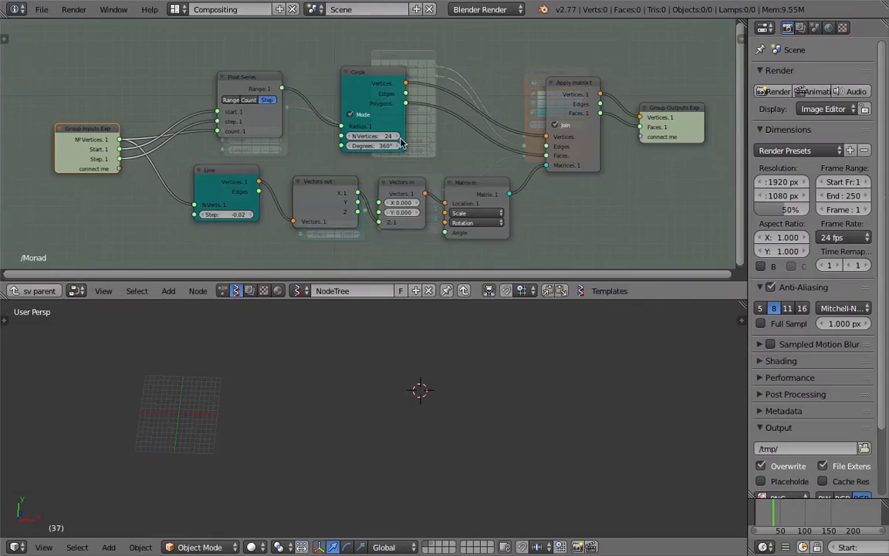
pyautogui.hotkey('ctrl', 'Left')
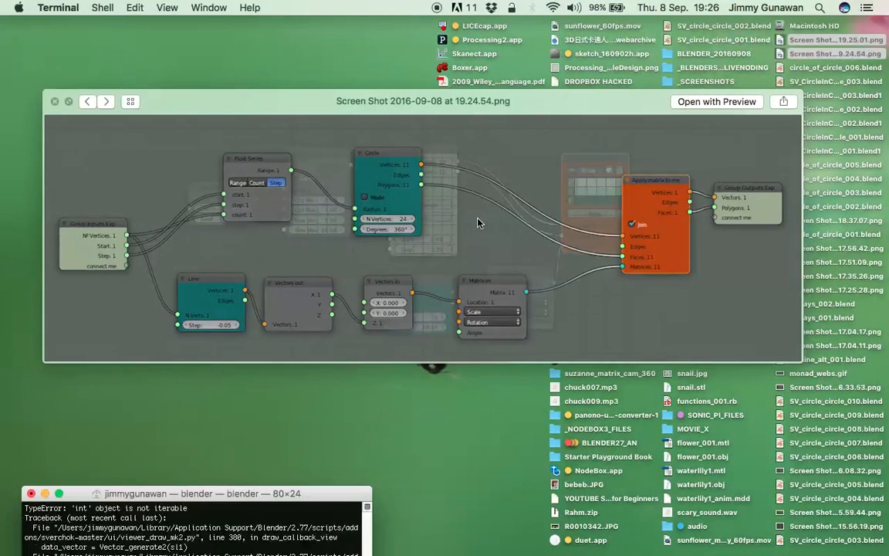
pyautogui.hotkey('ctrl', 'Right')
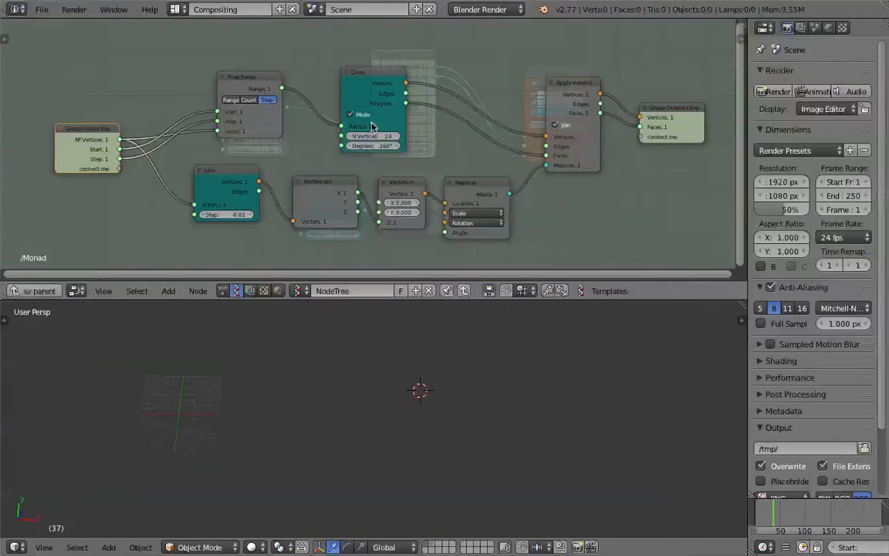
pyautogui.moveTo(431, 131); pyautogui.dragTo(403, 132, button='middle')
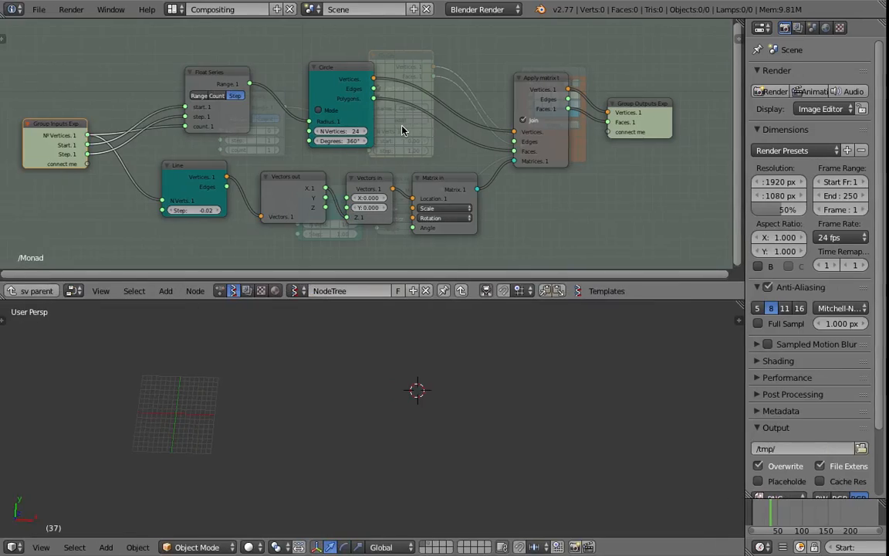
# Compare the connections and settings of the monad's Apply matrix, Circle and Line nodes with the reference screenshot.
pyautogui.hotkey('ctrl', 'Left')
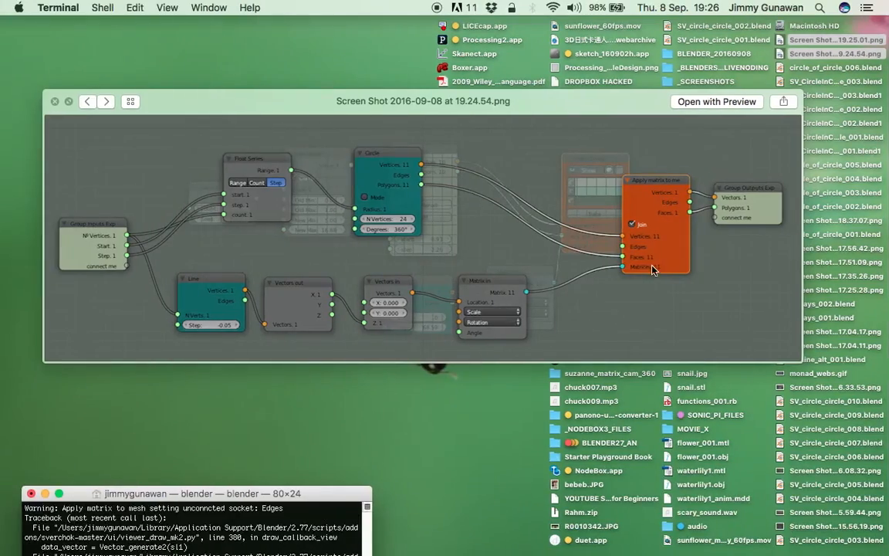
pyautogui.hotkey('ctrl', 'Right')
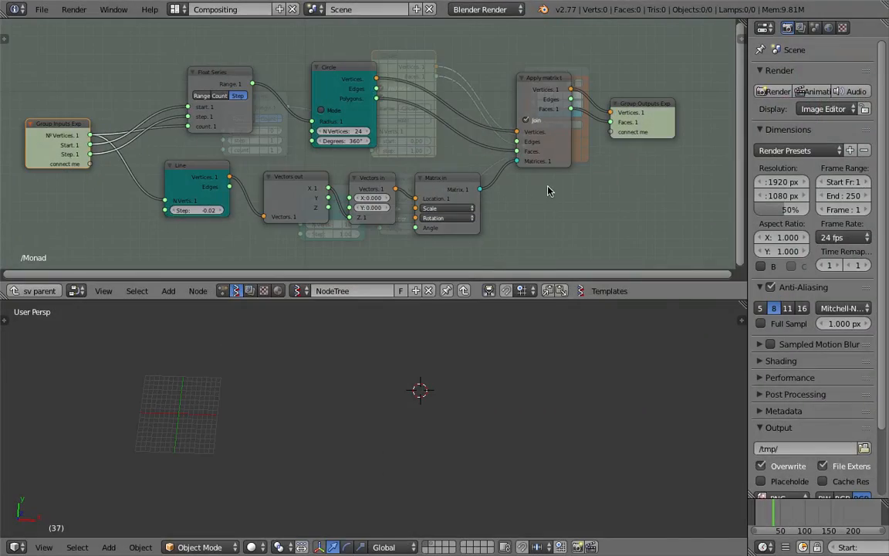
pyautogui.hotkey('ctrl', 'Left')
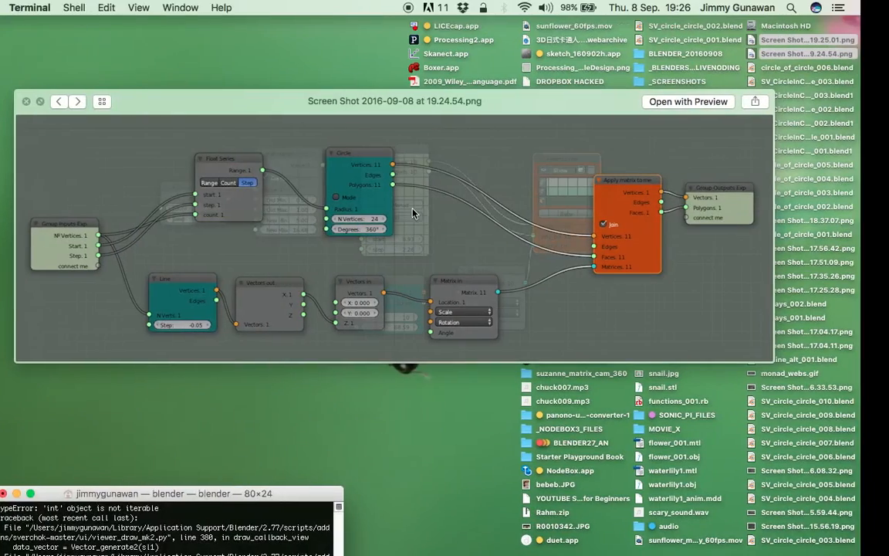
pyautogui.hotkey('ctrl', 'Right')
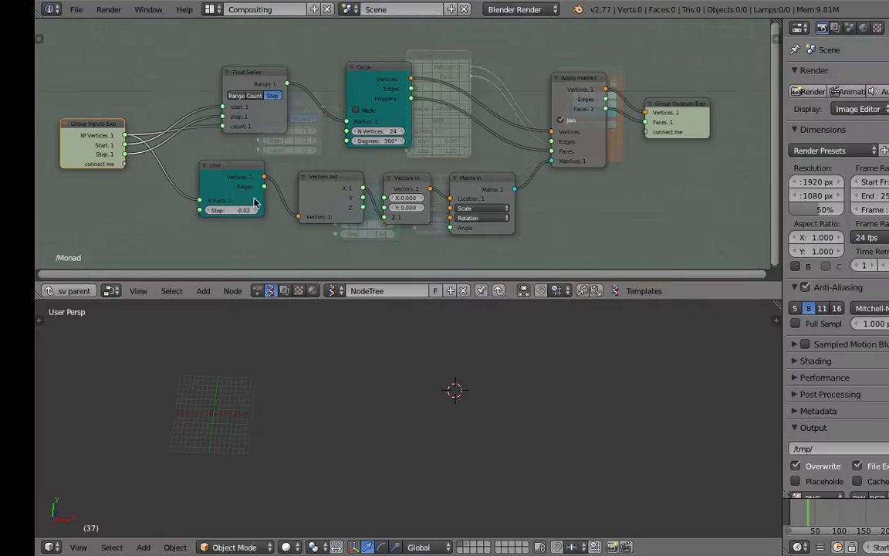
pyautogui.hotkey('ctrl', 'Left')
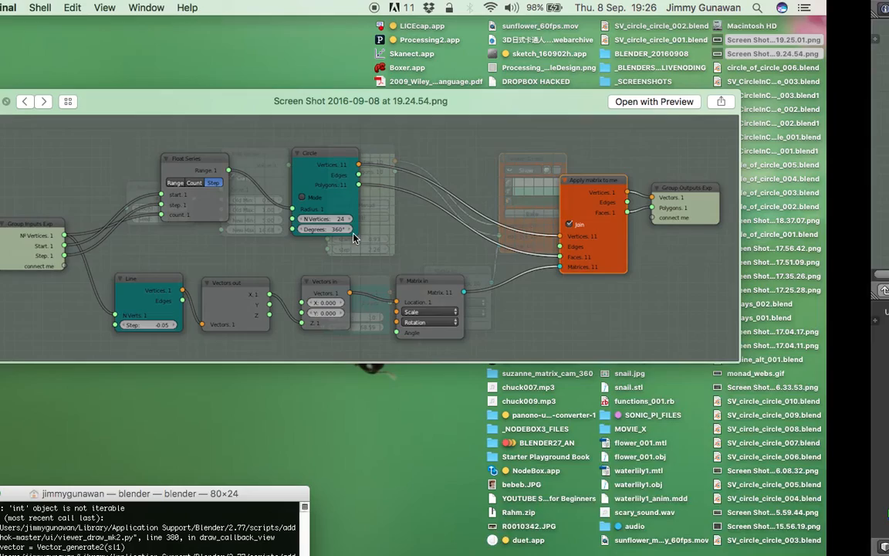
pyautogui.hotkey('ctrl', 'Right')
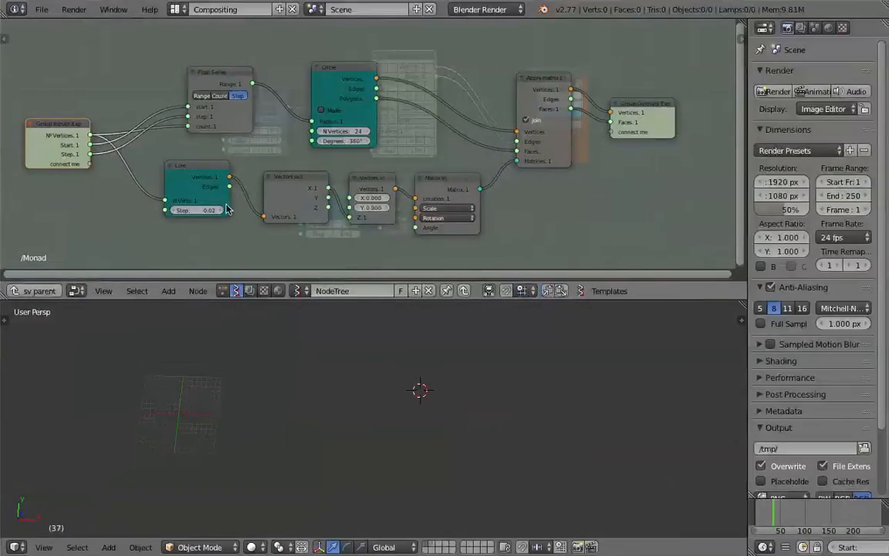
pyautogui.hotkey('ctrl', 'Left')
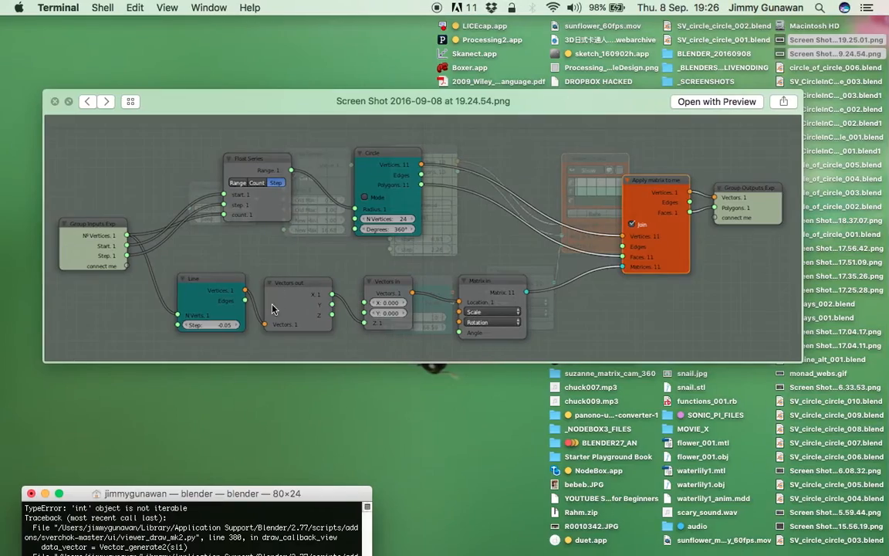
# Rearrange the monad's Line, Vectors out, Vectors in and Matrix in nodes to spread out the lower row.
pyautogui.hotkey('ctrl', 'Right')
pyautogui.hotkey('ctrl', 'Left')
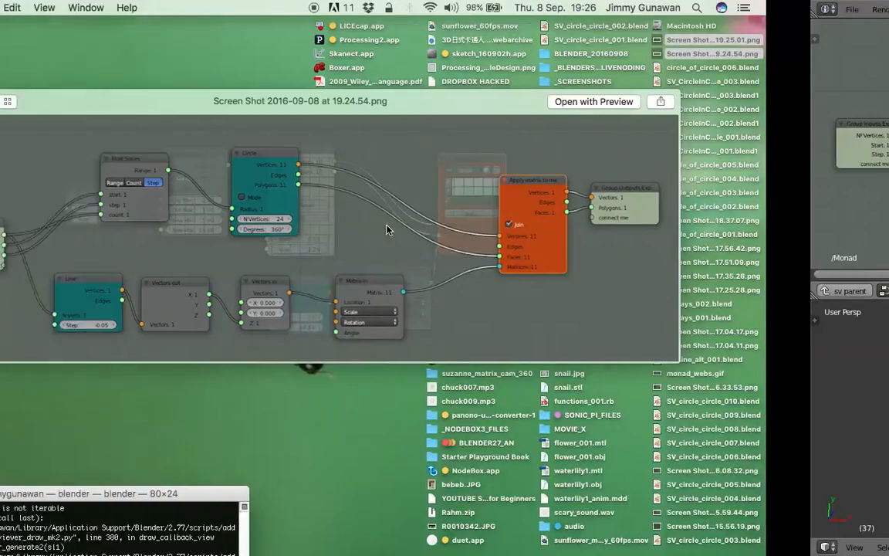
pyautogui.hotkey('ctrl', 'Right')
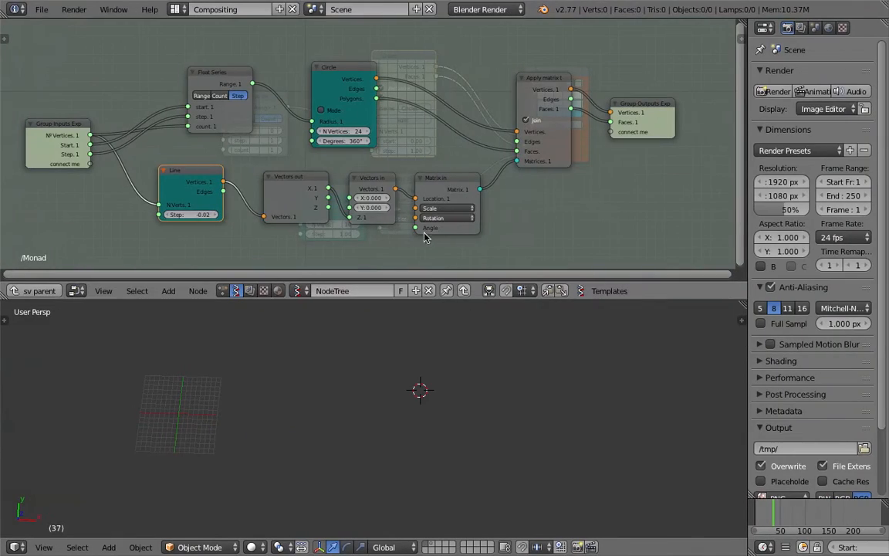
pyautogui.click(357, 193)
pyautogui.moveTo(307, 184); pyautogui.dragTo(293, 198)
pyautogui.moveTo(456, 185); pyautogui.dragTo(452, 178)
# Widen the Apply matrix to mesh node and shift the Group Outputs Exp node away from it.
pyautogui.hotkey('ctrl', 'Left')
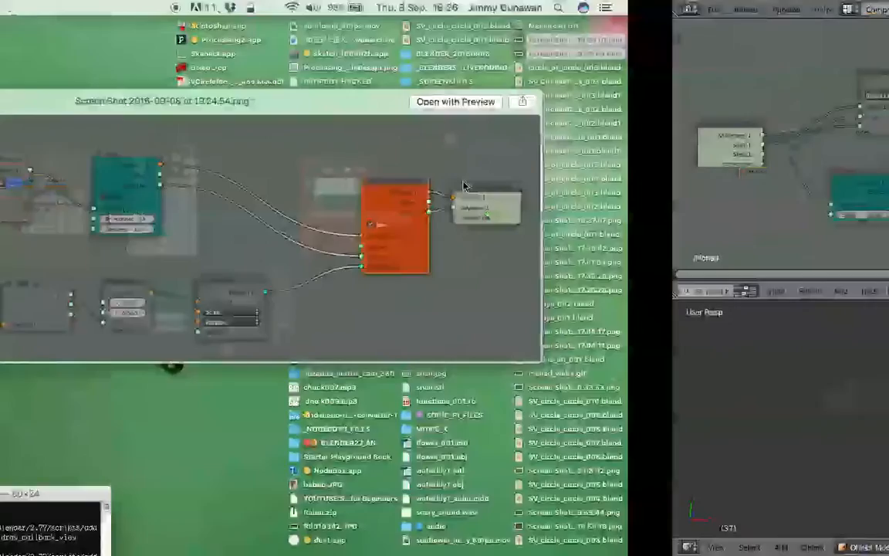
pyautogui.hotkey('ctrl', 'Right')
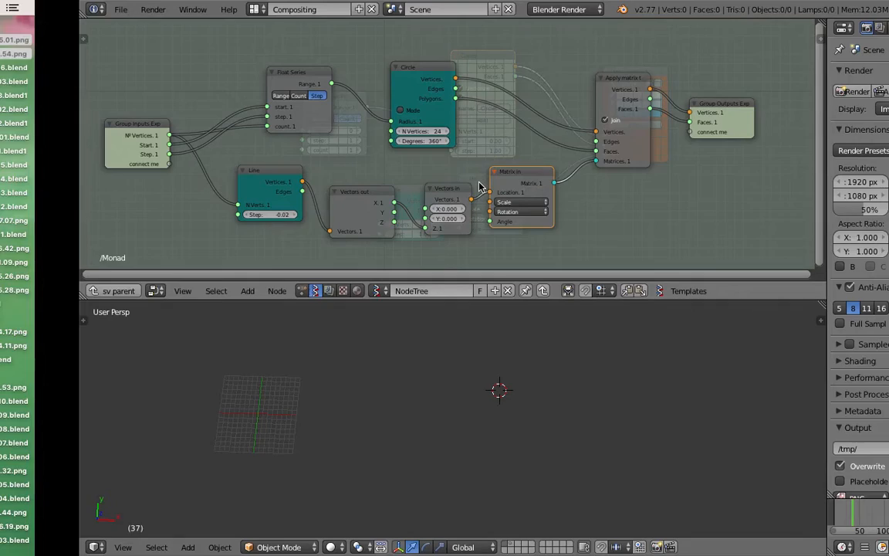
pyautogui.moveTo(564, 120); pyautogui.dragTo(597, 125)
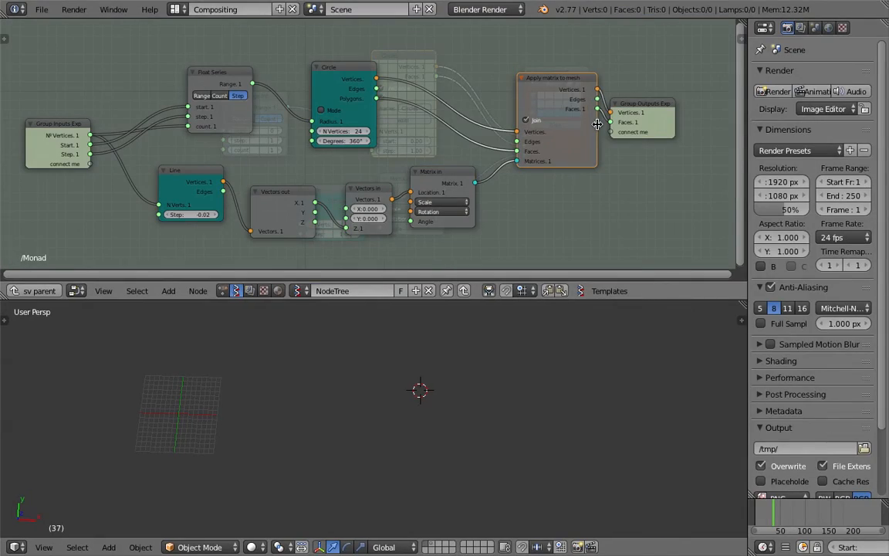
pyautogui.hotkey('ctrl', 'Left')
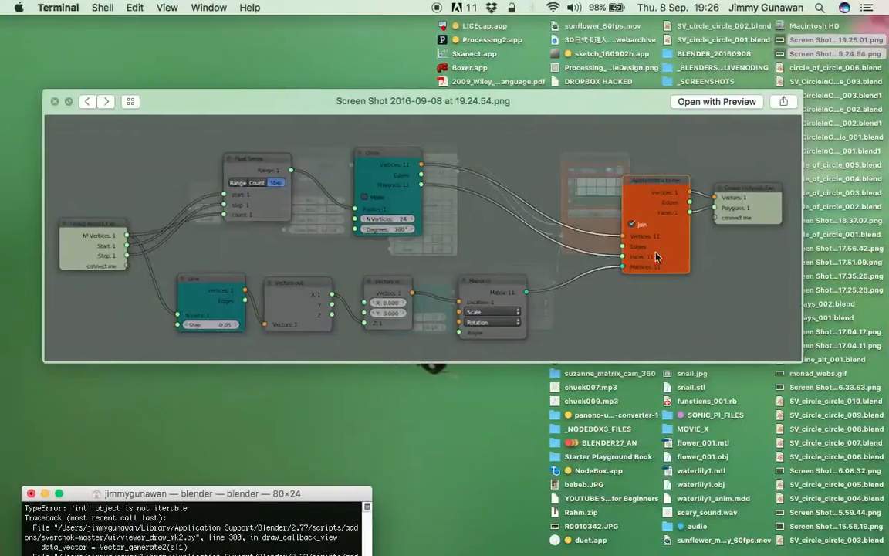
pyautogui.hotkey('ctrl', 'Right')
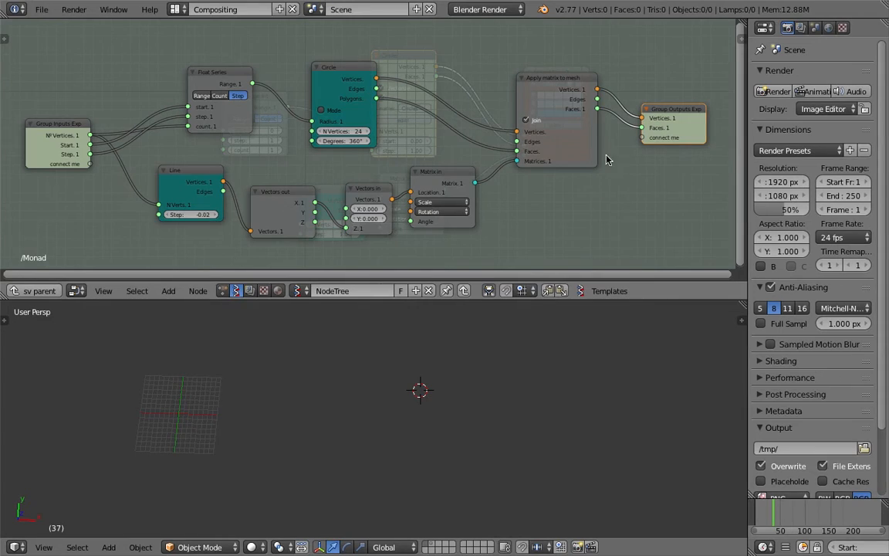
# Check the monad against the reference screenshot again and adjust the positions of the Group Outputs Exp and Line nodes.
pyautogui.hotkey('ctrl', 'Left')
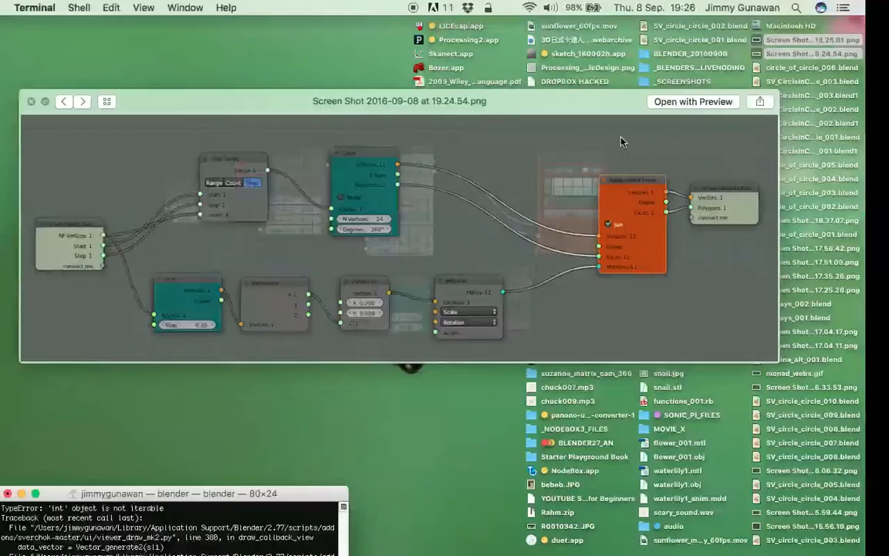
pyautogui.hotkey('ctrl', 'Right')
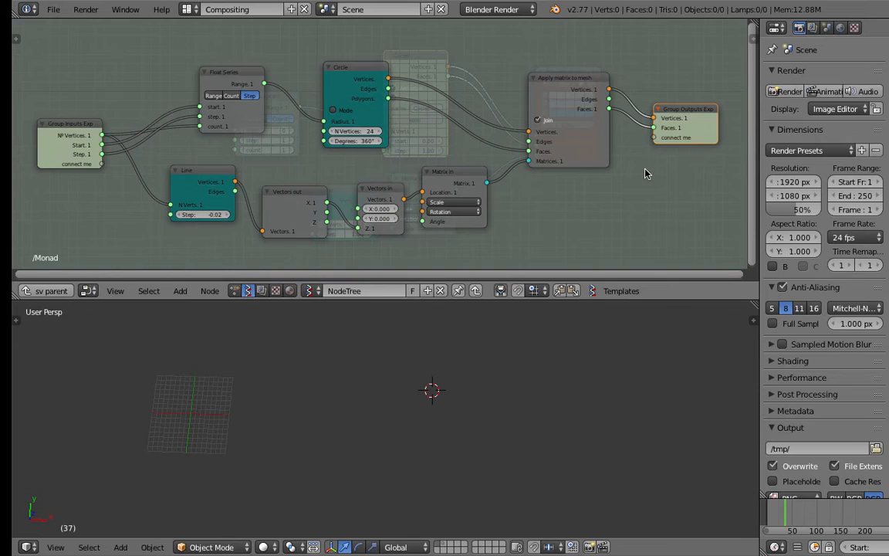
pyautogui.hotkey('ctrl', 'Left')
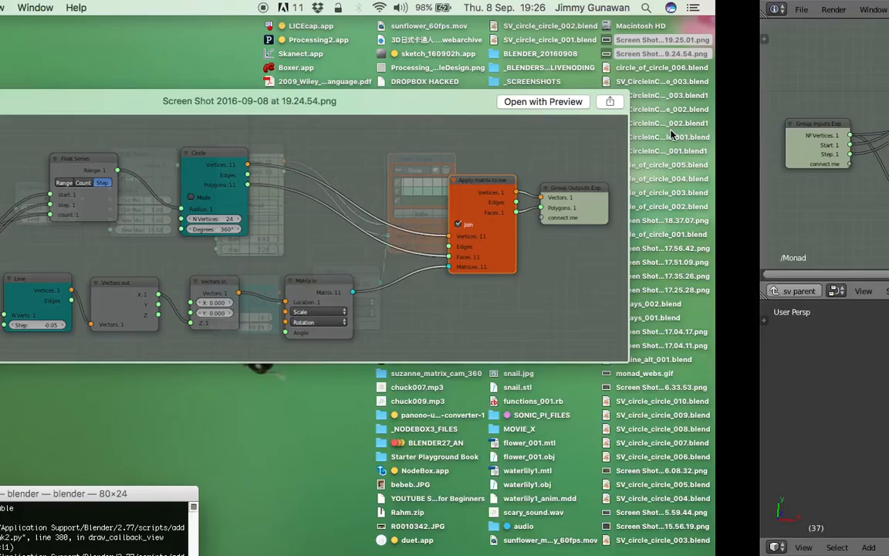
pyautogui.hotkey('ctrl', 'Right')
pyautogui.hotkey('ctrl', 'Left')
pyautogui.hotkey('ctrl', 'Right')
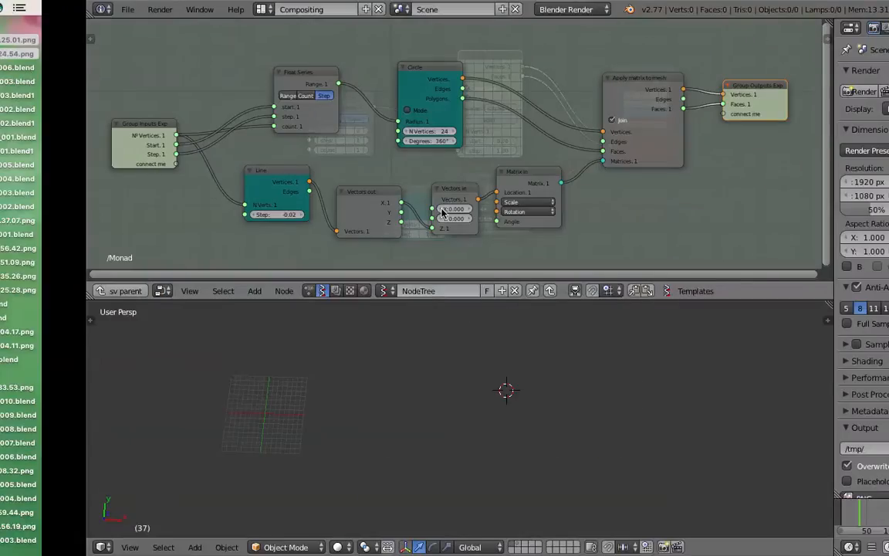
pyautogui.hotkey('ctrl', 'Left')
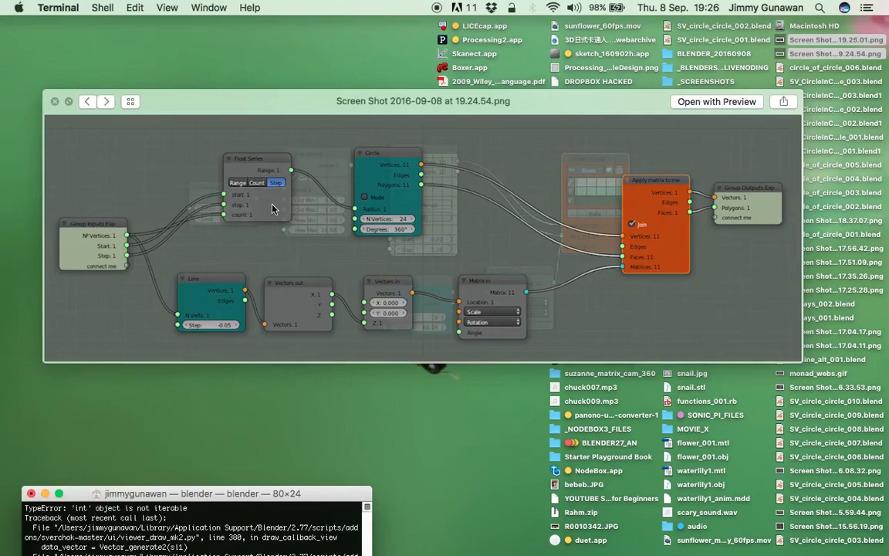
pyautogui.hotkey('ctrl', 'Right')
pyautogui.moveTo(206, 174); pyautogui.dragTo(195, 184)
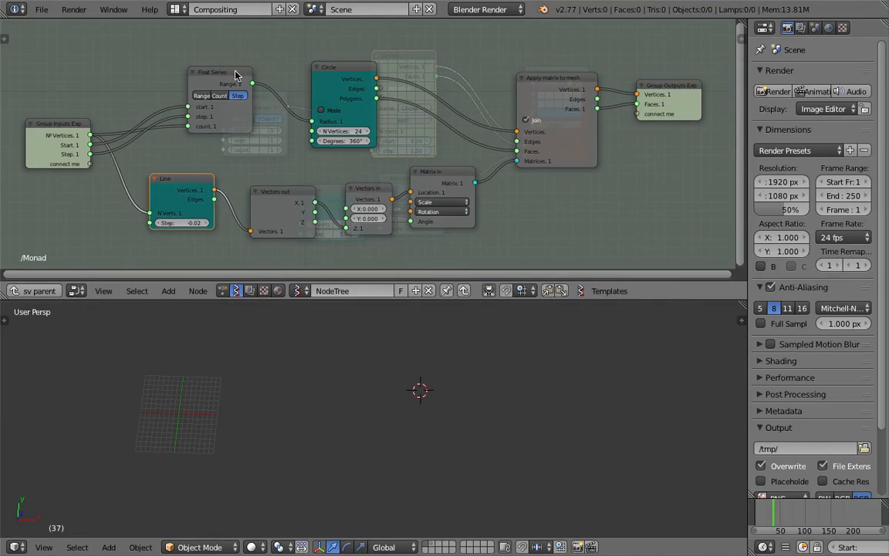
# Return to the parent node tree and delete the two extra lower nodes, keeping List Range Int, Circles and Viewer Draw2.
pyautogui.click(30, 290)
pyautogui.click(414, 187)
pyautogui.press('x')
pyautogui.click(347, 200)
pyautogui.press('x')
# Reposition the Viewer Draw2 node beside the Circles monad and widen it.
pyautogui.moveTo(590, 157); pyautogui.dragTo(555, 158)
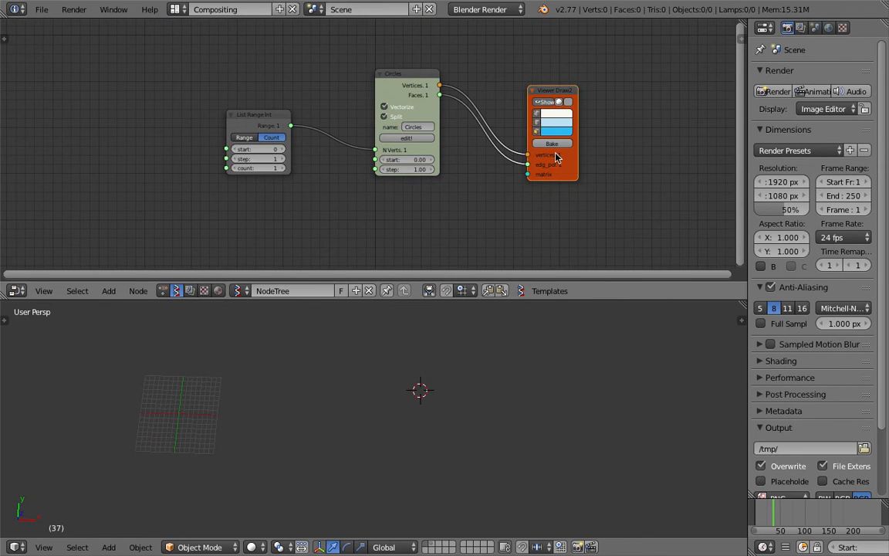
pyautogui.click(384, 105)
pyautogui.moveTo(546, 94); pyautogui.dragTo(554, 85)
pyautogui.moveTo(584, 113); pyautogui.dragTo(617, 114)
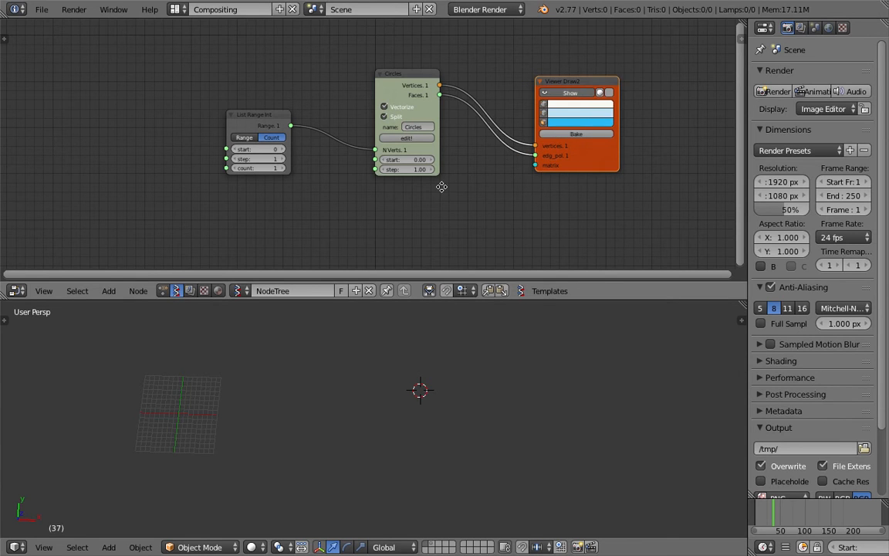
# Move the List Range Int node slightly closer to the Circles monad.
pyautogui.moveTo(440, 187); pyautogui.dragTo(445, 182, button='middle')
pyautogui.moveTo(265, 112); pyautogui.dragTo(283, 106)
pyautogui.moveTo(380, 203); pyautogui.dragTo(374, 190, button='middle')
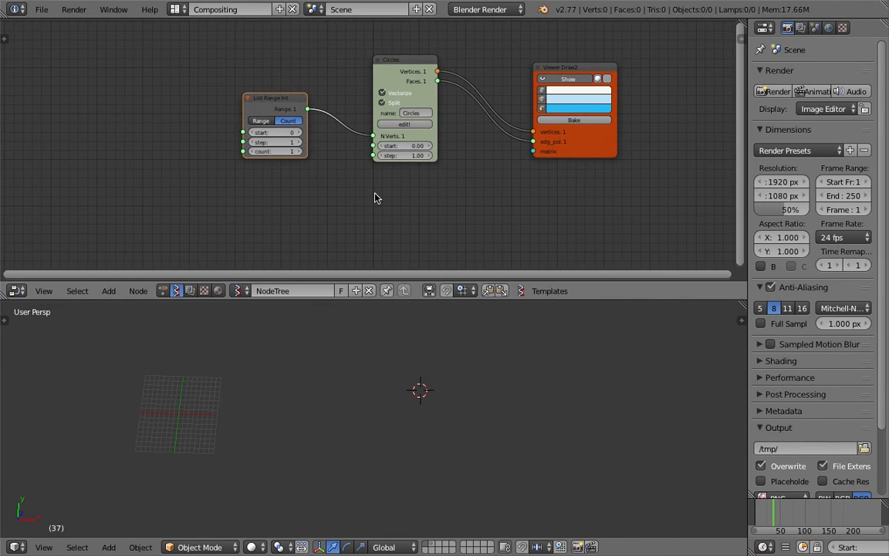
# Add a Matrix in node below the Circles monad and connect its Matrix output to Viewer Draw2's matrix input.
pyautogui.hotkey('shift', 'a')
pyautogui.click(373, 194)
pyautogui.write('vec')
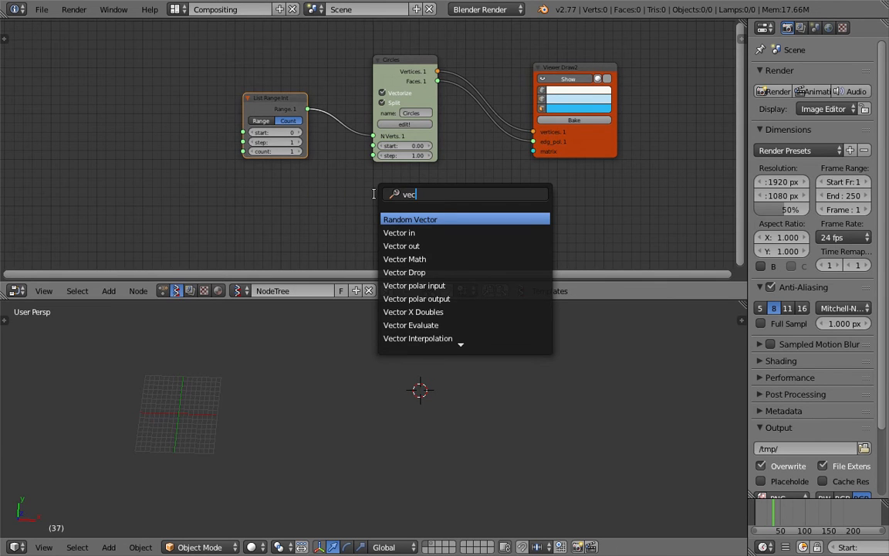
pyautogui.press('BackSpace')
pyautogui.press('BackSpace')
pyautogui.press('BackSpace')
pyautogui.write('matrix')
pyautogui.press('Down')
pyautogui.press('Down')
pyautogui.press('Return')
pyautogui.click(388, 191)
pyautogui.moveTo(453, 203); pyautogui.dragTo(533, 152)
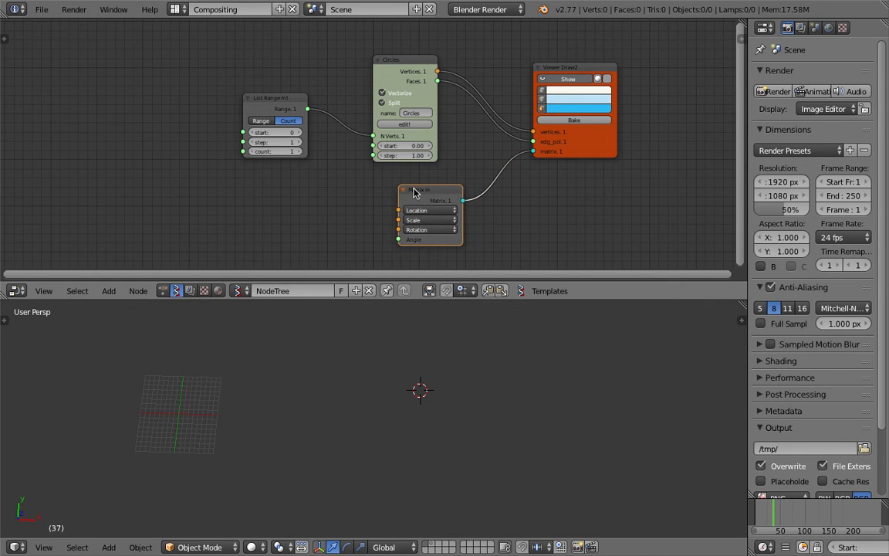
# Add a Random Vector node and connect its Random output to the Location input of Matrix in.
pyautogui.hotkey('shift', 'a')
pyautogui.click(312, 191)
pyautogui.write('random')
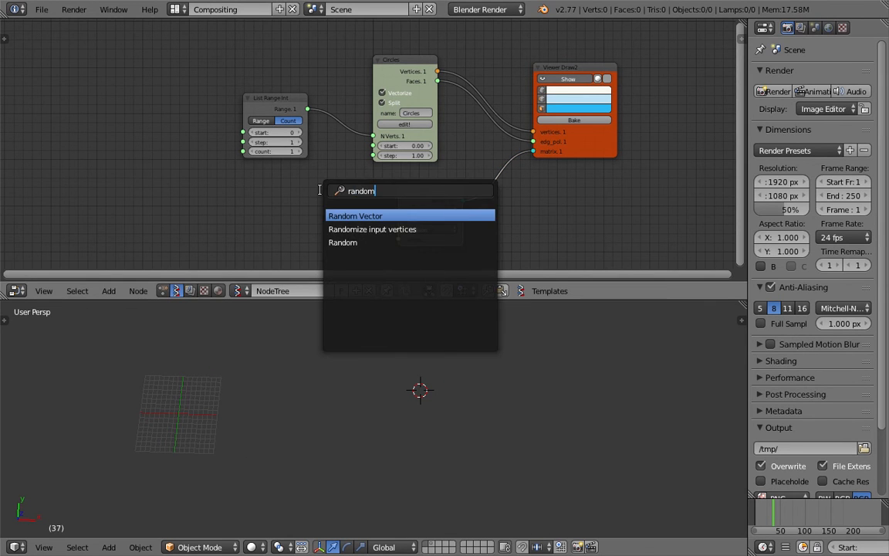
pyautogui.press('Return')
pyautogui.click(284, 194)
pyautogui.moveTo(350, 208); pyautogui.dragTo(398, 210)
# Raise the Random Vector node's count to 10.
pyautogui.click(342, 220)
pyautogui.click(341, 220)
pyautogui.click(342, 220)
pyautogui.click(342, 220)
pyautogui.click(341, 220)
pyautogui.click(342, 221)
pyautogui.click(342, 221)
pyautogui.click(342, 221)
pyautogui.click(341, 221)
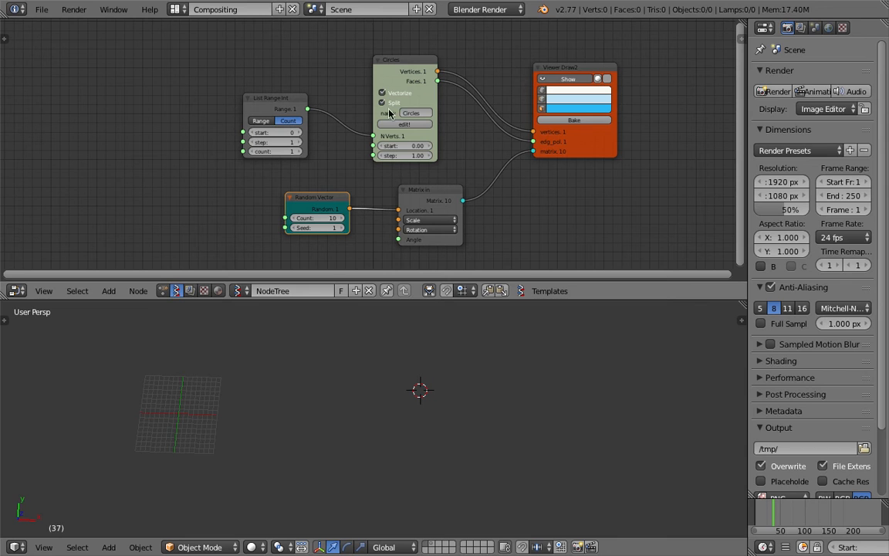
# Set the Random Vector seed to 14 and the List Range Int count to 30.
pyautogui.click(391, 103)
pyautogui.moveTo(329, 227); pyautogui.dragTo(350, 227)
pyautogui.scroll(2, 313, 158)
pyautogui.moveTo(275, 153); pyautogui.dragTo(255, 154)
pyautogui.click(259, 96)
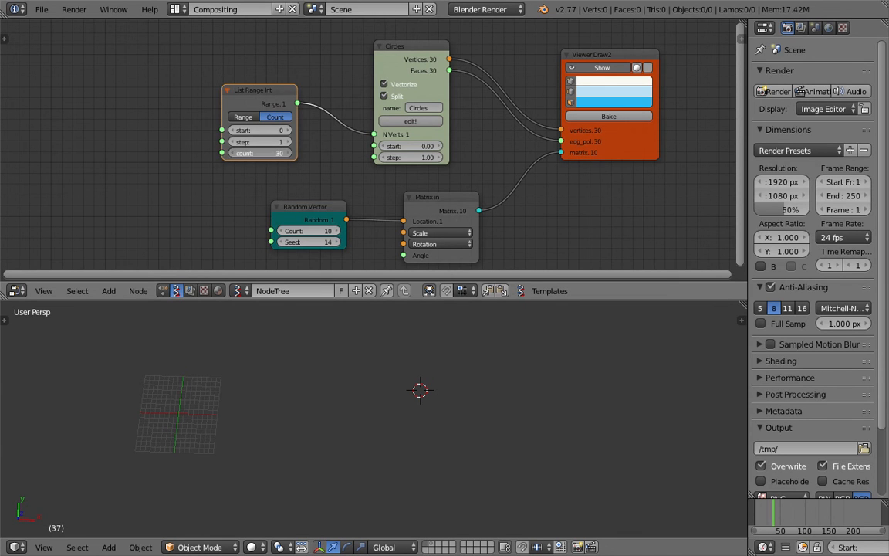
# Set the List Range Int node to start 3, step 3 and count 10.
pyautogui.click(255, 155)
pyautogui.write('10')
pyautogui.press('Return')
pyautogui.moveTo(318, 206); pyautogui.dragTo(328, 203)
pyautogui.scroll(-2, 263, 386)
pyautogui.moveTo(312, 416); pyautogui.dragTo(295, 415, button='middle')
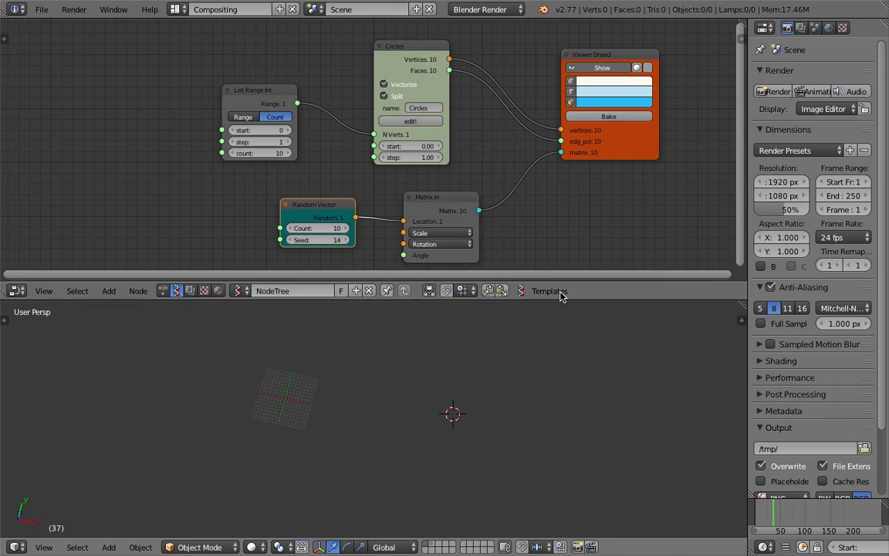
pyautogui.scroll(2, 296, 142)
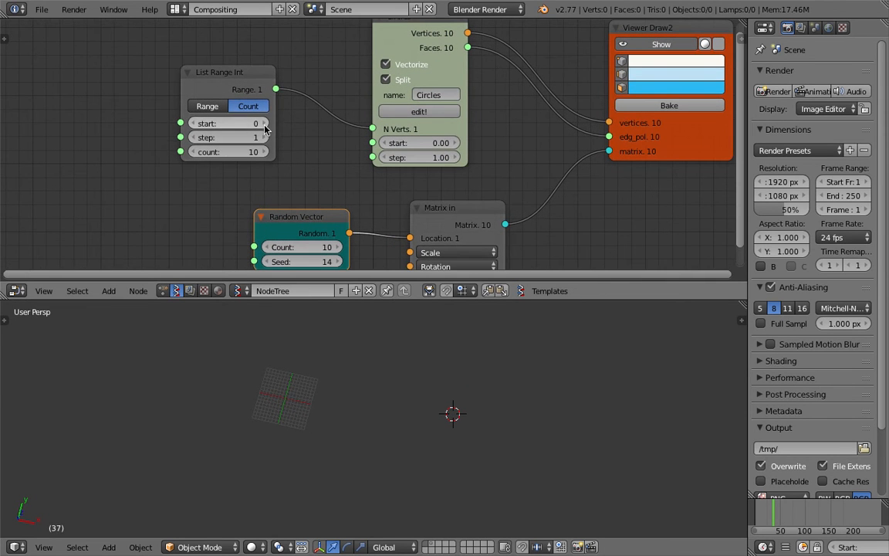
pyautogui.click(265, 123)
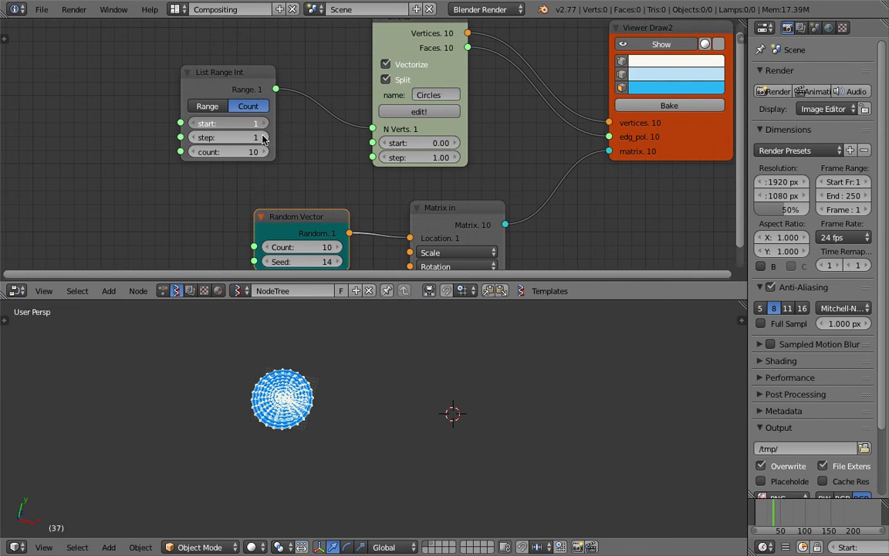
pyautogui.click(265, 138)
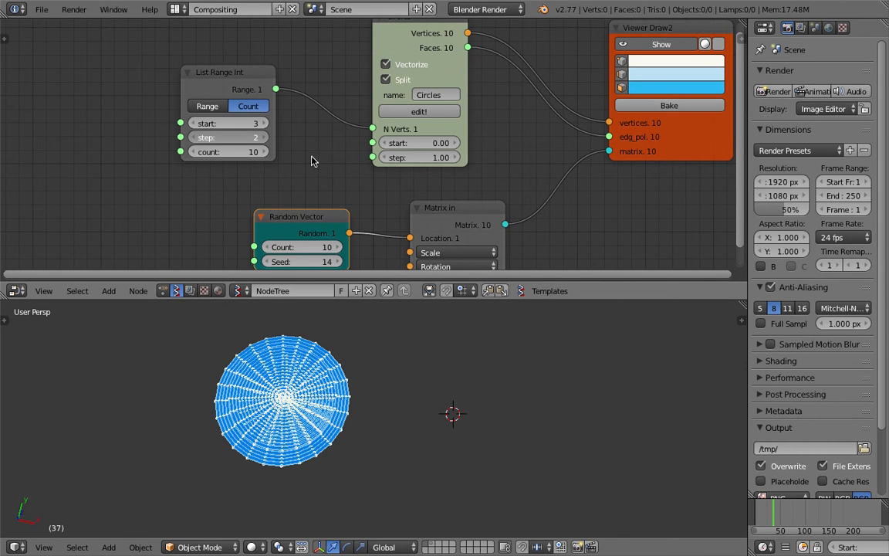
# Move the Matrix in node farther from the Random Vector node and delete the Random Vector node.
pyautogui.scroll(-1, 312, 156)
pyautogui.moveTo(290, 136); pyautogui.dragTo(278, 132, button='middle')
pyautogui.moveTo(376, 135); pyautogui.dragTo(350, 132, button='middle')
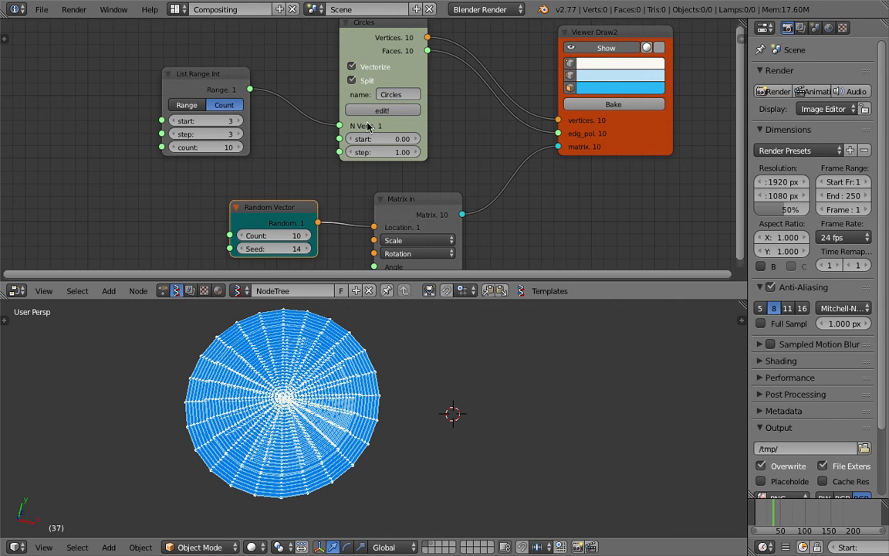
pyautogui.scroll(-1, 306, 191)
pyautogui.moveTo(266, 207); pyautogui.dragTo(274, 193, button='middle')
pyautogui.moveTo(274, 192); pyautogui.dragTo(197, 190)
pyautogui.moveTo(411, 193); pyautogui.dragTo(444, 186)
pyautogui.click(237, 193)
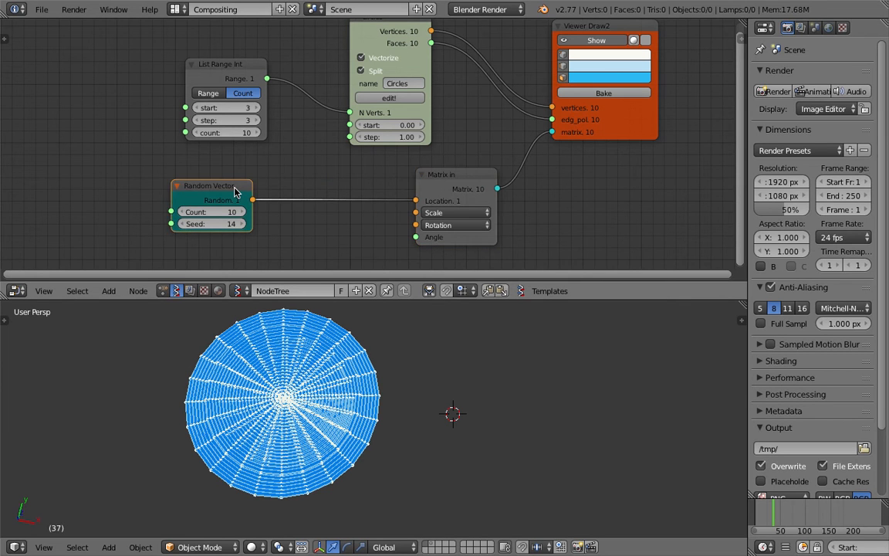
pyautogui.press('x')
# Add a Line node and connect its Vertices output to the Location input of Matrix in.
pyautogui.hotkey('ctrl', 'a')
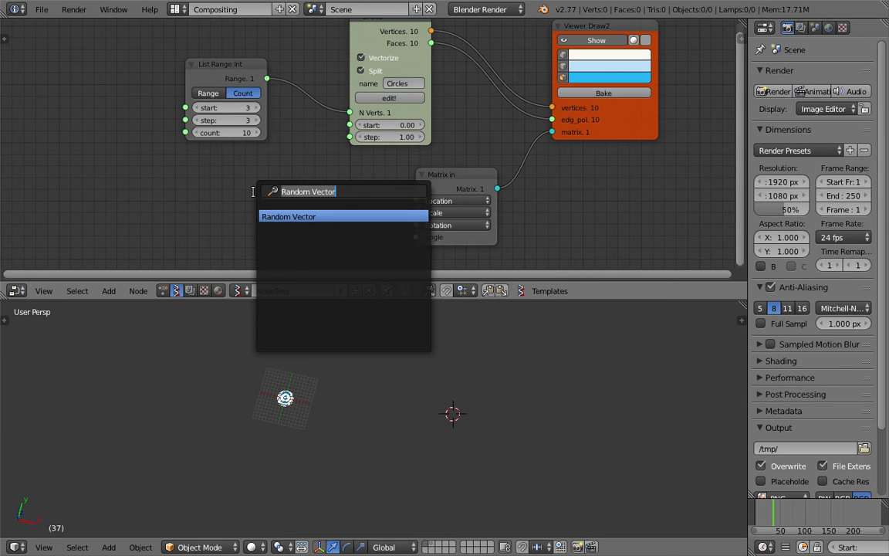
pyautogui.write('line')
pyautogui.press('Return')
pyautogui.click(254, 193)
pyautogui.moveTo(335, 212); pyautogui.dragTo(415, 201)
# Set the Line node's step to 10.72 and its N Verts to 8.
pyautogui.moveTo(306, 260); pyautogui.dragTo(304, 256)
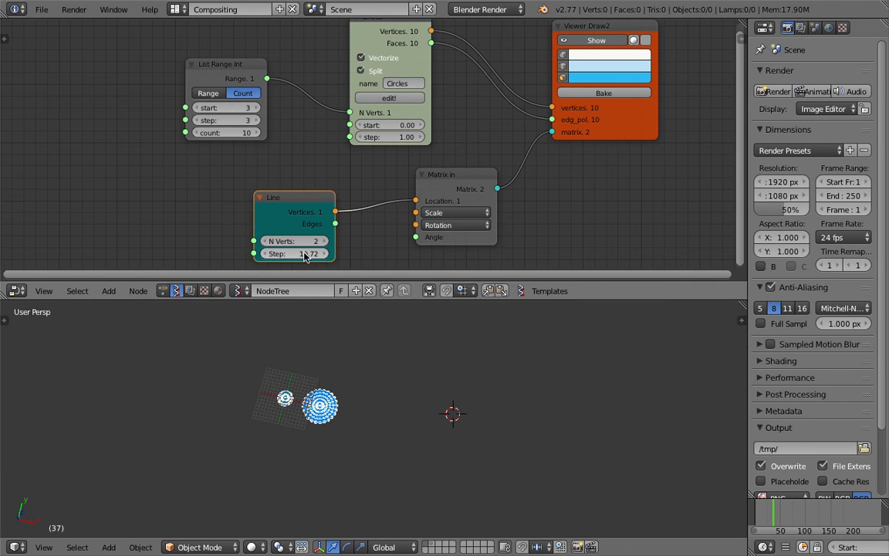
pyautogui.click(325, 239)
pyautogui.click(325, 239)
pyautogui.click(325, 239)
pyautogui.click(325, 239)
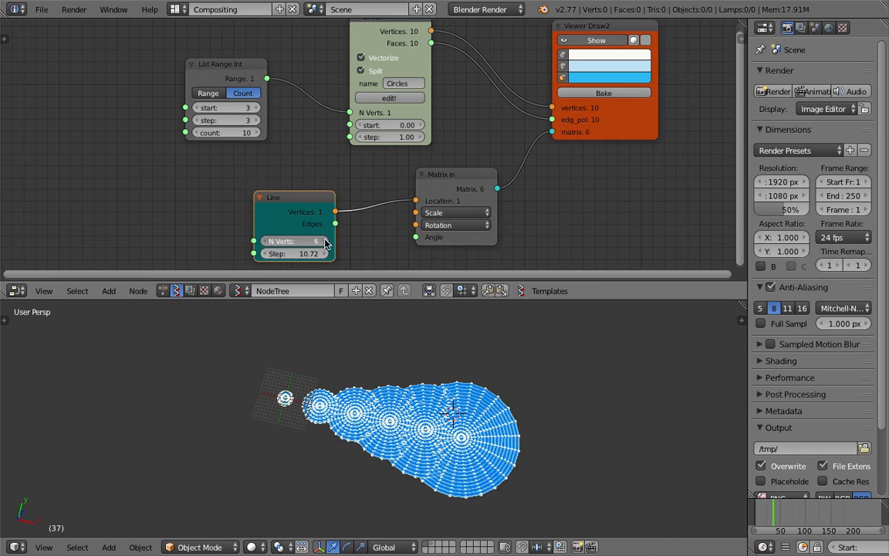
pyautogui.click(325, 239)
pyautogui.click(325, 239)
# Move the List Range Int node well away from the Circles monad to free space between them.
pyautogui.moveTo(353, 391); pyautogui.dragTo(389, 399, button='middle')
pyautogui.moveTo(266, 157); pyautogui.dragTo(256, 162, button='middle')
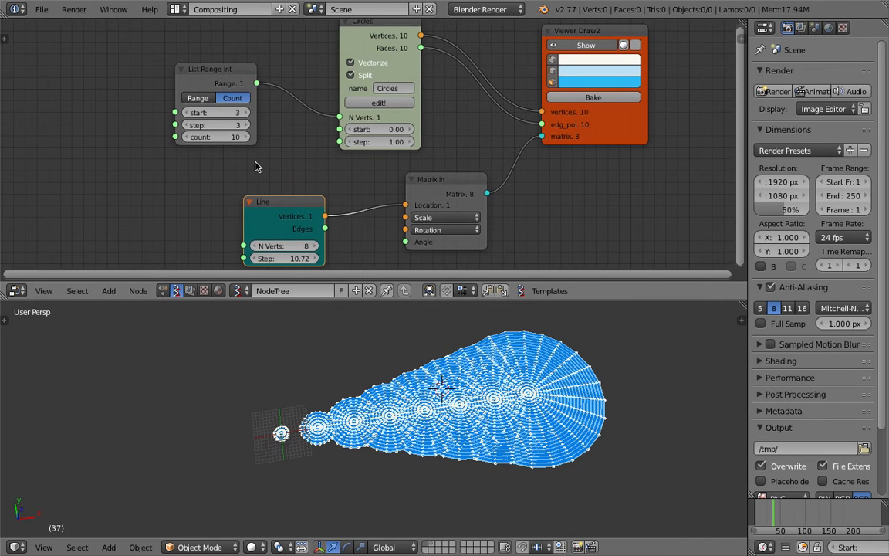
pyautogui.moveTo(165, 100); pyautogui.dragTo(137, 107, button='middle')
pyautogui.moveTo(173, 77); pyautogui.dragTo(132, 85)
pyautogui.scroll(-1, 210, 133)
pyautogui.moveTo(269, 115); pyautogui.dragTo(244, 123, button='middle')
pyautogui.scroll(-1, 235, 124)
pyautogui.scroll(2, 182, 125)
pyautogui.moveTo(134, 94); pyautogui.dragTo(40, 109)
pyautogui.hotkey('shift', 'a')
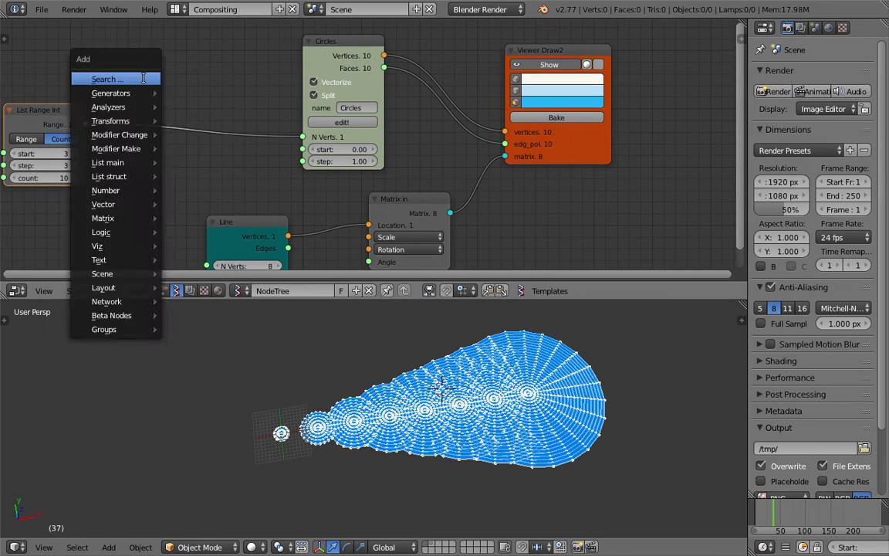
pyautogui.click(135, 77)
pyautogui.write('debug')
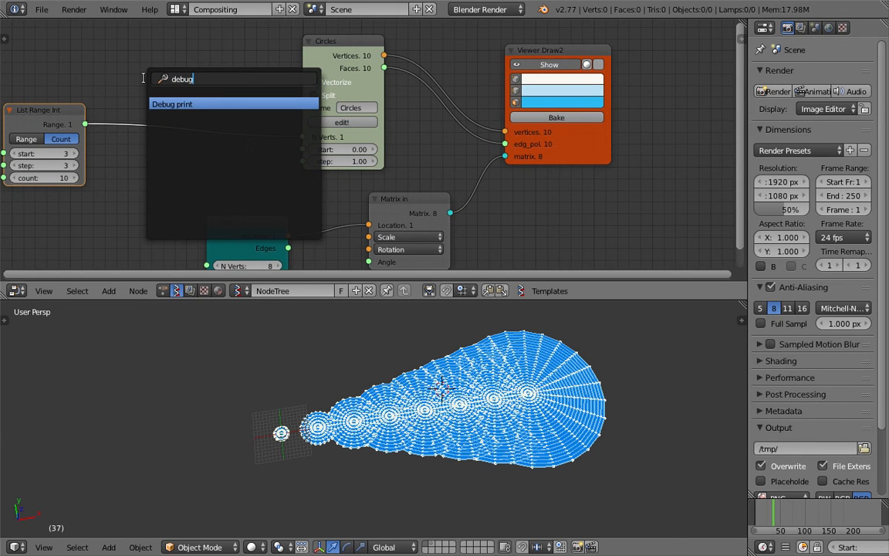
pyautogui.press('Return')
pyautogui.click(132, 52)
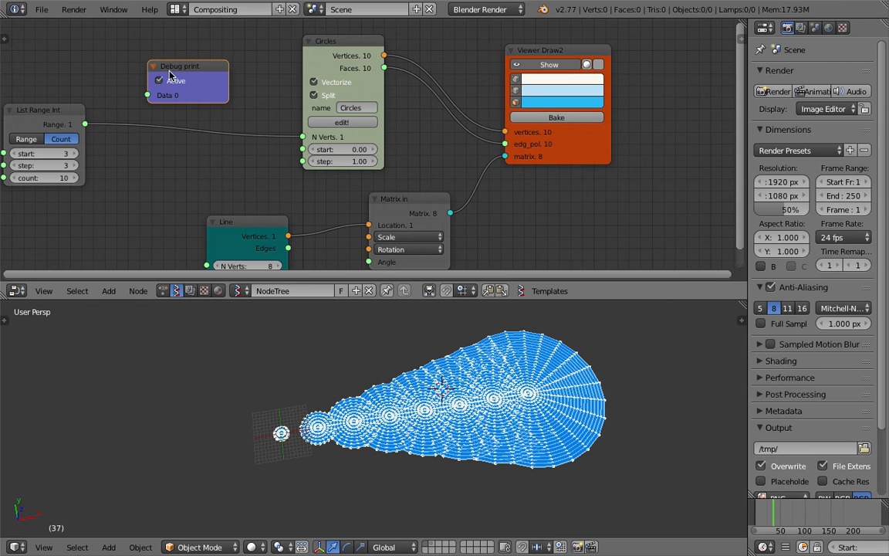
pyautogui.hotkey('shift', 'a')
pyautogui.click(142, 61)
pyautogui.press('Escape')
pyautogui.press('x')
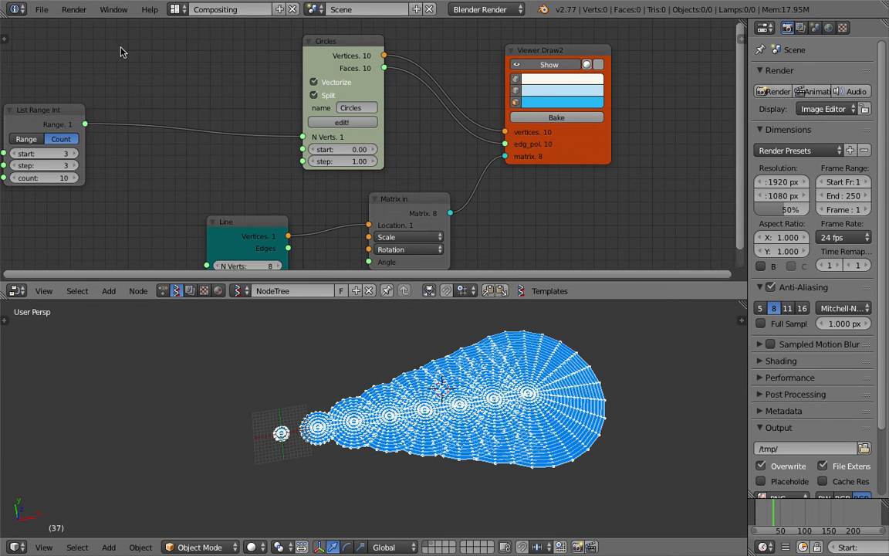
# Add a Viewer text node below the range link and connect List Range Int's Range output to its edg_pol input.
pyautogui.hotkey('shift', 'a')
pyautogui.click(129, 58)
pyautogui.press('BackSpace')
pyautogui.write('text')
pyautogui.press('Down')
pyautogui.press('Up')
pyautogui.press('Return')
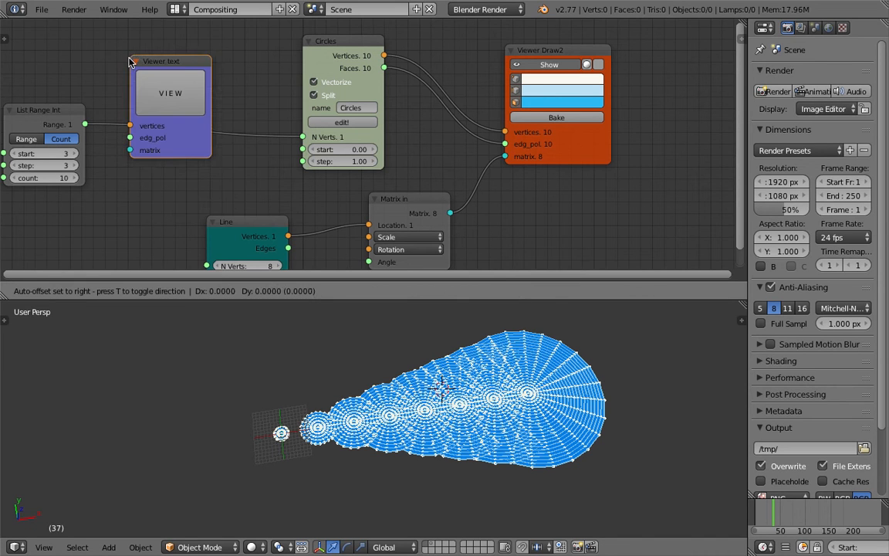
pyautogui.click(116, 139)
pyautogui.moveTo(85, 124); pyautogui.dragTo(127, 226)
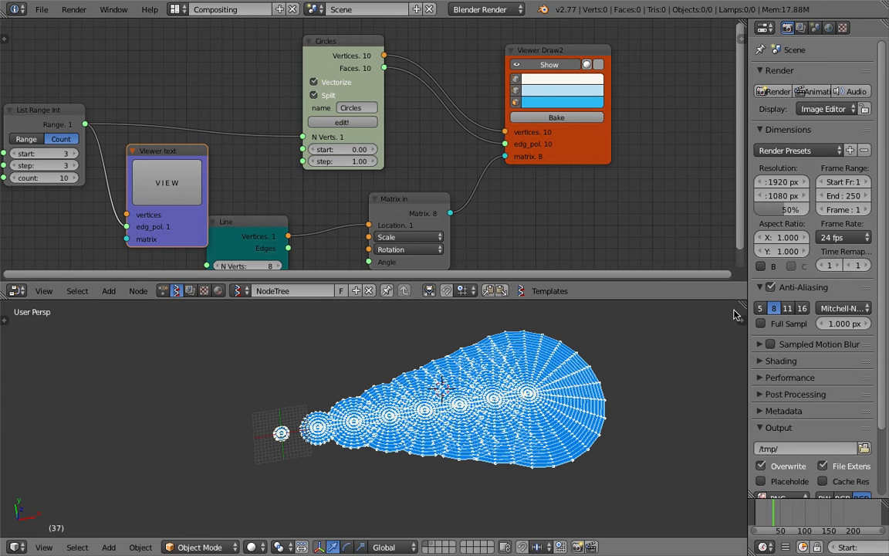
# Split the 3D view into two areas and turn one of them into a Text Editor.
pyautogui.moveTo(735, 314); pyautogui.dragTo(429, 332)
pyautogui.click(17, 547)
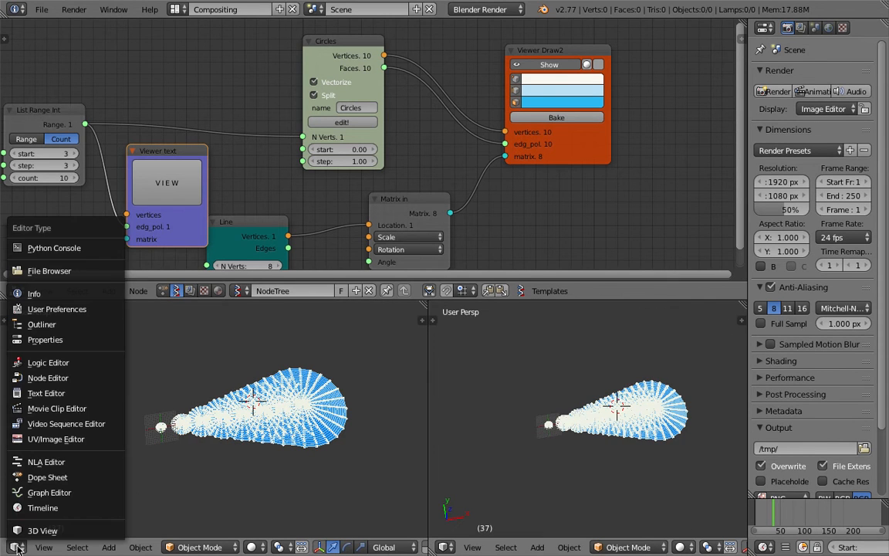
pyautogui.click(47, 356)
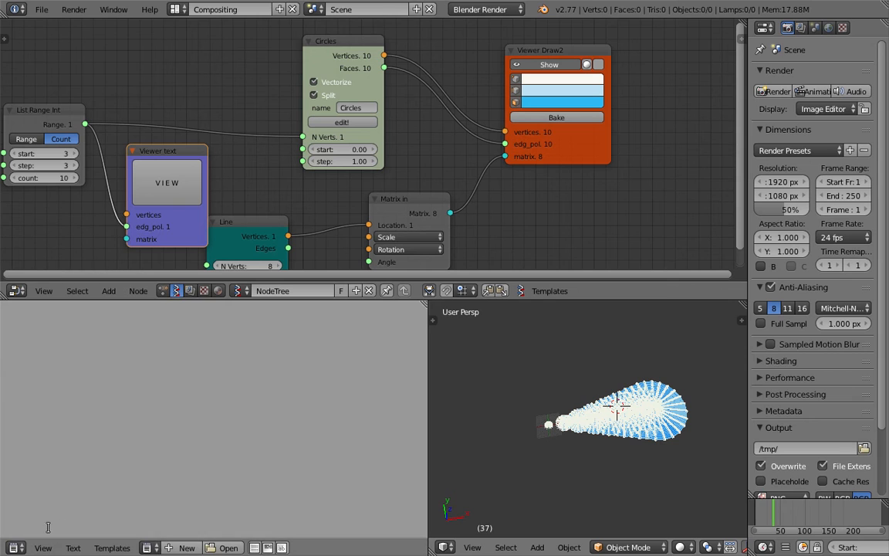
# Open the Sverchok_viewer text block and read through the listed polygon data.
pyautogui.click(147, 547)
pyautogui.click(181, 407)
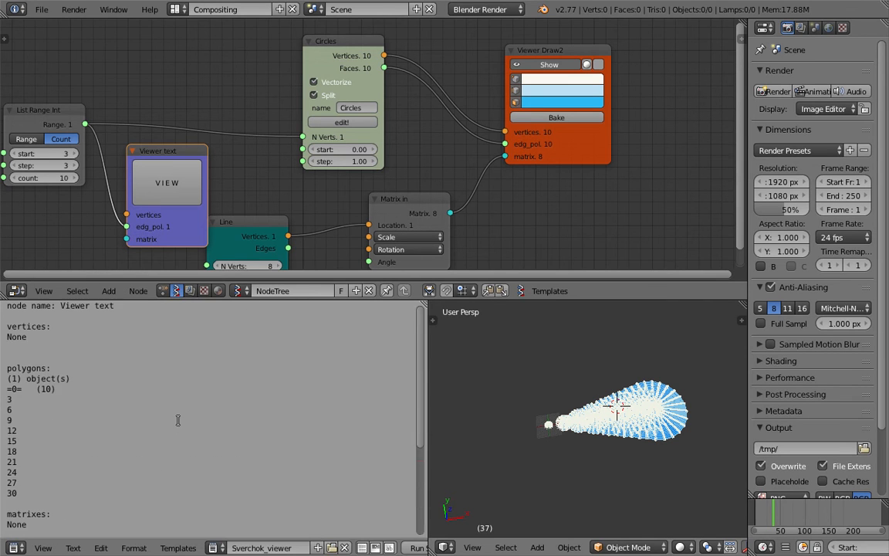
pyautogui.scroll(-2, 178, 420)
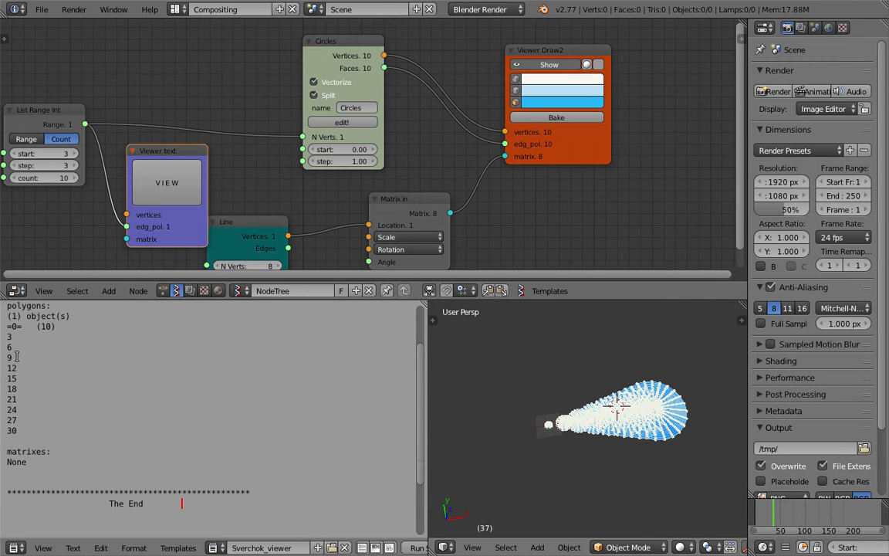
# Spread out the List Range Int and Viewer text nodes so they stand clear of the Line node.
pyautogui.moveTo(270, 198); pyautogui.dragTo(315, 83, button='middle')
pyautogui.scroll(-2, 315, 83)
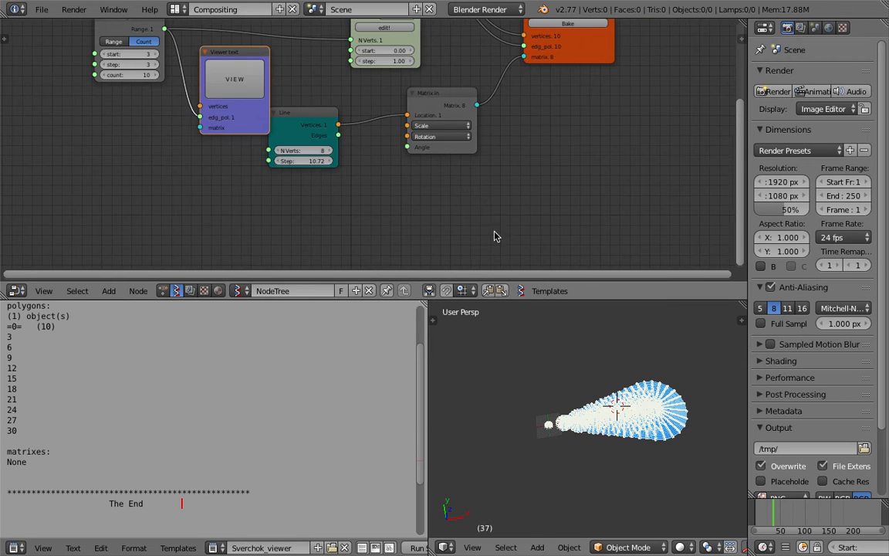
pyautogui.scroll(5, 604, 441)
pyautogui.scroll(-3, 604, 441)
pyautogui.moveTo(115, 123); pyautogui.dragTo(199, 229, button='middle')
pyautogui.click(206, 138)
pyautogui.moveTo(206, 131); pyautogui.dragTo(182, 105)
pyautogui.moveTo(298, 166); pyautogui.dragTo(279, 149)
pyautogui.moveTo(196, 98); pyautogui.dragTo(185, 97)
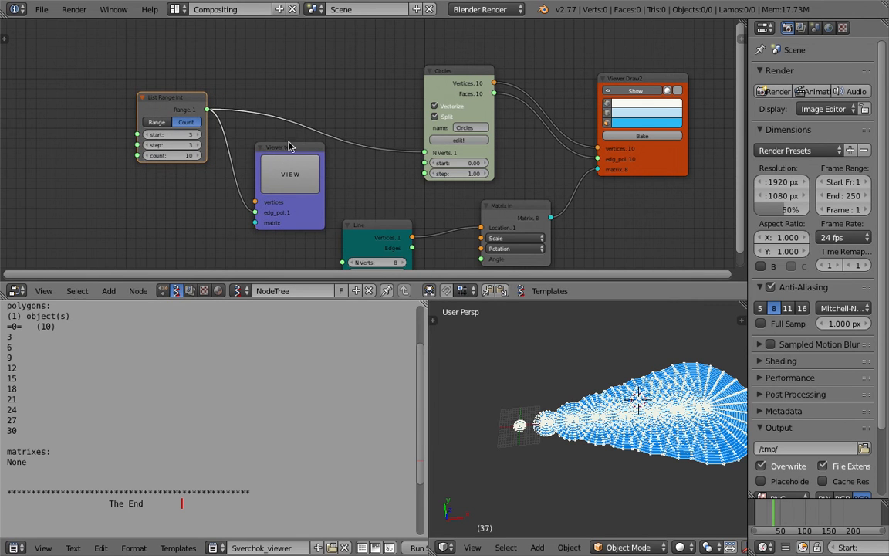
# Delete the List Range Int node, then shift Line closer to Matrix in and Viewer text farther from Circles.
pyautogui.moveTo(353, 199); pyautogui.dragTo(348, 166, button='middle')
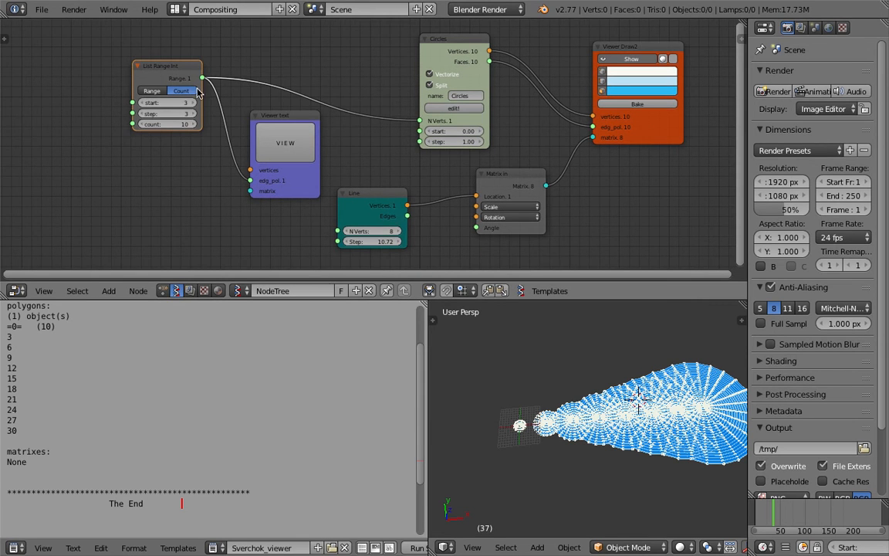
pyautogui.press('x')
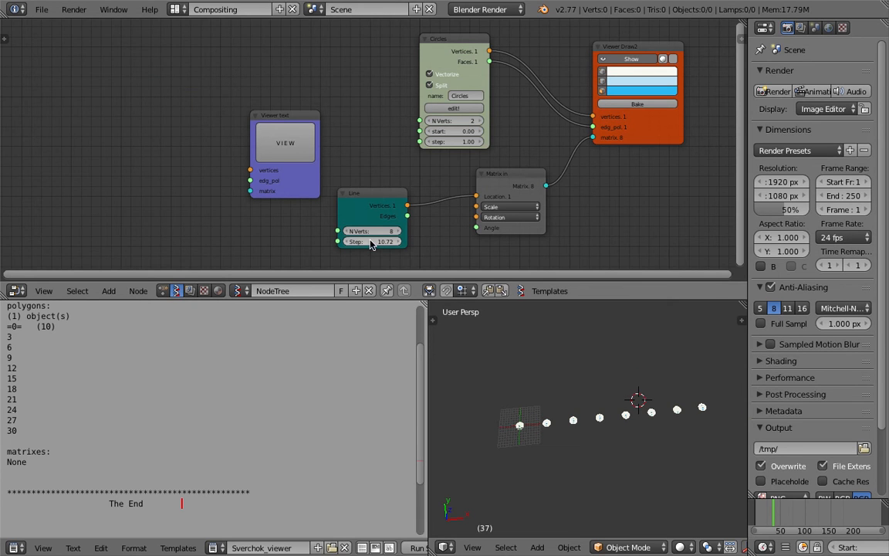
pyautogui.scroll(1, 357, 235)
pyautogui.moveTo(384, 216); pyautogui.dragTo(416, 217)
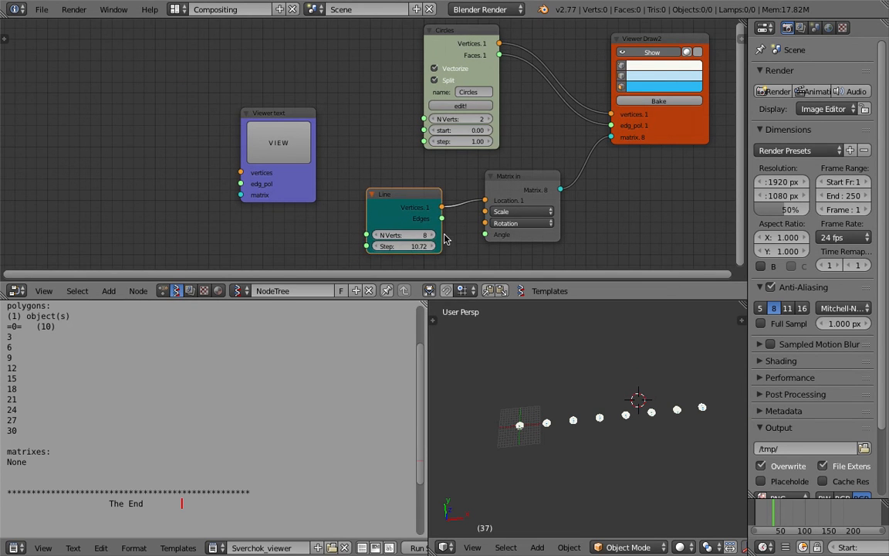
pyautogui.scroll(1, 437, 251)
pyautogui.moveTo(263, 108); pyautogui.dragTo(194, 131)
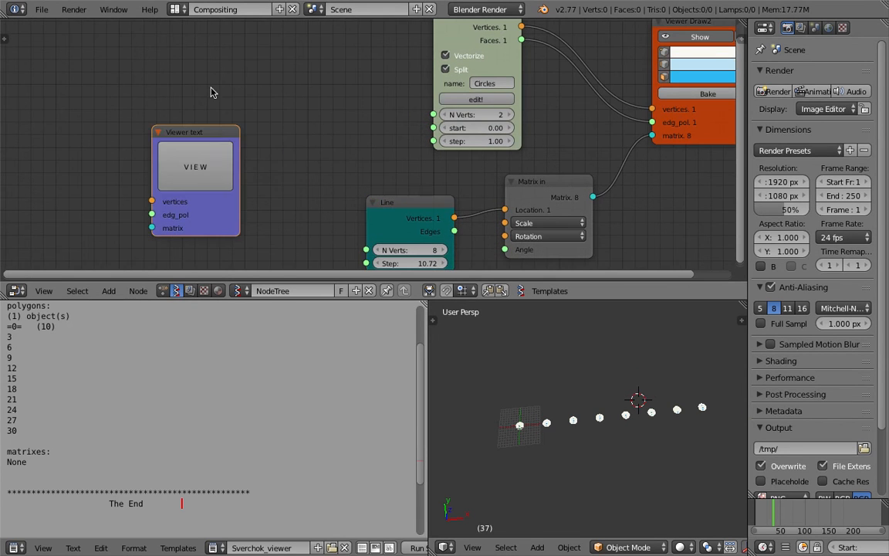
# Add a Formula2 node above the Viewer text node.
pyautogui.hotkey('shift', 'a')
pyautogui.click(209, 88)
pyautogui.write('x')
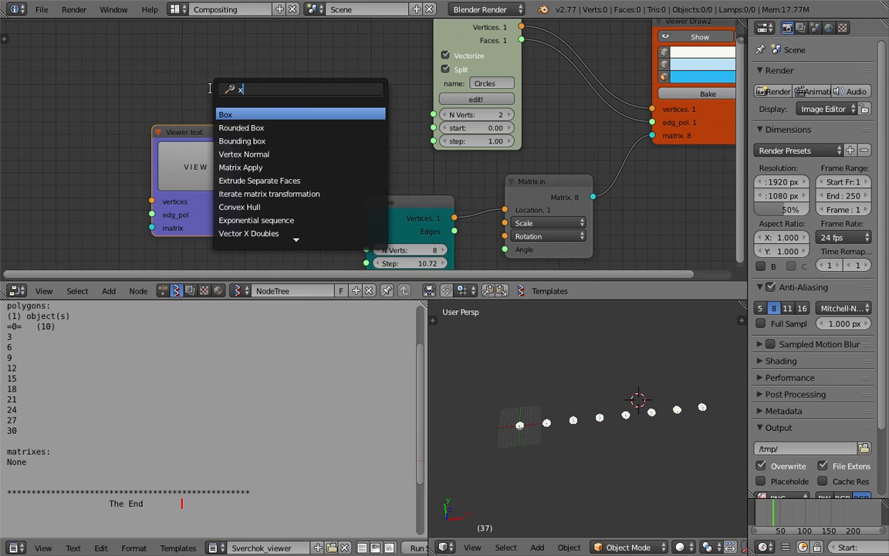
pyautogui.press('BackSpace')
pyautogui.write('exp')
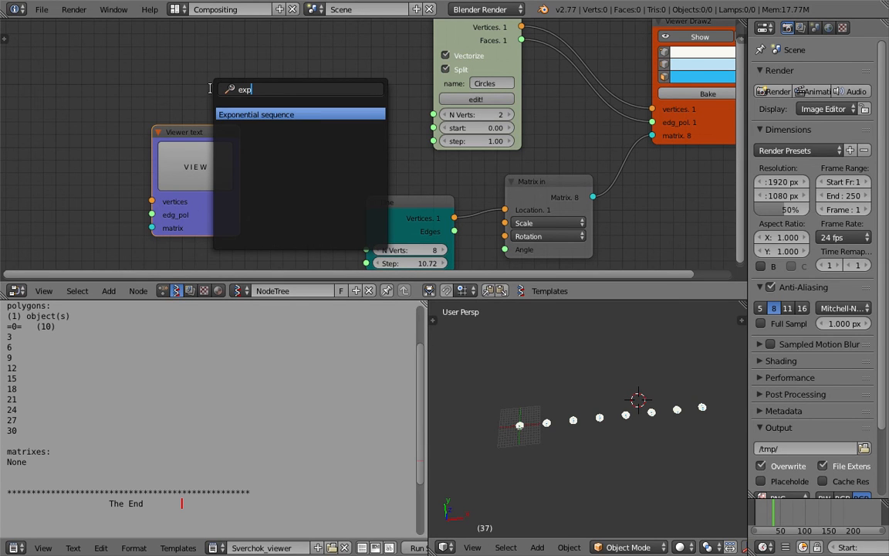
pyautogui.hotkey('ctrl', 'a')
pyautogui.write('form')
pyautogui.press('Down')
pyautogui.press('Return')
pyautogui.click(232, 56)
pyautogui.scroll(1, 178, 93)
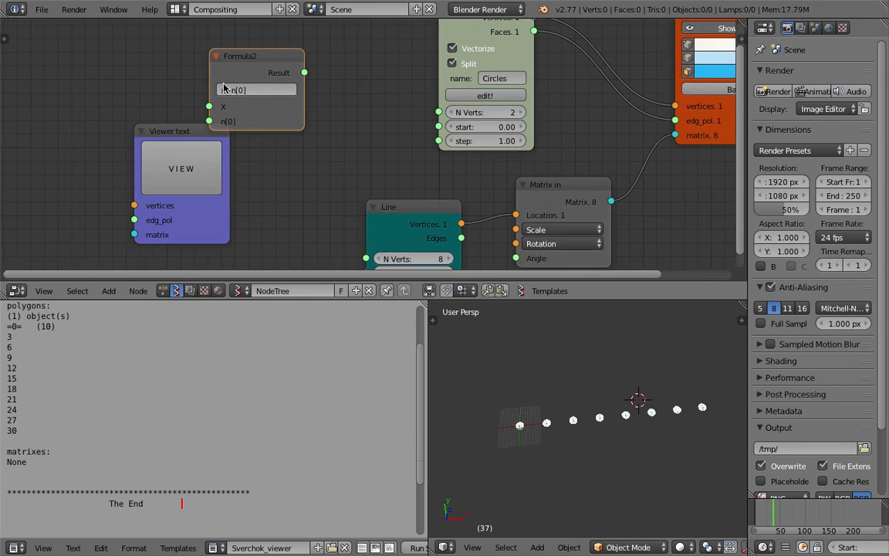
# Enter the list [3,6,10,12] as the Formula2 expression and set the Line node's N Verts to 4.
pyautogui.click(211, 86)
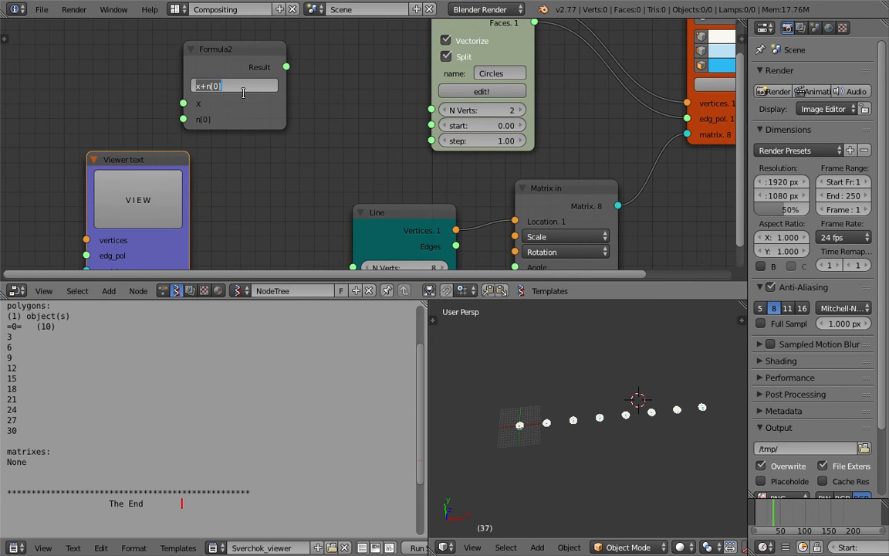
pyautogui.press('BackSpace')
pyautogui.press('Return')
pyautogui.click(393, 191)
pyautogui.write('4')
pyautogui.press('Return')
# Link the Formula2 Result to the N Verts input of the Circles node and shift Formula2 closer to Circles.
pyautogui.moveTo(361, 87); pyautogui.dragTo(347, 195, button='middle')
pyautogui.moveTo(260, 100); pyautogui.dragTo(265, 104)
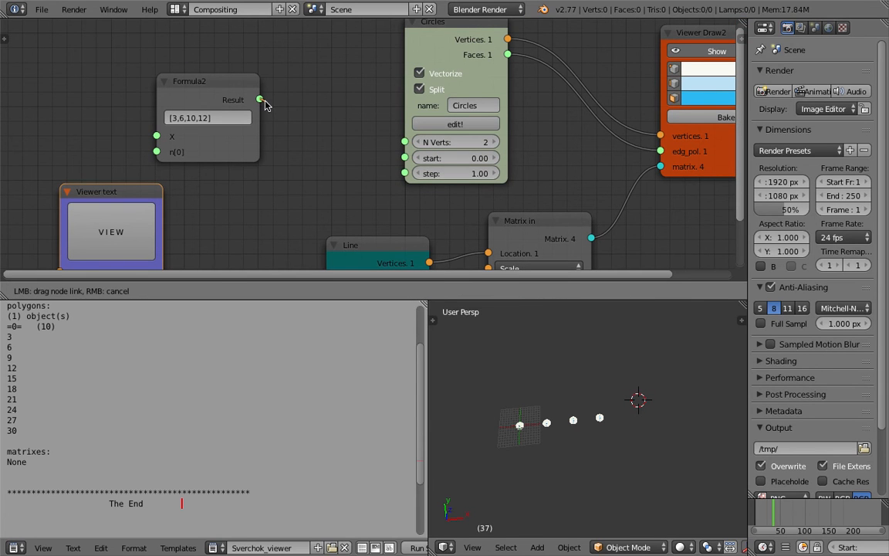
pyautogui.moveTo(331, 132); pyautogui.dragTo(392, 146)
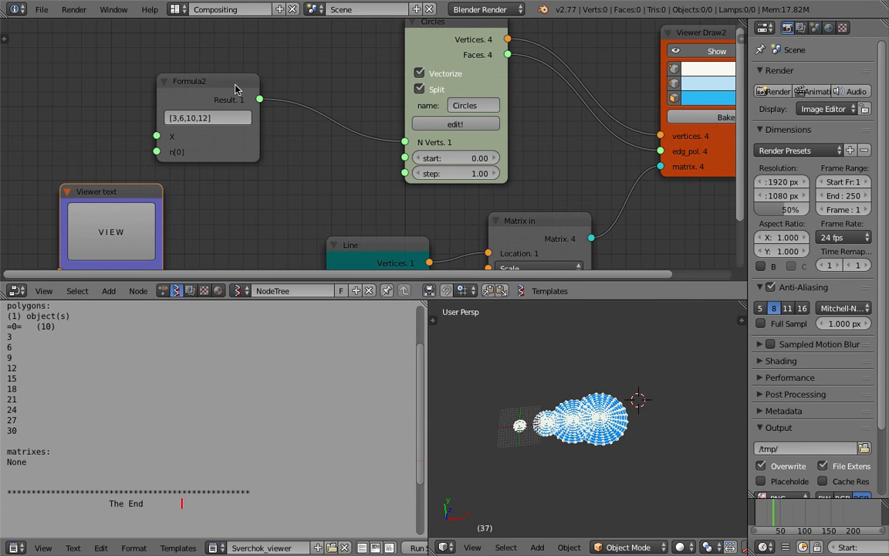
pyautogui.moveTo(235, 89); pyautogui.dragTo(303, 98)
# Widen the 3D viewport and examine how many concentric rings each of the four circle groups contains.
pyautogui.scroll(3, 479, 370)
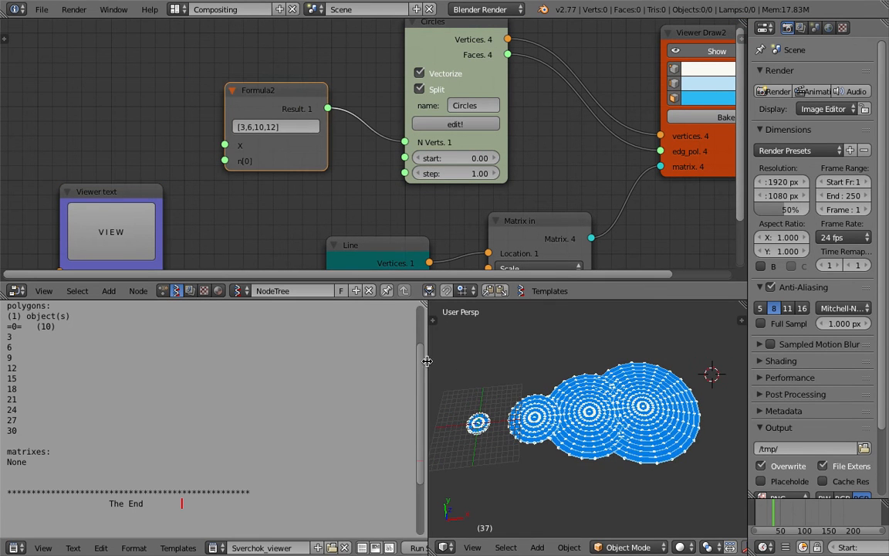
pyautogui.moveTo(426, 360); pyautogui.dragTo(298, 363)
pyautogui.scroll(4, 533, 386)
pyautogui.scroll(3, 456, 428)
pyautogui.scroll(1, 456, 428)
pyautogui.keyDown('shift'); pyautogui.moveTo(389, 434); pyautogui.dragTo(419, 413, button='middle'); pyautogui.keyUp('shift')
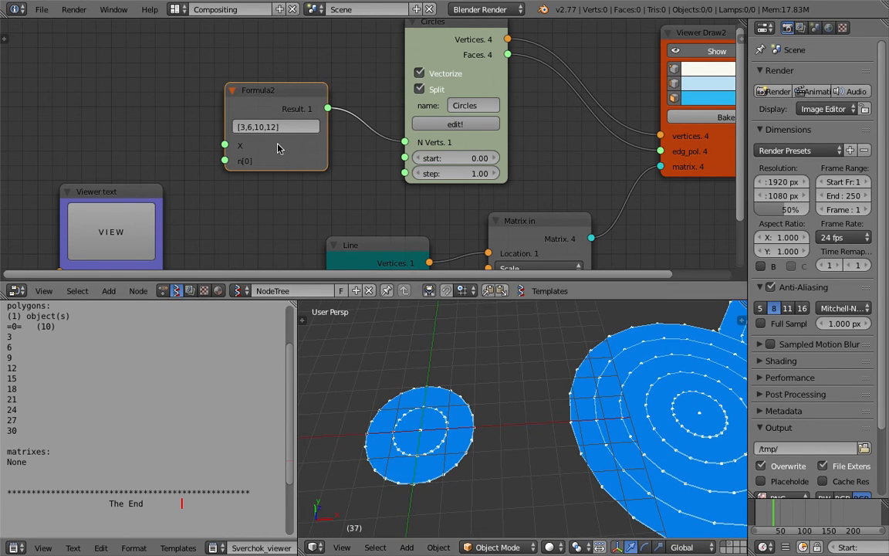
pyautogui.scroll(-1, 334, 166)
pyautogui.moveTo(334, 166); pyautogui.dragTo(290, 145, button='middle')
pyautogui.scroll(-2, 498, 365)
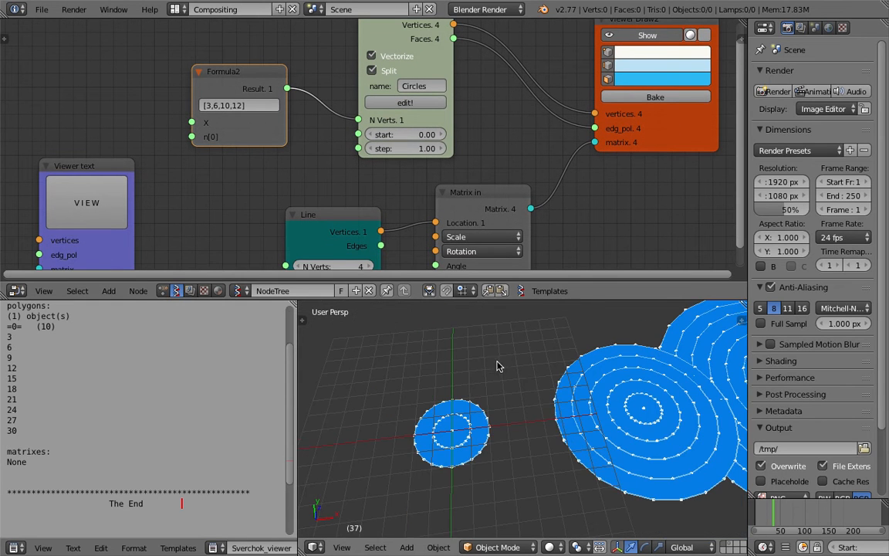
pyautogui.keyDown('shift'); pyautogui.moveTo(531, 368); pyautogui.dragTo(379, 386, button='middle'); pyautogui.keyUp('shift')
pyautogui.scroll(-3, 512, 394)
pyautogui.moveTo(551, 399); pyautogui.dragTo(514, 415, button='middle')
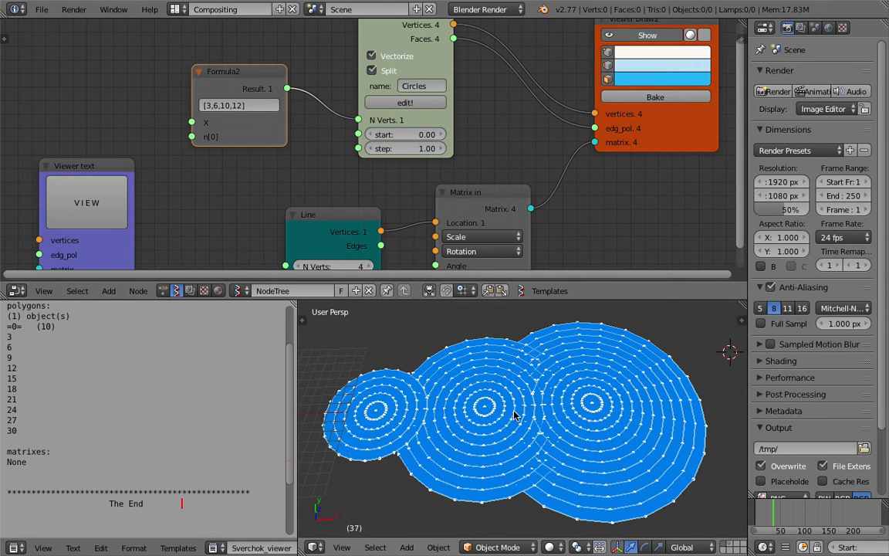
# Widen the 3D viewport further and inspect the centre point and rings of the smallest circle group up close.
pyautogui.moveTo(297, 343); pyautogui.dragTo(145, 324)
pyautogui.scroll(-1, 282, 194)
pyautogui.keyDown('shift'); pyautogui.moveTo(288, 390); pyautogui.dragTo(311, 410, button='middle'); pyautogui.keyUp('shift')
pyautogui.keyDown('shift'); pyautogui.moveTo(246, 393); pyautogui.dragTo(342, 403, button='middle'); pyautogui.keyUp('shift')
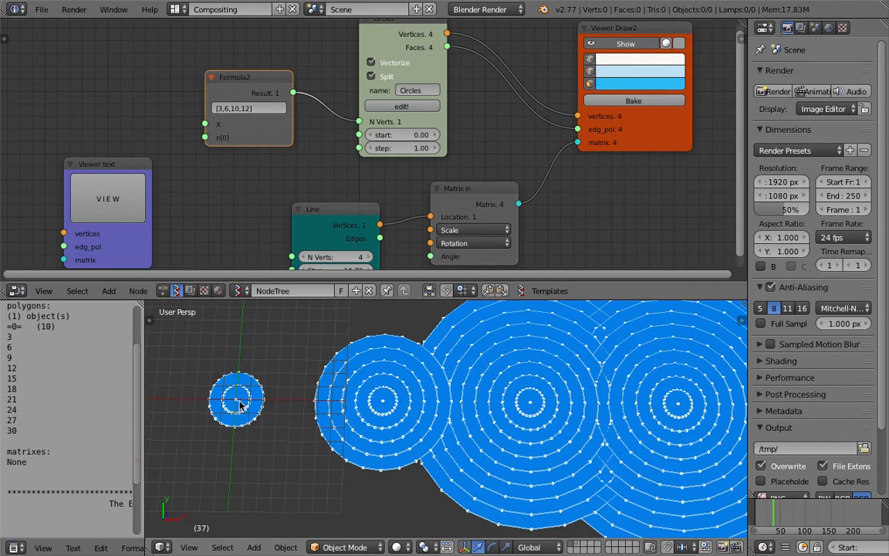
pyautogui.scroll(2, 237, 401)
pyautogui.keyDown('shift'); pyautogui.moveTo(228, 402); pyautogui.dragTo(516, 441, button='middle'); pyautogui.keyUp('shift')
pyautogui.scroll(4, 518, 438)
pyautogui.scroll(3, 521, 438)
pyautogui.scroll(-3, 525, 437)
pyautogui.keyDown('shift'); pyautogui.moveTo(517, 441); pyautogui.dragTo(484, 403, button='middle'); pyautogui.keyUp('shift')
pyautogui.scroll(8, 477, 412)
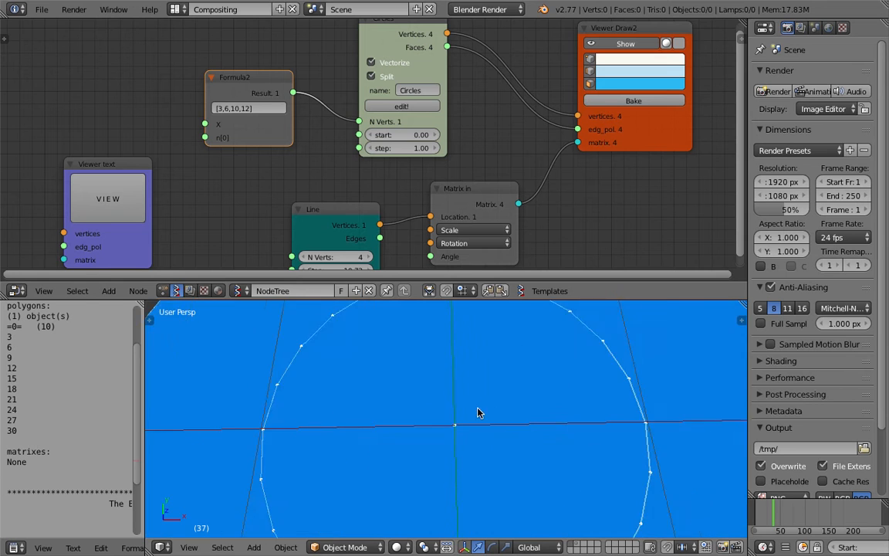
pyautogui.scroll(-8, 470, 439)
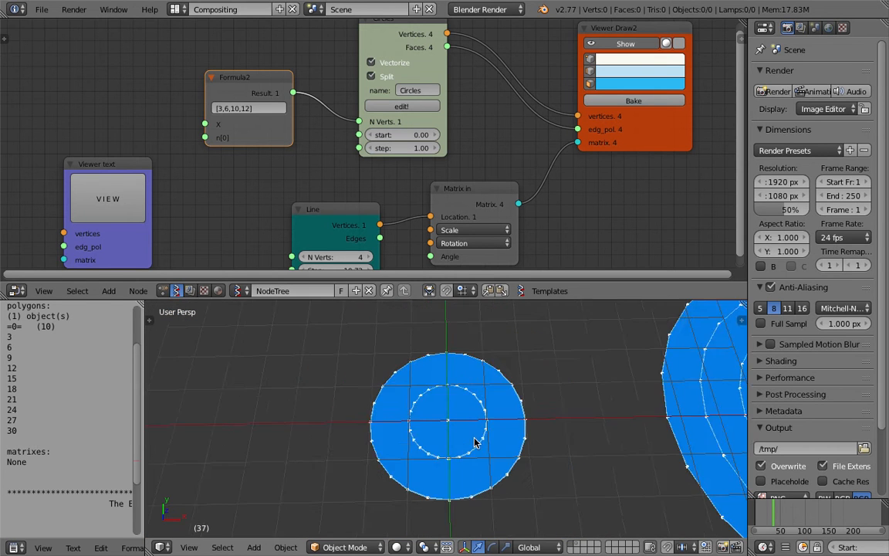
pyautogui.moveTo(476, 440); pyautogui.dragTo(423, 430, button='middle')
pyautogui.scroll(-2, 510, 423)
pyautogui.keyDown('shift'); pyautogui.moveTo(540, 421); pyautogui.dragTo(395, 440, button='middle'); pyautogui.keyUp('shift')
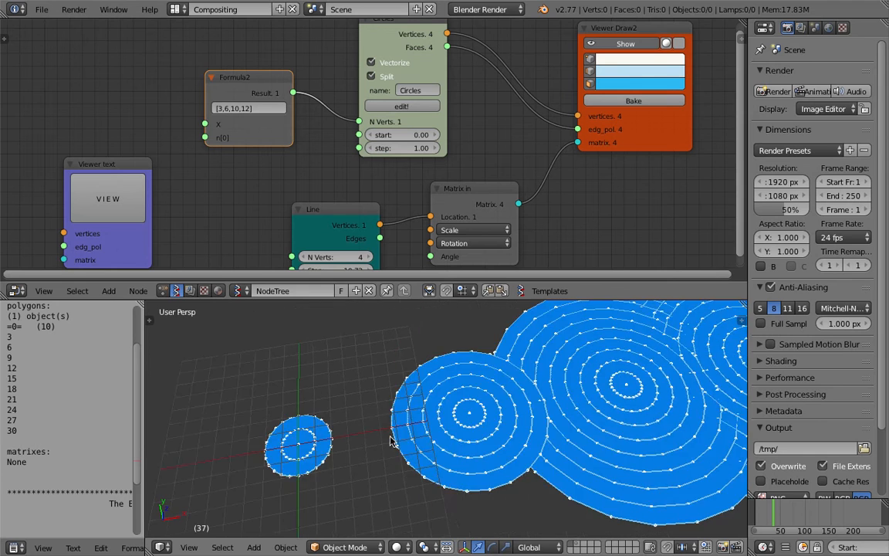
pyautogui.scroll(4, 284, 431)
pyautogui.keyDown('shift'); pyautogui.moveTo(317, 430); pyautogui.dragTo(438, 318, button='middle'); pyautogui.keyUp('shift')
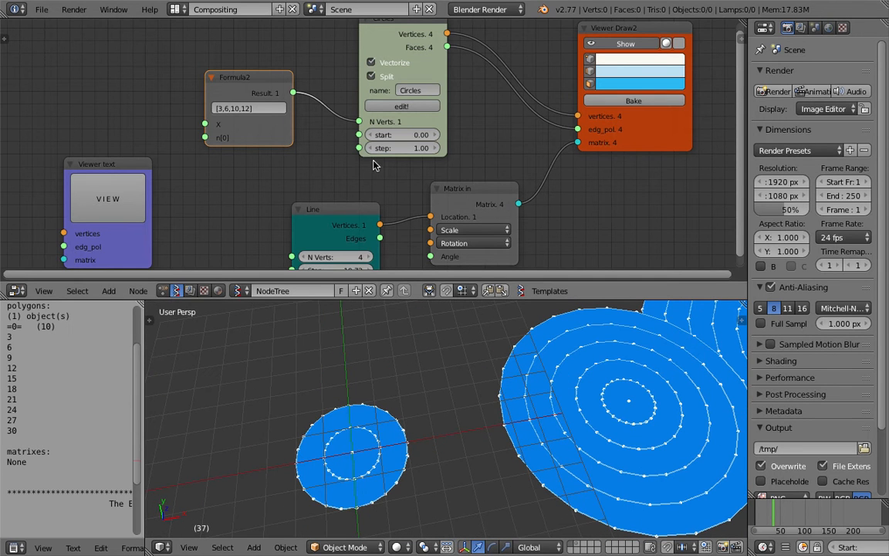
# Set the start value of the Circles node to 0.2 and check the centres of the circle groups.
pyautogui.scroll(1, 373, 165)
pyautogui.moveTo(397, 134)
pyautogui.mouseDown()
pyautogui.moveTo(446, 133)
pyautogui.moveTo(401, 133)
pyautogui.mouseUp()
pyautogui.write('0.2')
pyautogui.press('Return')
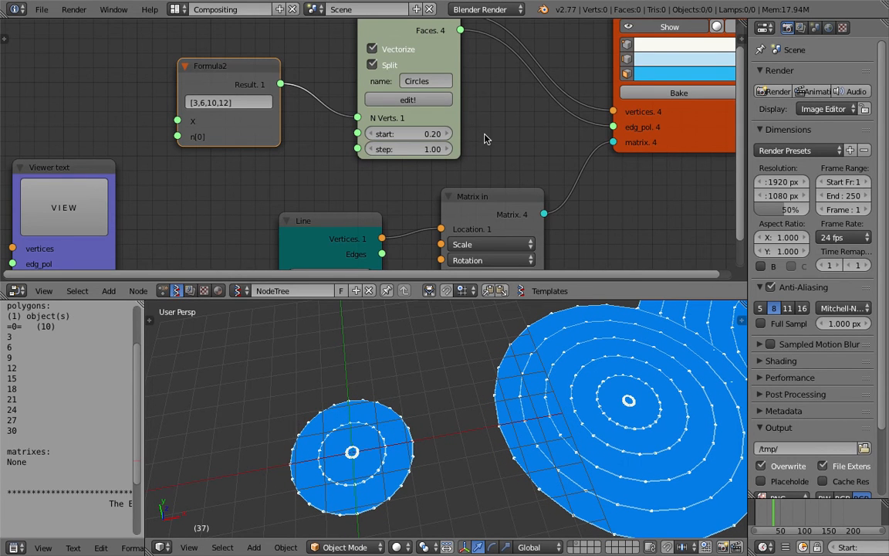
pyautogui.scroll(-2, 359, 472)
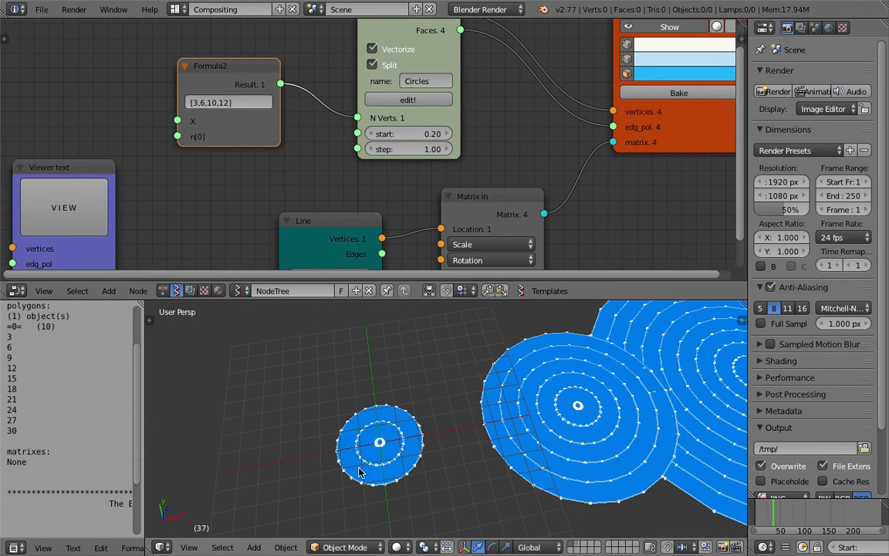
pyautogui.keyDown('shift'); pyautogui.moveTo(467, 422); pyautogui.dragTo(279, 441, button='middle'); pyautogui.keyUp('shift')
pyautogui.scroll(-1, 280, 441)
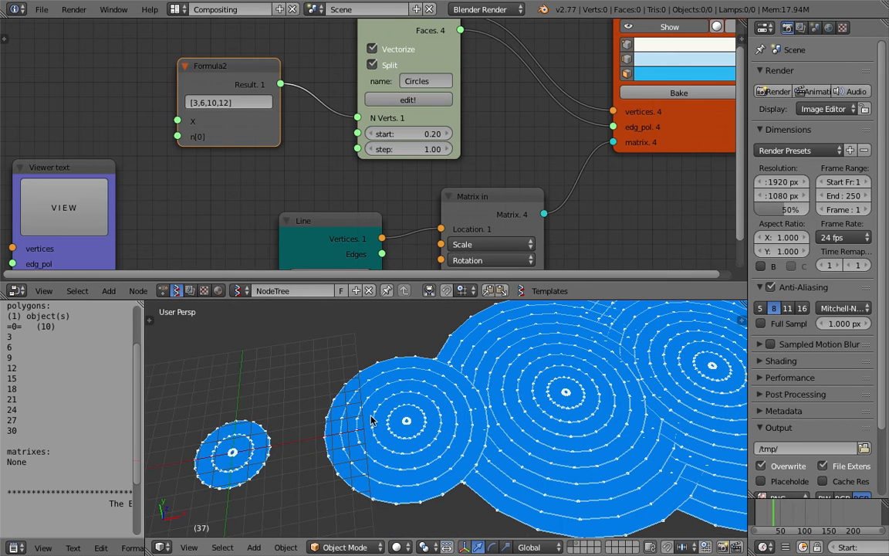
pyautogui.keyDown('shift'); pyautogui.moveTo(570, 436); pyautogui.dragTo(518, 435, button='middle'); pyautogui.keyUp('shift')
pyautogui.scroll(-2, 518, 435)
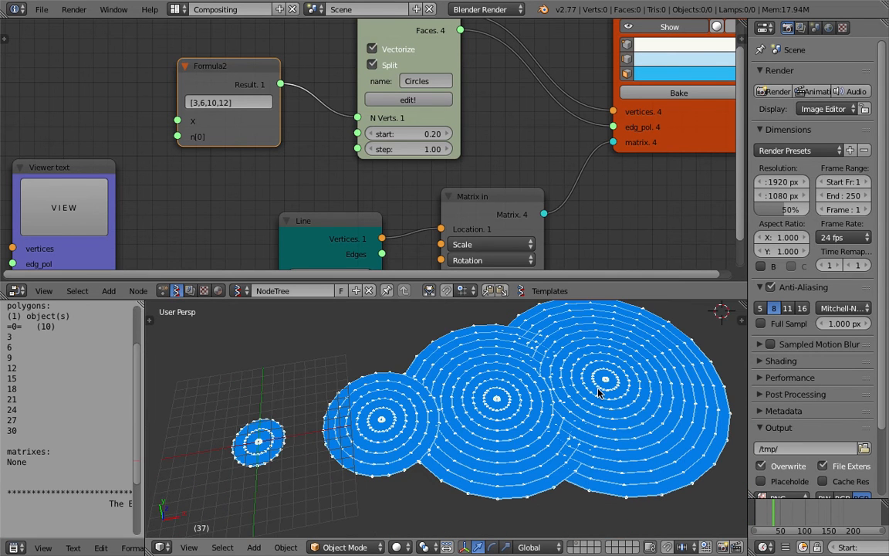
# Change the Formula2 expression to the list [3,6,4,5].
pyautogui.scroll(3, 253, 141)
pyautogui.click(196, 97)
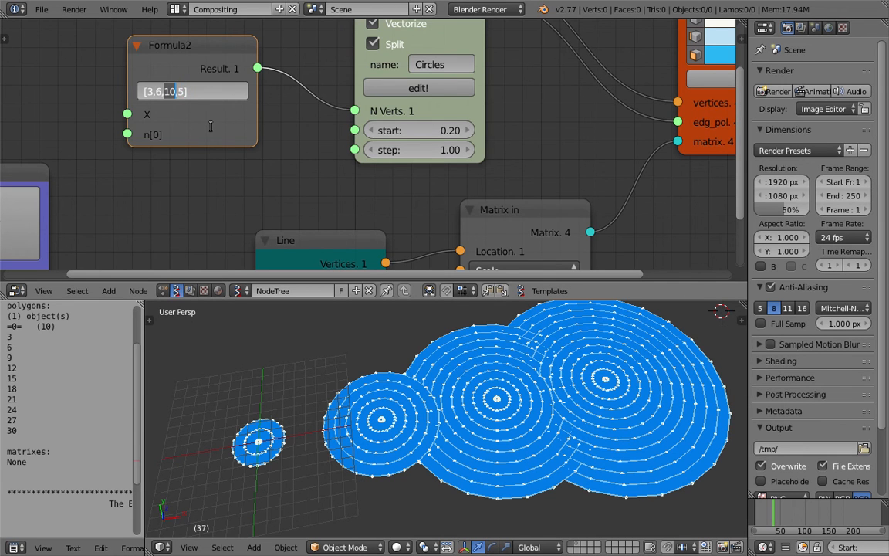
pyautogui.write('4')
pyautogui.press('Return')
pyautogui.moveTo(472, 444); pyautogui.dragTo(438, 445, button='middle')
pyautogui.scroll(-2, 450, 442)
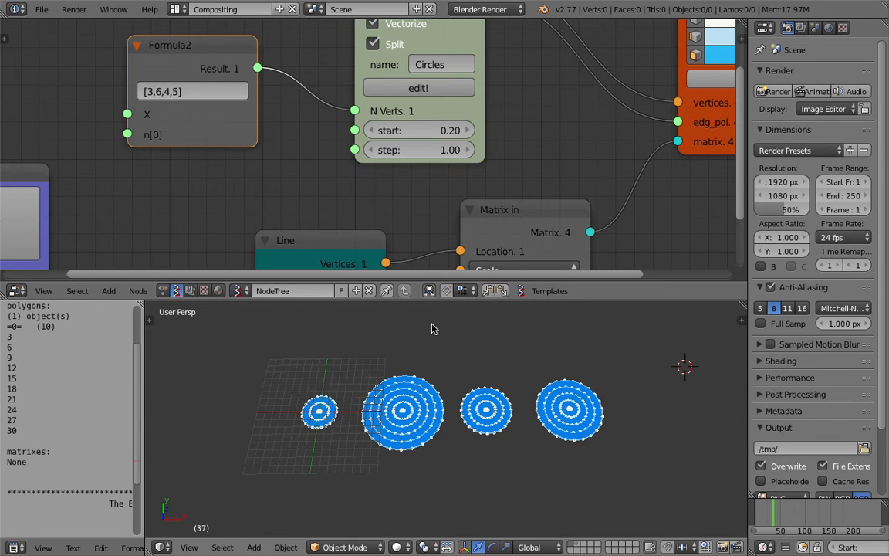
# Reposition the Viewer text node and move Formula2 well away from the Circles node to free up space.
pyautogui.scroll(-2, 378, 129)
pyautogui.scroll(-1, 377, 123)
pyautogui.moveTo(378, 123); pyautogui.dragTo(415, 103, button='middle')
pyautogui.moveTo(174, 139)
pyautogui.mouseDown()
pyautogui.moveTo(132, 148)
pyautogui.moveTo(168, 150)
pyautogui.mouseUp()
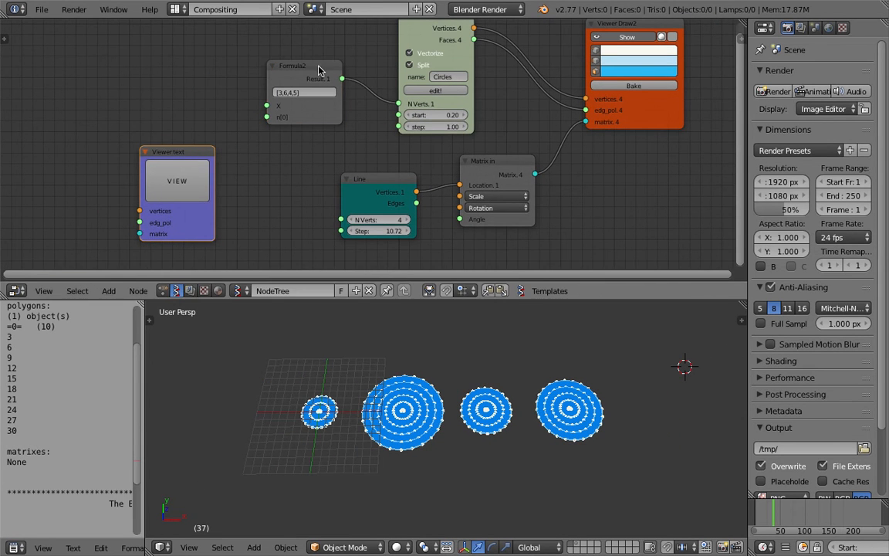
pyautogui.moveTo(314, 63); pyautogui.dragTo(176, 59)
pyautogui.moveTo(247, 72); pyautogui.dragTo(263, 95, button='middle')
pyautogui.moveTo(193, 91); pyautogui.dragTo(133, 76)
pyautogui.scroll(-1, 492, 401)
# Save the file and set the Line node's Step to 10.69.
pyautogui.click(481, 400)
pyautogui.hotkey('ctrl', 's')
pyautogui.click(479, 400)
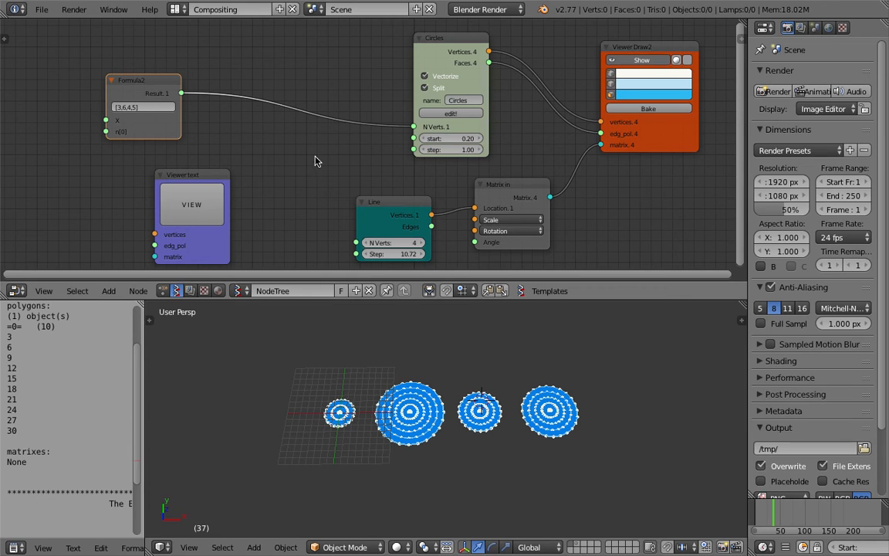
pyautogui.moveTo(389, 253)
pyautogui.mouseDown()
pyautogui.moveTo(405, 254)
pyautogui.moveTo(389, 253)
pyautogui.mouseUp()
pyautogui.moveTo(292, 170); pyautogui.dragTo(308, 139, button='middle')
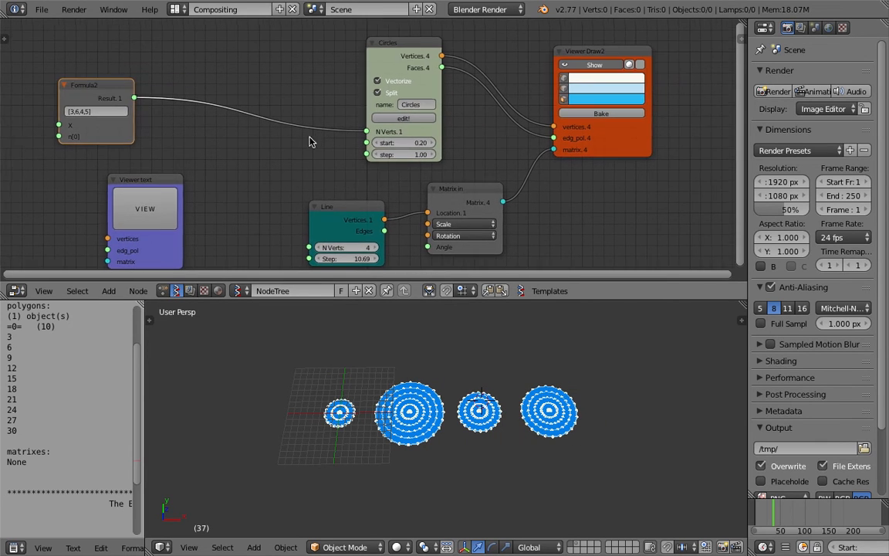
pyautogui.click(588, 363)
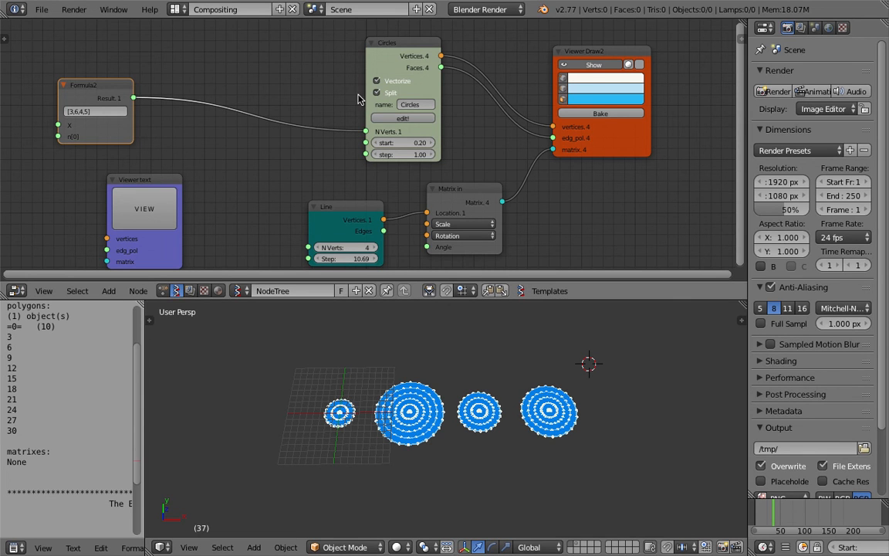
# Shift the Formula2 and Viewer text nodes slightly toward the Circles node.
pyautogui.moveTo(91, 89); pyautogui.dragTo(129, 83)
pyautogui.moveTo(155, 182); pyautogui.dragTo(163, 172)
pyautogui.scroll(2, 164, 172)
pyautogui.click(178, 82)
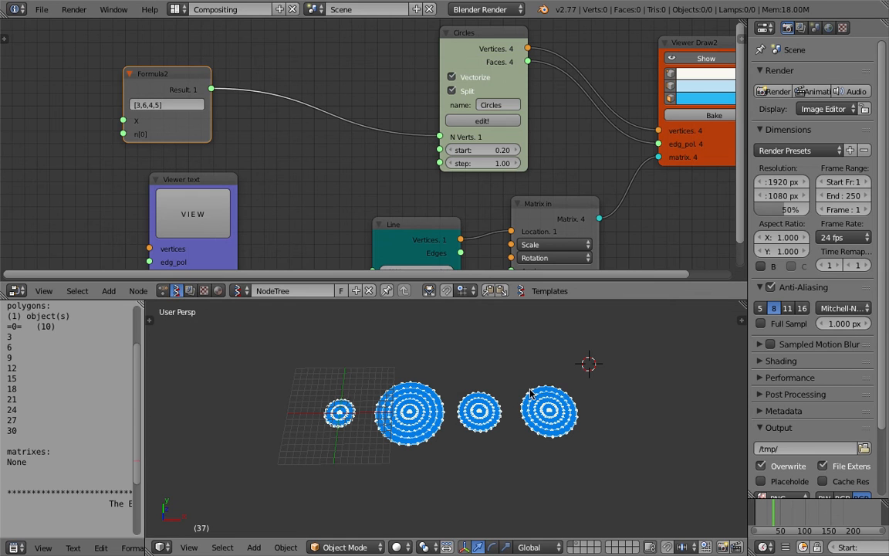
pyautogui.scroll(-2, 588, 431)
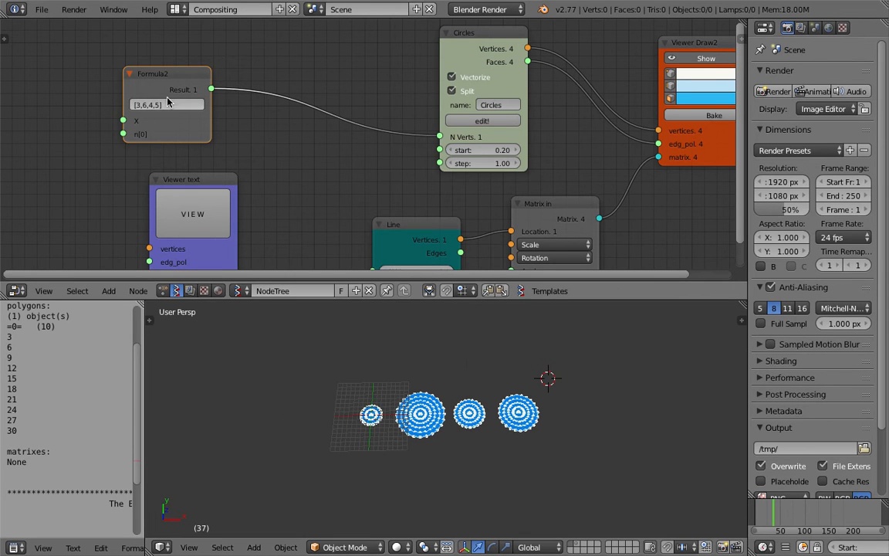
# Delete the Formula2 node and add a Random node in its place, well clear of the Circles node.
pyautogui.moveTo(163, 80); pyautogui.dragTo(183, 83)
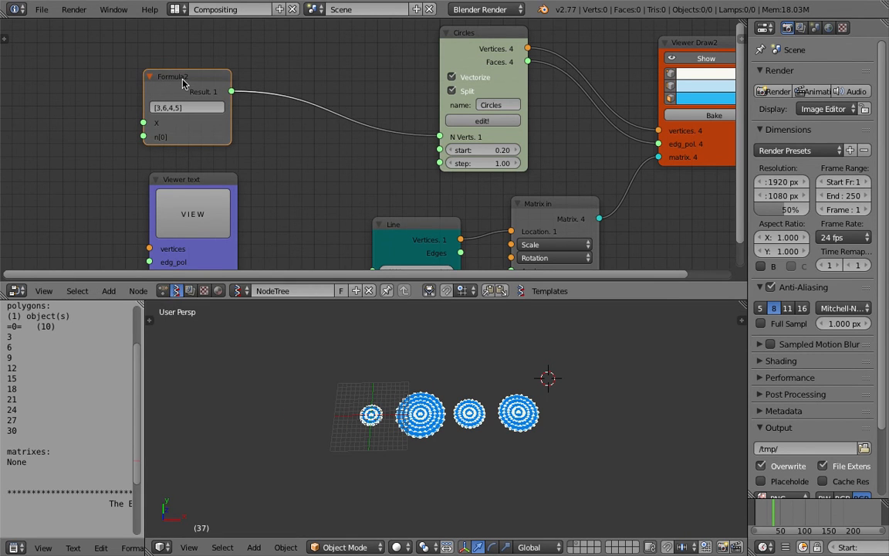
pyautogui.press('x')
pyautogui.hotkey('shift', 'a')
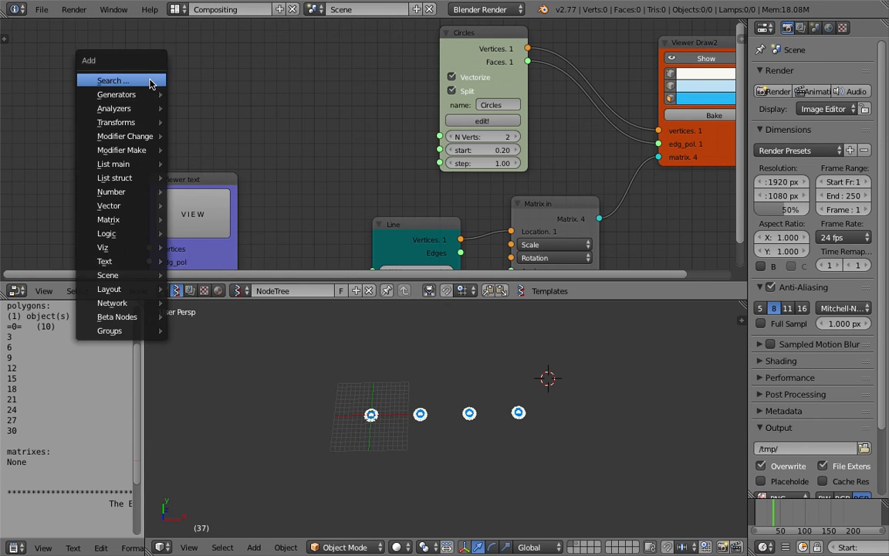
pyautogui.click(153, 79)
pyautogui.write('ramdo')
pyautogui.press('BackSpace')
pyautogui.press('BackSpace')
pyautogui.press('BackSpace')
pyautogui.write('ndom')
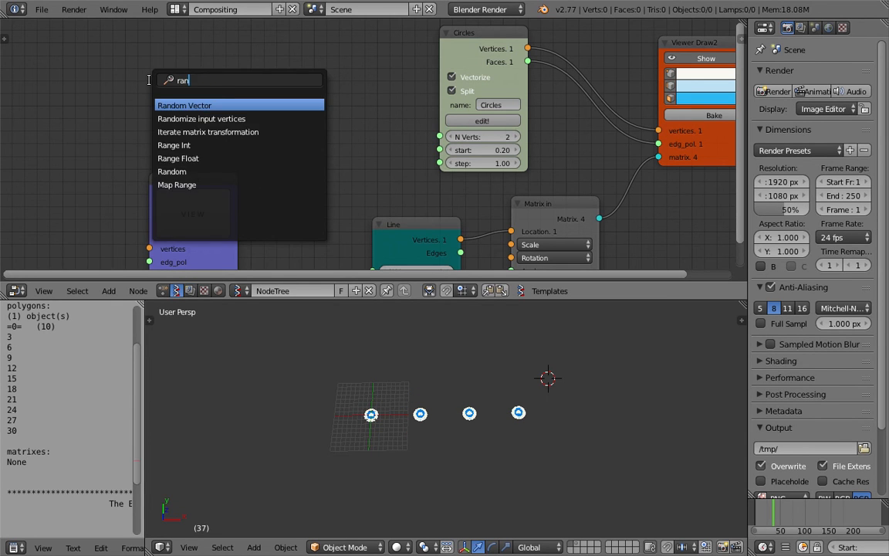
pyautogui.press('Down')
pyautogui.press('Down')
pyautogui.press('Return')
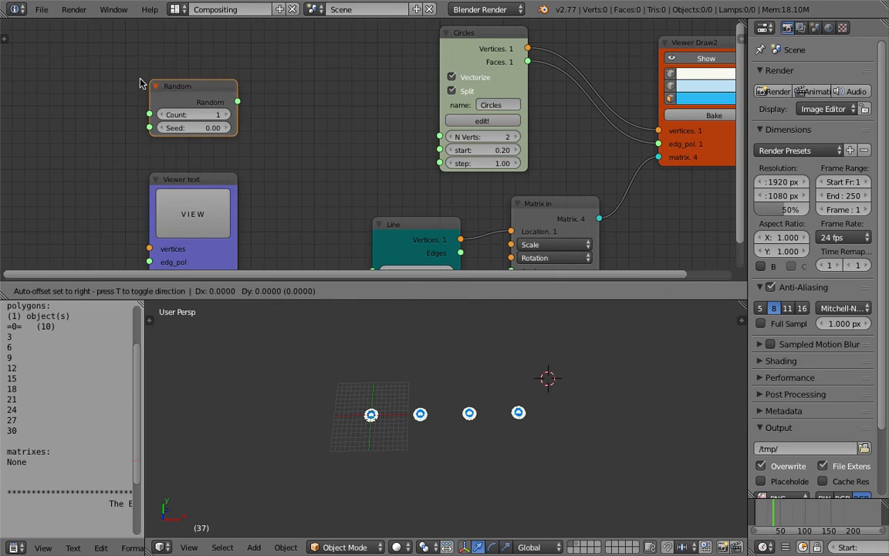
pyautogui.click(77, 78)
# Move Viewer text aside, link the Random output to its edg_pol input, and widen the text editor area.
pyautogui.moveTo(193, 189); pyautogui.dragTo(243, 159)
pyautogui.moveTo(152, 88); pyautogui.dragTo(131, 106)
pyautogui.moveTo(151, 144); pyautogui.dragTo(199, 231)
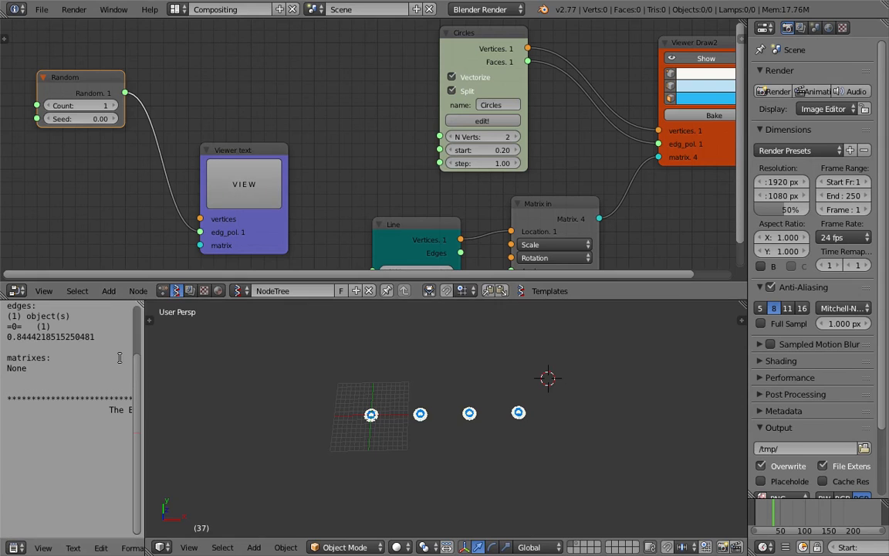
pyautogui.moveTo(143, 337); pyautogui.dragTo(216, 340)
# Raise the Random node's Count to 10.
pyautogui.click(115, 107)
pyautogui.click(115, 107)
pyautogui.click(115, 108)
pyautogui.click(115, 108)
pyautogui.click(115, 107)
pyautogui.click(115, 107)
pyautogui.click(115, 107)
pyautogui.click(115, 108)
pyautogui.click(115, 107)
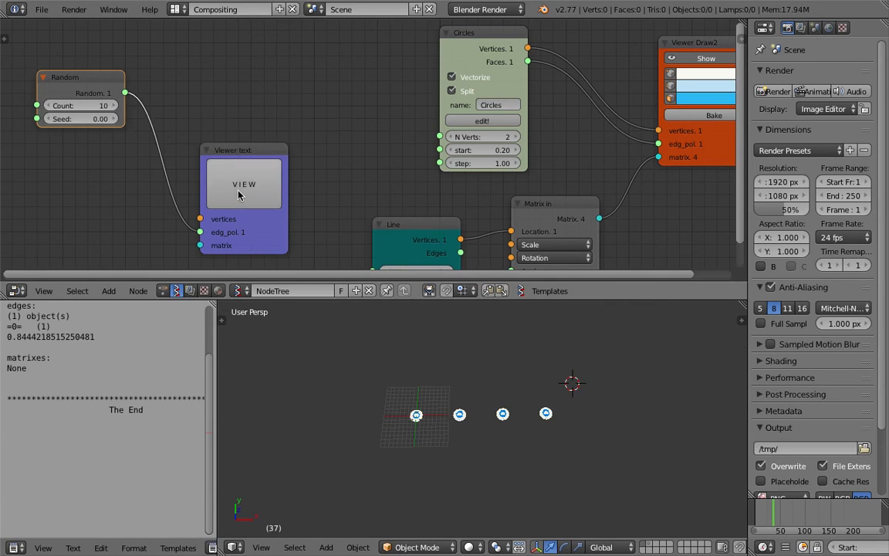
# Refresh the Viewer text output and highlight the listed random numbers in the text block.
pyautogui.click(239, 197)
pyautogui.scroll(2, 50, 384)
pyautogui.scroll(-1, 50, 383)
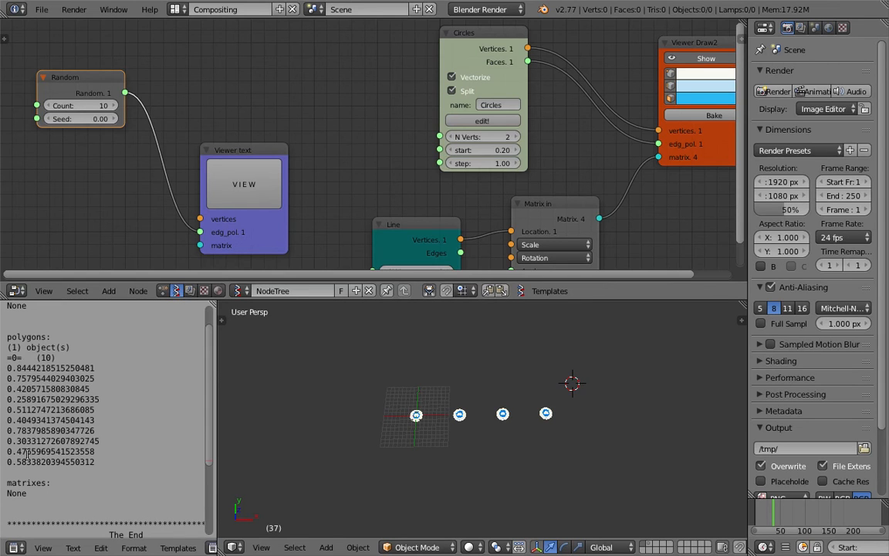
pyautogui.moveTo(240, 163); pyautogui.dragTo(212, 167)
pyautogui.moveTo(102, 461); pyautogui.dragTo(6, 357)
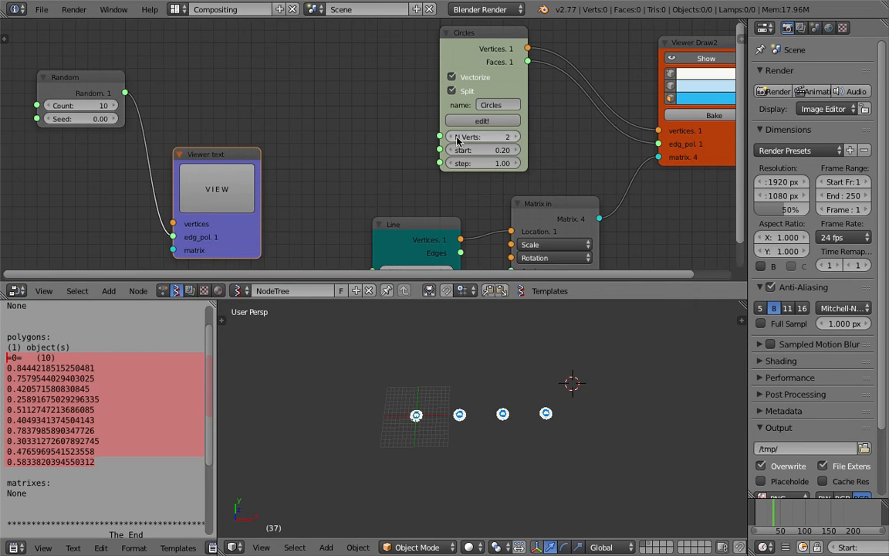
# Move the Viewer text and Random nodes apart to make room between them.
pyautogui.moveTo(235, 153); pyautogui.dragTo(254, 156)
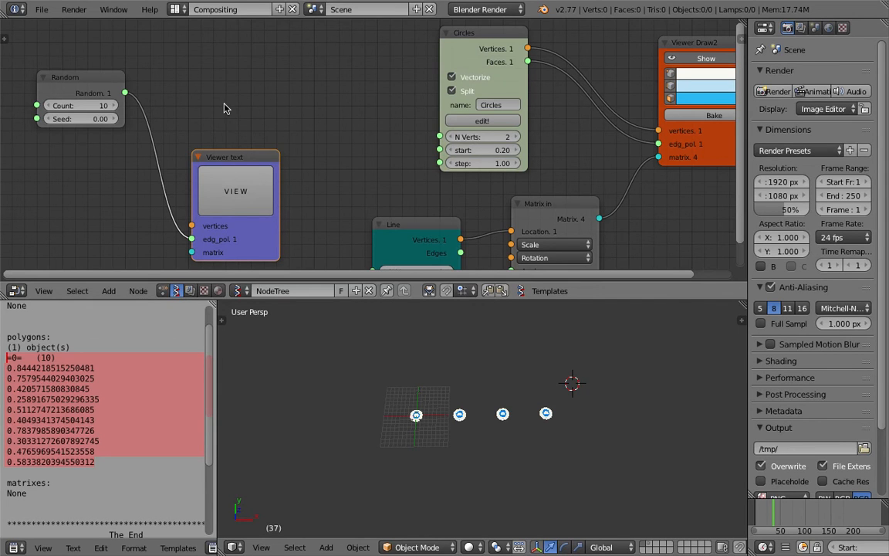
pyautogui.moveTo(225, 108); pyautogui.dragTo(229, 126, button='middle')
pyautogui.scroll(-1, 228, 126)
pyautogui.moveTo(148, 115); pyautogui.dragTo(109, 111)
# Add a Map Range node above Viewer text and link the Random output to its Value input.
pyautogui.hotkey('shift', 'a')
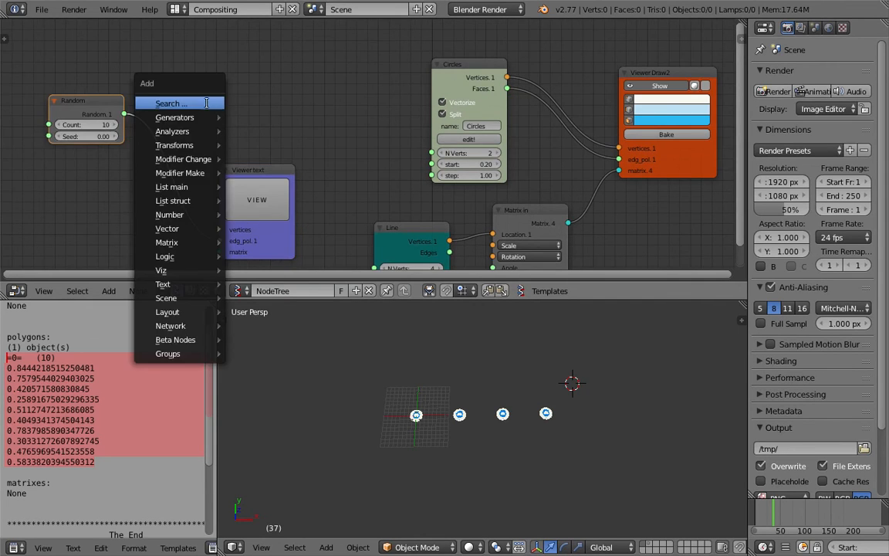
pyautogui.click(207, 106)
pyautogui.write('map')
pyautogui.press('Return')
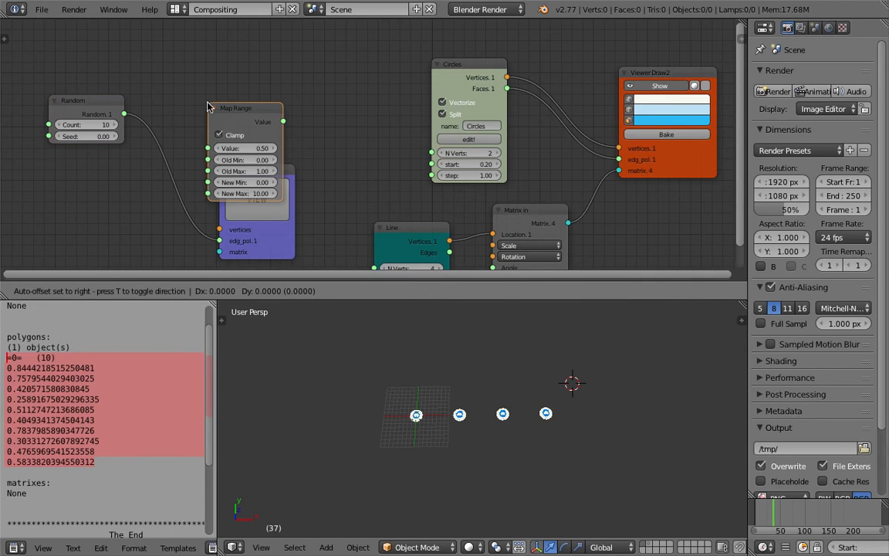
pyautogui.click(193, 47)
pyautogui.moveTo(123, 114); pyautogui.dragTo(135, 99)
pyautogui.moveTo(209, 91); pyautogui.dragTo(210, 91)
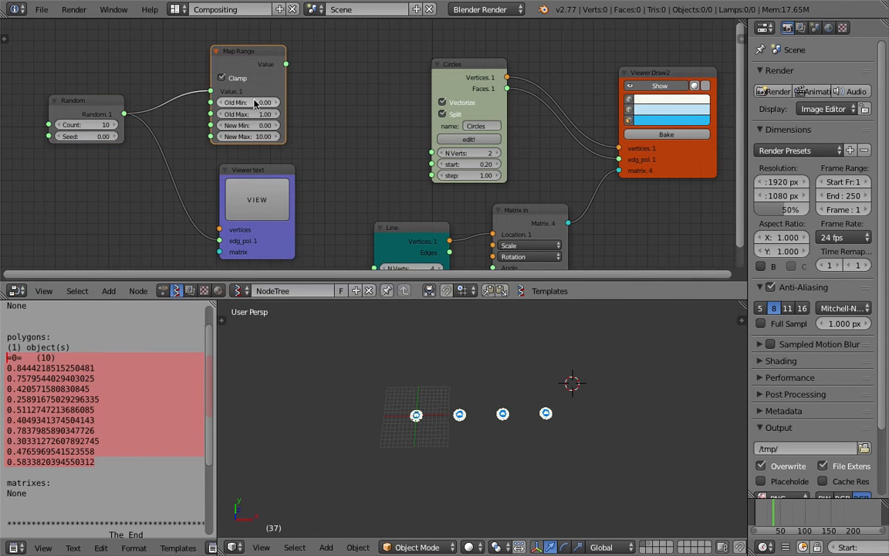
# Set the Map Range node's New Min to 2 and its New Max to 20.
pyautogui.scroll(2, 223, 90)
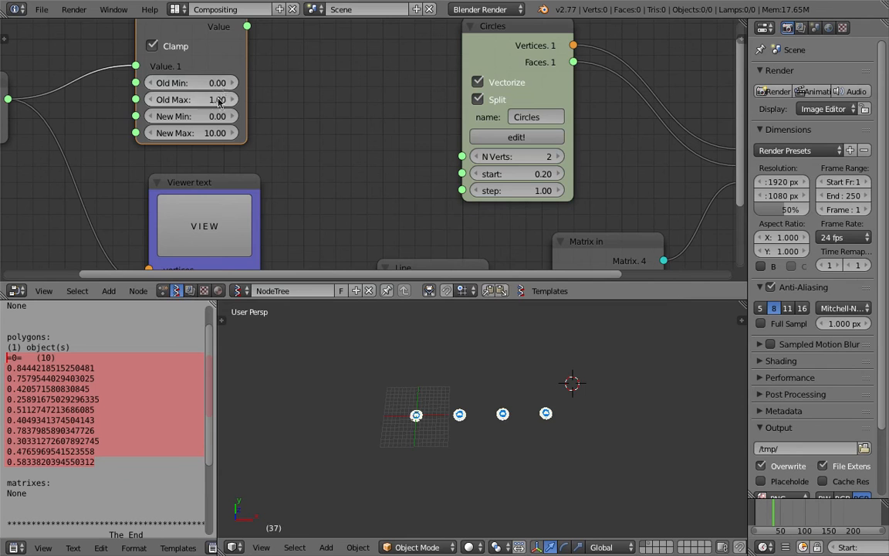
pyautogui.click(230, 117)
pyautogui.write('2')
pyautogui.press('Return')
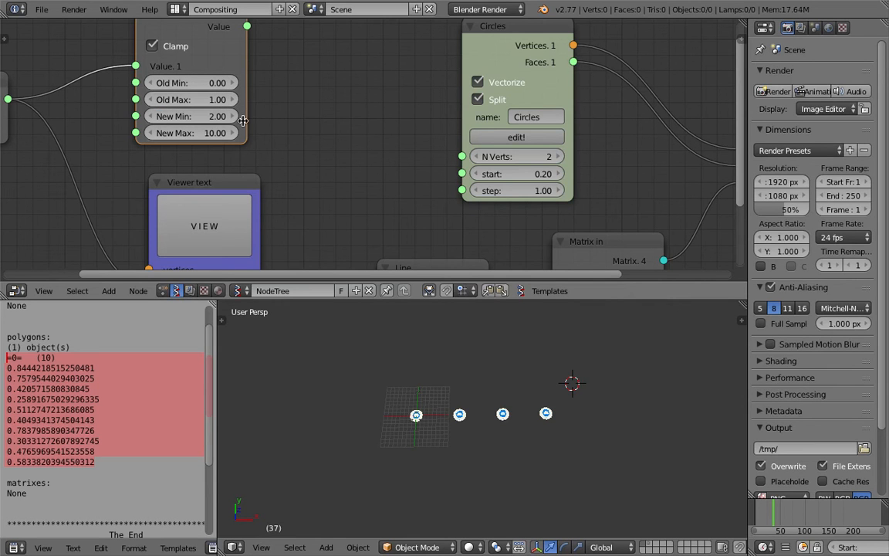
pyautogui.scroll(-2, 232, 143)
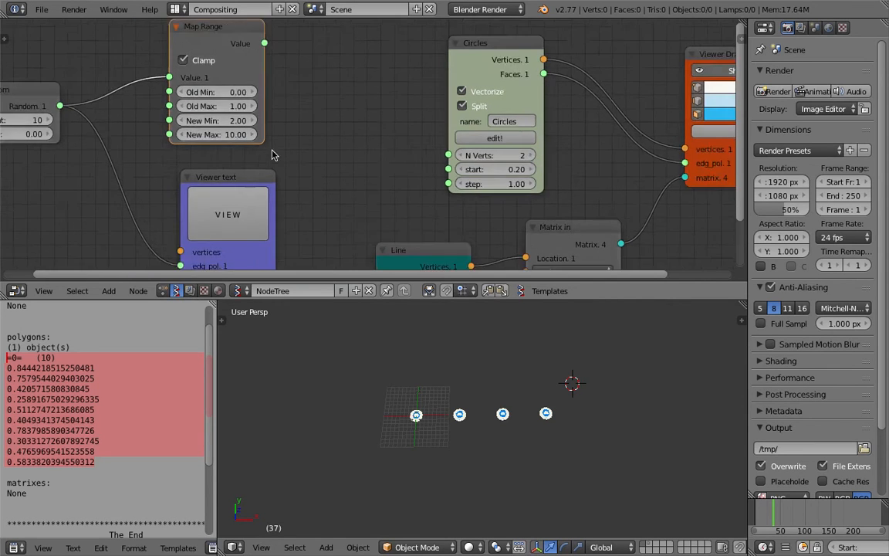
pyautogui.press('Return')
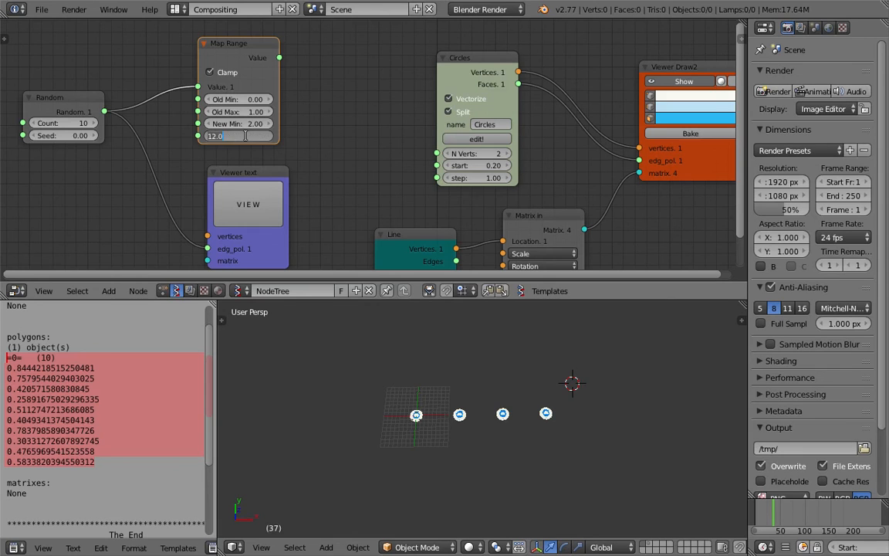
# Link the Map Range output to Viewer text's edg_pol input, refresh the text output and highlight part of the listed values.
pyautogui.moveTo(245, 52); pyautogui.dragTo(220, 217)
pyautogui.scroll(-1, 281, 139)
pyautogui.moveTo(105, 371); pyautogui.dragTo(6, 399)
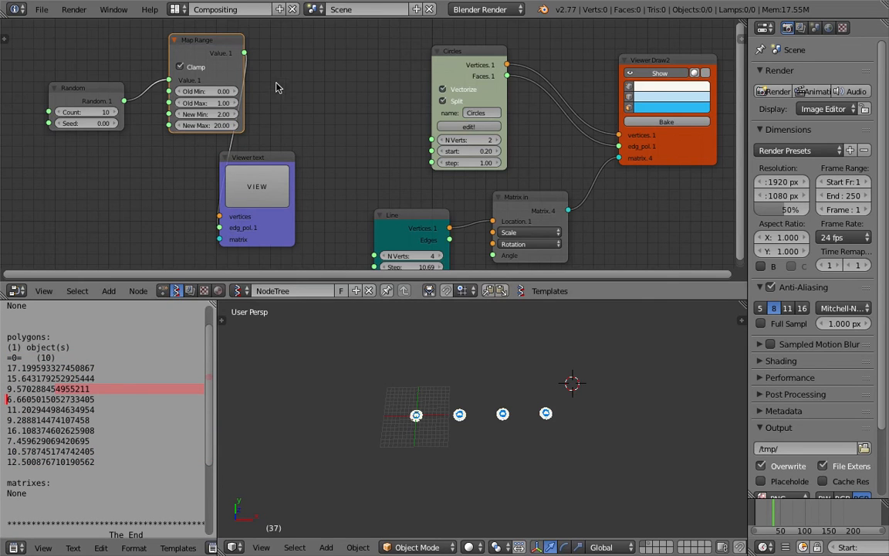
# Insert a Float2Int node into the link between Map Range and Viewer text.
pyautogui.press('space')
pyautogui.write('int')
pyautogui.press('Down')
pyautogui.press('Down')
pyautogui.press('Down')
pyautogui.press('Return')
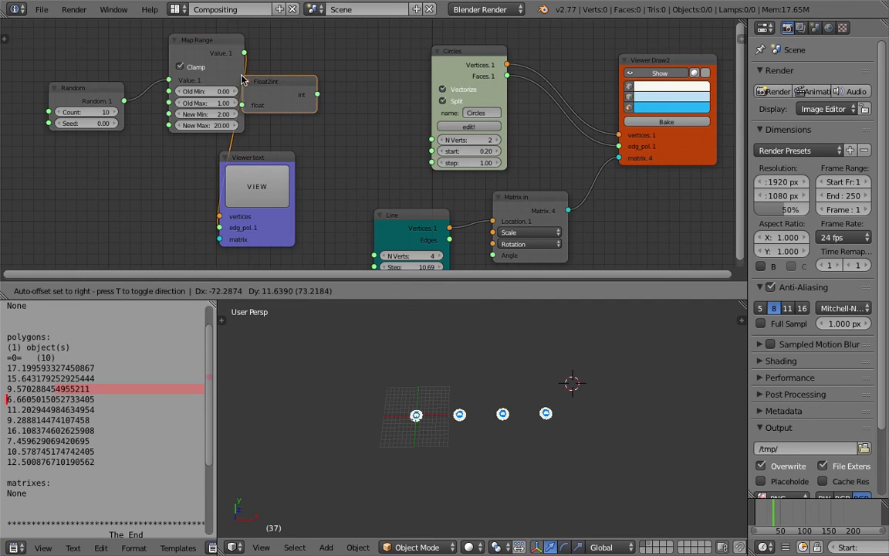
pyautogui.click(242, 80)
# Shift the Viewer text and Float2Int nodes and try to refresh the Viewer text output.
pyautogui.moveTo(444, 159); pyautogui.dragTo(341, 146)
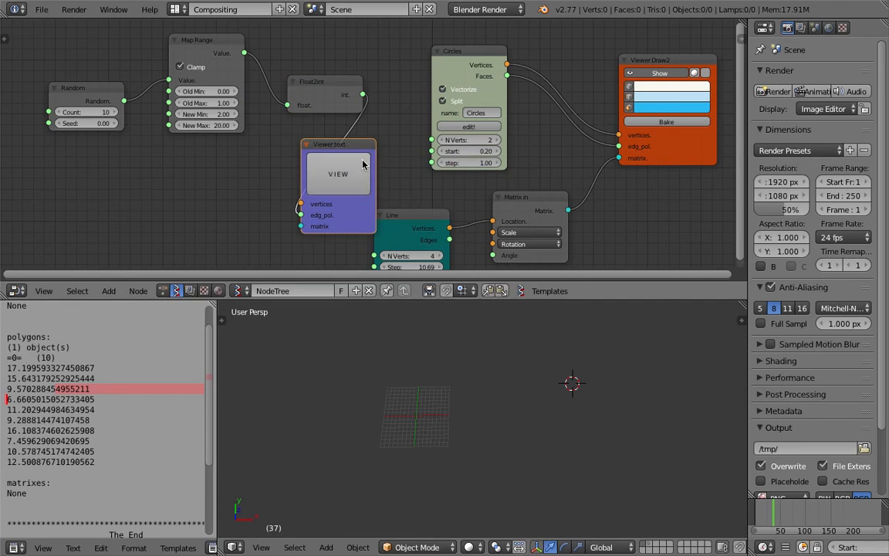
pyautogui.click(346, 171)
pyautogui.moveTo(291, 81); pyautogui.dragTo(260, 71)
pyautogui.click(350, 170)
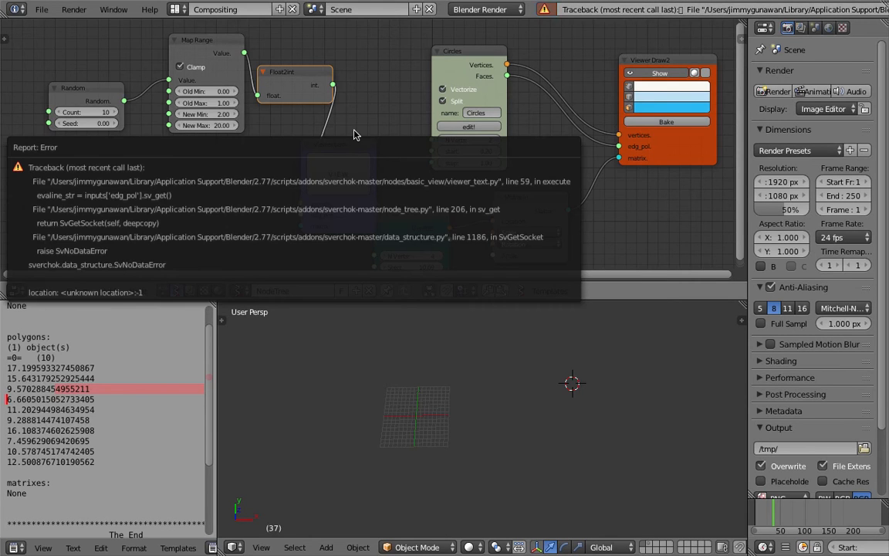
# Spread Random, Map Range, Float2Int and Viewer text out in a row and refresh the Viewer text output.
pyautogui.scroll(-1, 356, 122)
pyautogui.moveTo(356, 122); pyautogui.dragTo(407, 134, button='middle')
pyautogui.moveTo(152, 106); pyautogui.dragTo(74, 122)
pyautogui.moveTo(246, 63); pyautogui.dragTo(151, 116)
pyautogui.moveTo(374, 90); pyautogui.dragTo(307, 86)
pyautogui.moveTo(364, 156)
pyautogui.mouseDown()
pyautogui.moveTo(361, 99)
pyautogui.moveTo(327, 107)
pyautogui.moveTo(356, 165)
pyautogui.mouseUp()
pyautogui.click(380, 132)
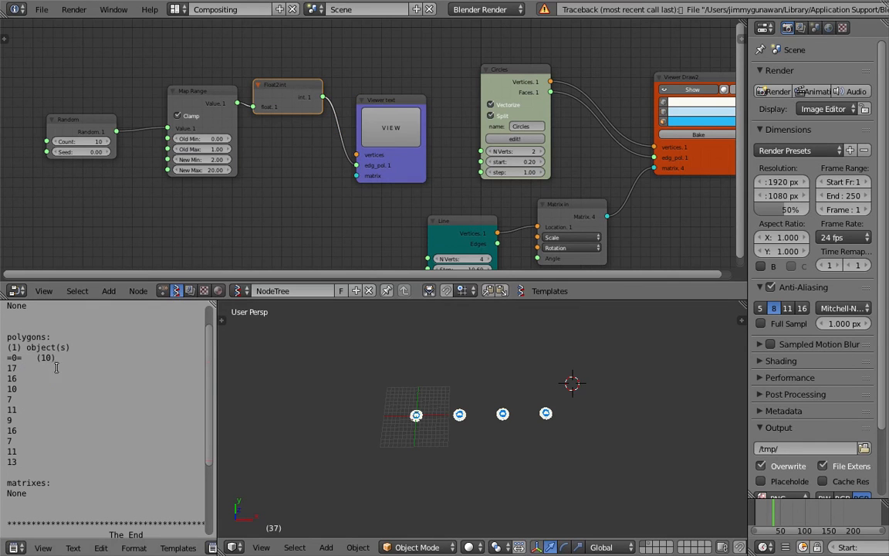
# Link the Float2Int output to the Circles node's N Verts input and move Viewer text below that link.
pyautogui.moveTo(323, 98); pyautogui.dragTo(480, 151)
pyautogui.moveTo(395, 105); pyautogui.dragTo(340, 136)
pyautogui.scroll(3, 467, 432)
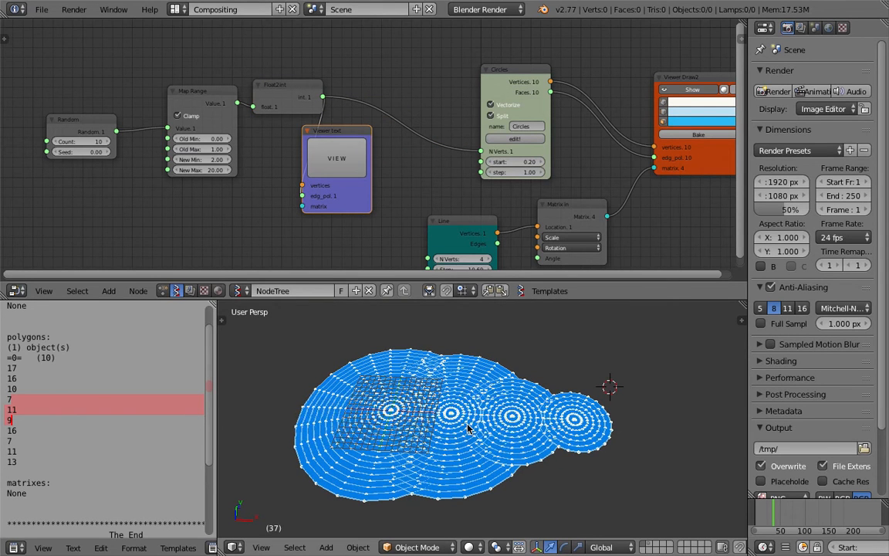
# Set the Line node's N Verts to 10.
pyautogui.moveTo(478, 241); pyautogui.dragTo(470, 213, button='middle')
pyautogui.click(480, 230)
pyautogui.click(480, 230)
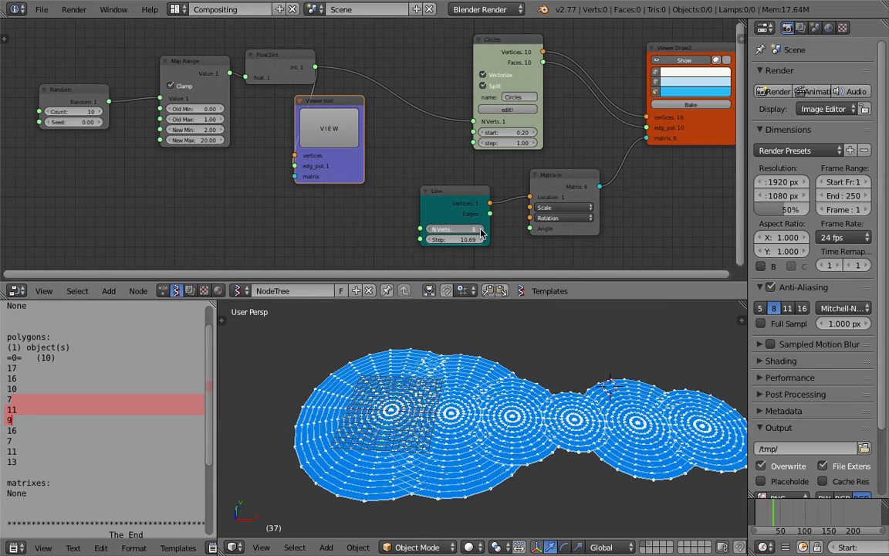
pyautogui.click(480, 230)
pyautogui.click(467, 230)
pyautogui.write('10')
pyautogui.press('Return')
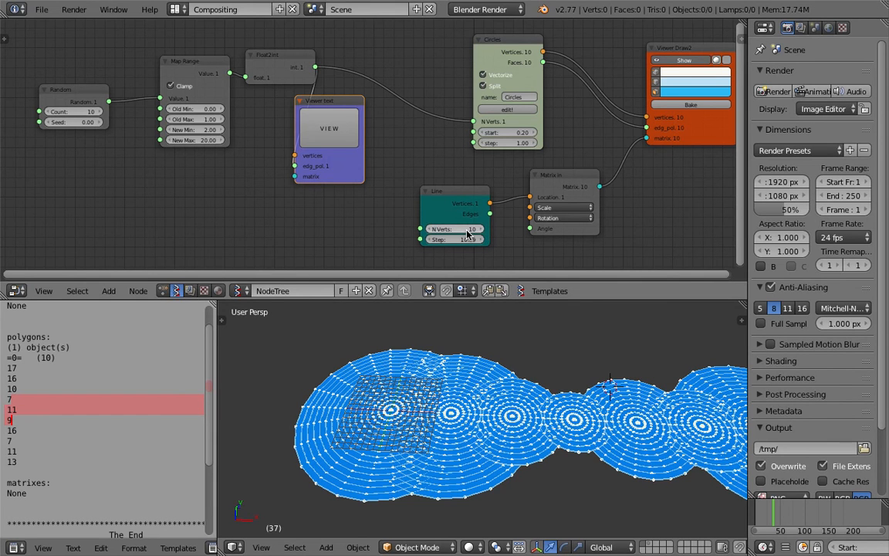
# Turn on Ambient Occlusion in the 3D viewport's shading settings.
pyautogui.scroll(-5, 444, 417)
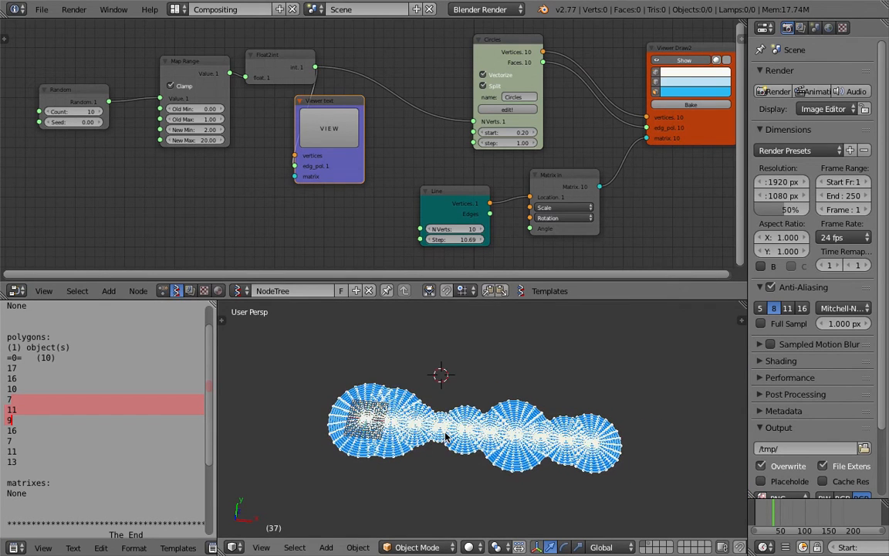
pyautogui.scroll(3, 445, 440)
pyautogui.press('n')
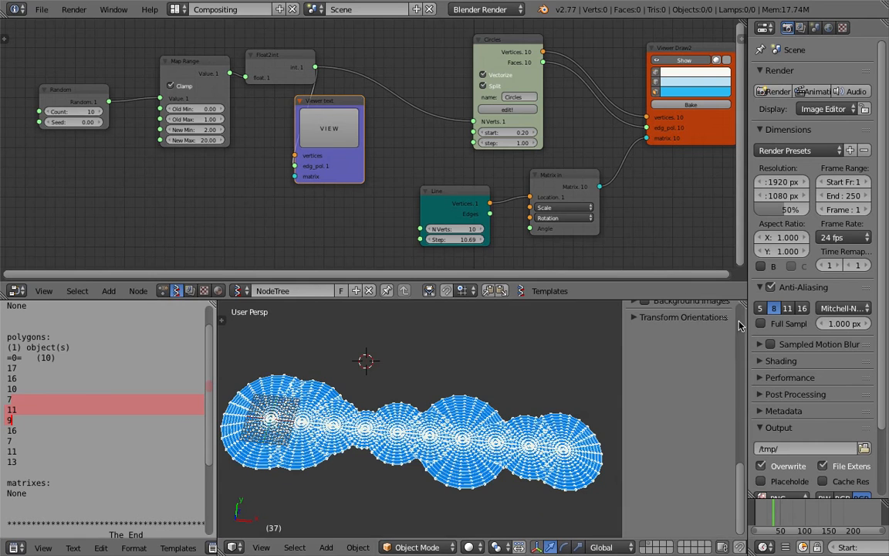
pyautogui.scroll(6, 690, 442)
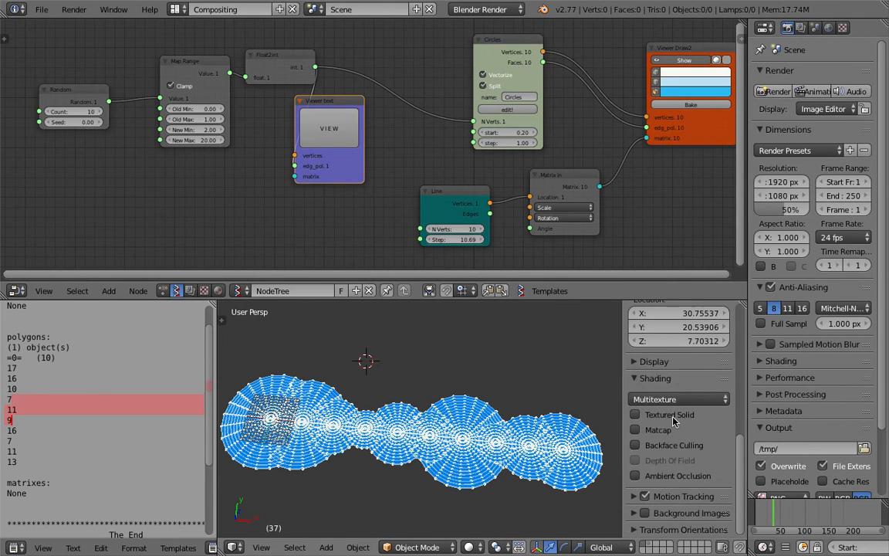
pyautogui.click(636, 475)
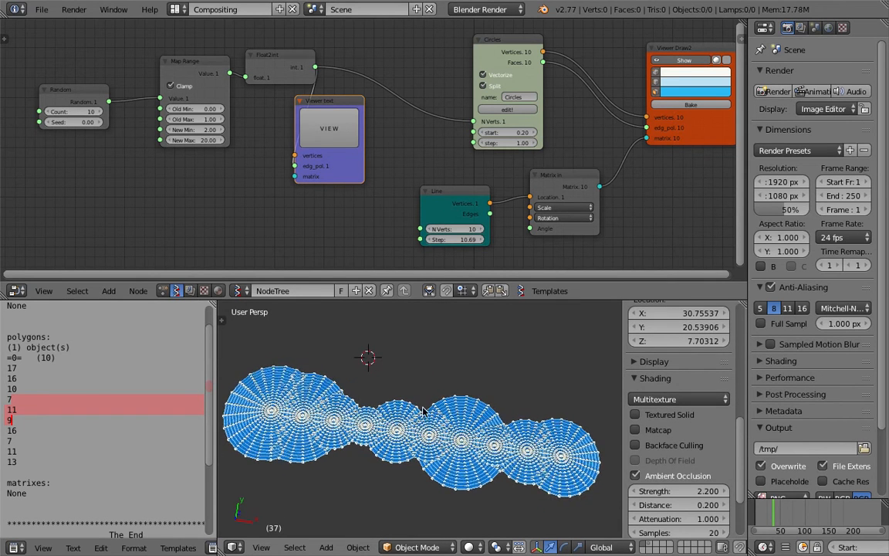
# Turn off vertex display in Viewer Draw2 and set the Ambient Occlusion distance to 0.670.
pyautogui.moveTo(579, 131); pyautogui.dragTo(539, 128, button='middle')
pyautogui.click(615, 82)
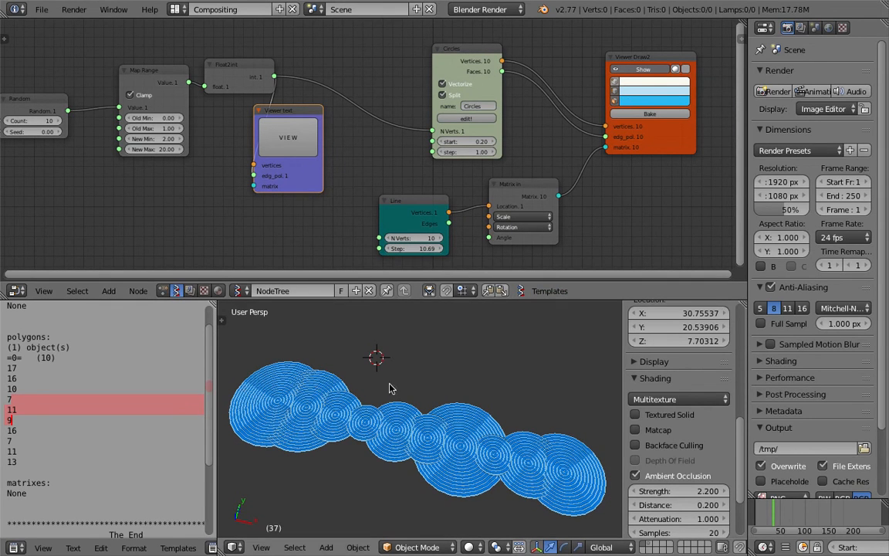
pyautogui.scroll(-1, 704, 483)
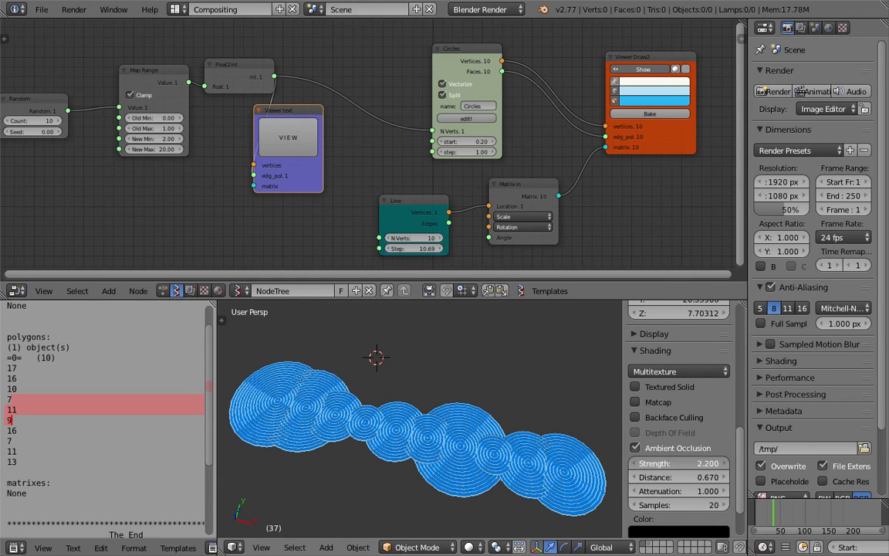
pyautogui.scroll(-2, 659, 519)
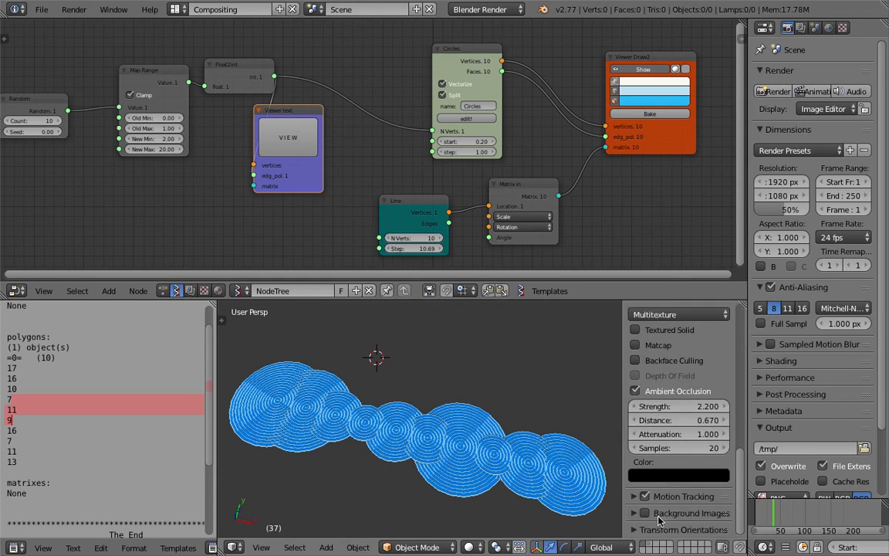
# Save the current Blender file.
pyautogui.hotkey('ctrl', 's')
pyautogui.click(450, 430)
pyautogui.moveTo(452, 428); pyautogui.dragTo(449, 409, button='middle')
# Move the Random and Map Range nodes away from Float2Int, and shift the Line node away from Matrix in.
pyautogui.moveTo(163, 143); pyautogui.dragTo(329, 146, button='middle')
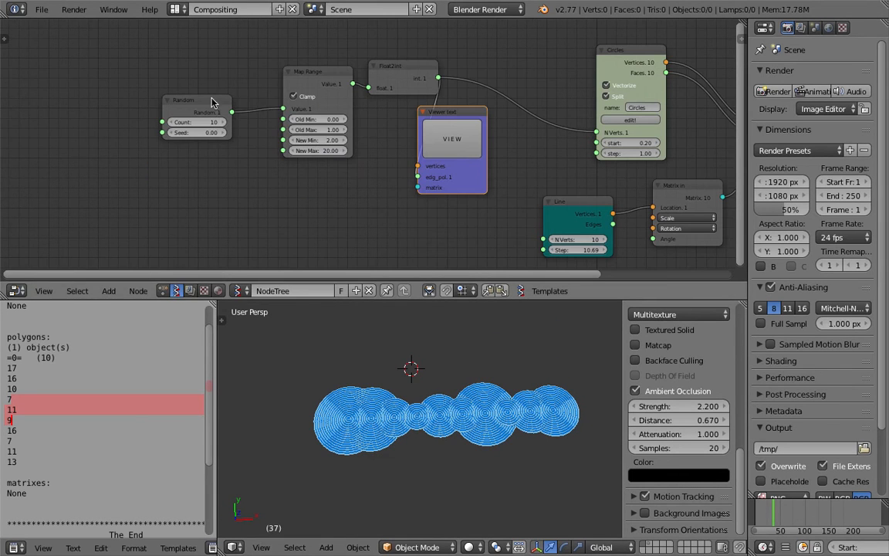
pyautogui.moveTo(211, 100); pyautogui.dragTo(155, 102)
pyautogui.moveTo(323, 77); pyautogui.dragTo(250, 78)
pyautogui.scroll(2, 154, 131)
pyautogui.scroll(-3, 189, 166)
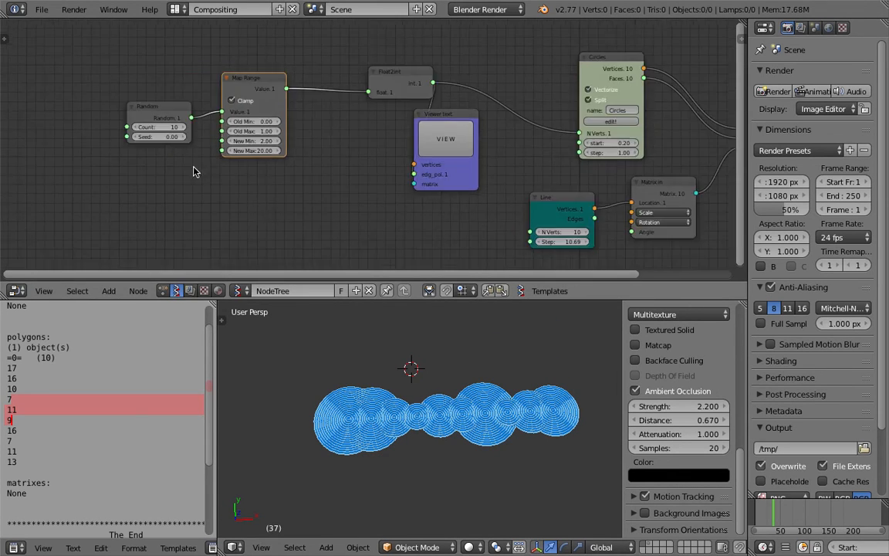
pyautogui.moveTo(541, 234); pyautogui.dragTo(541, 220, button='middle')
pyautogui.moveTo(557, 188); pyautogui.dragTo(541, 198)
# Add an Integer node and place it below the Random node, ahead of the whole node chain.
pyautogui.hotkey('shift', 'a')
pyautogui.click(243, 228)
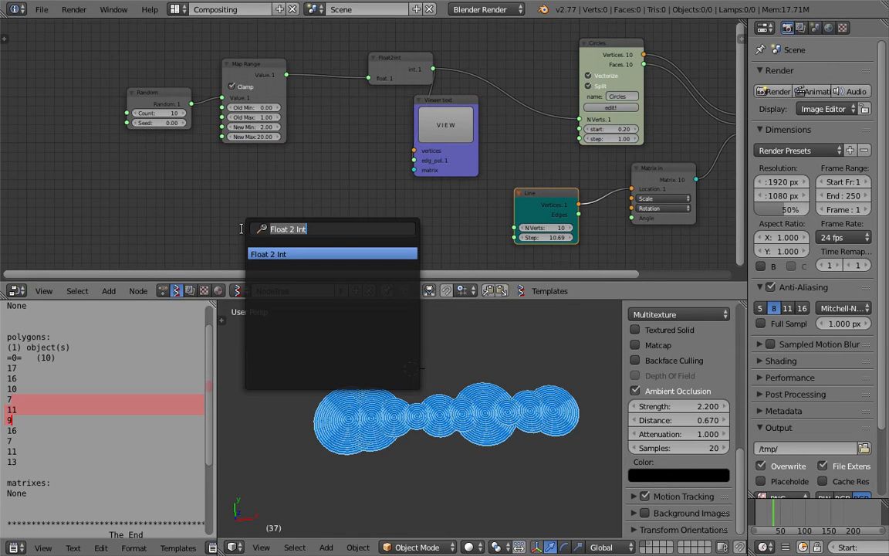
pyautogui.write('int')
pyautogui.press('Down')
pyautogui.press('Down')
pyautogui.press('Return')
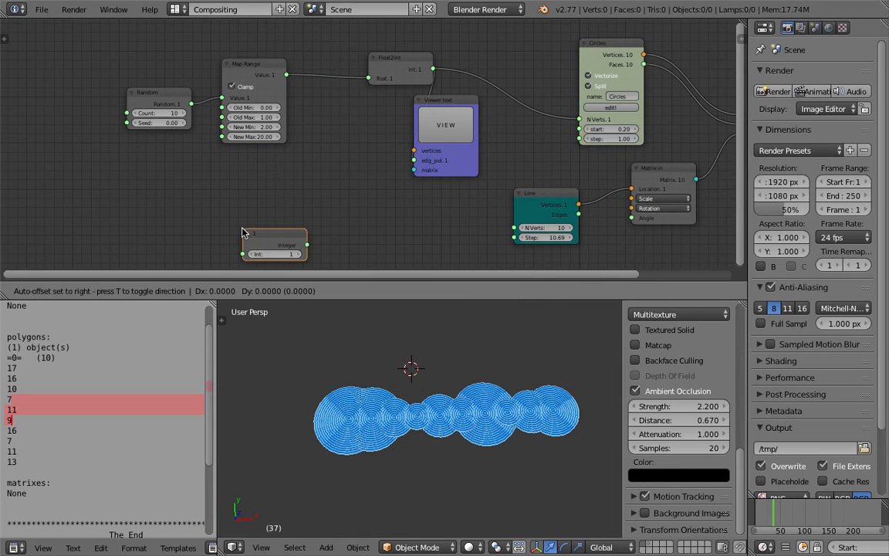
pyautogui.click(45, 186)
# Link the Integer output to Random's Count and Line's N Verts, and raise the integer to 21.
pyautogui.moveTo(109, 199); pyautogui.dragTo(126, 114)
pyautogui.moveTo(109, 198); pyautogui.dragTo(514, 228)
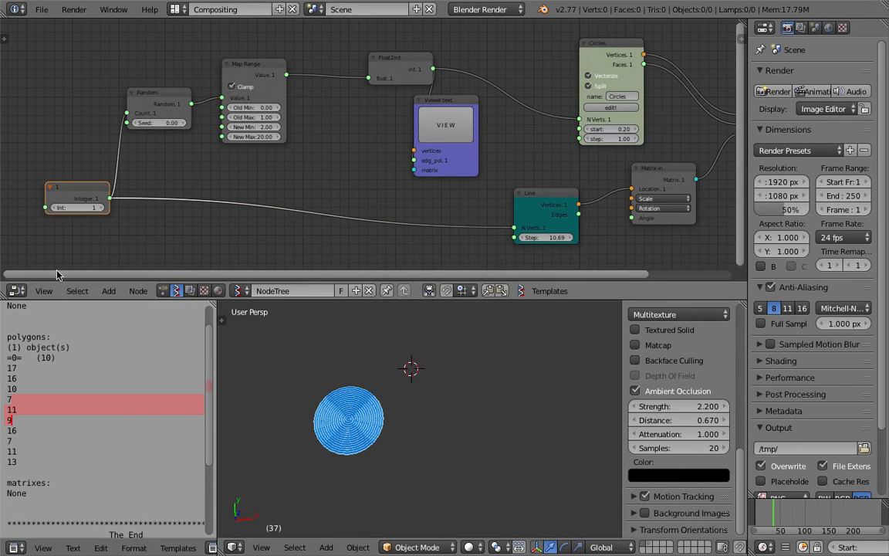
pyautogui.moveTo(77, 208); pyautogui.dragTo(116, 208)
pyautogui.moveTo(336, 397); pyautogui.dragTo(306, 427, button='middle')
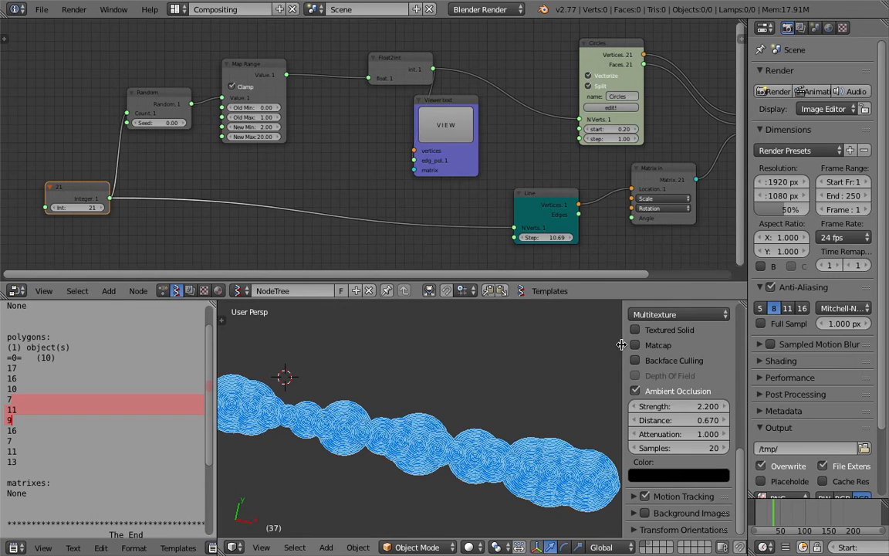
# Collapse the 3D viewport's properties sidebar and frame the row of circles.
pyautogui.moveTo(623, 344); pyautogui.dragTo(639, 383)
pyautogui.scroll(5, 482, 421)
pyautogui.scroll(-3, 481, 420)
pyautogui.moveTo(490, 420); pyautogui.dragTo(522, 437, button='middle')
# Add a Random Vector node in the empty space below the Map Range and Viewer text nodes.
pyautogui.moveTo(247, 186); pyautogui.dragTo(252, 170, button='middle')
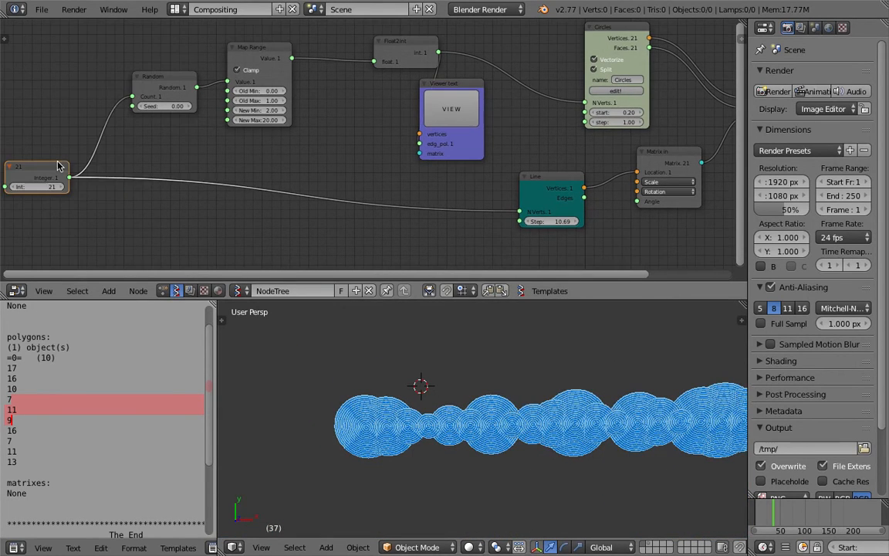
pyautogui.hotkey('shift', 'a')
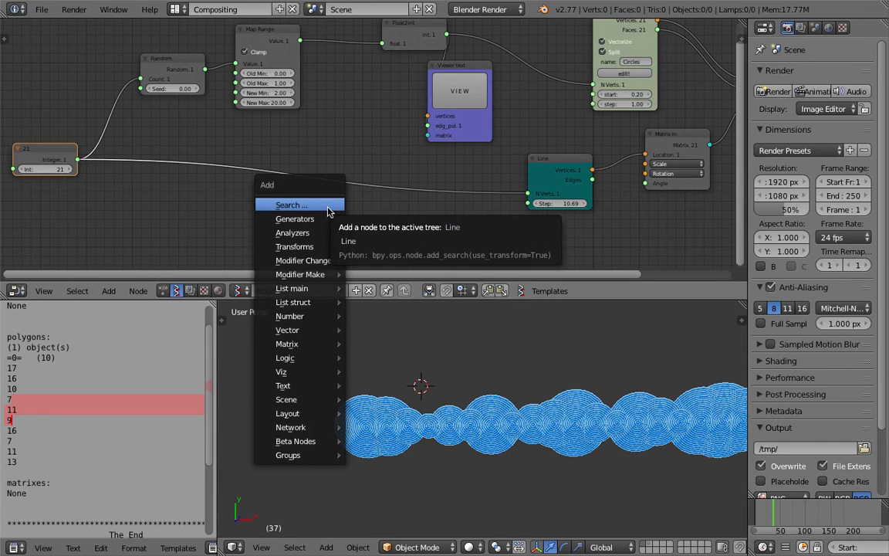
pyautogui.click(327, 207)
pyautogui.write('random')
pyautogui.press('Down')
pyautogui.press('Down')
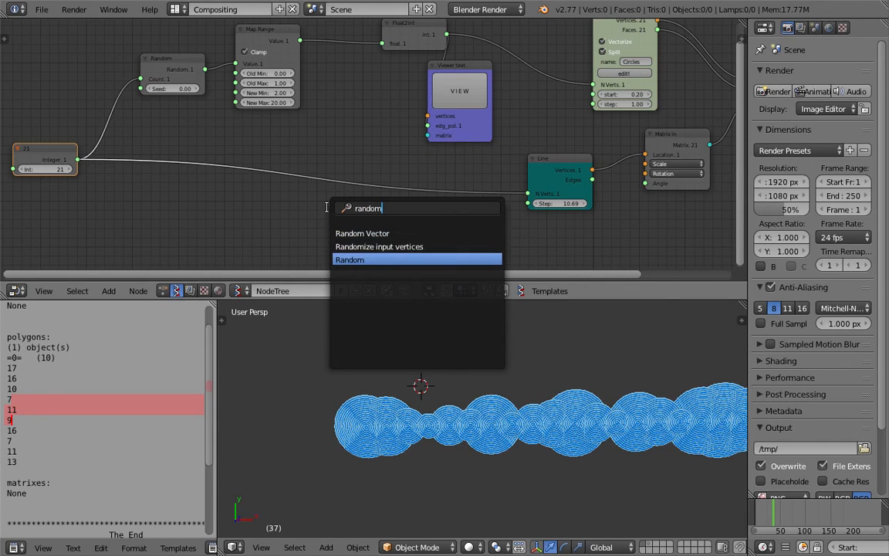
pyautogui.press('Up')
pyautogui.press('Up')
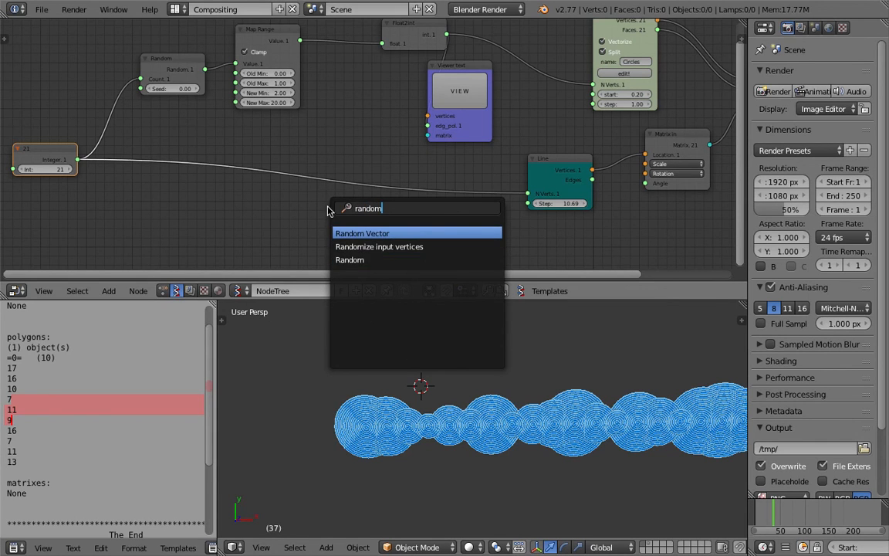
pyautogui.press('Return')
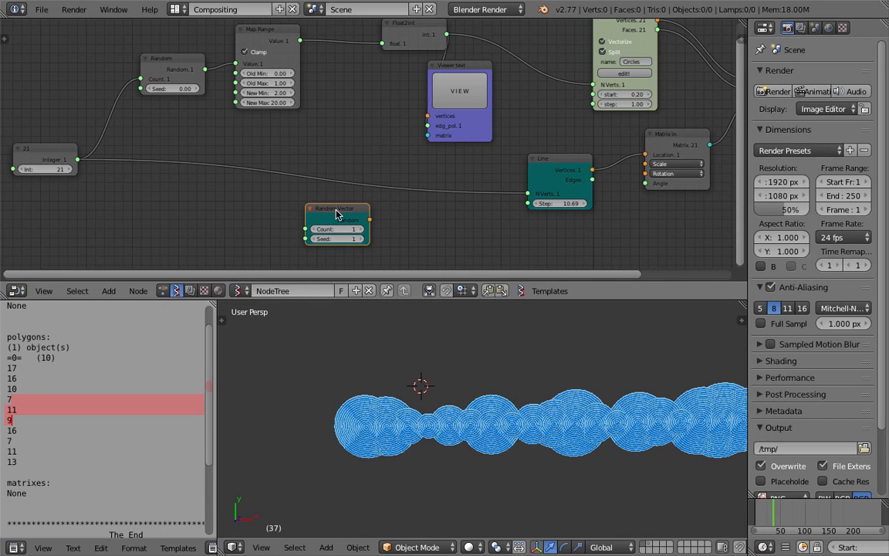
# Link the Integer output to Random Vector's Count and its Random output to Matrix in's Location, moving the Line node aside.
pyautogui.moveTo(77, 159); pyautogui.dragTo(301, 231)
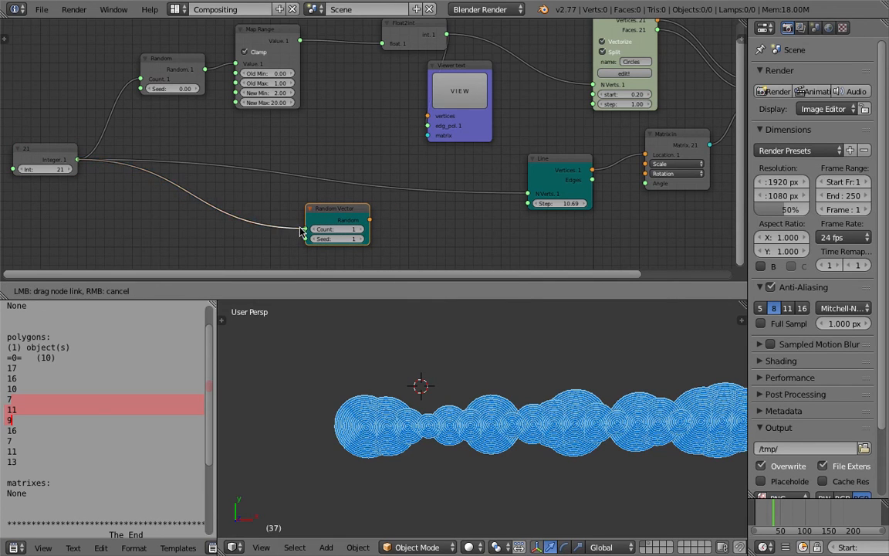
pyautogui.moveTo(404, 232); pyautogui.dragTo(404, 233)
pyautogui.moveTo(351, 213); pyautogui.dragTo(642, 158)
pyautogui.moveTo(552, 161); pyautogui.dragTo(543, 208)
pyautogui.moveTo(427, 199); pyautogui.dragTo(442, 169, button='middle')
# Set the Random Vector's seed to 66 and shift the node away from Matrix in to make room.
pyautogui.moveTo(367, 188); pyautogui.dragTo(409, 176)
pyautogui.moveTo(410, 361); pyautogui.dragTo(497, 371, button='middle')
pyautogui.scroll(-3, 386, 432)
pyautogui.scroll(5, 512, 388)
pyautogui.keyDown('shift'); pyautogui.moveTo(598, 349); pyautogui.dragTo(419, 406, button='middle'); pyautogui.keyUp('shift')
pyautogui.scroll(4, 466, 453)
pyautogui.moveTo(387, 144); pyautogui.dragTo(316, 209)
pyautogui.moveTo(386, 161); pyautogui.dragTo(389, 149, button='middle')
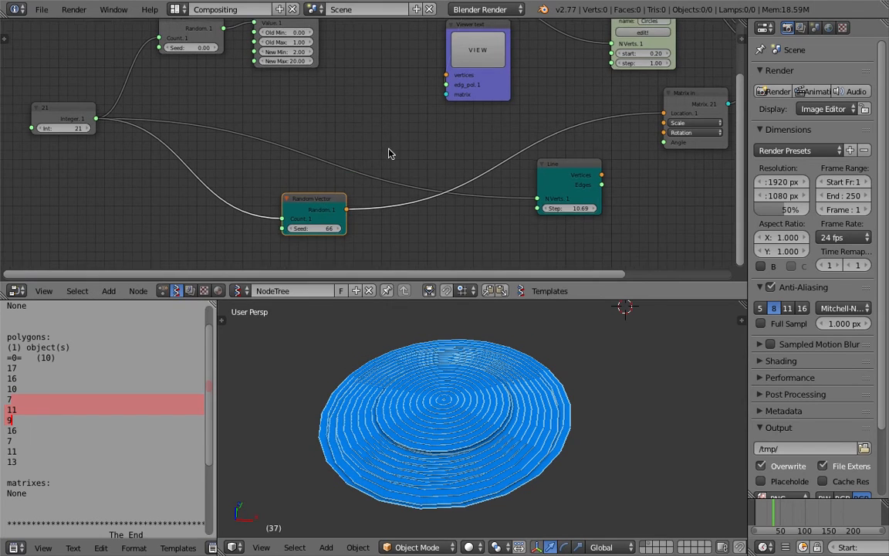
# Insert a Vector Math node between Random Vector and Matrix in, with its function set to Multiply Scalar.
pyautogui.hotkey('shift', 'a')
pyautogui.click(389, 147)
pyautogui.write('vector m')
pyautogui.press('Return')
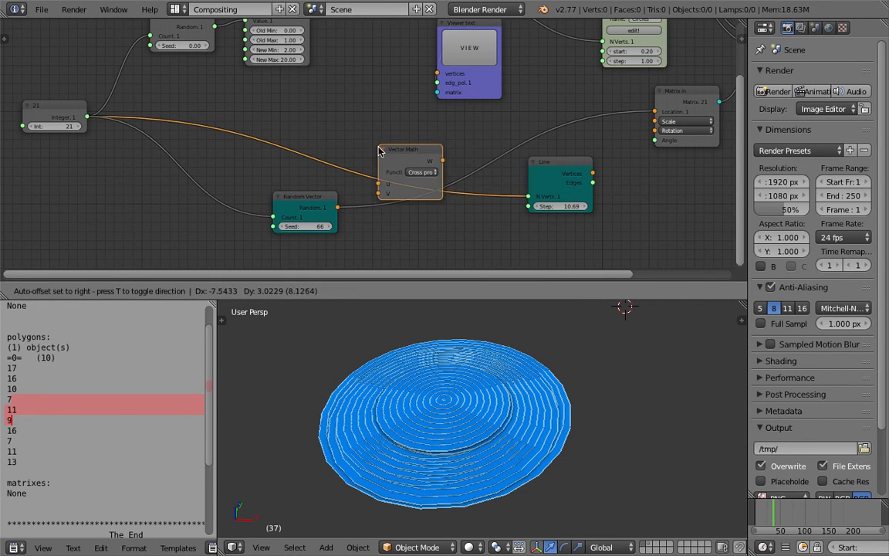
pyautogui.click(475, 126)
pyautogui.click(513, 145)
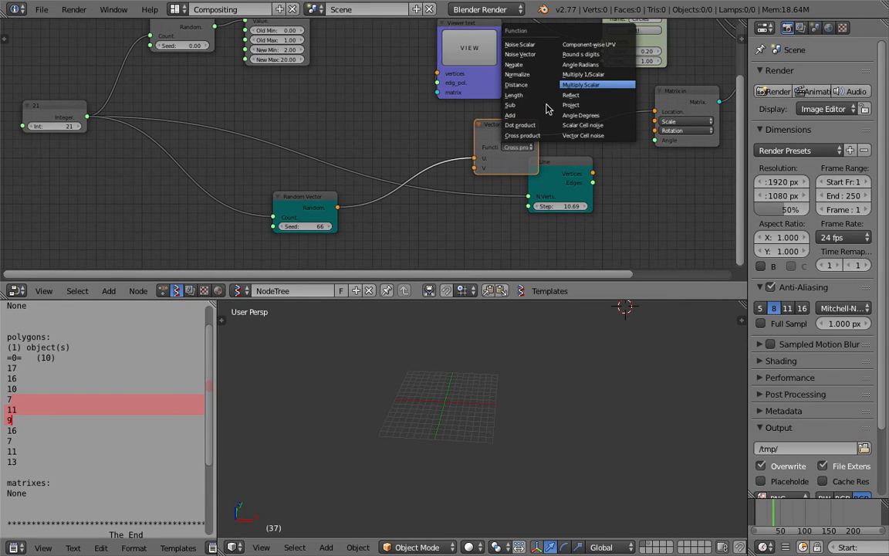
pyautogui.click(564, 85)
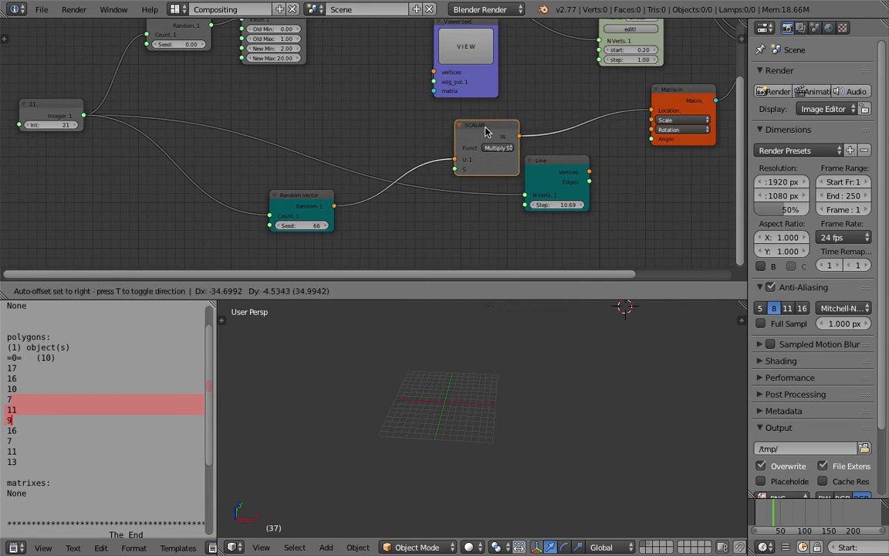
# Add a Float node, link it to the Vector Math node's S input, and raise its value to 23.44.
pyautogui.hotkey('shift', 'a')
pyautogui.click(347, 116)
pyautogui.write('float')
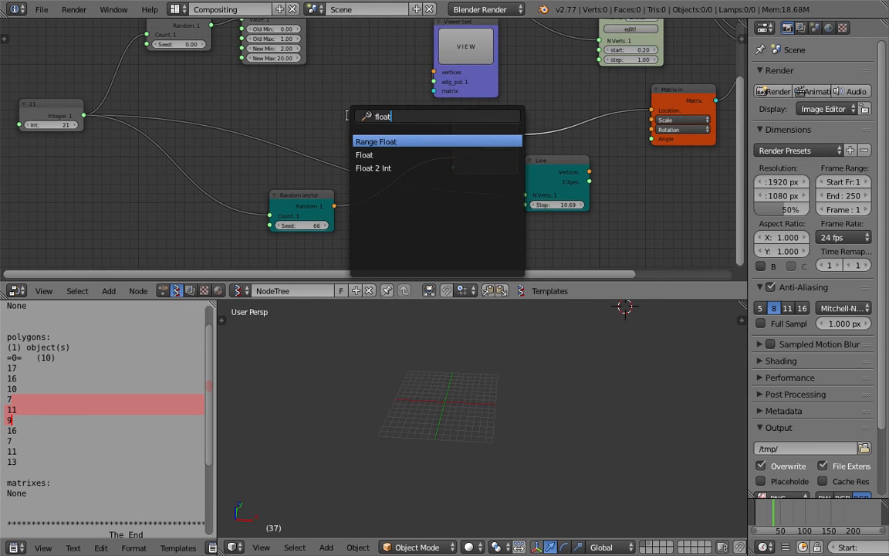
pyautogui.press('Return')
pyautogui.click(340, 114)
pyautogui.moveTo(400, 129); pyautogui.dragTo(446, 168)
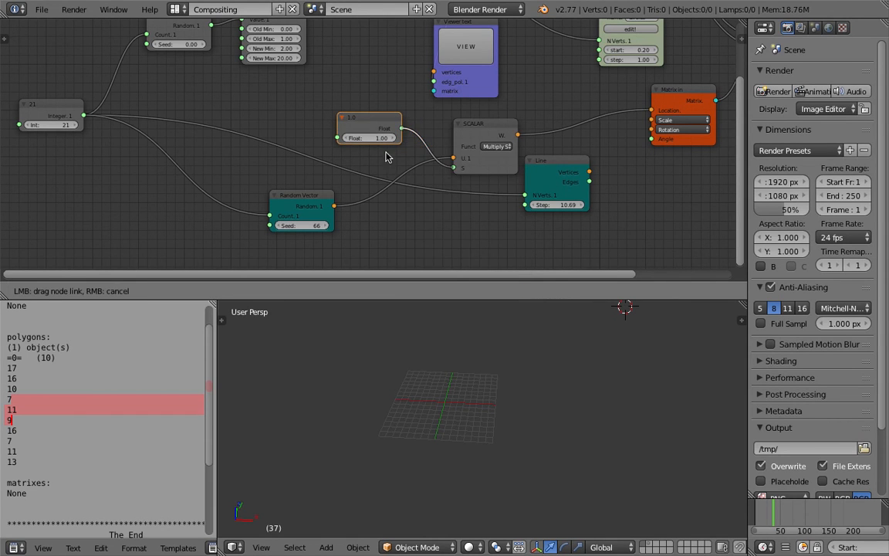
pyautogui.moveTo(376, 141); pyautogui.dragTo(494, 139)
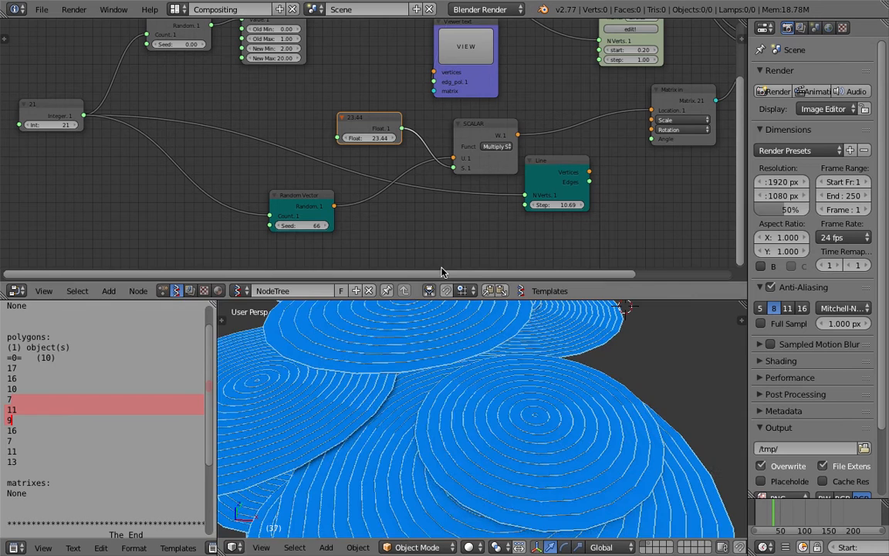
pyautogui.scroll(-5, 476, 391)
pyautogui.moveTo(435, 419); pyautogui.dragTo(444, 399, button='middle')
pyautogui.moveTo(360, 365); pyautogui.dragTo(463, 362, button='middle')
# Set the Integer node to 100 and view the cluster of circles from another angle.
pyautogui.moveTo(255, 151); pyautogui.dragTo(286, 180, button='middle')
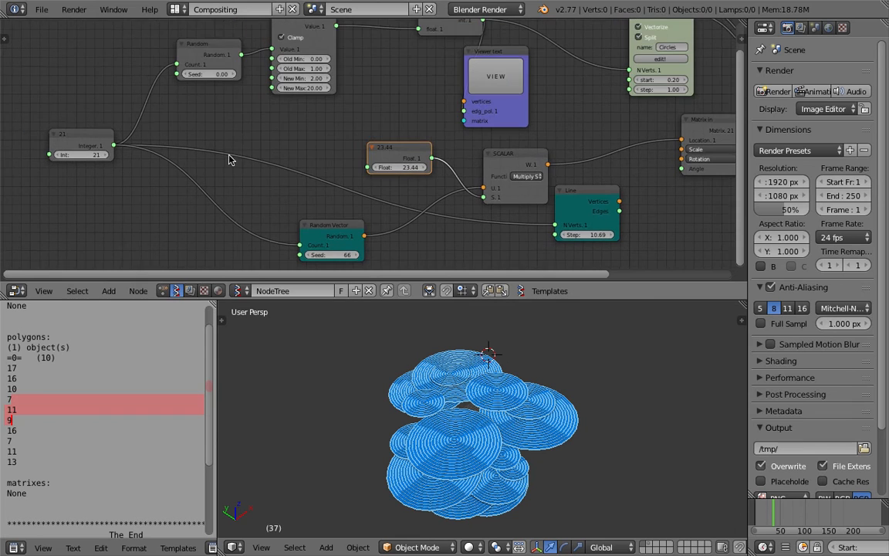
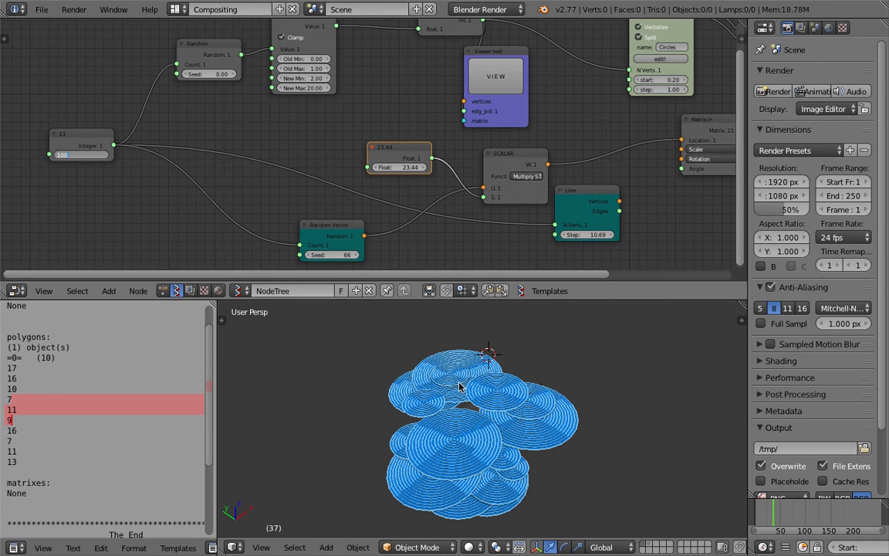
pyautogui.press('Return')
pyautogui.moveTo(531, 415)
pyautogui.mouseDown(button='middle')
pyautogui.moveTo(462, 426)
pyautogui.moveTo(531, 463)
pyautogui.moveTo(523, 421)
pyautogui.moveTo(437, 390)
pyautogui.moveTo(443, 339)
pyautogui.mouseUp(button='middle')
# Reposition the Circles and Viewer Draw2 nodes to open up space at the end of the node chain.
pyautogui.moveTo(349, 171); pyautogui.dragTo(331, 211, button='middle')
pyautogui.scroll(-3, 332, 162)
pyautogui.moveTo(467, 90); pyautogui.dragTo(268, 124, button='middle')
pyautogui.scroll(2, 352, 115)
pyautogui.moveTo(390, 80); pyautogui.dragTo(390, 69)
pyautogui.scroll(1, 392, 88)
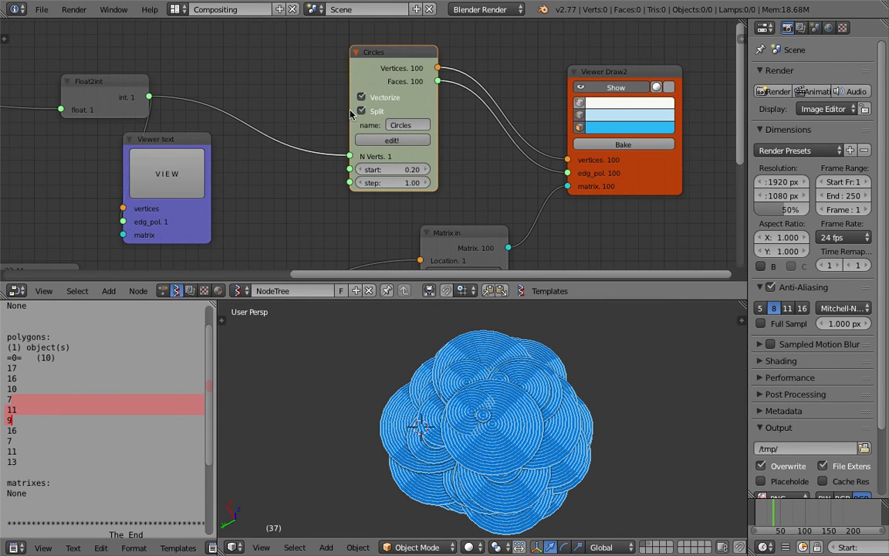
pyautogui.scroll(-1, 386, 109)
pyautogui.moveTo(578, 76); pyautogui.dragTo(608, 75)
pyautogui.moveTo(486, 184); pyautogui.dragTo(521, 122, button='middle')
pyautogui.scroll(-2, 522, 123)
pyautogui.moveTo(507, 146); pyautogui.dragTo(531, 137)
# Move the Line node lower and place Matrix in closer to Viewer Draw2, below the Circles node.
pyautogui.scroll(-2, 383, 156)
pyautogui.moveTo(384, 156); pyautogui.dragTo(444, 126, button='middle')
pyautogui.moveTo(427, 179); pyautogui.dragTo(441, 211)
pyautogui.scroll(-1, 463, 173)
pyautogui.moveTo(463, 173); pyautogui.dragTo(411, 214, button='middle')
pyautogui.moveTo(488, 151); pyautogui.dragTo(524, 158)
pyautogui.scroll(4, 488, 157)
pyautogui.moveTo(531, 159); pyautogui.dragTo(536, 149, button='middle')
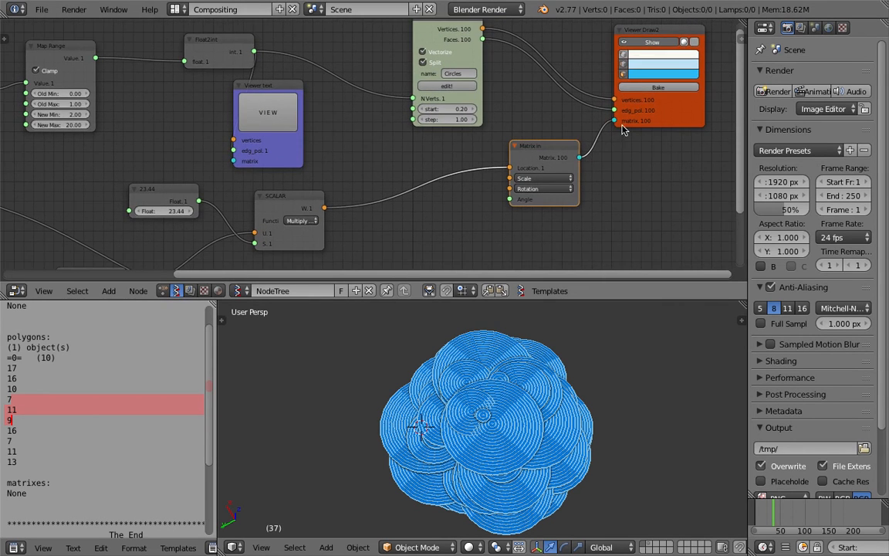
# Widen the Vector Math node so its Multiply Scalar function is readable, and shift the Float node closer to it.
pyautogui.moveTo(325, 202); pyautogui.dragTo(382, 181)
pyautogui.moveTo(180, 190); pyautogui.dragTo(225, 199)
pyautogui.scroll(-1, 281, 194)
pyautogui.scroll(-1, 281, 193)
pyautogui.moveTo(325, 170); pyautogui.dragTo(380, 147, button='middle')
pyautogui.scroll(-2, 471, 395)
# Reposition the Integer node and set its value to 10.
pyautogui.moveTo(470, 397); pyautogui.dragTo(502, 448, button='middle')
pyautogui.scroll(1, 502, 448)
pyautogui.scroll(1, 340, 235)
pyautogui.moveTo(287, 223); pyautogui.dragTo(383, 209, button='middle')
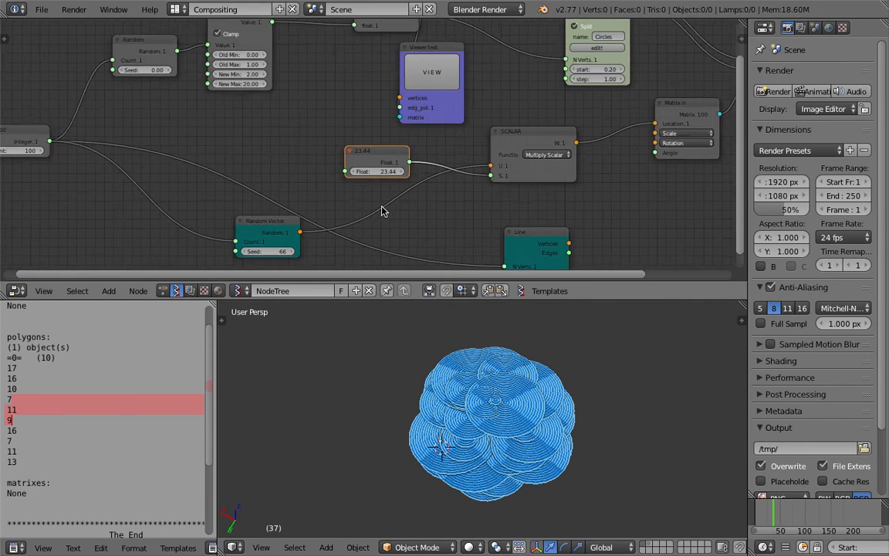
pyautogui.scroll(-4, 382, 208)
pyautogui.scroll(1, 287, 187)
pyautogui.scroll(1, 112, 137)
pyautogui.click(112, 137)
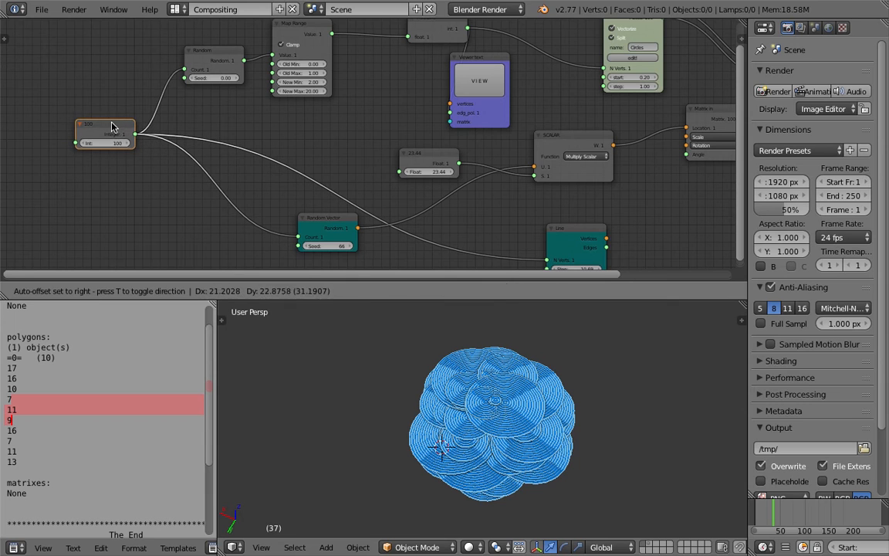
pyautogui.write('100')
pyautogui.press('Return')
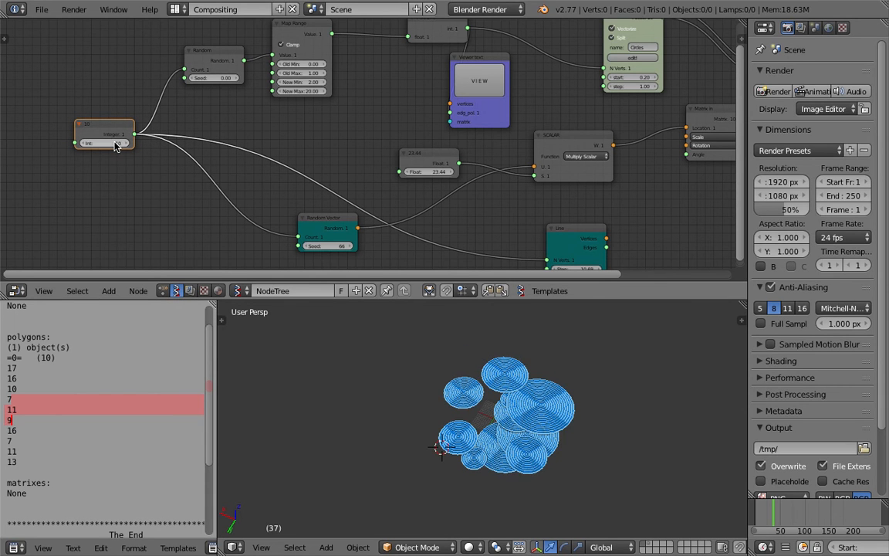
pyautogui.moveTo(451, 467); pyautogui.dragTo(445, 419, button='middle')
# Delete the Line, Random Vector, Float and Vector Math nodes that fed the circle locations.
pyautogui.moveTo(372, 169); pyautogui.dragTo(356, 113, button='middle')
pyautogui.scroll(2, 336, 184)
pyautogui.click(310, 197)
pyautogui.click(542, 183)
pyautogui.press('x')
pyautogui.click(298, 170)
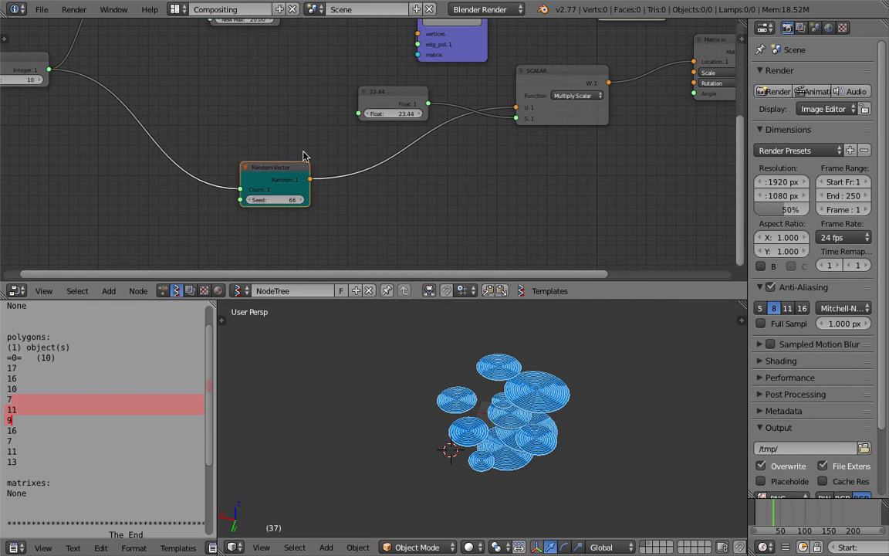
pyautogui.press('x')
pyautogui.click(391, 100)
pyautogui.press('x')
pyautogui.moveTo(353, 129); pyautogui.dragTo(347, 167, button='middle')
pyautogui.click(545, 114)
pyautogui.press('x')
# Add a new Line node below the Viewer text node and link its Vertices output to Matrix in's Location.
pyautogui.hotkey('shift', 'a')
pyautogui.click(402, 145)
pyautogui.write('line')
pyautogui.press('Return')
pyautogui.click(460, 132)
pyautogui.moveTo(529, 144); pyautogui.dragTo(652, 109)
pyautogui.moveTo(531, 378); pyautogui.dragTo(536, 391, button='middle')
# Set the Line node's step to 40.84 and link the Integer output to its N Verts input.
pyautogui.moveTo(509, 181); pyautogui.dragTo(653, 180)
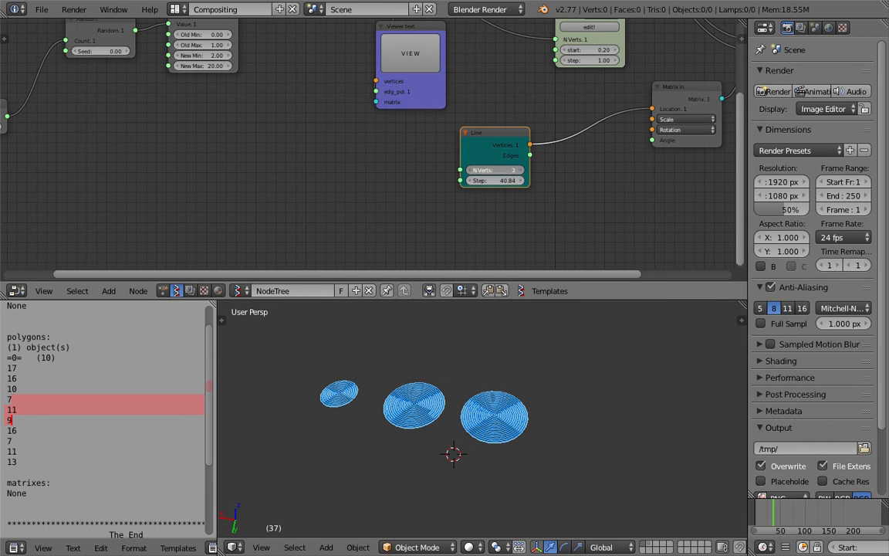
pyautogui.moveTo(521, 170); pyautogui.dragTo(540, 170)
pyautogui.moveTo(272, 179); pyautogui.dragTo(351, 196, button='middle')
pyautogui.scroll(-2, 309, 185)
pyautogui.moveTo(167, 154); pyautogui.dragTo(224, 164, button='middle')
pyautogui.moveTo(184, 146); pyautogui.dragTo(570, 193)
# Reduce the Line node's step to 32.74 so the circles sit closer together.
pyautogui.moveTo(540, 370); pyautogui.dragTo(407, 378, button='middle')
pyautogui.scroll(-2, 547, 375)
pyautogui.moveTo(547, 375); pyautogui.dragTo(389, 397, button='middle')
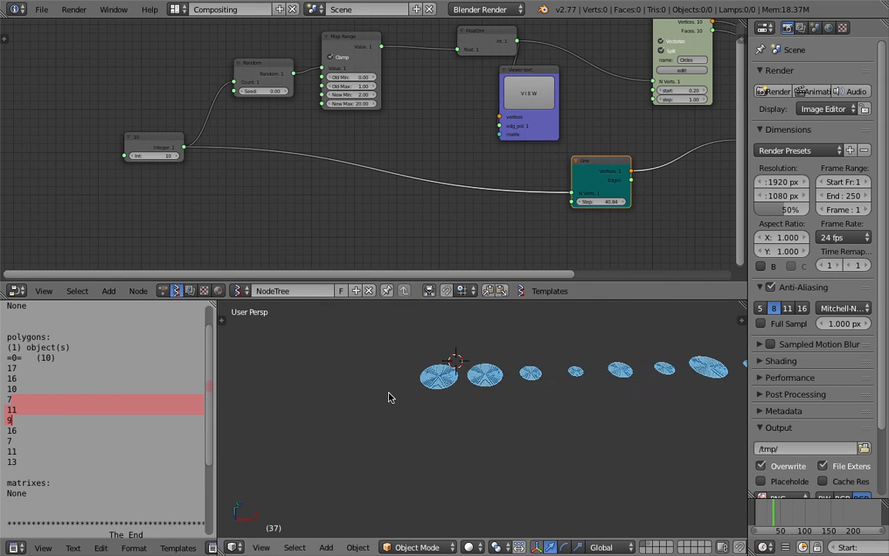
pyautogui.moveTo(604, 206); pyautogui.dragTo(574, 208)
pyautogui.moveTo(573, 203); pyautogui.dragTo(527, 203)
# Add a Viewer BMeshMK2 node beyond the Viewer Draw2 node.
pyautogui.moveTo(604, 188); pyautogui.dragTo(463, 226, button='middle')
pyautogui.scroll(-2, 490, 186)
pyautogui.moveTo(500, 175); pyautogui.dragTo(102, 221, button='middle')
pyautogui.scroll(2, 222, 196)
pyautogui.moveTo(222, 195); pyautogui.dragTo(250, 180, button='middle')
pyautogui.scroll(3, 264, 182)
pyautogui.moveTo(309, 187)
pyautogui.mouseDown(button='middle')
pyautogui.moveTo(353, 193)
pyautogui.moveTo(381, 183)
pyautogui.mouseUp(button='middle')
pyautogui.scroll(-3, 392, 101)
pyautogui.hotkey('shift', 'a')
pyautogui.click(480, 113)
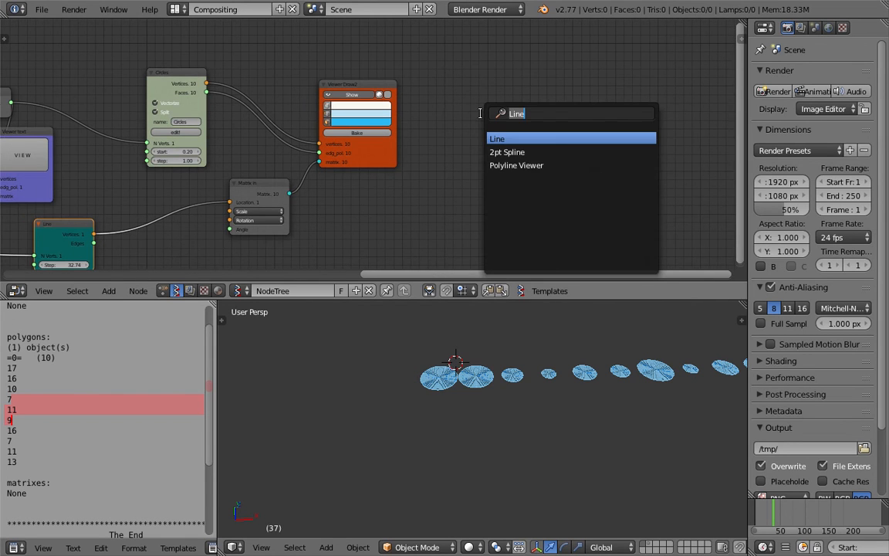
pyautogui.write('mk')
pyautogui.press('Down')
pyautogui.press('Down')
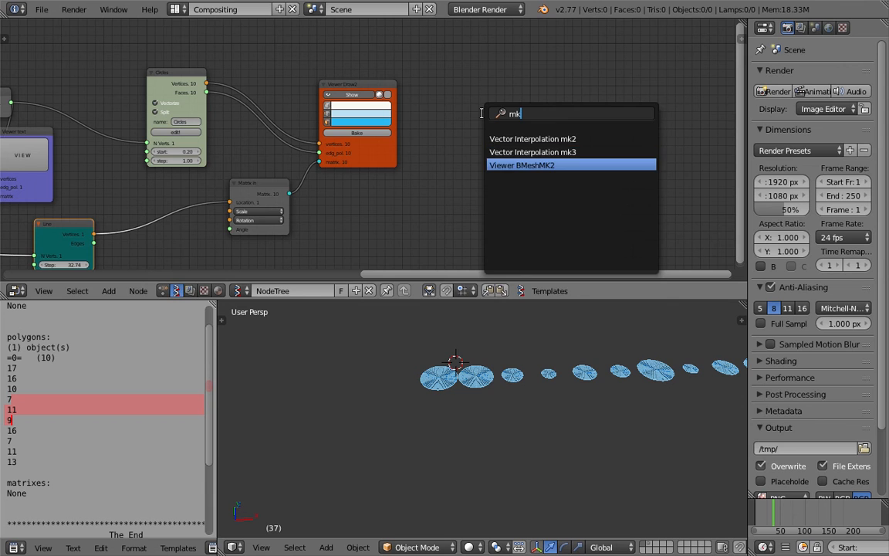
pyautogui.press('Return')
# Link Circles' Vertices and Faces and Matrix in's Matrix output to the BMesh viewer's vertices, faces and matrix inputs.
pyautogui.moveTo(477, 118); pyautogui.dragTo(516, 105, button='middle')
pyautogui.scroll(1, 515, 106)
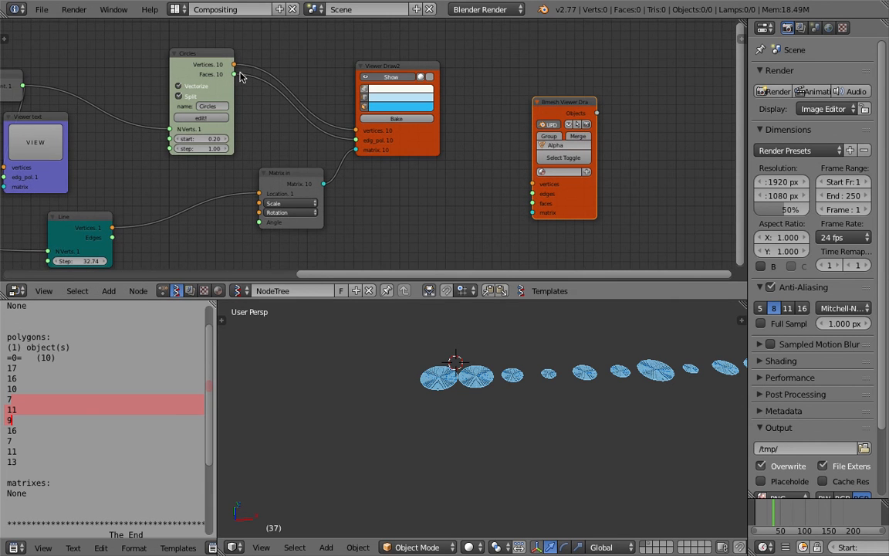
pyautogui.moveTo(234, 65); pyautogui.dragTo(533, 183)
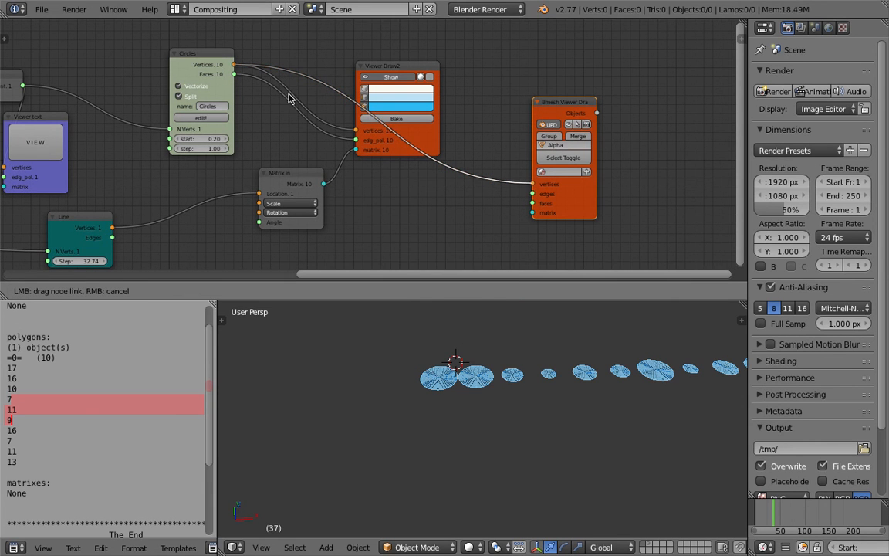
pyautogui.moveTo(235, 75); pyautogui.dragTo(530, 205)
pyautogui.moveTo(325, 184); pyautogui.dragTo(533, 212)
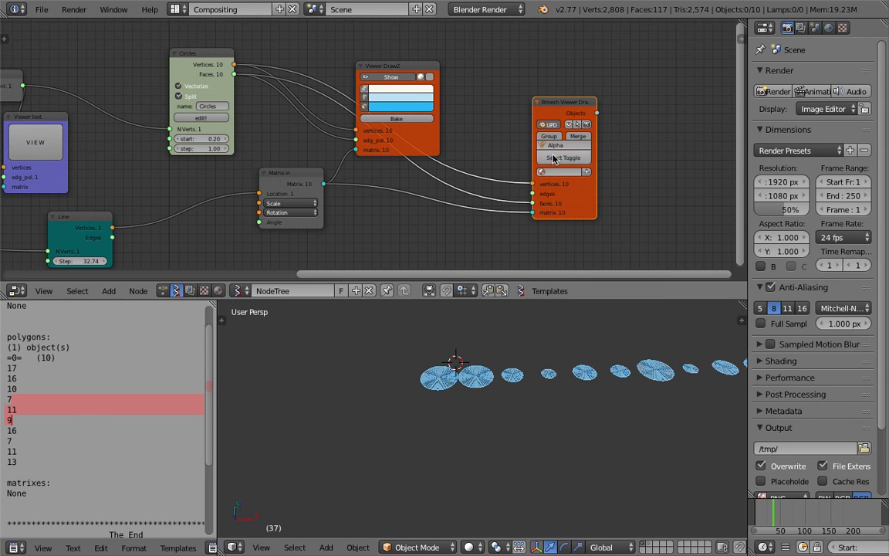
# Turn off Show on Viewer Draw2 so only the BMesh viewer's meshes are displayed.
pyautogui.scroll(2, 514, 147)
pyautogui.scroll(-2, 494, 132)
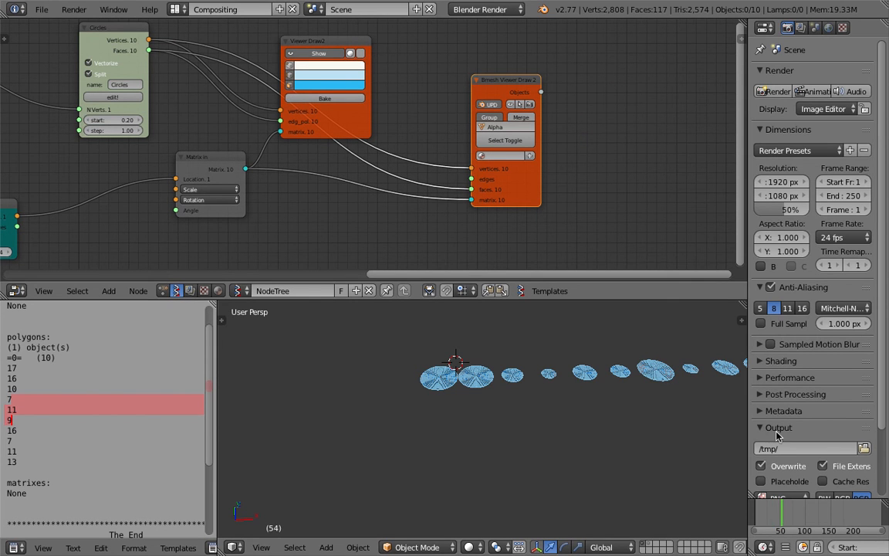
pyautogui.click(317, 55)
pyautogui.moveTo(477, 371); pyautogui.dragTo(500, 416, button='middle')
pyautogui.keyDown('shift'); pyautogui.moveTo(449, 375); pyautogui.dragTo(441, 414, button='middle'); pyautogui.keyUp('shift')
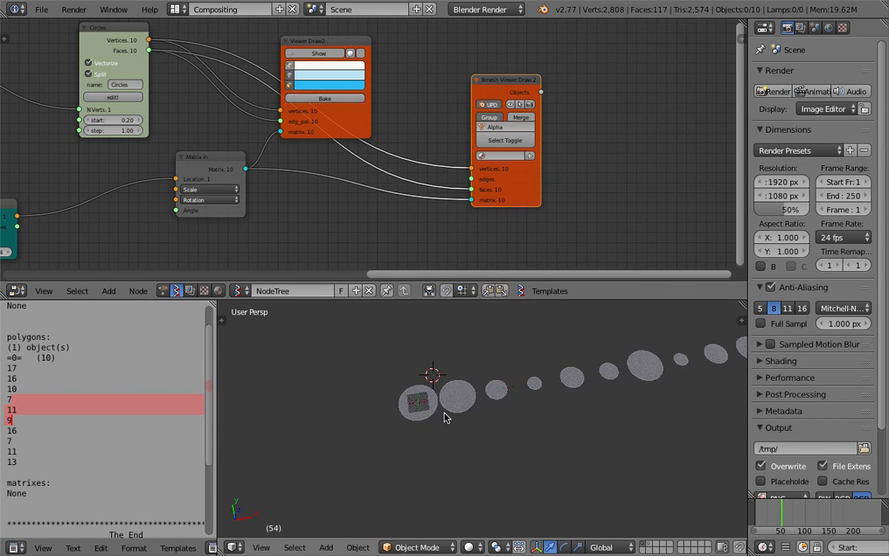
# Select several of the generated circles one after another to check that each is a separate object.
pyautogui.rightClick(420, 403)
pyautogui.scroll(6, 420, 403)
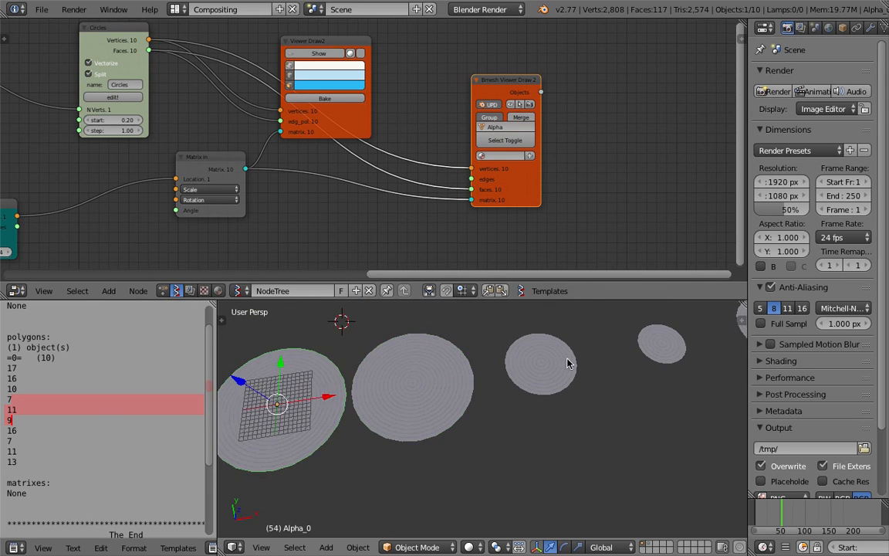
pyautogui.rightClick(567, 363)
pyautogui.scroll(-2, 595, 373)
pyautogui.rightClick(602, 372)
pyautogui.scroll(-3, 605, 372)
pyautogui.keyDown('shift'); pyautogui.moveTo(644, 374); pyautogui.dragTo(468, 413, button='middle'); pyautogui.keyUp('shift')
pyautogui.rightClick(609, 387)
pyautogui.scroll(-3, 622, 386)
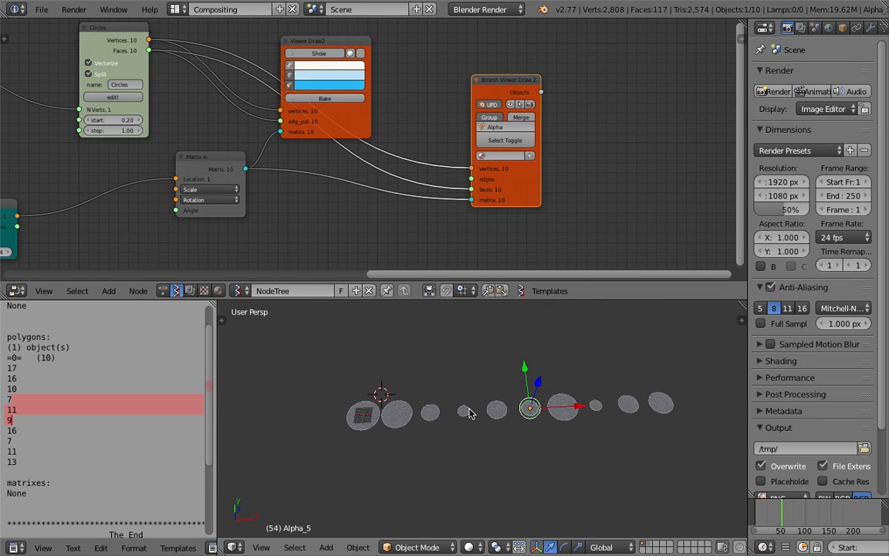
# Switch the node editor to the Animation Nodes tree type and open NodeTree.001.
pyautogui.click(166, 291)
pyautogui.click(240, 293)
pyautogui.click(255, 307)
pyautogui.press('space')
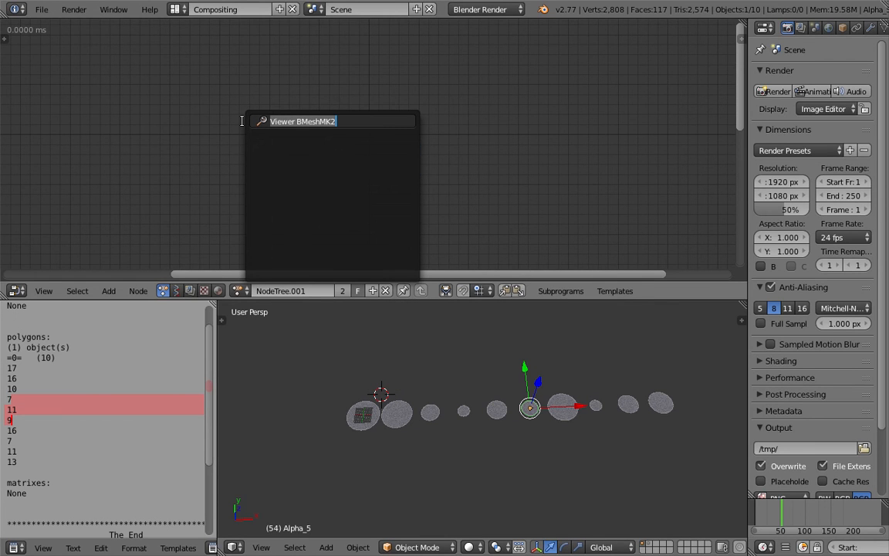
pyautogui.write('objects')
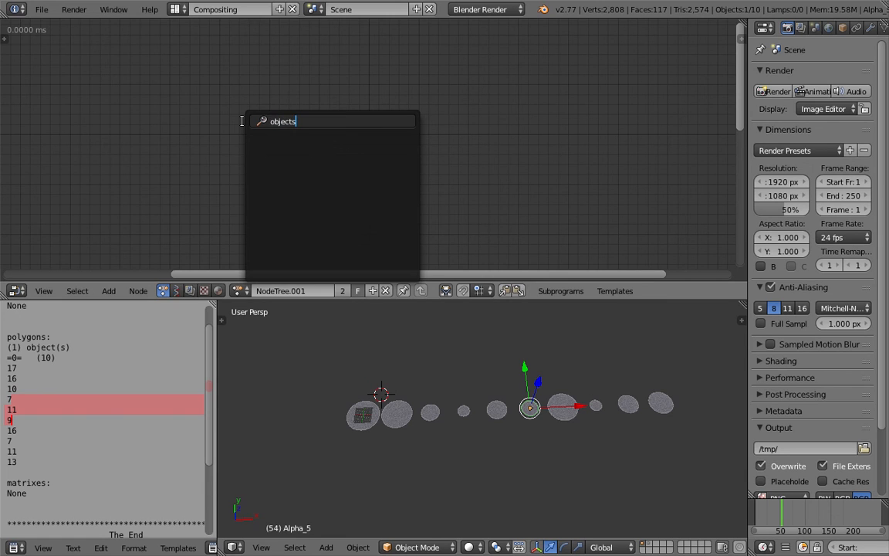
pyautogui.press('Escape')
# Add an Objects from Group node and set its group to Alpha.
pyautogui.hotkey('shift', 'a')
pyautogui.click(242, 117)
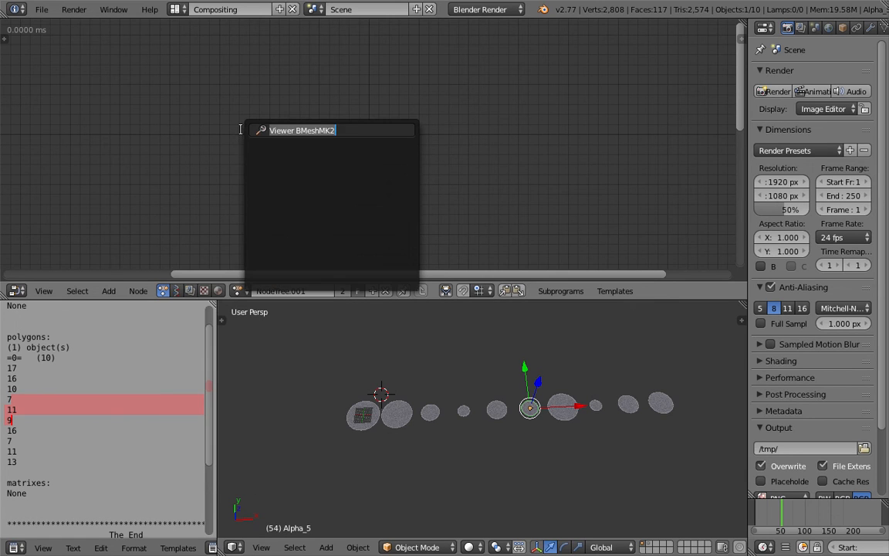
pyautogui.write('objcets')
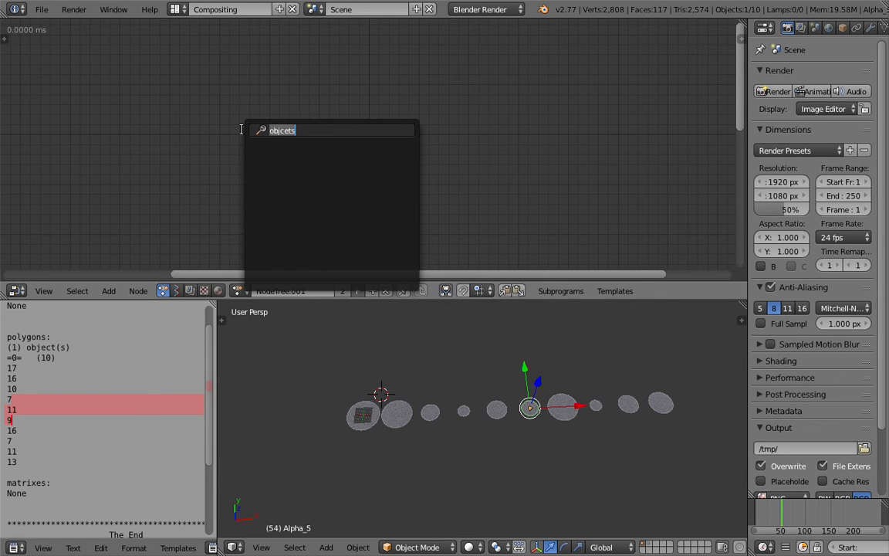
pyautogui.write('objects')
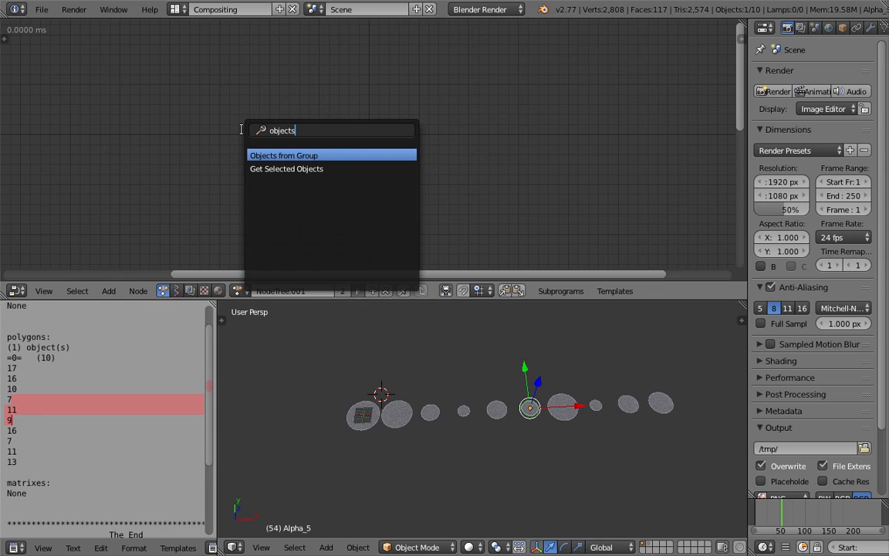
pyautogui.press('Return')
pyautogui.click(270, 150)
pyautogui.click(255, 163)
pyautogui.scroll(2, 344, 129)
pyautogui.moveTo(345, 124); pyautogui.dragTo(298, 109, button='middle')
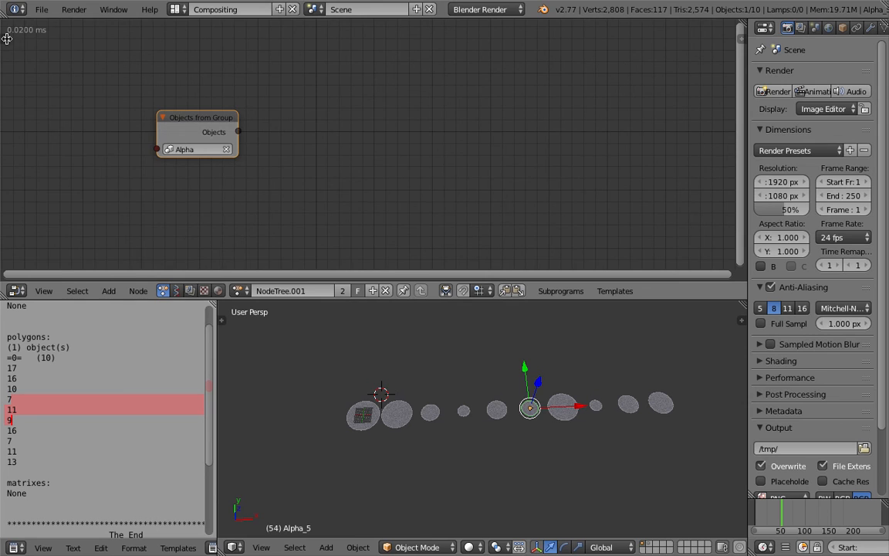
# Set the node tree's auto execution to run on Tree Changed and Frame Changed, with Always off.
pyautogui.click(6, 38)
pyautogui.click(8, 99)
pyautogui.click(43, 49)
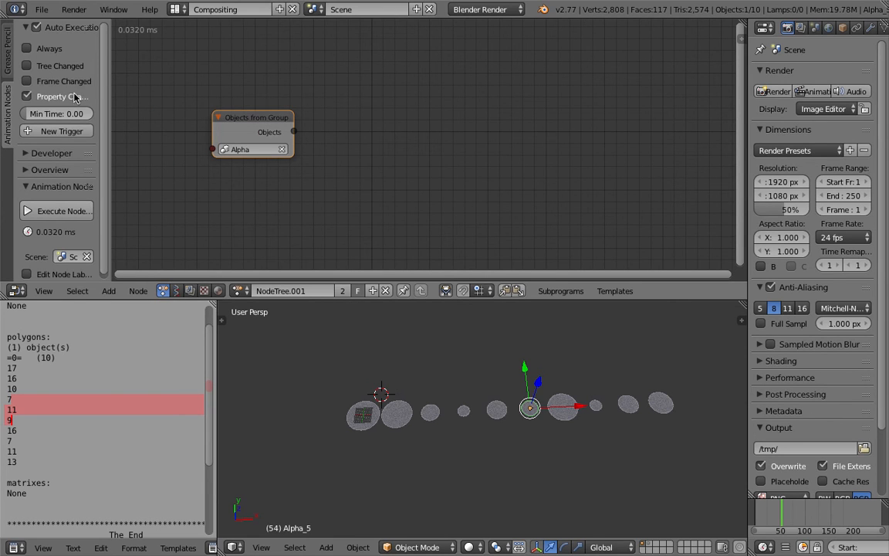
pyautogui.click(64, 82)
pyautogui.click(62, 66)
# Create a loop through the Objects output of Objects from Group and place its Invoke Subprogram and Loop Input nodes.
pyautogui.moveTo(234, 124); pyautogui.dragTo(243, 113)
pyautogui.press('w')
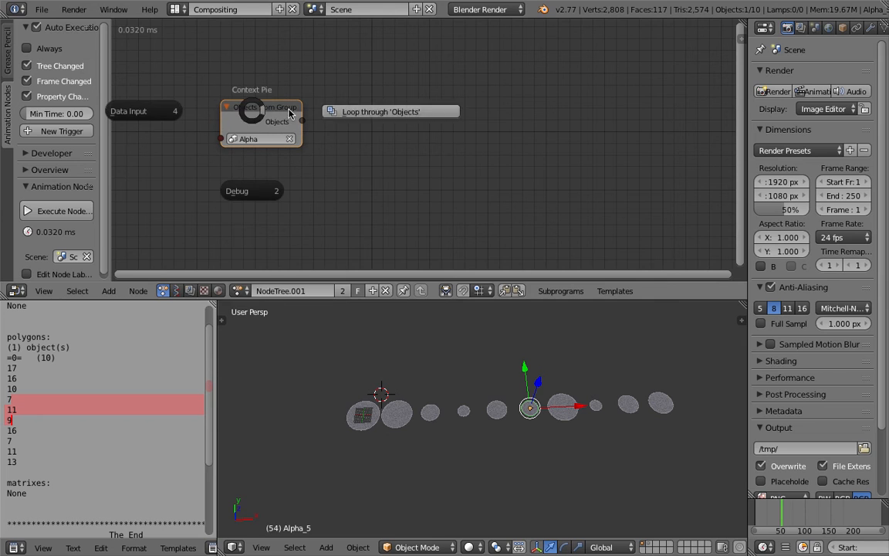
pyautogui.click(359, 115)
pyautogui.click(577, 104)
pyautogui.moveTo(433, 108); pyautogui.dragTo(405, 110)
pyautogui.moveTo(662, 88); pyautogui.dragTo(526, 79, button='middle')
# Add an Object Transforms Output node beside the Loop Input node.
pyautogui.hotkey('ctrl', 'a')
pyautogui.write('object tra')
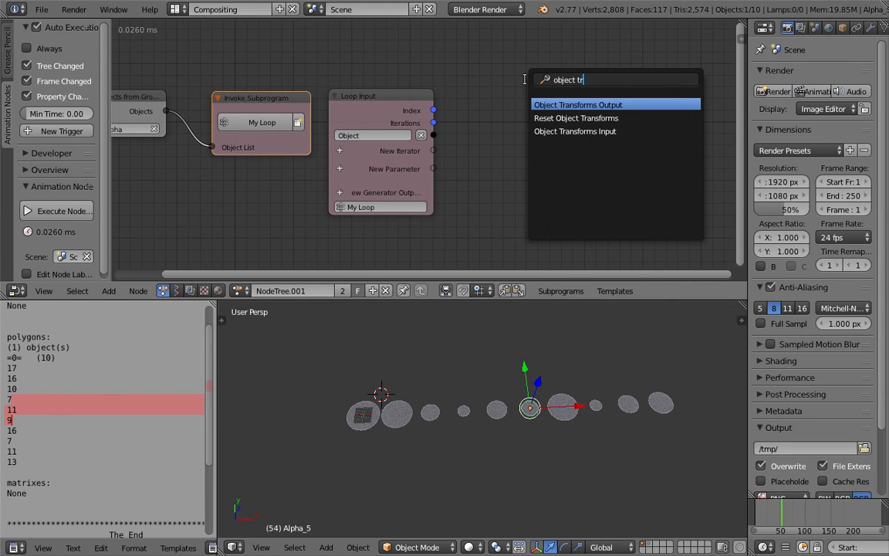
pyautogui.press('Down')
pyautogui.press('Down')
pyautogui.press('Return')
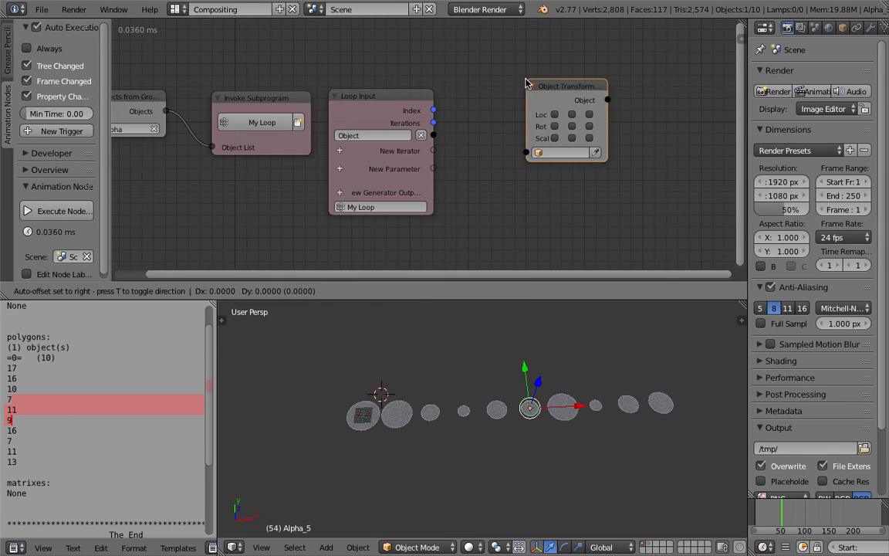
pyautogui.click(616, 109)
# Link Loop Input's Object to the Object Transforms Output node and enable its location on X, Y and Z.
pyautogui.moveTo(538, 113); pyautogui.dragTo(473, 107, button='middle')
pyautogui.moveTo(369, 129); pyautogui.dragTo(550, 176)
pyautogui.click(579, 138)
pyautogui.click(597, 138)
# Add a Random Vector node and link its Vector output to the Location input of Object Transforms Output.
pyautogui.moveTo(460, 184); pyautogui.dragTo(474, 169, button='middle')
pyautogui.hotkey('shift', 'a')
pyautogui.click(460, 179)
pyautogui.write('random')
pyautogui.press('Down')
pyautogui.press('Down')
pyautogui.press('Down')
pyautogui.press('Down')
pyautogui.press('Return')
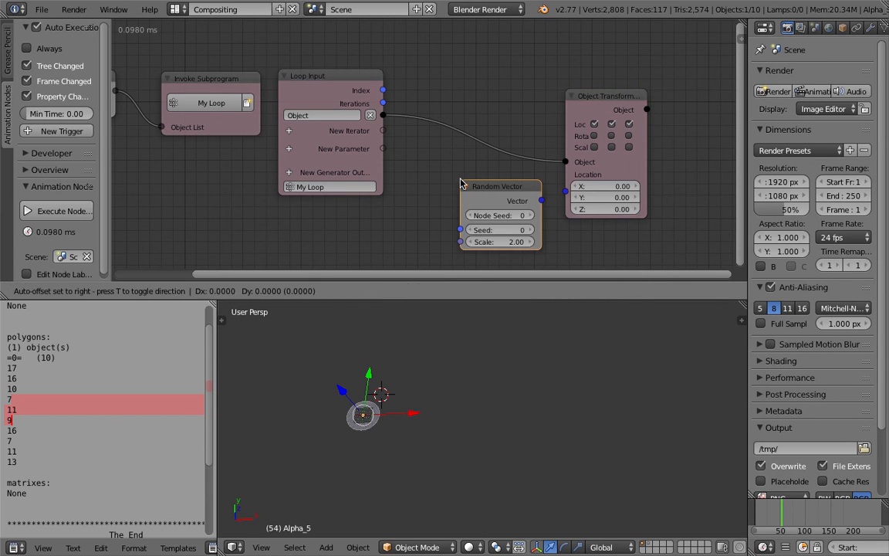
pyautogui.click(528, 200)
pyautogui.moveTo(529, 197); pyautogui.dragTo(566, 174)
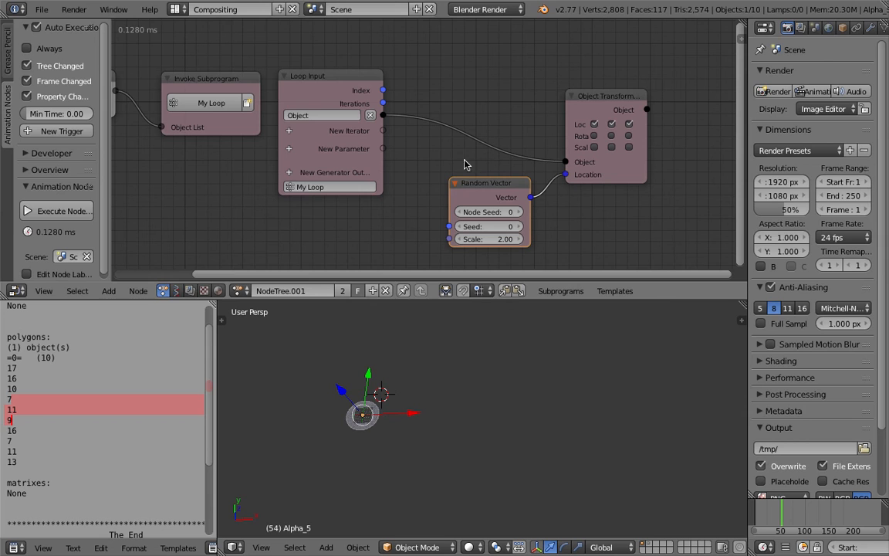
# Link Loop Input's Index to Random Vector's Seed and set its Scale to 67.19 and Node Seed to 101.
pyautogui.moveTo(384, 91); pyautogui.dragTo(527, 213)
pyautogui.moveTo(489, 239); pyautogui.dragTo(648, 239)
pyautogui.moveTo(440, 371)
pyautogui.mouseDown(button='middle')
pyautogui.moveTo(369, 403)
pyautogui.moveTo(598, 414)
pyautogui.moveTo(511, 411)
pyautogui.moveTo(525, 424)
pyautogui.moveTo(511, 397)
pyautogui.moveTo(501, 417)
pyautogui.moveTo(494, 401)
pyautogui.mouseUp(button='middle')
pyautogui.press('z')
pyautogui.moveTo(490, 238); pyautogui.dragTo(577, 170)
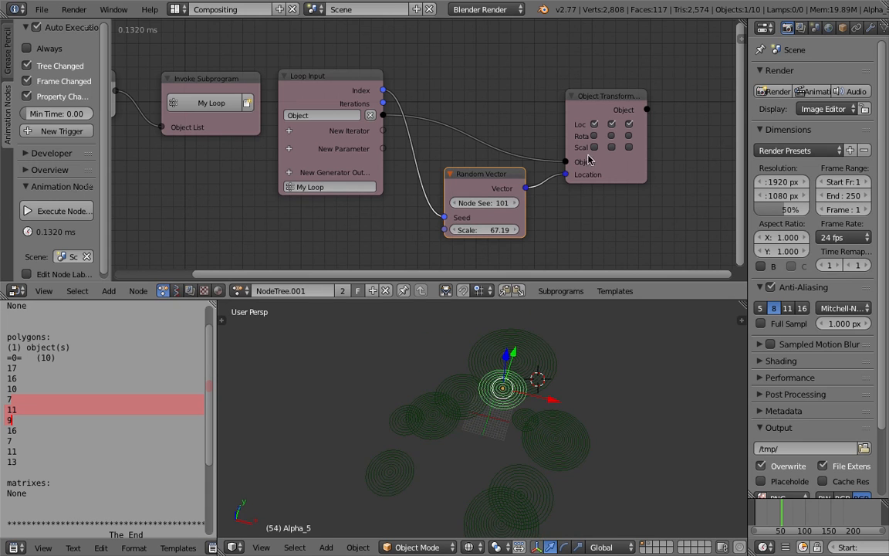
# Enable rotation on all three axes of Object Transforms Output and move the node further from Random Vector.
pyautogui.moveTo(597, 135); pyautogui.dragTo(629, 136)
pyautogui.moveTo(620, 97); pyautogui.dragTo(655, 101)
pyautogui.moveTo(536, 427); pyautogui.dragTo(493, 383, button='middle')
pyautogui.moveTo(522, 189); pyautogui.dragTo(502, 183)
pyautogui.press('x')
pyautogui.hotkey('ctrl', 'a')
pyautogui.write('rando')
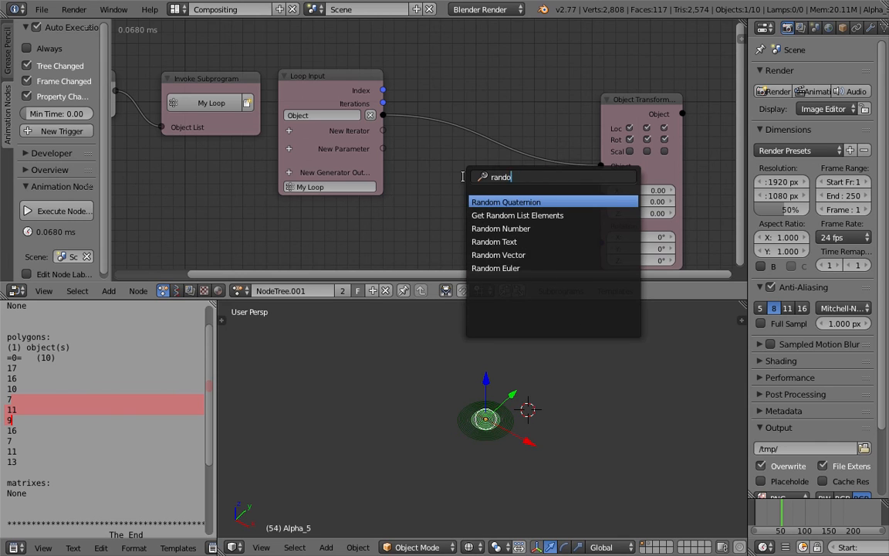
pyautogui.write('m')
pyautogui.press('Escape')
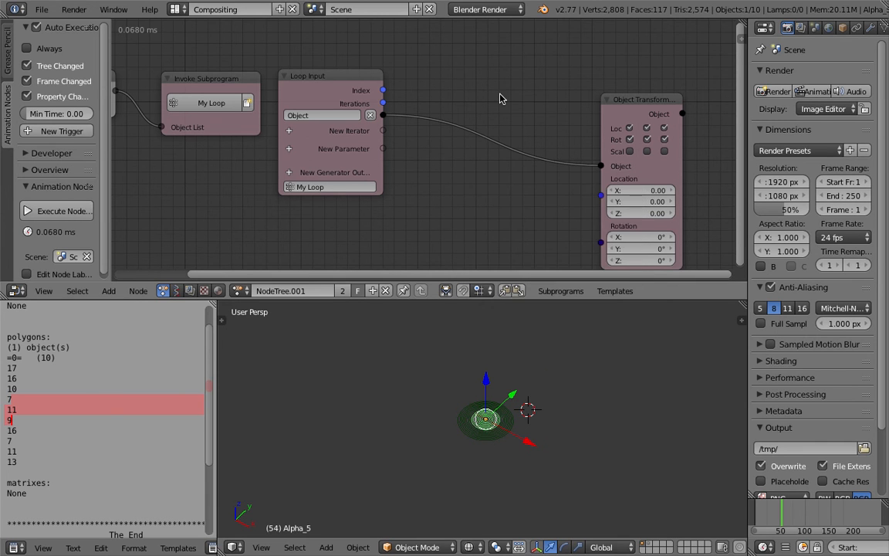
pyautogui.hotkey('ctrl', 'z')
pyautogui.hotkey('ctrl', 'z')
pyautogui.moveTo(494, 122); pyautogui.dragTo(485, 116, button='middle')
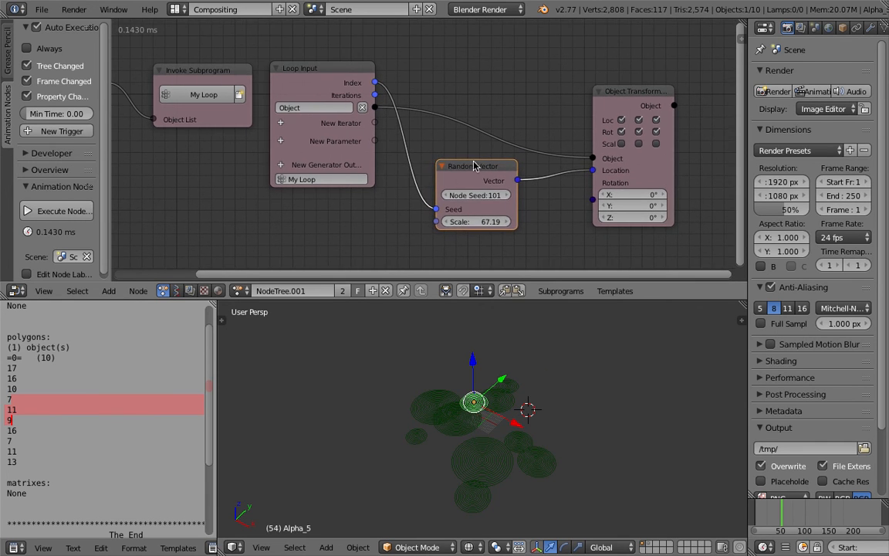
# Spread the Random Vector and Object Transforms Output nodes apart and add a Vector Wiggle node between them.
pyautogui.moveTo(476, 163); pyautogui.dragTo(450, 174)
pyautogui.moveTo(645, 88); pyautogui.dragTo(668, 69)
pyautogui.hotkey('ctrl', 'a')
pyautogui.write('random')
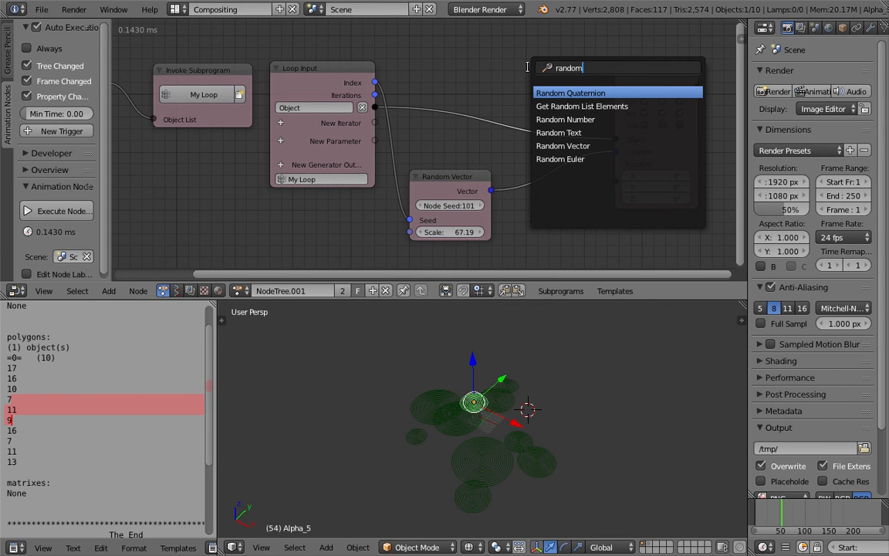
pyautogui.press('Down')
pyautogui.press('Down')
pyautogui.press('Down')
pyautogui.press('Down')
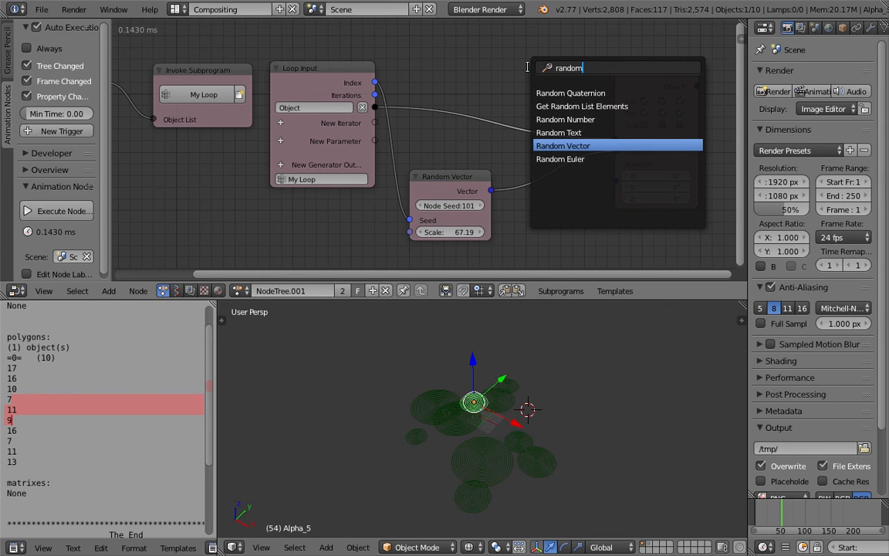
pyautogui.write('wigg')
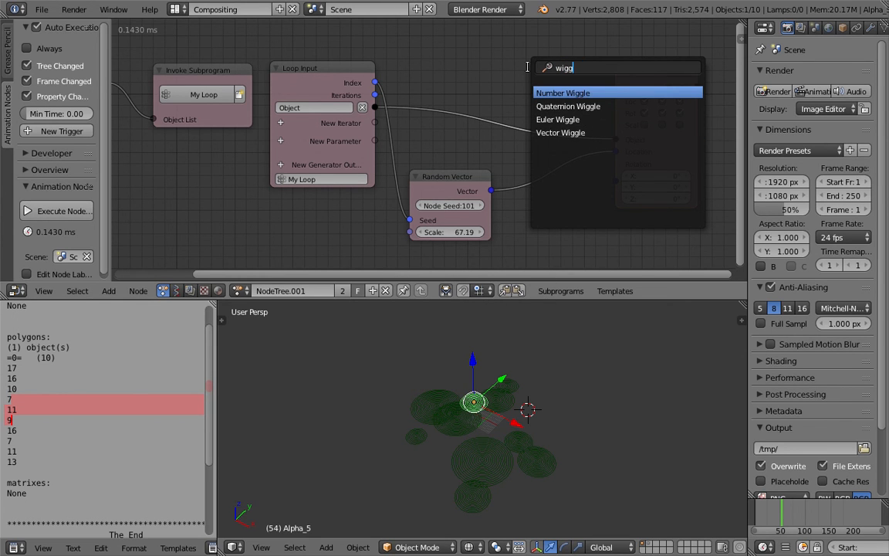
pyautogui.press('Down')
pyautogui.press('Down')
pyautogui.press('Down')
pyautogui.press('Up')
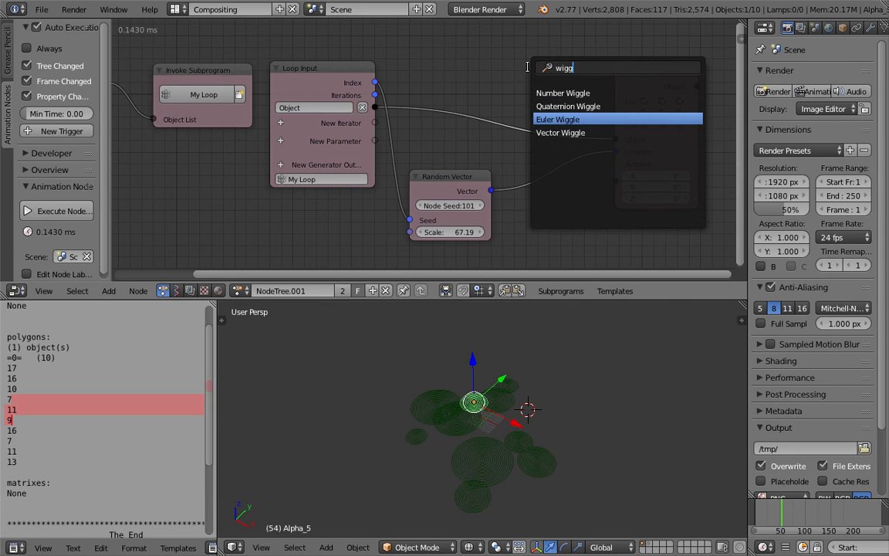
pyautogui.press('Down')
pyautogui.press('Return')
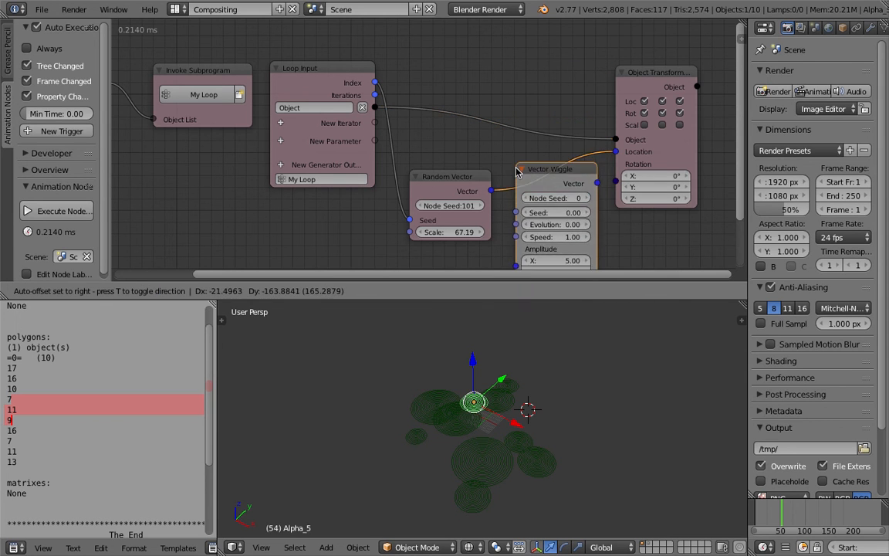
pyautogui.click(521, 200)
# Move Object Transforms Output further away and insert a Vector Math node set to Add on its Location link.
pyautogui.moveTo(530, 198); pyautogui.dragTo(520, 160, button='middle')
pyautogui.moveTo(683, 107); pyautogui.dragTo(718, 118)
pyautogui.scroll(-2, 534, 105)
pyautogui.moveTo(534, 105); pyautogui.dragTo(483, 74, button='middle')
pyautogui.click(475, 49)
pyautogui.press('Home')
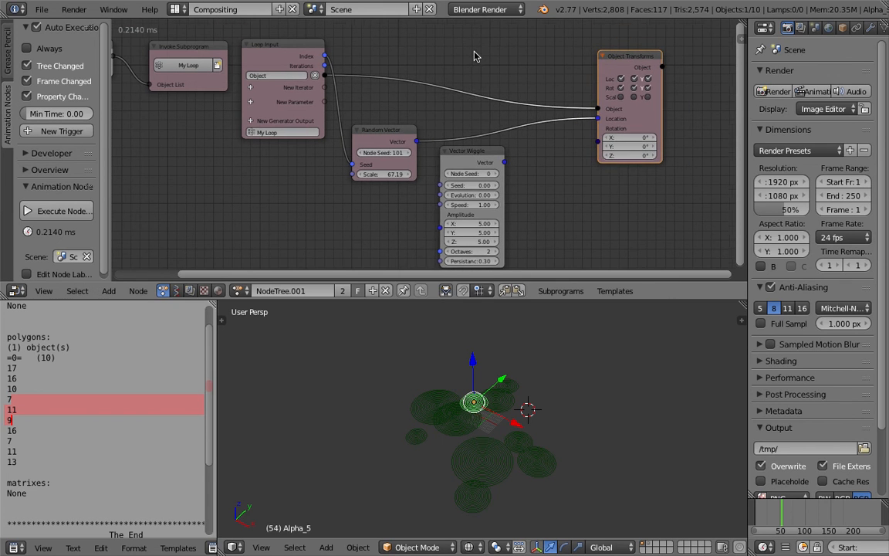
pyautogui.hotkey('shift', 'a')
pyautogui.click(428, 48)
pyautogui.write('vector ma')
pyautogui.press('Return')
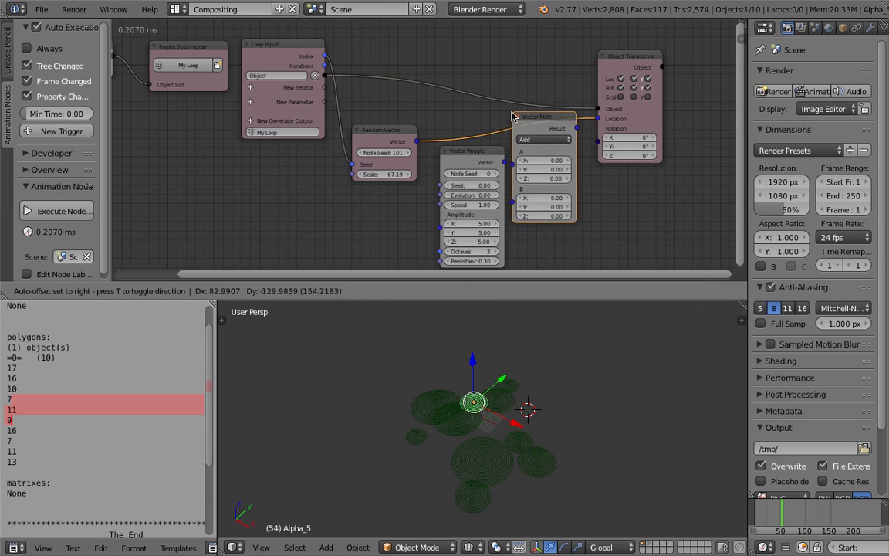
pyautogui.click(502, 122)
# Link Vector Wiggle's output to Vector Math's B input and Loop Input's Index to Vector Wiggle's Seed.
pyautogui.moveTo(490, 166)
pyautogui.mouseDown()
pyautogui.moveTo(455, 205)
pyautogui.moveTo(497, 182)
pyautogui.mouseUp()
pyautogui.moveTo(460, 181); pyautogui.dragTo(472, 169, button='middle')
pyautogui.scroll(-1, 424, 133)
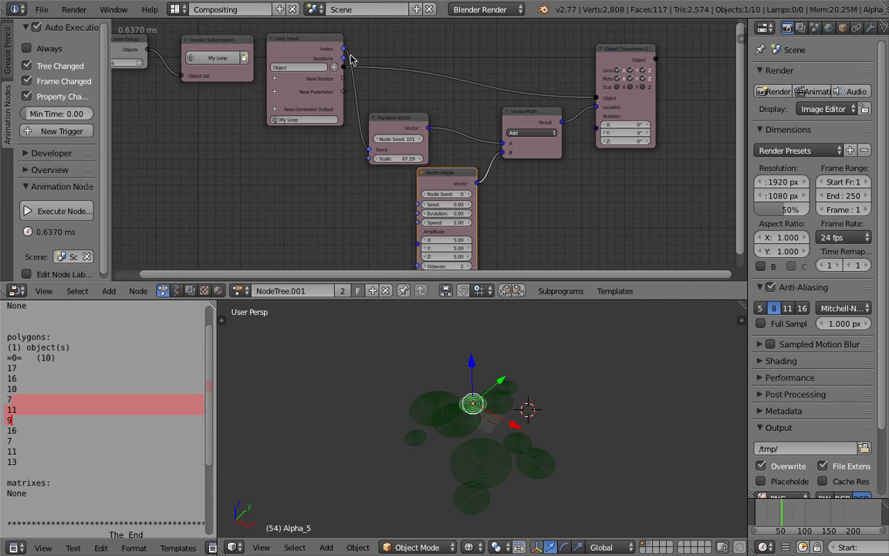
pyautogui.moveTo(346, 50); pyautogui.dragTo(381, 101)
pyautogui.moveTo(417, 205); pyautogui.dragTo(417, 204)
# Add a Time Info node and link its Frame output to Vector Wiggle's Evolution input.
pyautogui.hotkey('ctrl', 'a')
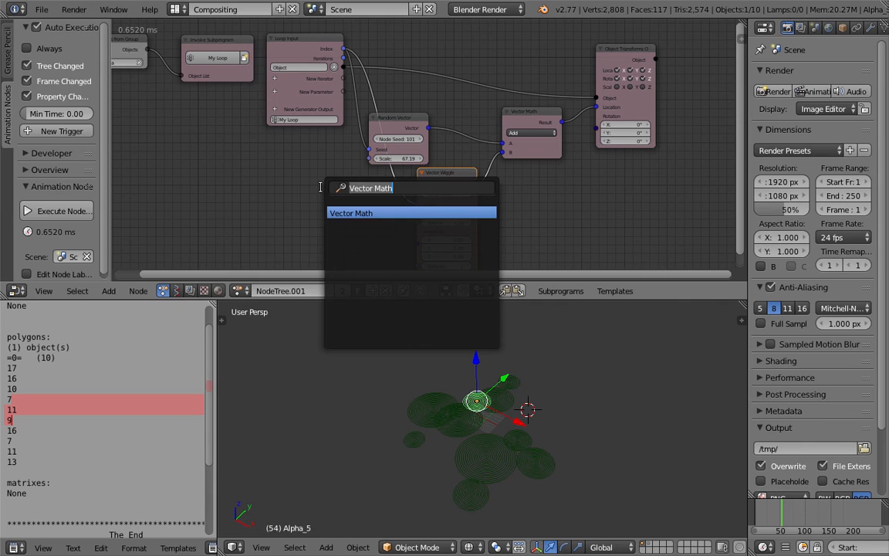
pyautogui.write('frame')
pyautogui.press('Down')
pyautogui.press('Return')
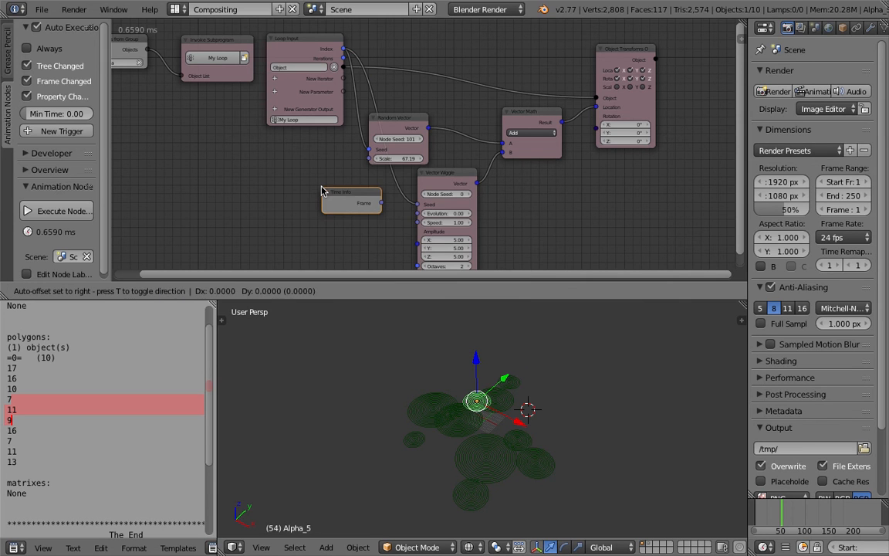
pyautogui.click(314, 198)
pyautogui.moveTo(355, 204); pyautogui.dragTo(414, 214)
pyautogui.scroll(1, 400, 189)
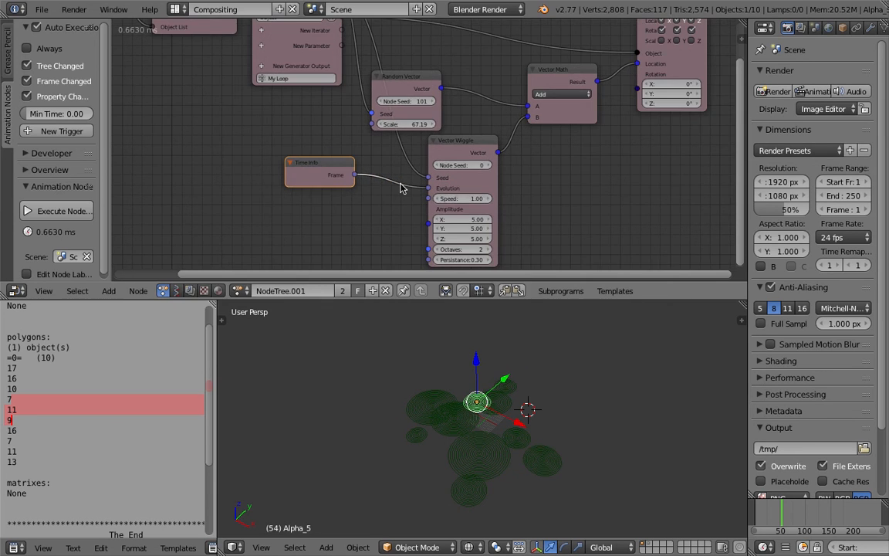
# Play the animation from the first frame to preview the wiggling circles.
pyautogui.scroll(-4, 833, 544)
pyautogui.click(819, 546)
pyautogui.click(860, 547)
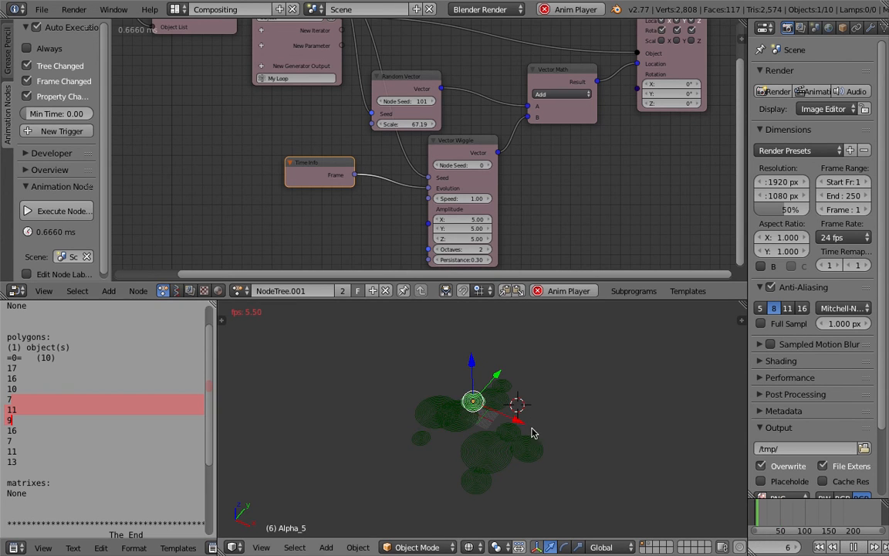
pyautogui.scroll(1, 469, 203)
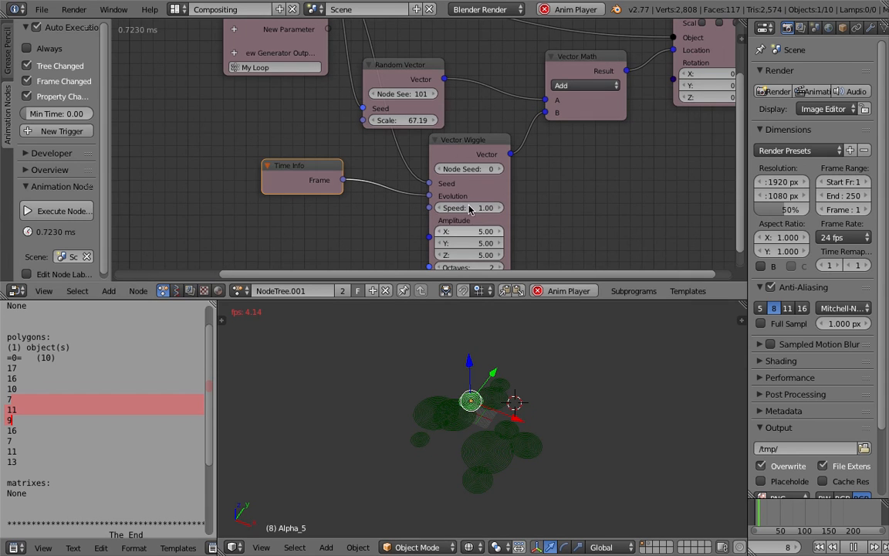
# Set Vector Wiggle's Speed to 1.05, watch the motion and stop the playback.
pyautogui.click(469, 208)
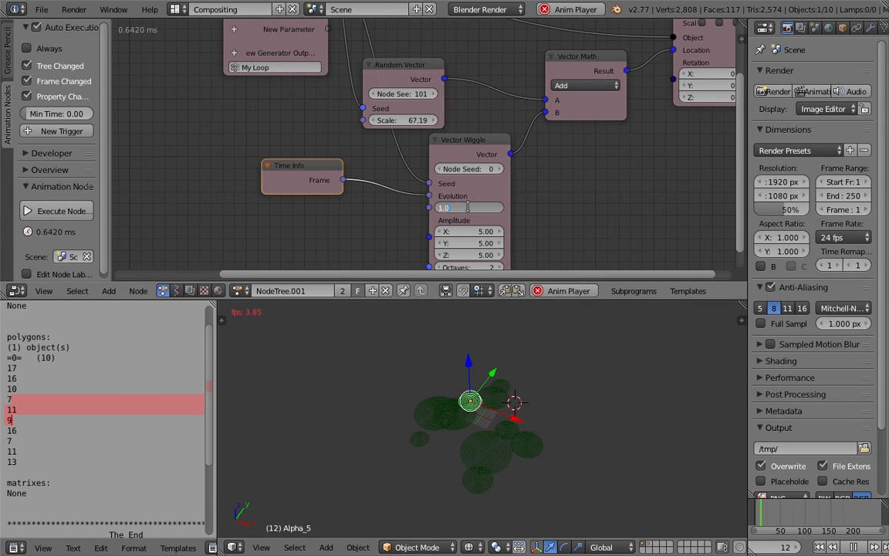
pyautogui.write('1.05')
pyautogui.press('Return')
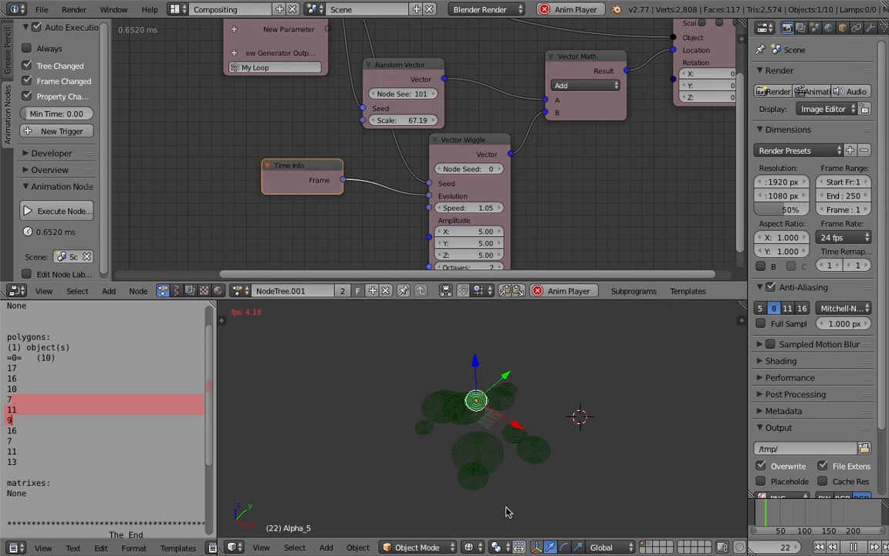
pyautogui.click(520, 471)
pyautogui.press('Escape')
# Set Vector Wiggle's Speed to 10.
pyautogui.click(474, 209)
pyautogui.write('10')
pyautogui.press('Return')
# Scrub through the timeline with the viewport in solid shading to review the circles' motion, stopping at frame 60.
pyautogui.moveTo(781, 513)
pyautogui.mouseDown()
pyautogui.moveTo(820, 513)
pyautogui.moveTo(797, 513)
pyautogui.mouseUp()
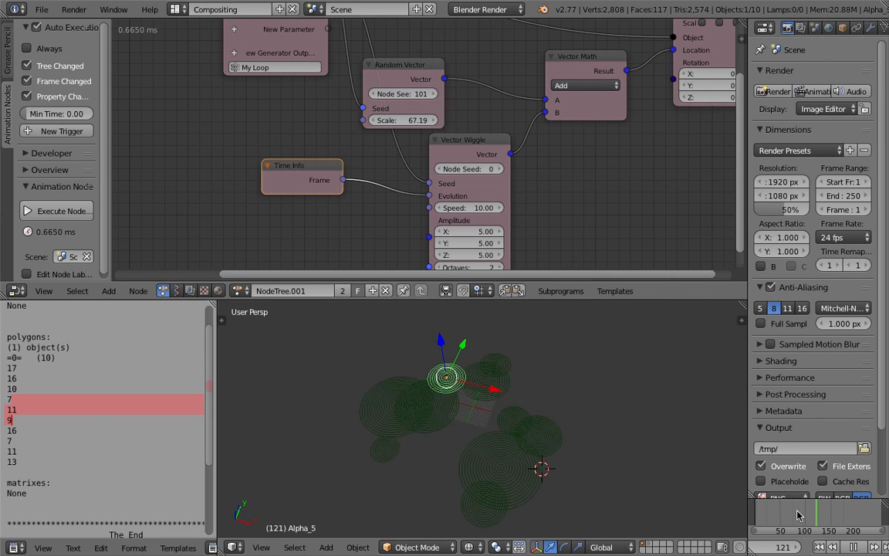
pyautogui.press('z')
pyautogui.click(788, 514)
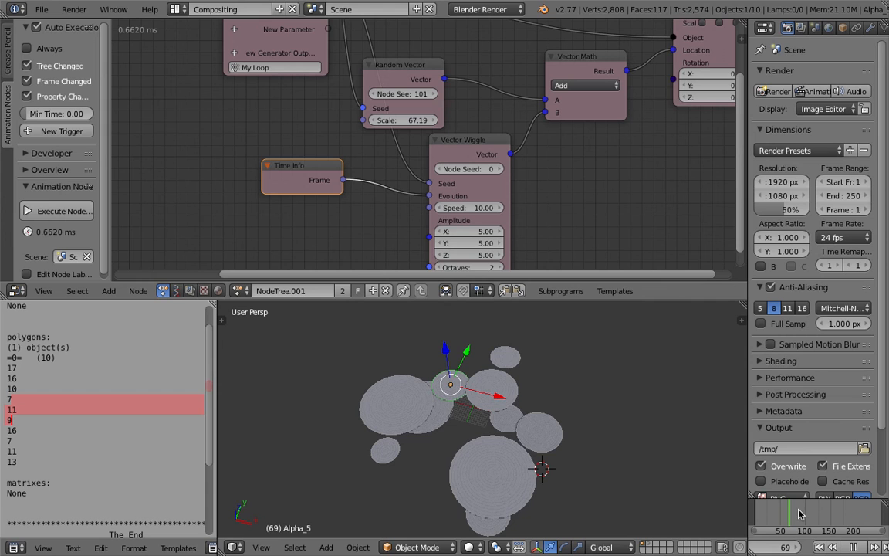
pyautogui.moveTo(800, 514); pyautogui.dragTo(809, 526)
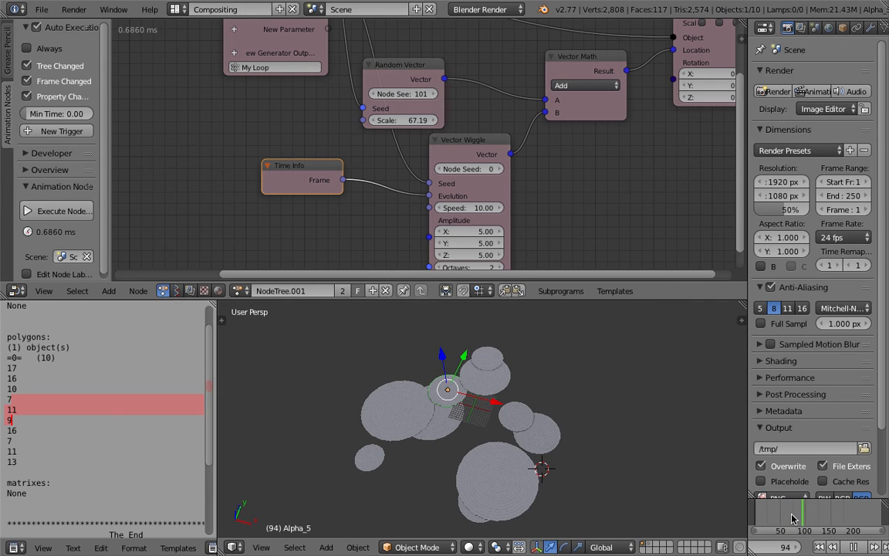
pyautogui.moveTo(793, 517); pyautogui.dragTo(785, 516)
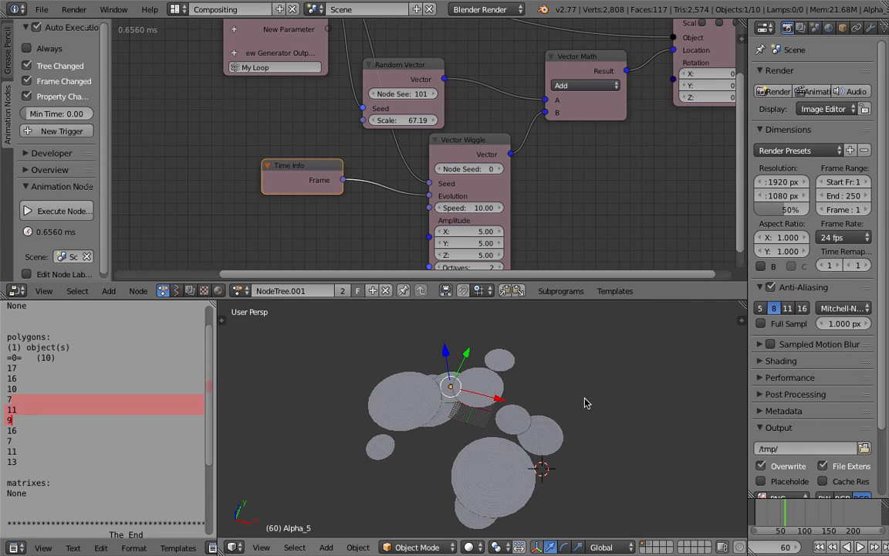
# Select the large circle Alpha_1 and examine the scattered circles from other angles and distances.
pyautogui.moveTo(538, 399); pyautogui.dragTo(452, 403, button='middle')
pyautogui.scroll(3, 453, 403)
pyautogui.rightClick(484, 463)
pyautogui.scroll(-4, 468, 463)
pyautogui.moveTo(371, 442); pyautogui.dragTo(503, 417, button='middle')
pyautogui.scroll(3, 456, 461)
pyautogui.scroll(-3, 494, 452)
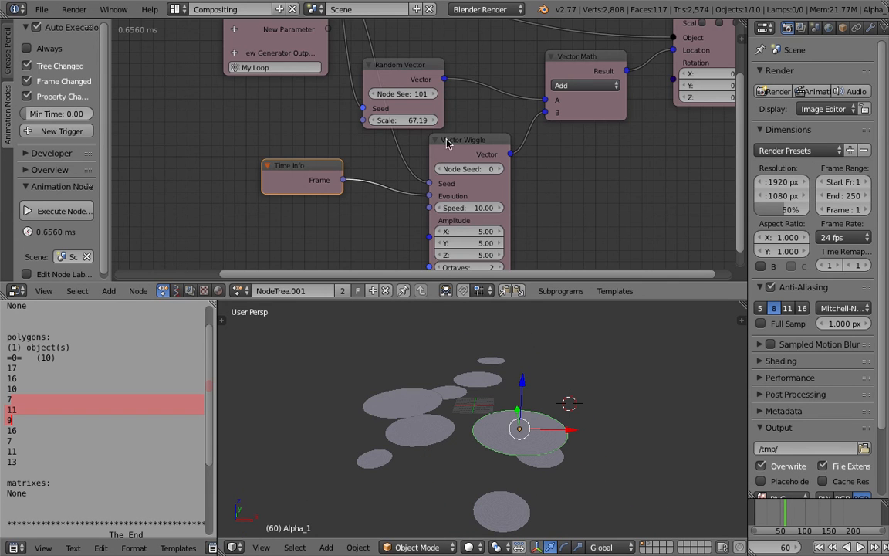
# Shift the Object Transforms Output node slightly and switch the node editor to the Sverchok tree type.
pyautogui.scroll(-6, 447, 139)
pyautogui.moveTo(505, 171); pyautogui.dragTo(509, 206, button='middle')
pyautogui.scroll(3, 468, 153)
pyautogui.moveTo(670, 114); pyautogui.dragTo(681, 116)
pyautogui.click(177, 291)
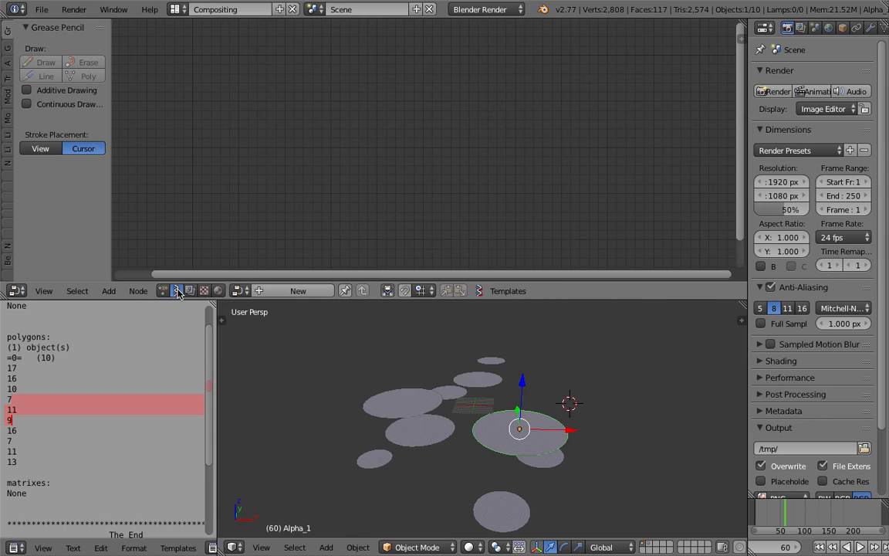
# Load the NodeTree Sverchok layout and set the Random node's Seed to 0.57.
pyautogui.click(240, 290)
pyautogui.click(262, 312)
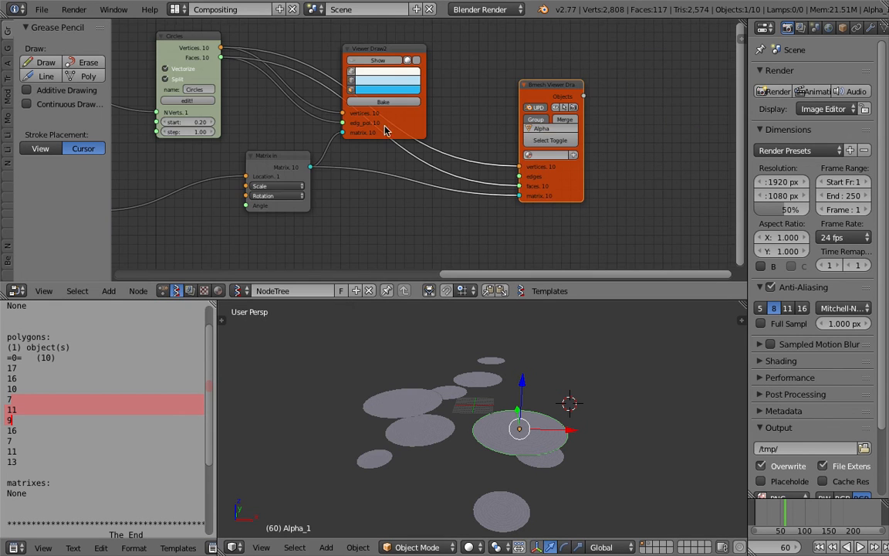
pyautogui.press('Home')
pyautogui.moveTo(204, 112); pyautogui.dragTo(512, 87, button='middle')
pyautogui.scroll(3, 512, 87)
pyautogui.moveTo(441, 114); pyautogui.dragTo(460, 158, button='middle')
pyautogui.scroll(3, 456, 147)
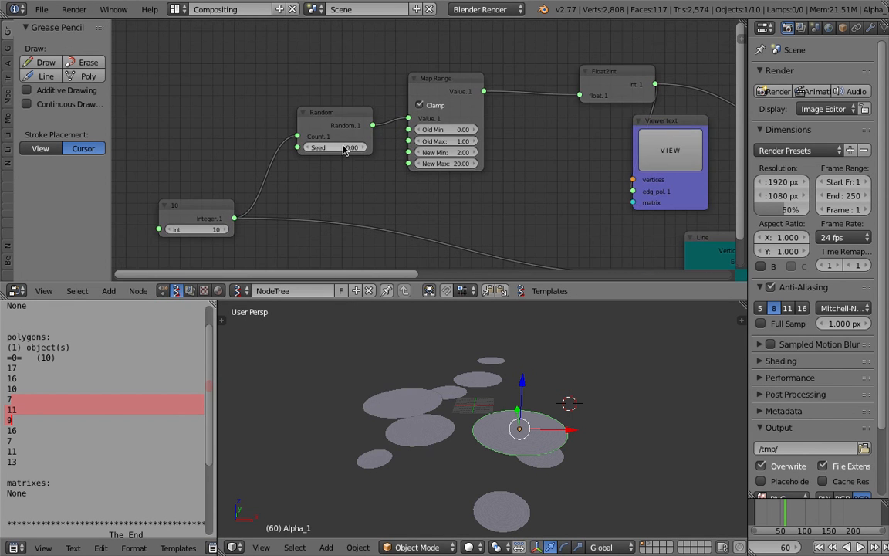
pyautogui.moveTo(345, 149); pyautogui.dragTo(362, 163)
# Scrub the timeline to frame 48 and examine the moving circles from another angle.
pyautogui.click(783, 515)
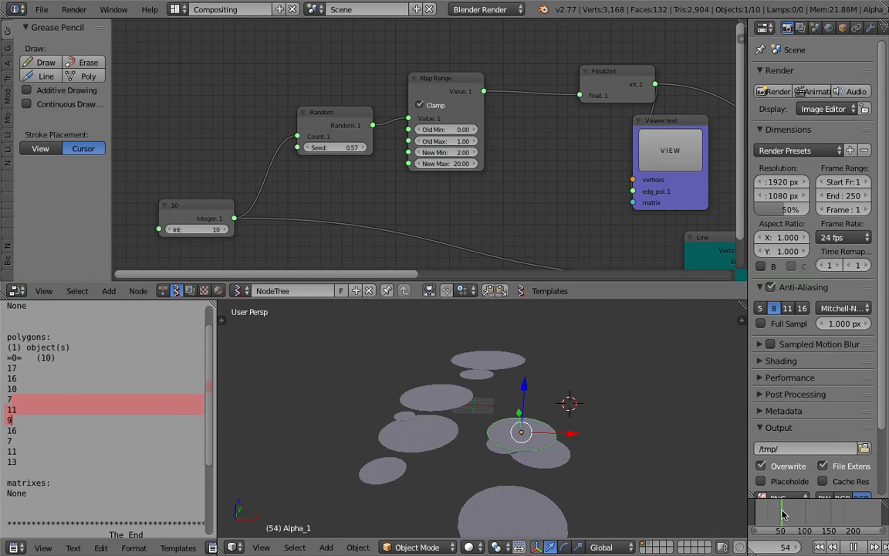
pyautogui.moveTo(785, 519); pyautogui.dragTo(779, 517)
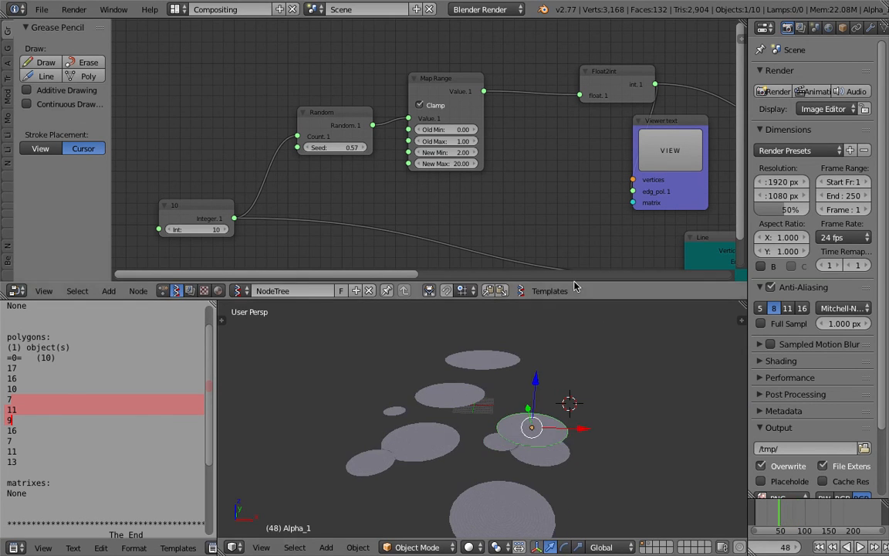
pyautogui.scroll(-2, 510, 423)
pyautogui.moveTo(510, 423); pyautogui.dragTo(450, 416, button='middle')
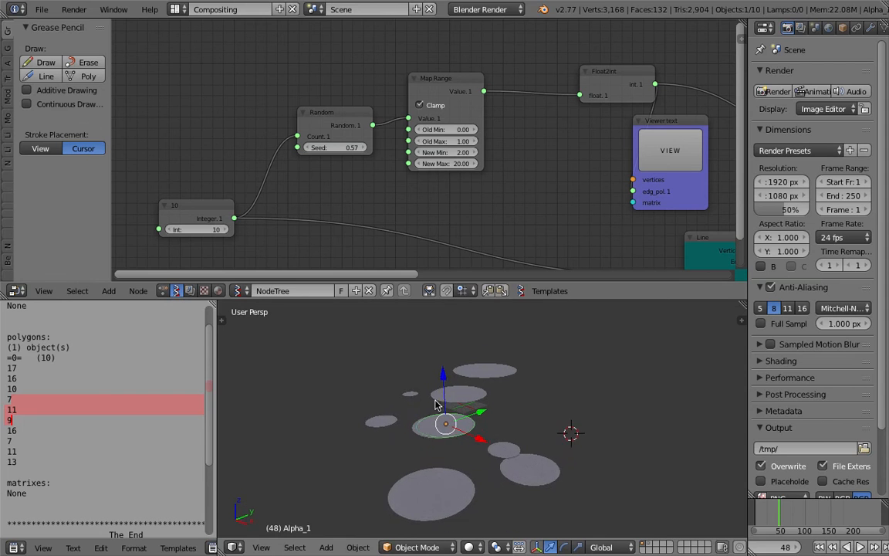
# Reposition the Circles node and the viewer nodes to spread the Sverchok layout apart.
pyautogui.scroll(-2, 433, 204)
pyautogui.scroll(-2, 434, 199)
pyautogui.moveTo(434, 199); pyautogui.dragTo(355, 193, button='middle')
pyautogui.moveTo(587, 83); pyautogui.dragTo(508, 90, button='middle')
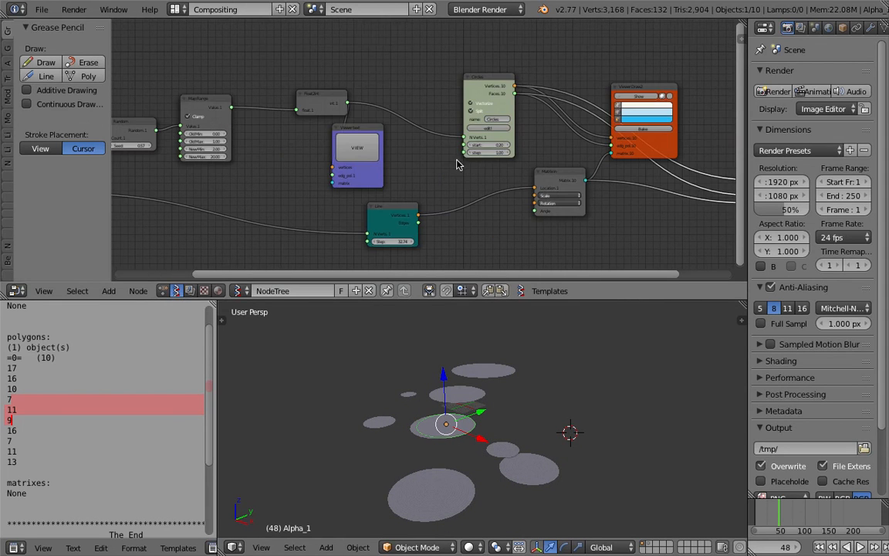
pyautogui.moveTo(509, 76); pyautogui.dragTo(477, 71)
pyautogui.moveTo(534, 82); pyautogui.dragTo(383, 96, button='middle')
pyautogui.moveTo(506, 105); pyautogui.dragTo(526, 74)
pyautogui.moveTo(567, 109); pyautogui.dragTo(559, 112, button='middle')
pyautogui.moveTo(607, 131); pyautogui.dragTo(581, 124)
pyautogui.scroll(1, 582, 124)
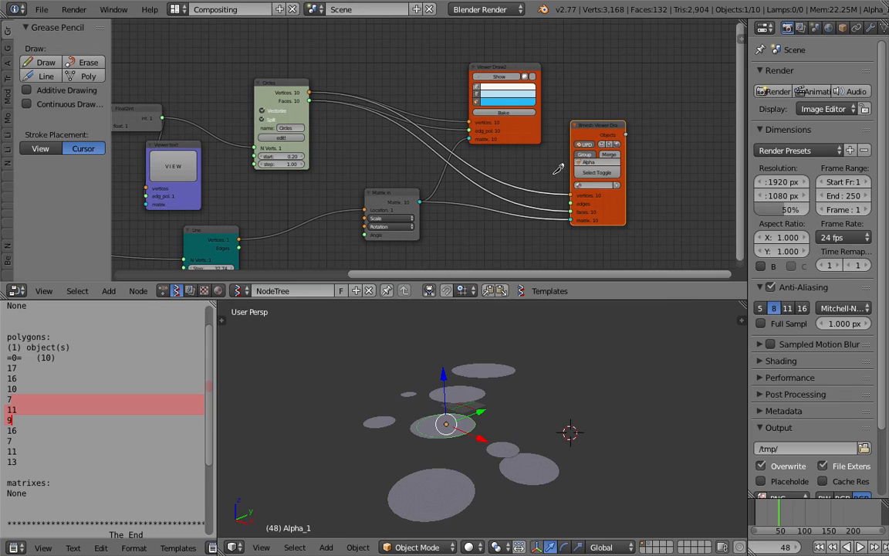
# Cut all links into the Bmesh Viewer Draw node and advance the animation to frame 84.
pyautogui.keyDown('ctrl'); pyautogui.moveTo(556, 216); pyautogui.dragTo(557, 225, button='right'); pyautogui.keyUp('ctrl')
pyautogui.hotkey('alt', 'a')
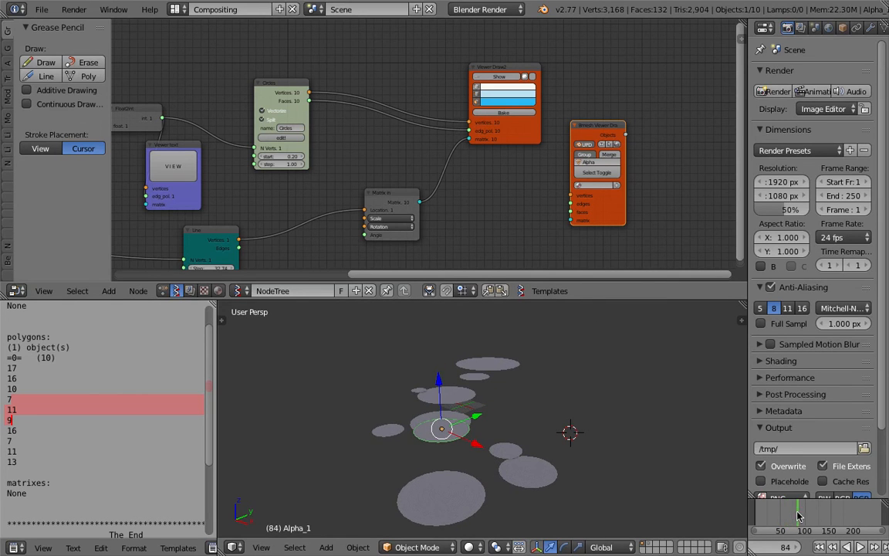
pyautogui.moveTo(461, 205); pyautogui.dragTo(507, 194, button='middle')
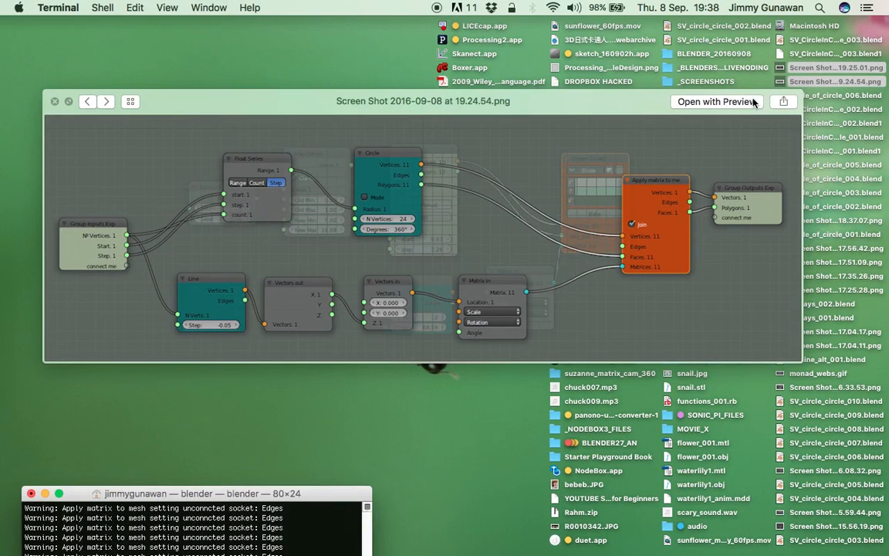
# Examine the two saved screenshots of the monad's inner nodes and the overall layout, close the preview and switch back to Blender.
pyautogui.moveTo(640, 105)
pyautogui.mouseDown()
pyautogui.moveTo(625, 278)
pyautogui.moveTo(640, 95)
pyautogui.mouseUp()
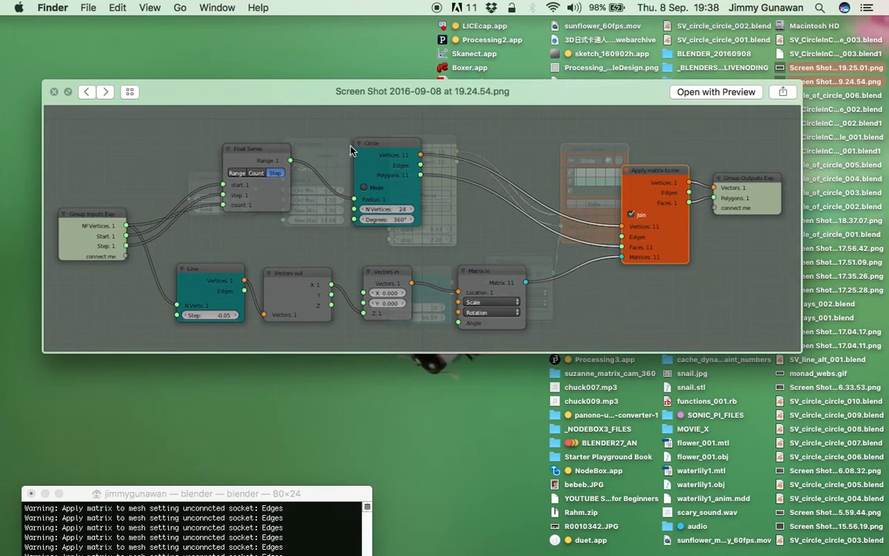
pyautogui.press('Left')
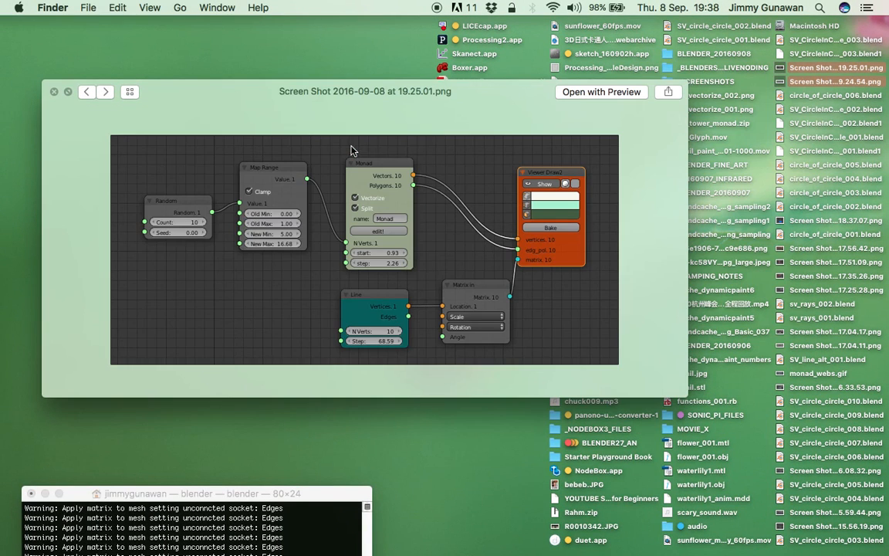
pyautogui.click(54, 92)
pyautogui.moveTo(218, 493); pyautogui.dragTo(236, 176)
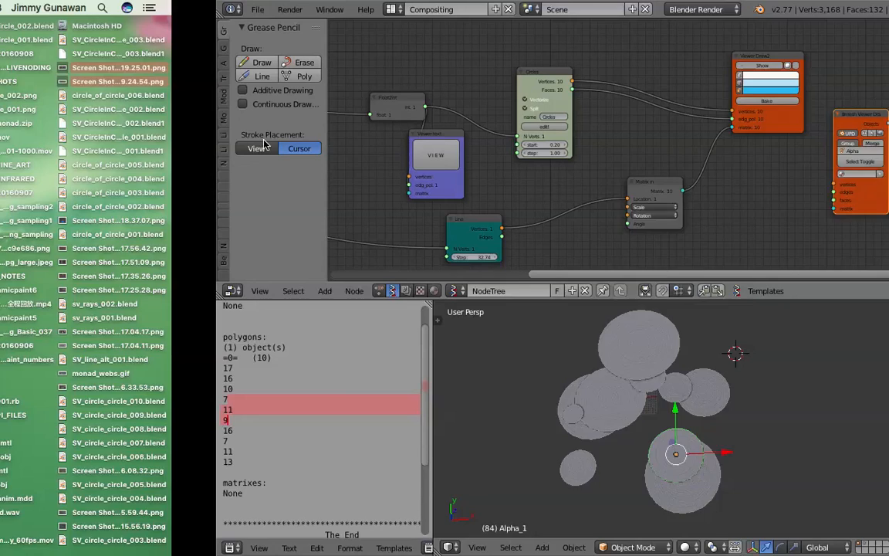
# Hide the node editor's tool shelf to give the Sverchok node tree more room.
pyautogui.moveTo(449, 394); pyautogui.dragTo(418, 386, button='middle')
pyautogui.scroll(2, 417, 383)
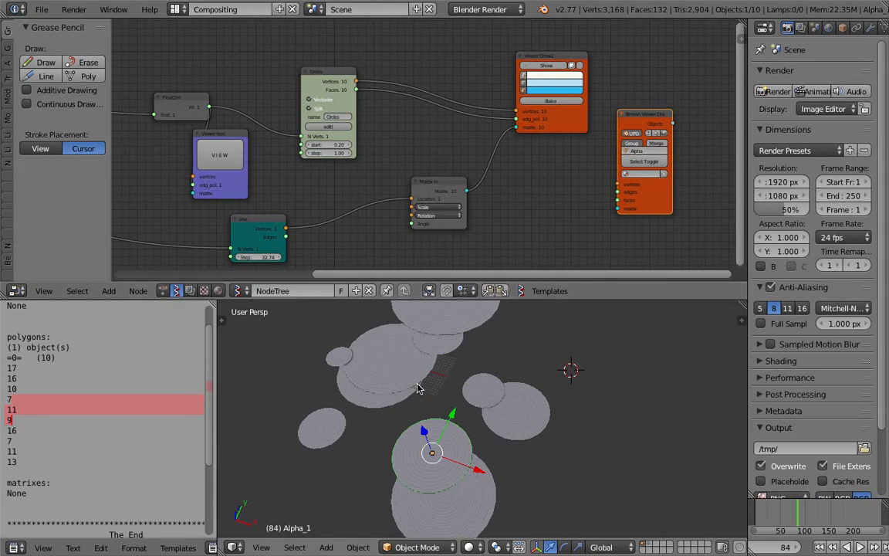
pyautogui.scroll(-4, 392, 173)
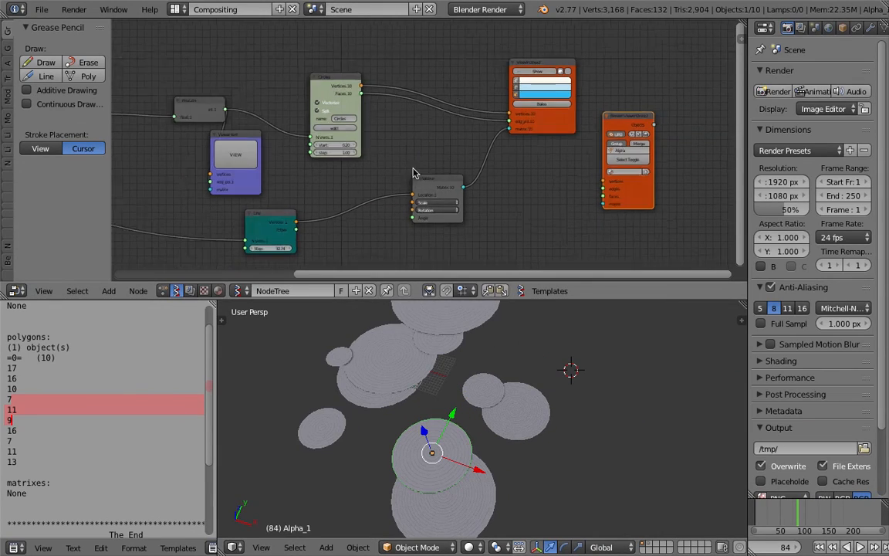
pyautogui.moveTo(390, 172); pyautogui.dragTo(458, 165, button='middle')
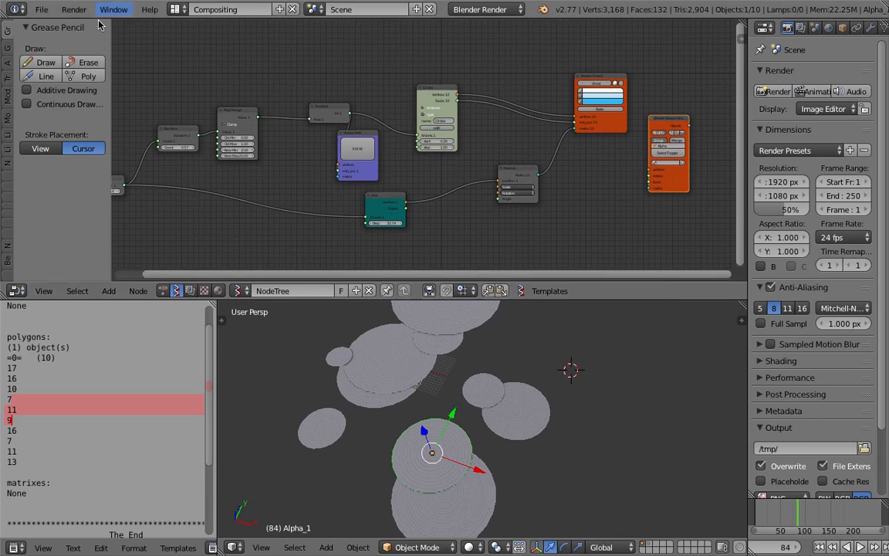
pyautogui.press('t')
pyautogui.moveTo(86, 73); pyautogui.dragTo(134, 70, button='middle')
pyautogui.scroll(1, 135, 71)
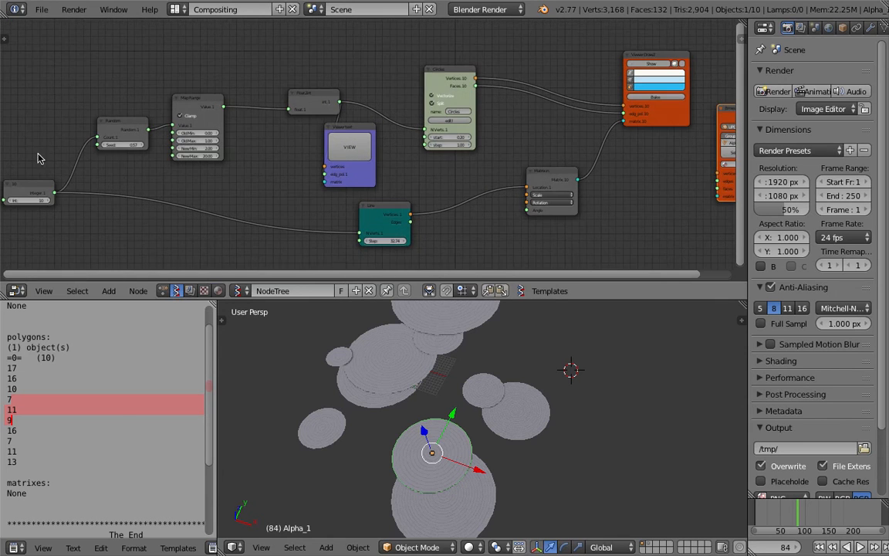
# Rearrange the nodes more compactly, placing Viewer Draw2 closer to Circles and Bmesh Viewer Draw beneath it.
pyautogui.moveTo(41, 179); pyautogui.dragTo(66, 172)
pyautogui.scroll(-4, 341, 183)
pyautogui.moveTo(662, 117); pyautogui.dragTo(515, 159)
pyautogui.scroll(3, 579, 164)
pyautogui.moveTo(621, 64); pyautogui.dragTo(570, 78)
pyautogui.moveTo(504, 162); pyautogui.dragTo(453, 177)
pyautogui.click(632, 169)
pyautogui.moveTo(632, 169); pyautogui.dragTo(538, 176)
pyautogui.scroll(2, 437, 186)
pyautogui.moveTo(396, 208); pyautogui.dragTo(404, 204)
pyautogui.click(360, 127)
pyautogui.scroll(2, 393, 130)
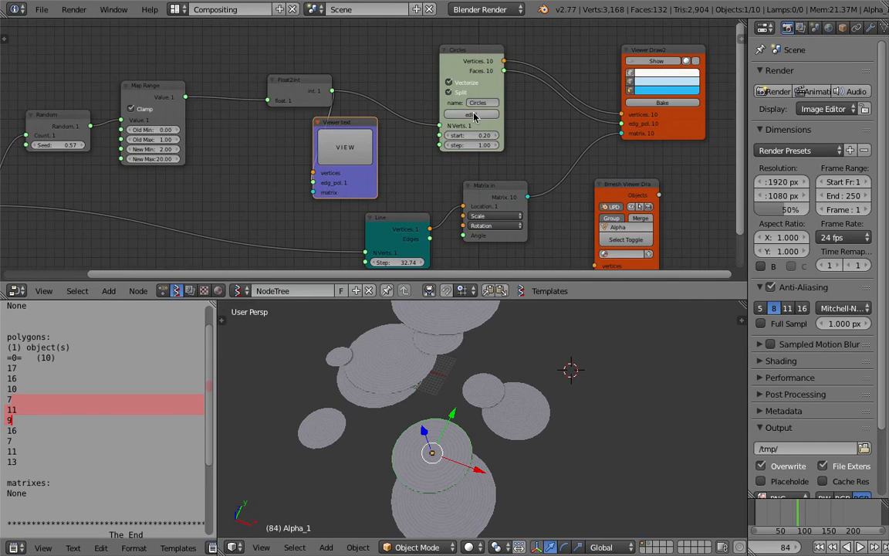
# Open the Circles monad to examine its inner nodes and return to the parent node tree.
pyautogui.click(470, 117)
pyautogui.scroll(-2, 443, 122)
pyautogui.scroll(1, 444, 122)
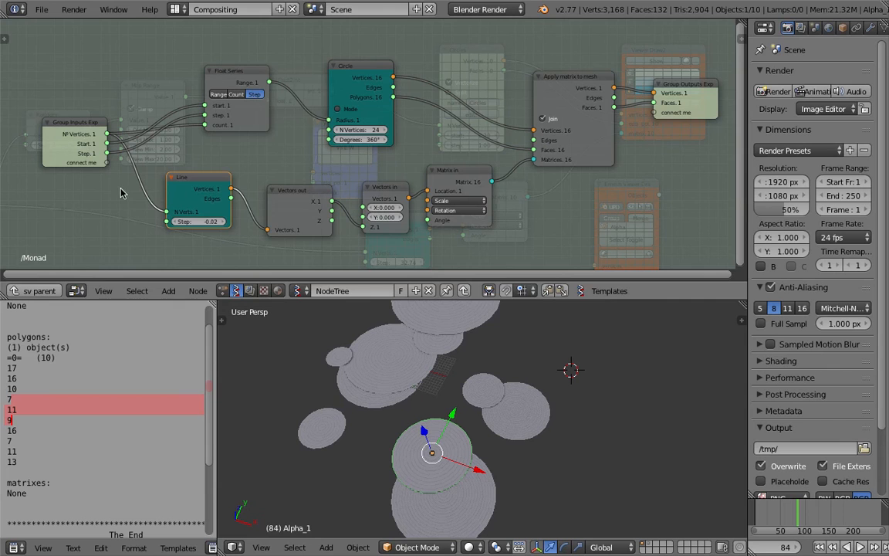
pyautogui.click(36, 288)
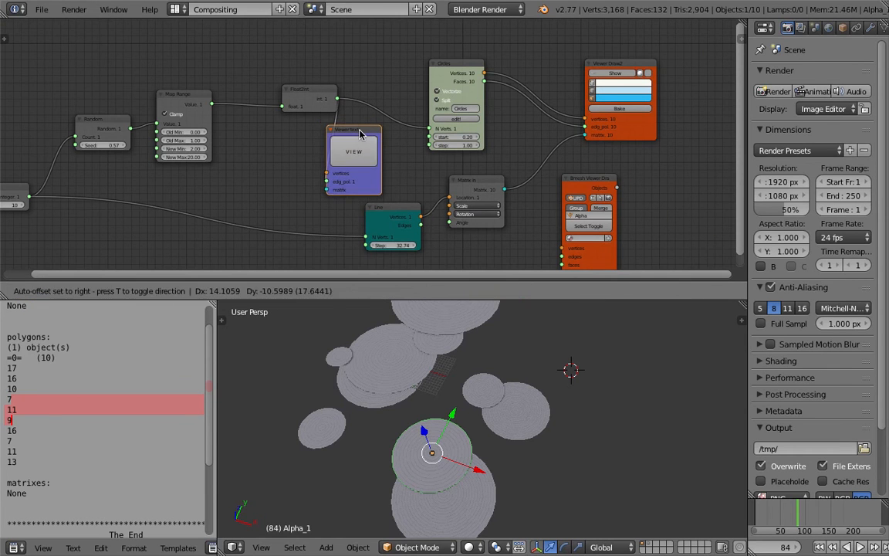
# Delete the Viewer text node and toggle the Circles node's Vectorize option off and back on.
pyautogui.press('x')
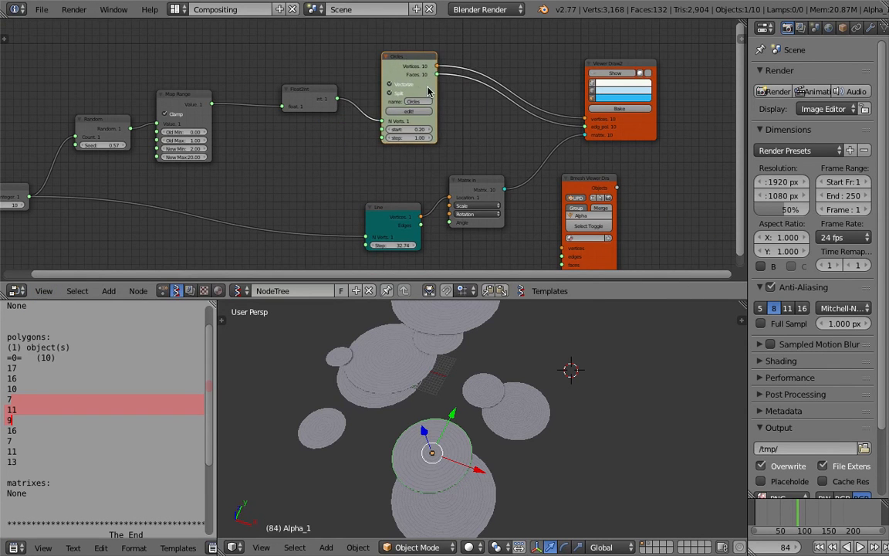
pyautogui.scroll(2, 432, 80)
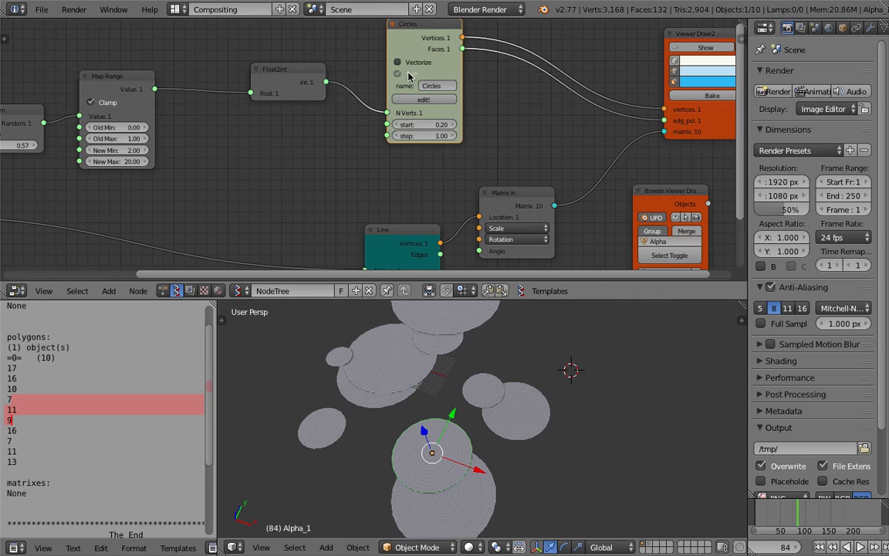
pyautogui.click(397, 61)
pyautogui.scroll(-2, 491, 130)
# Turn on the Viewer Draw2 display and set the Circles node's start to 2.51 and step to 2.11.
pyautogui.moveTo(504, 127); pyautogui.dragTo(455, 136, button='middle')
pyautogui.click(607, 70)
pyautogui.scroll(-2, 540, 363)
pyautogui.moveTo(532, 366); pyautogui.dragTo(490, 382, button='middle')
pyautogui.moveTo(373, 137); pyautogui.dragTo(347, 135)
pyautogui.moveTo(336, 167); pyautogui.dragTo(336, 167, button='middle')
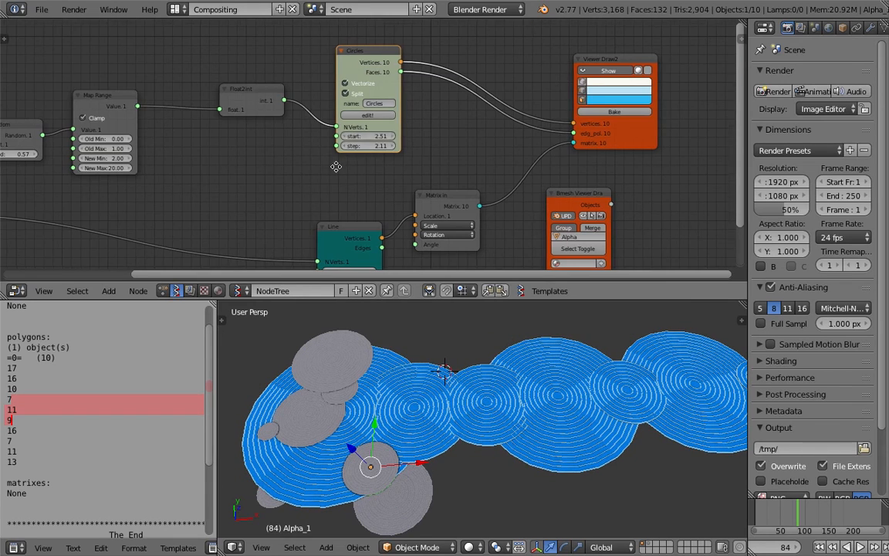
# Delete all the circle mesh objects from the scene, keeping only the viewer's preview circles.
pyautogui.scroll(-3, 337, 167)
pyautogui.scroll(-3, 405, 399)
pyautogui.press('a')
pyautogui.press('x')
pyautogui.click(407, 398)
pyautogui.moveTo(409, 398); pyautogui.dragTo(493, 398, button='middle')
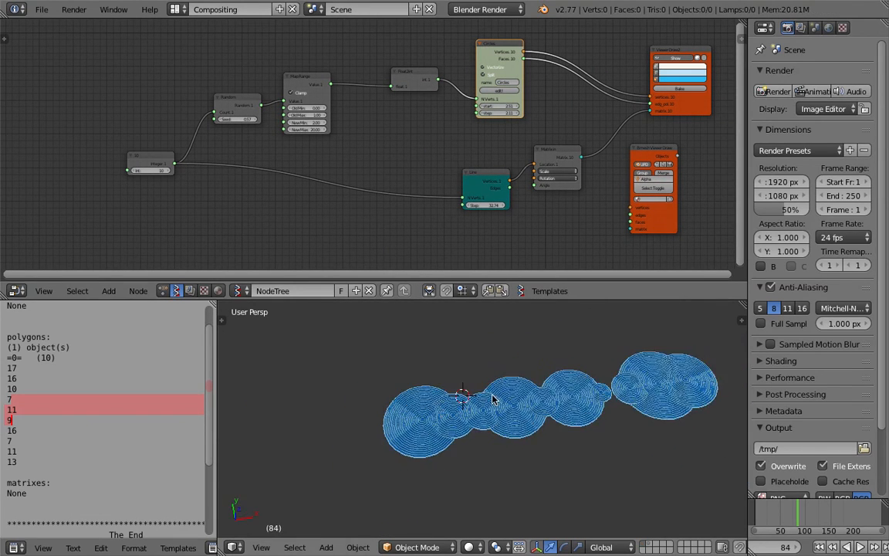
pyautogui.scroll(4, 494, 399)
pyautogui.moveTo(480, 438); pyautogui.dragTo(472, 427, button='middle')
pyautogui.scroll(2, 164, 179)
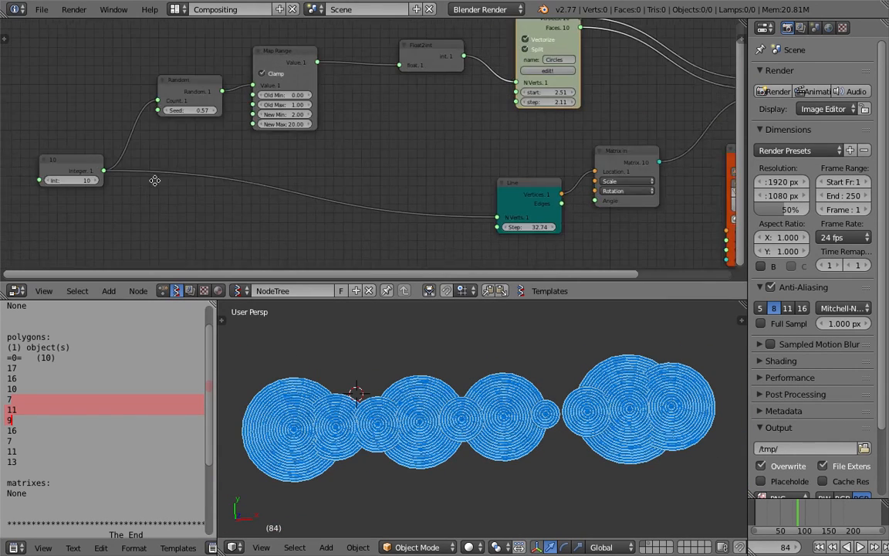
pyautogui.scroll(3, 164, 179)
pyautogui.click(143, 193)
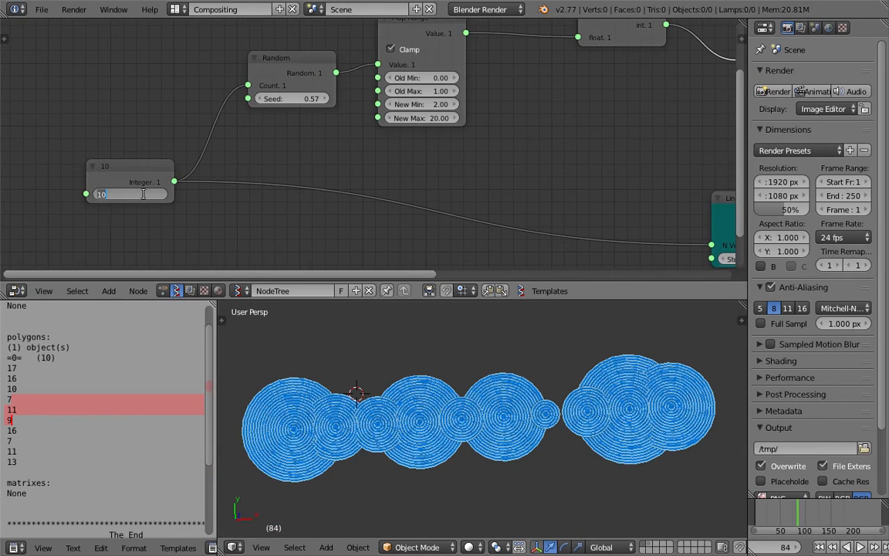
pyautogui.click(353, 169)
pyautogui.scroll(-5, 444, 176)
pyautogui.moveTo(444, 176); pyautogui.dragTo(359, 141, button='middle')
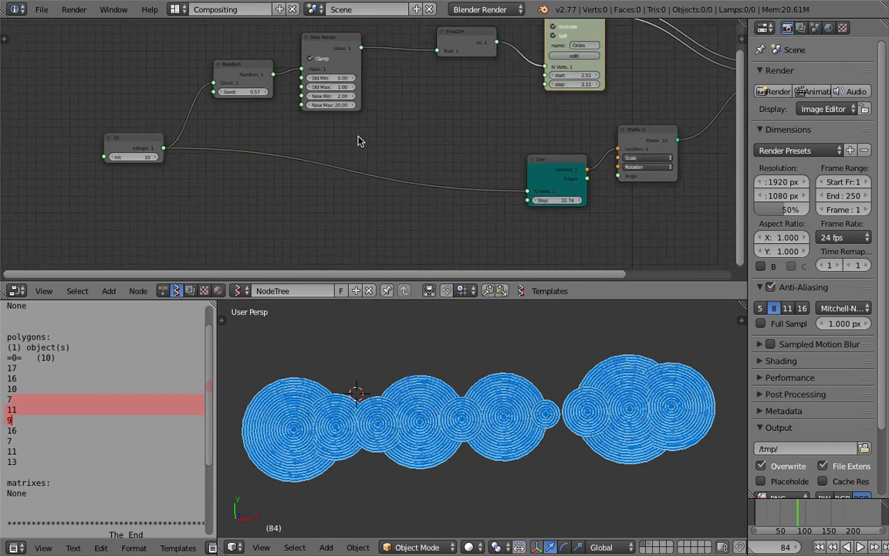
# Delete the Line node that feeds the Matrix in node's Location.
pyautogui.scroll(3, 509, 171)
pyautogui.moveTo(584, 175); pyautogui.dragTo(557, 169)
pyautogui.moveTo(488, 151); pyautogui.dragTo(424, 132, button='middle')
pyautogui.scroll(-2, 463, 145)
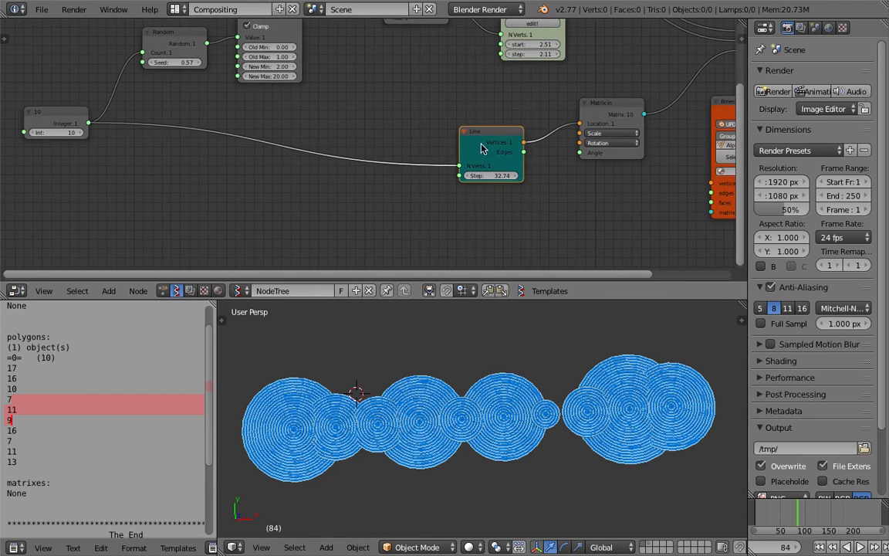
pyautogui.press('x')
# Add a Plane node and connect its Vertices output to the Matrix in node's Location input.
pyautogui.hotkey('shift', 'a')
pyautogui.click(441, 141)
pyautogui.write('grid')
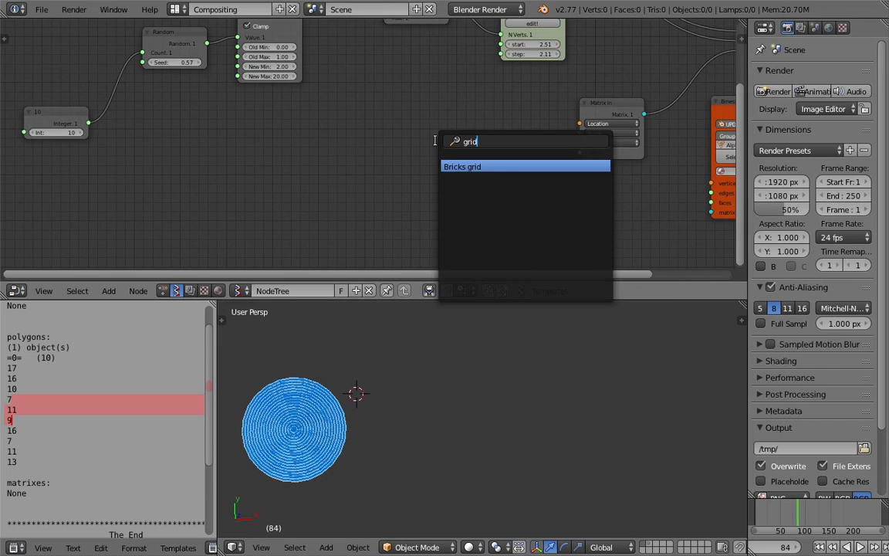
pyautogui.press('BackSpace')
pyautogui.write('plane')
pyautogui.press('Return')
pyautogui.click(486, 160)
pyautogui.moveTo(499, 157); pyautogui.dragTo(533, 142)
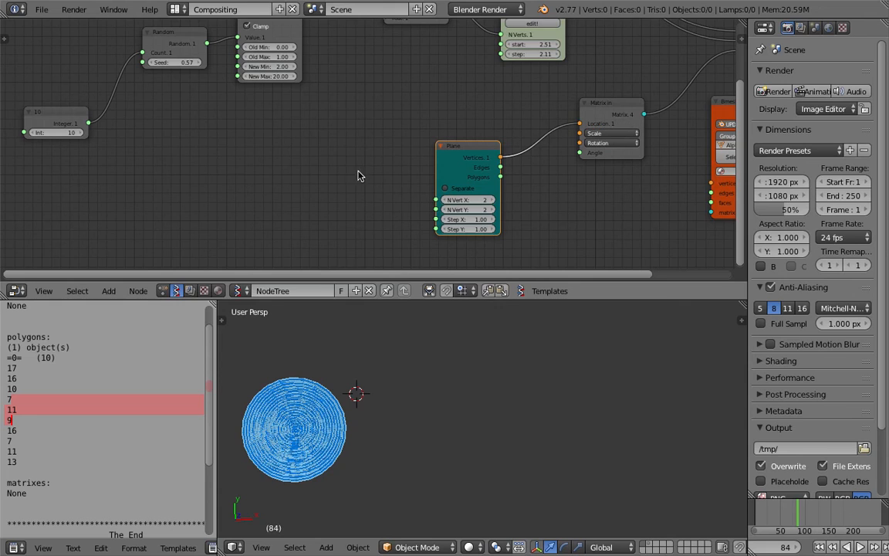
# Set the Plane node's N Vert X and N Vert Y to 10 and the integer node's value to 100.
pyautogui.moveTo(355, 187); pyautogui.dragTo(367, 181, button='middle')
pyautogui.doubleClick(488, 192)
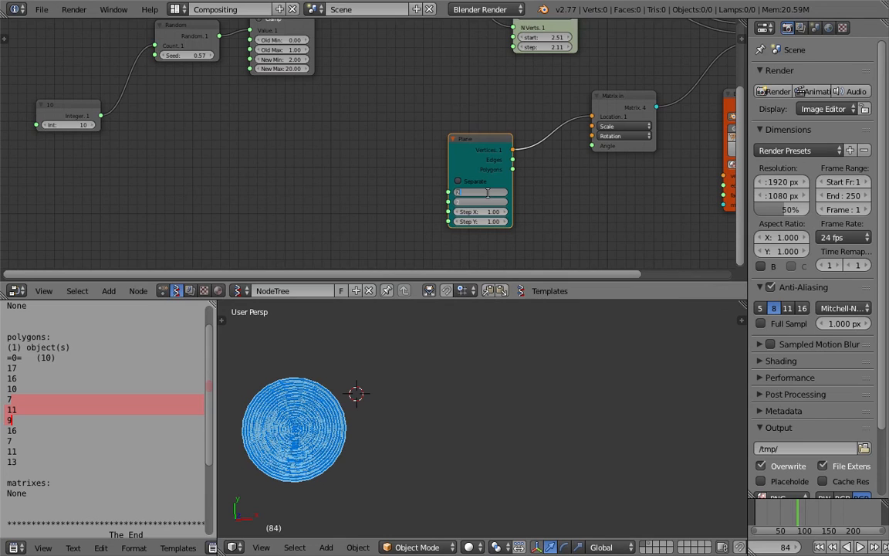
pyautogui.write('10')
pyautogui.press('Return')
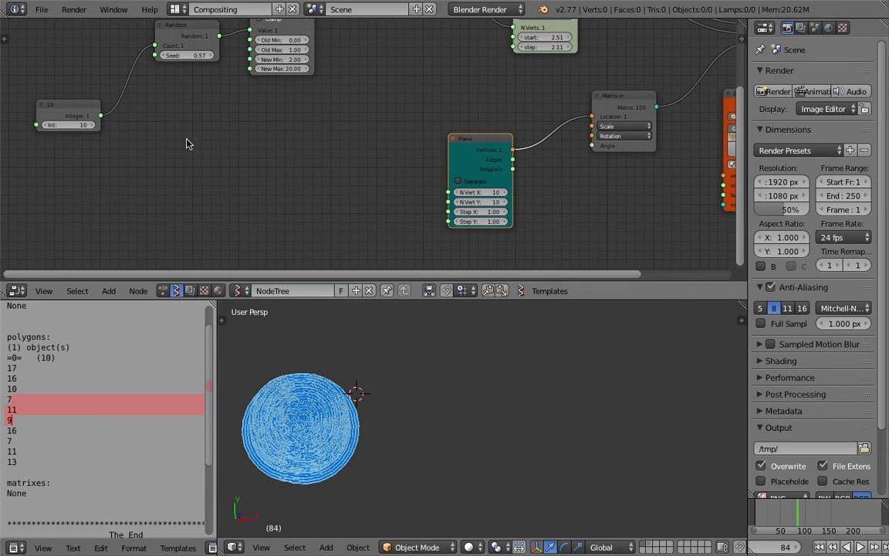
pyautogui.doubleClick(82, 123)
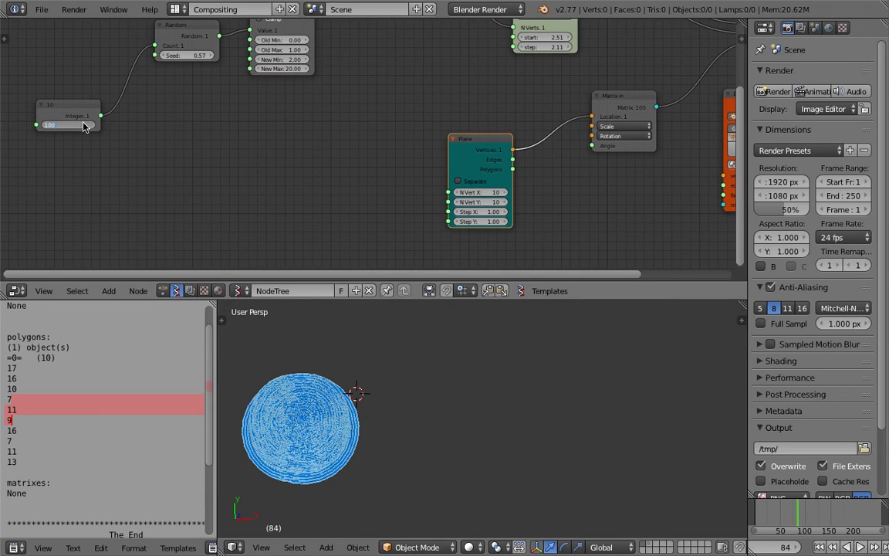
# Widen the Plane node's Step X and Step Y together, trying 10 and 20 before settling on 40.
pyautogui.moveTo(487, 211); pyautogui.dragTo(487, 221)
pyautogui.moveTo(486, 221); pyautogui.dragTo(486, 230)
pyautogui.write('10')
pyautogui.press('Return')
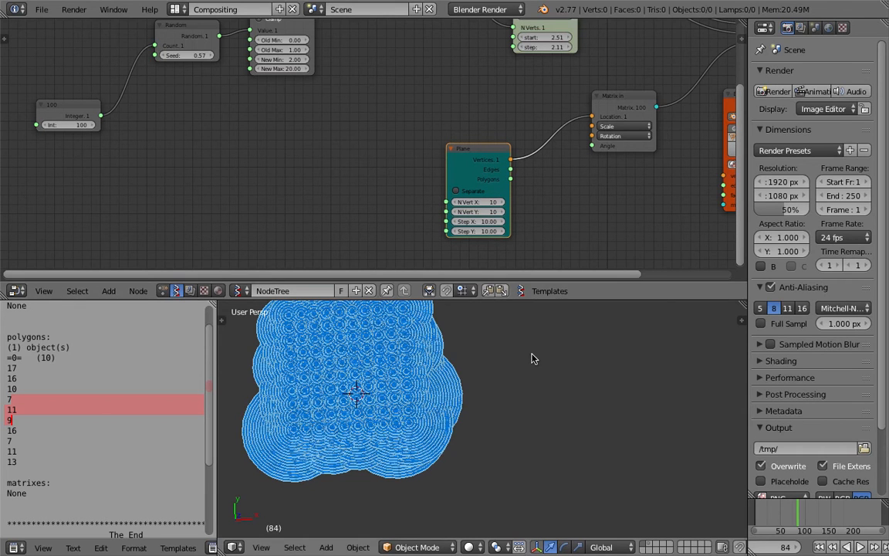
pyautogui.moveTo(490, 221); pyautogui.dragTo(491, 231)
pyautogui.write('20')
pyautogui.press('Return')
pyautogui.write('40')
pyautogui.press('Return')
pyautogui.scroll(5, 500, 427)
pyautogui.moveTo(475, 380); pyautogui.dragTo(427, 386, button='middle')
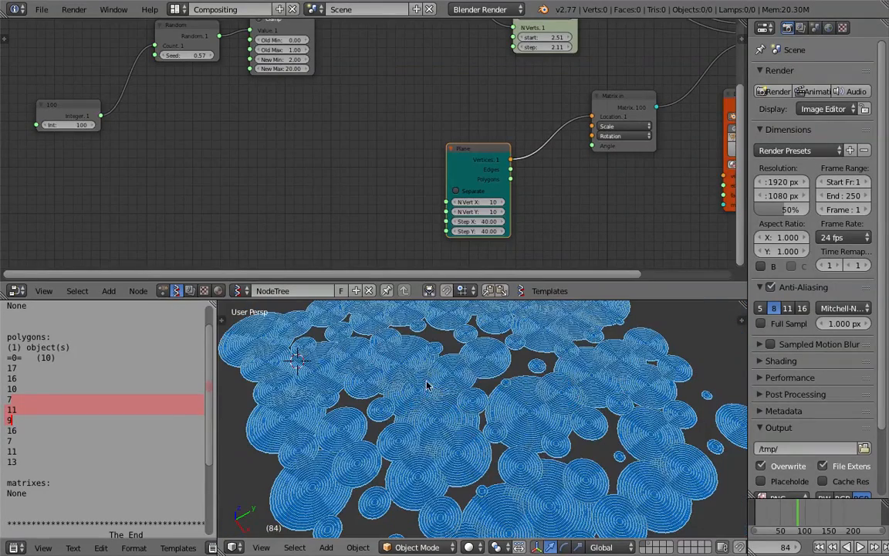
# Set the Map Range node's New Max to 10 to reduce the largest circles on the plane grid.
pyautogui.moveTo(317, 211); pyautogui.dragTo(353, 274, button='middle')
pyautogui.scroll(2, 295, 145)
pyautogui.click(305, 130)
pyautogui.write('10')
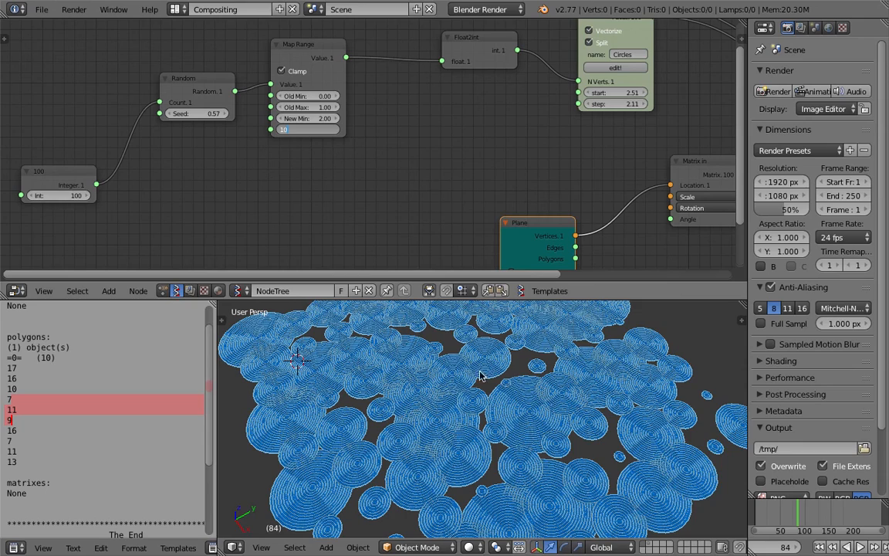
pyautogui.click(462, 399)
pyautogui.moveTo(445, 403); pyautogui.dragTo(341, 363, button='middle')
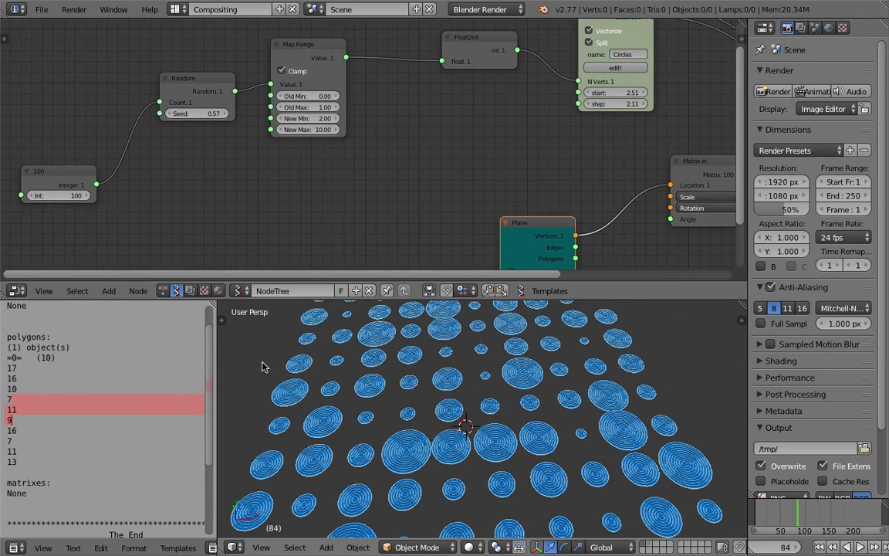
# Enlarge the 3D viewport by narrowing the text editor beside it and shrinking the node editor above it.
pyautogui.moveTo(217, 343); pyautogui.dragTo(126, 343)
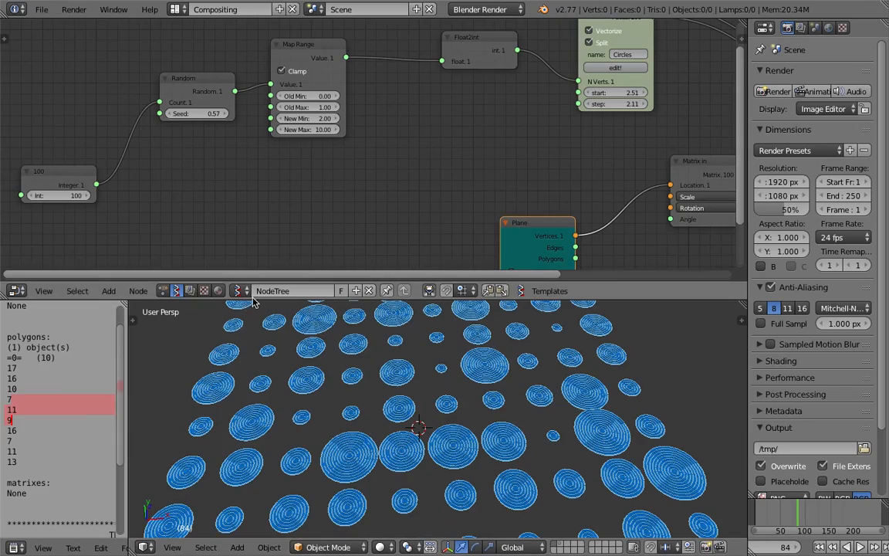
pyautogui.moveTo(255, 299); pyautogui.dragTo(254, 197)
pyautogui.moveTo(451, 327); pyautogui.dragTo(563, 364, button='middle')
pyautogui.moveTo(627, 344); pyautogui.dragTo(636, 358, button='middle')
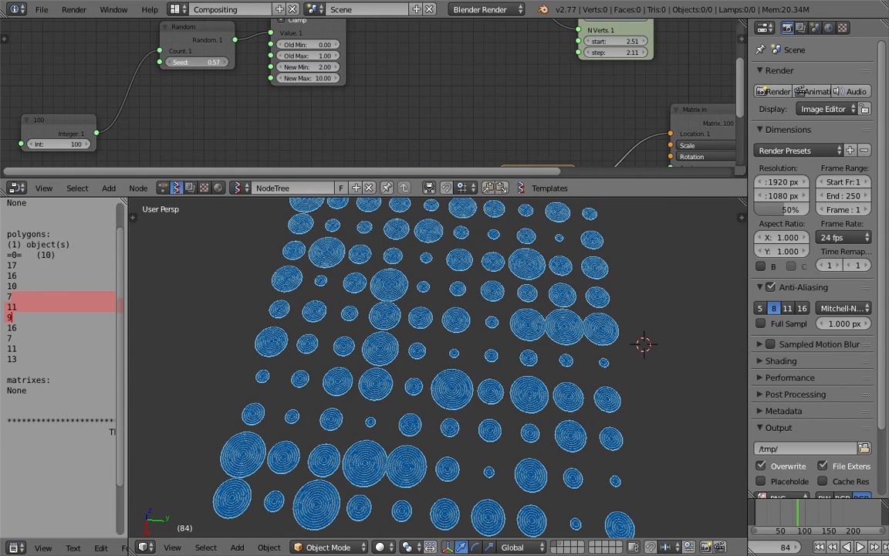
# Set the Random node's Seed to 1.89 to vary the circle sizes, and inspect the grid of circles up close.
pyautogui.moveTo(198, 63); pyautogui.dragTo(231, 62)
pyautogui.moveTo(440, 377); pyautogui.dragTo(404, 341, button='middle')
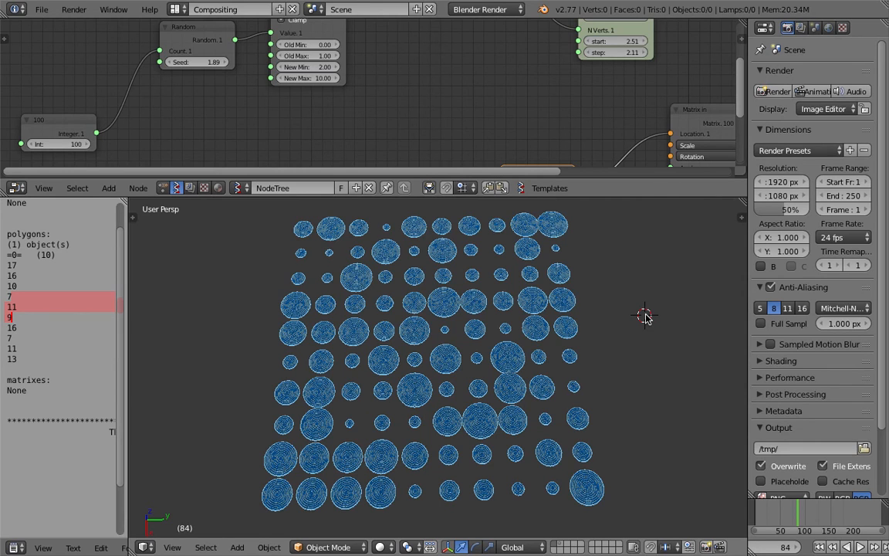
pyautogui.scroll(8, 622, 340)
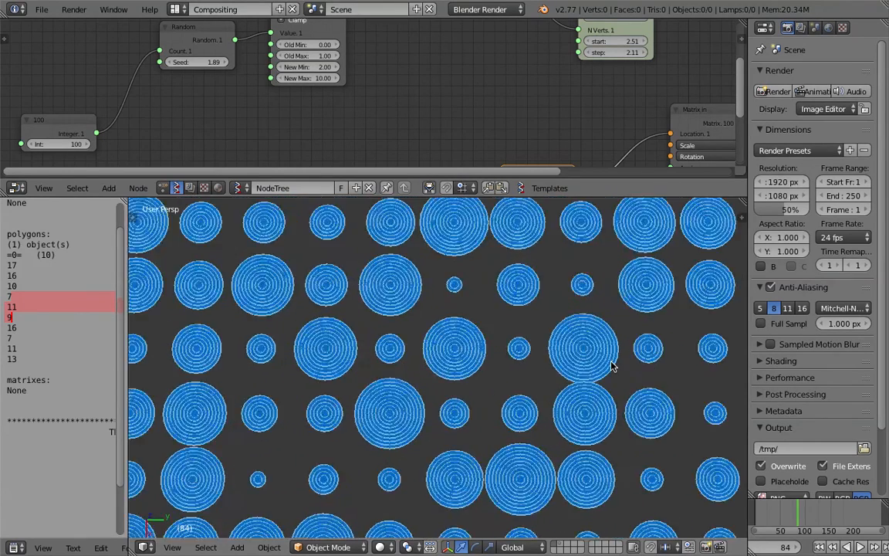
pyautogui.scroll(-7, 610, 365)
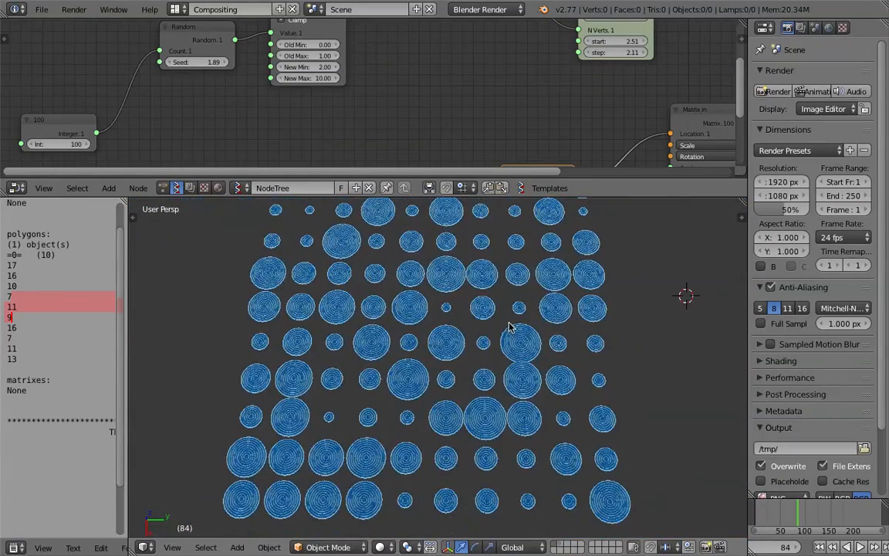
pyautogui.moveTo(512, 340)
pyautogui.mouseDown(button='middle')
pyautogui.moveTo(514, 317)
pyautogui.moveTo(515, 327)
pyautogui.mouseUp(button='middle')
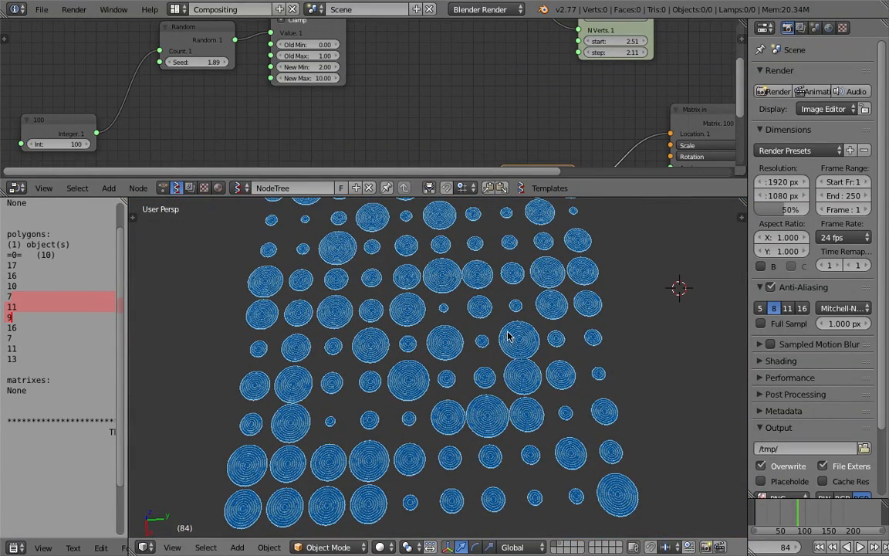
pyautogui.moveTo(511, 332); pyautogui.dragTo(472, 345, button='middle')
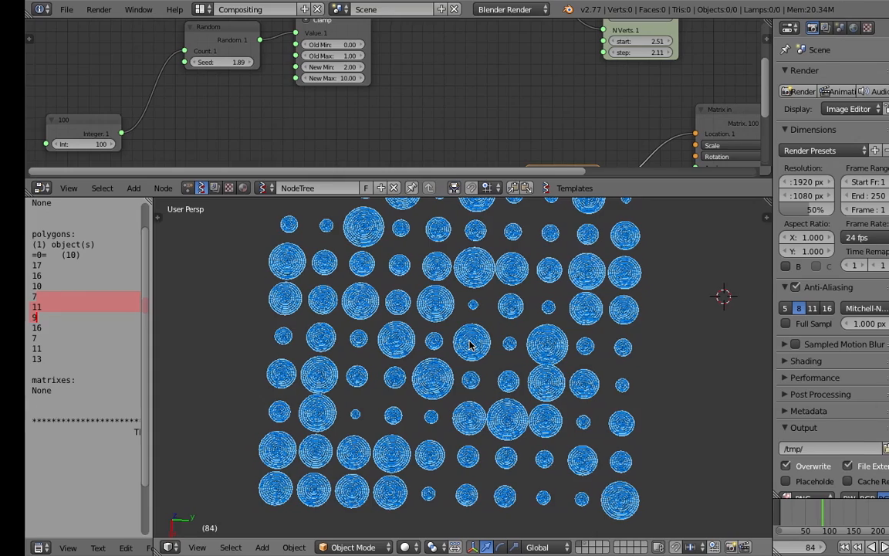
pyautogui.scroll(4, 472, 343)
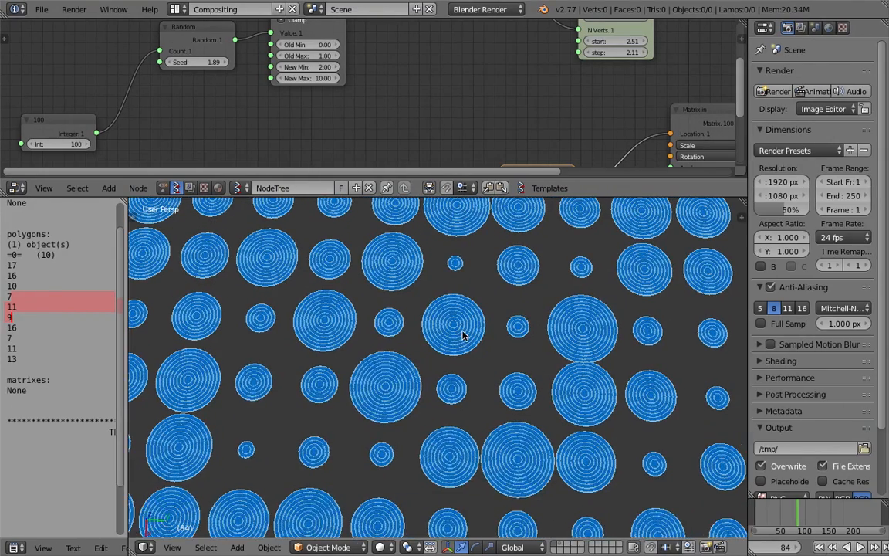